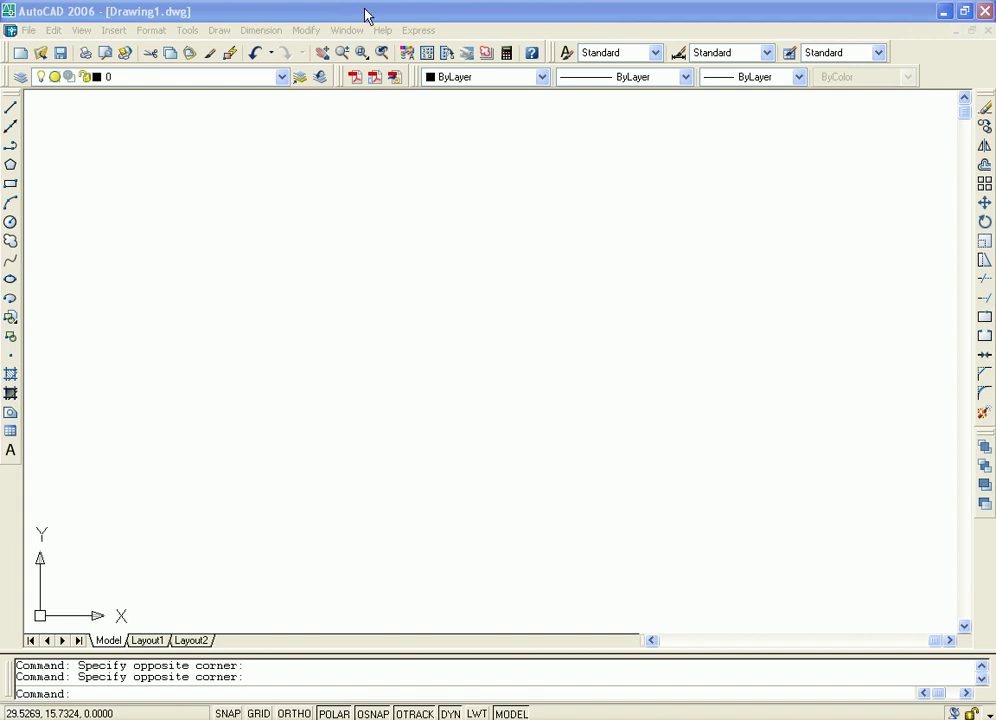
- Show the Draw menu's Circle submenu with its six circle-drawing methods
left_click(220, 31)
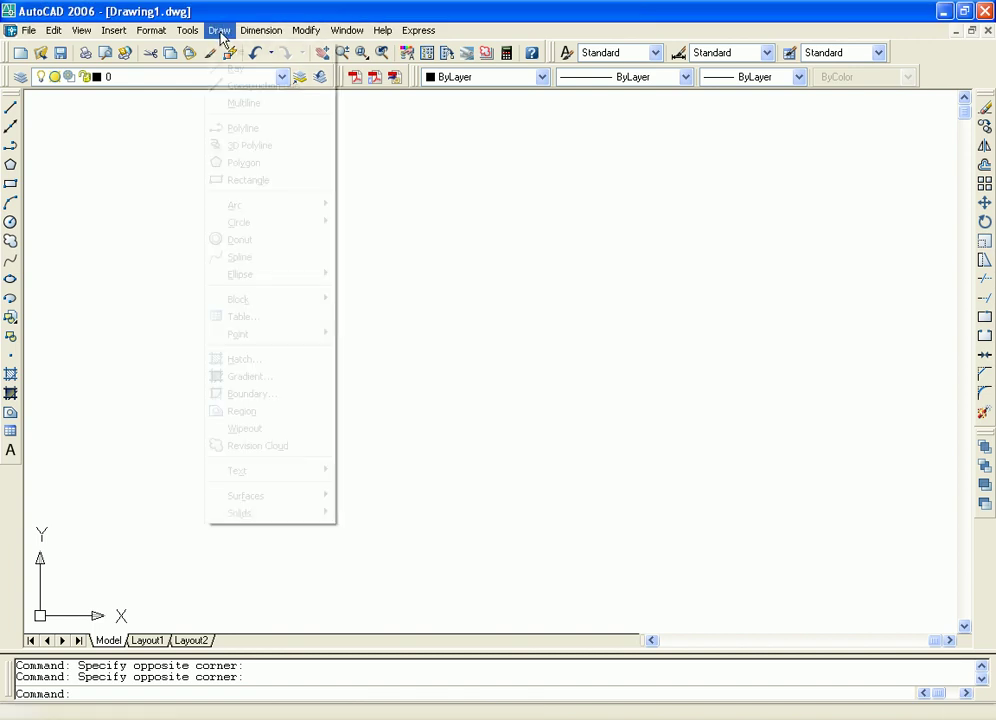
mouse_move(268, 222)
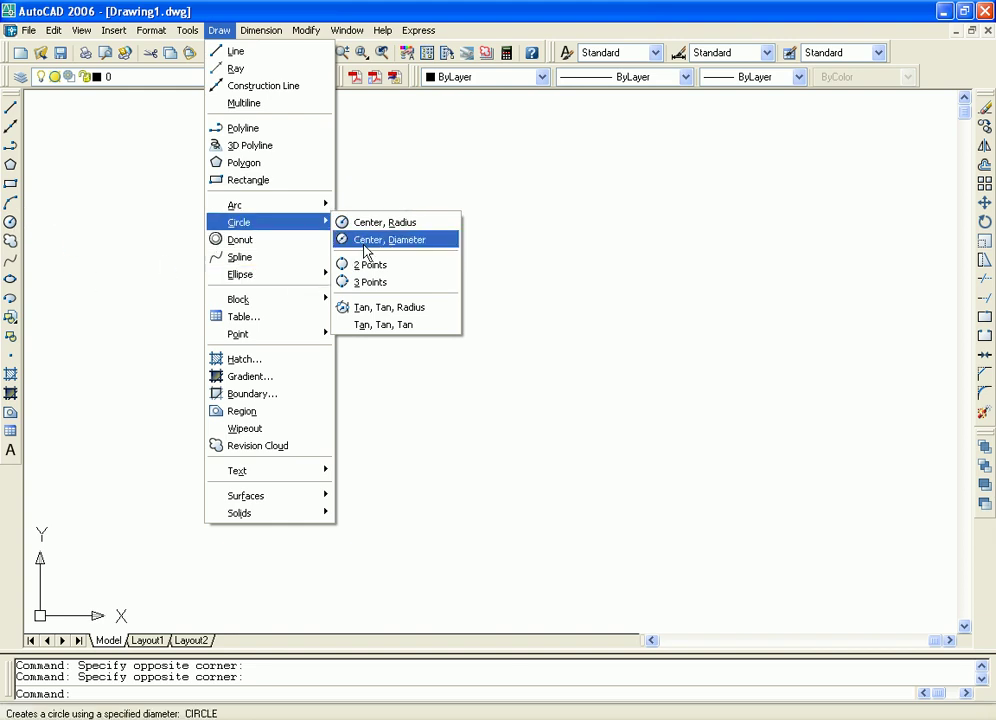
- Draw a radius-10 circle near the view centre and pan to centre it
left_click(390, 223)
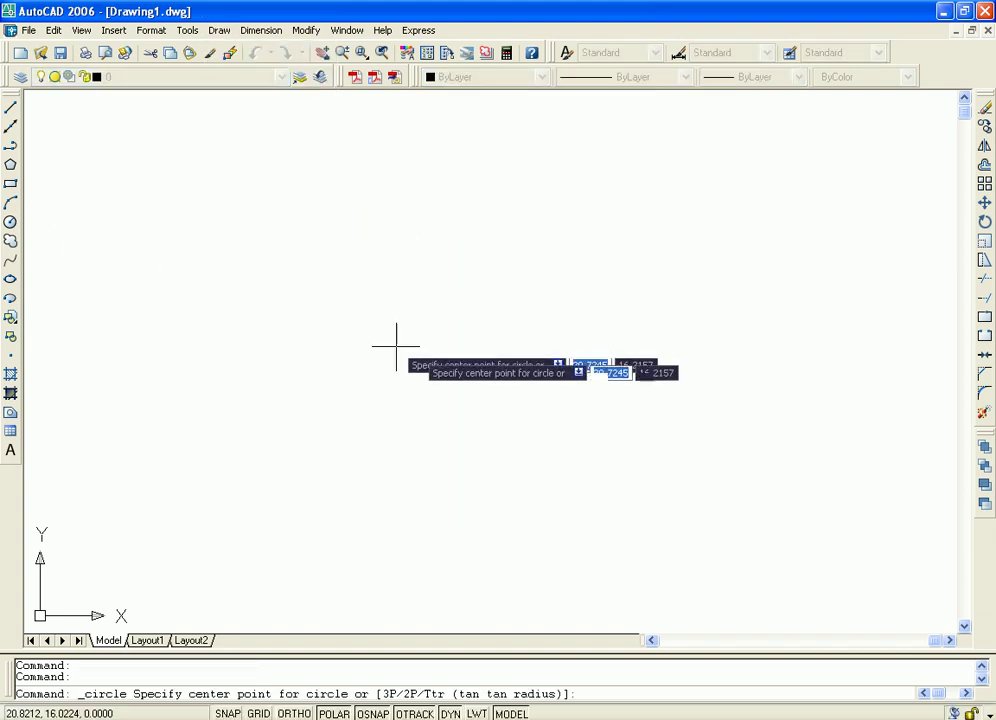
left_click(414, 311)
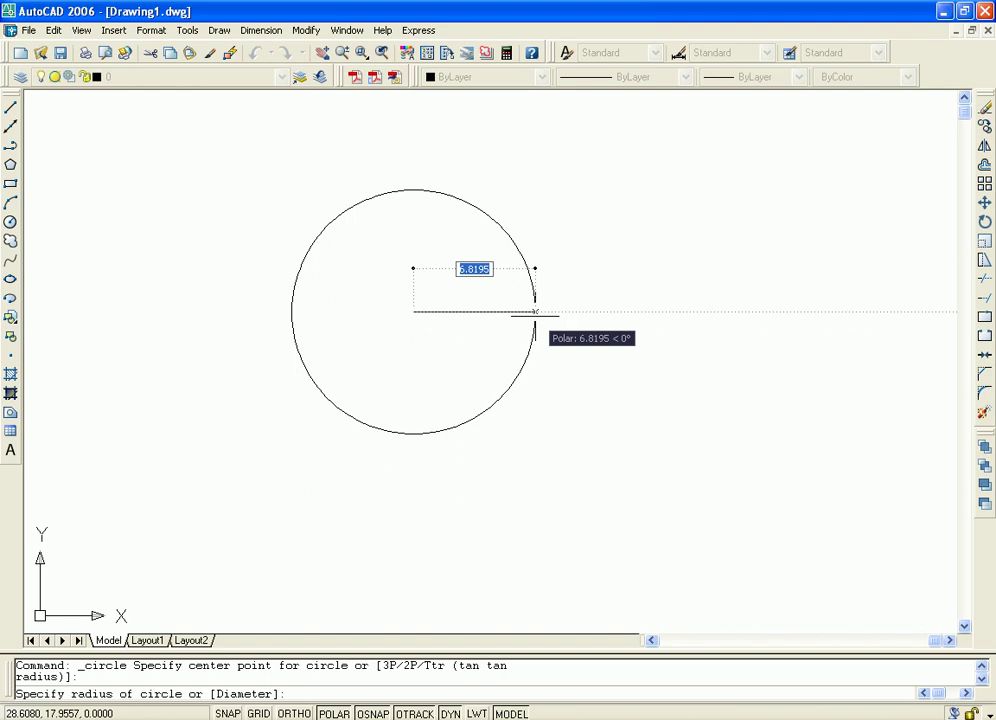
type("1")
key("Return")
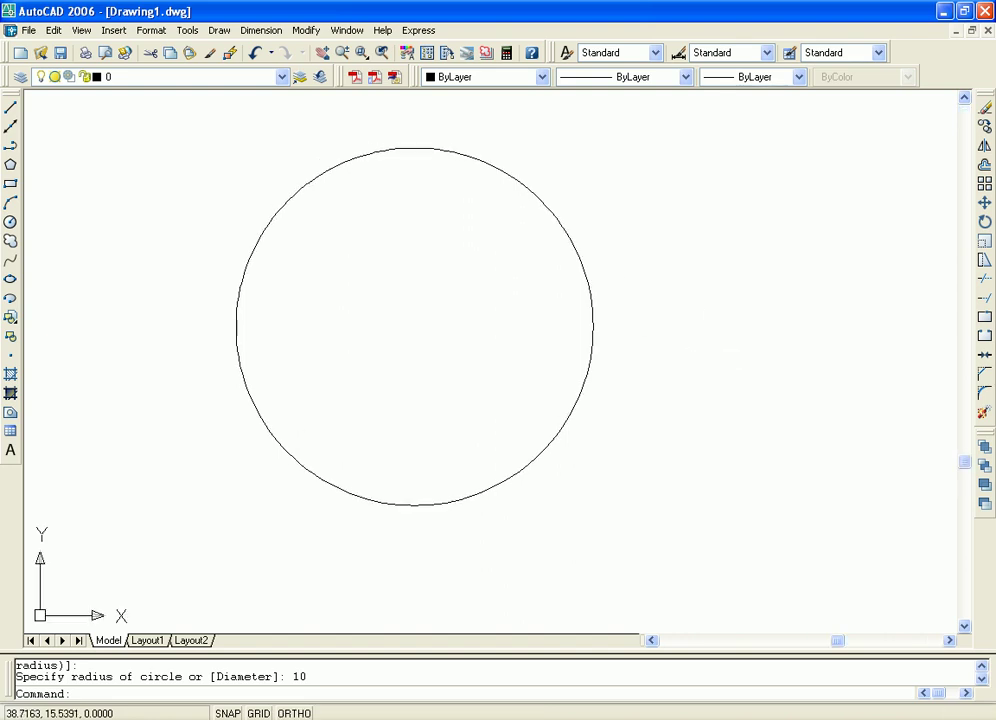
scroll(705, 355, "down", 5)
scroll(688, 352, "up", 2)
middle_click_drag(680, 351, 656, 362)
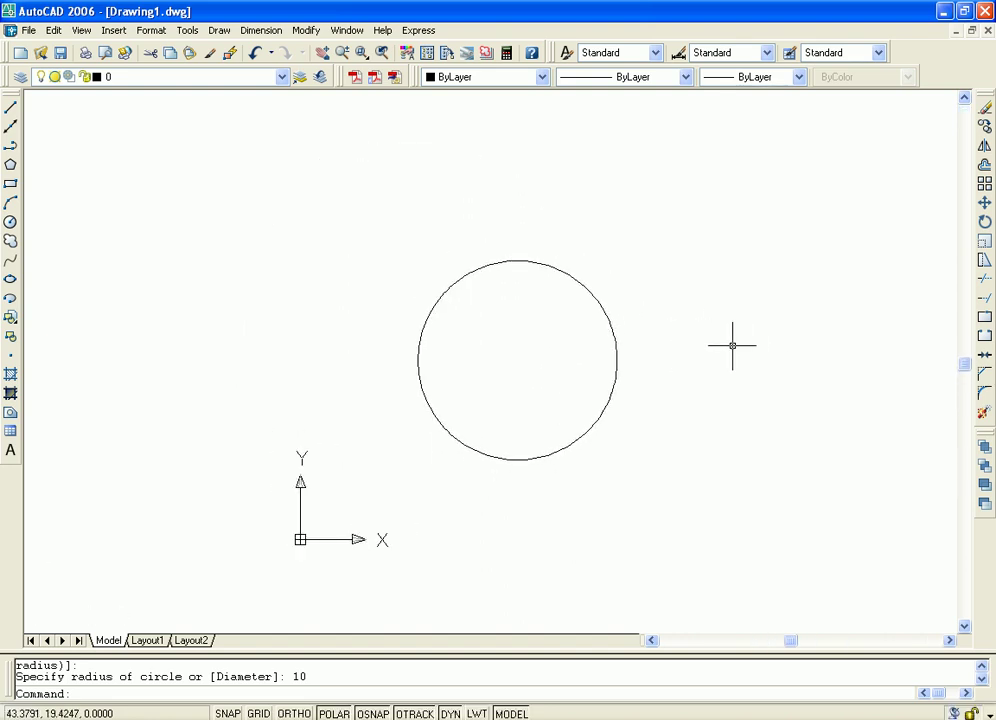
middle_click_drag(731, 344, 687, 362)
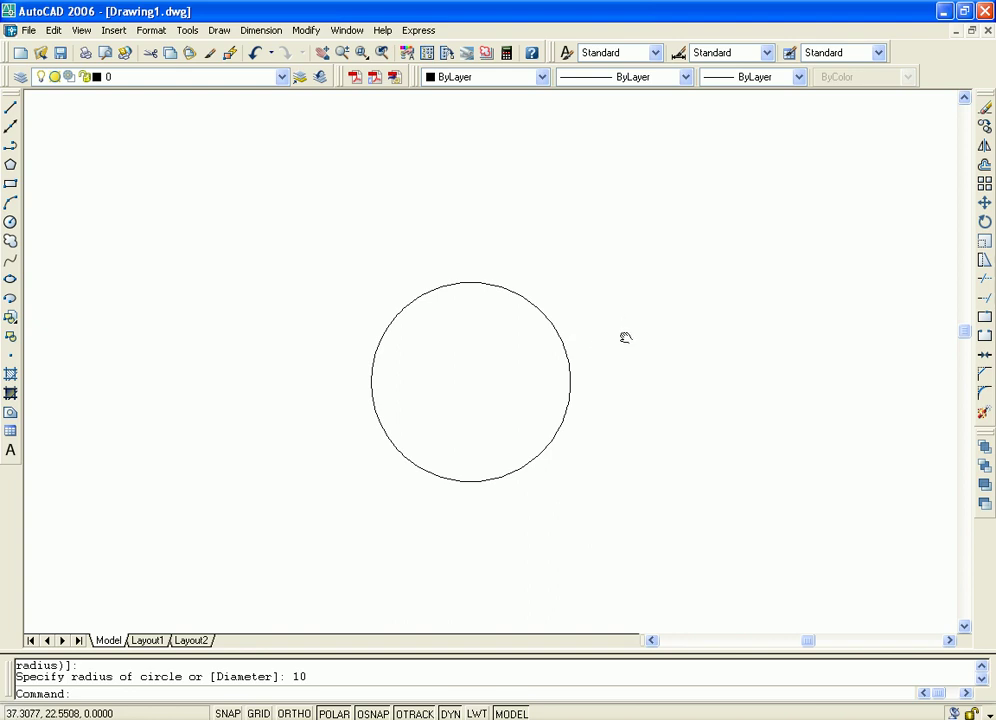
middle_click_drag(624, 338, 606, 337)
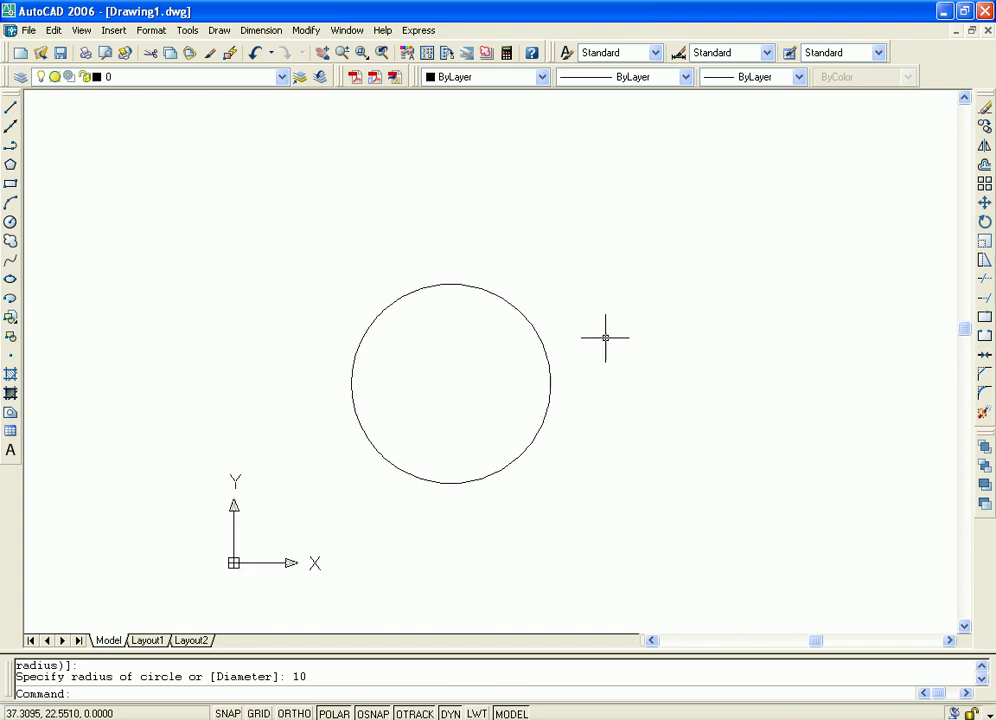
left_click(548, 357)
middle_click_drag(680, 320, 711, 306)
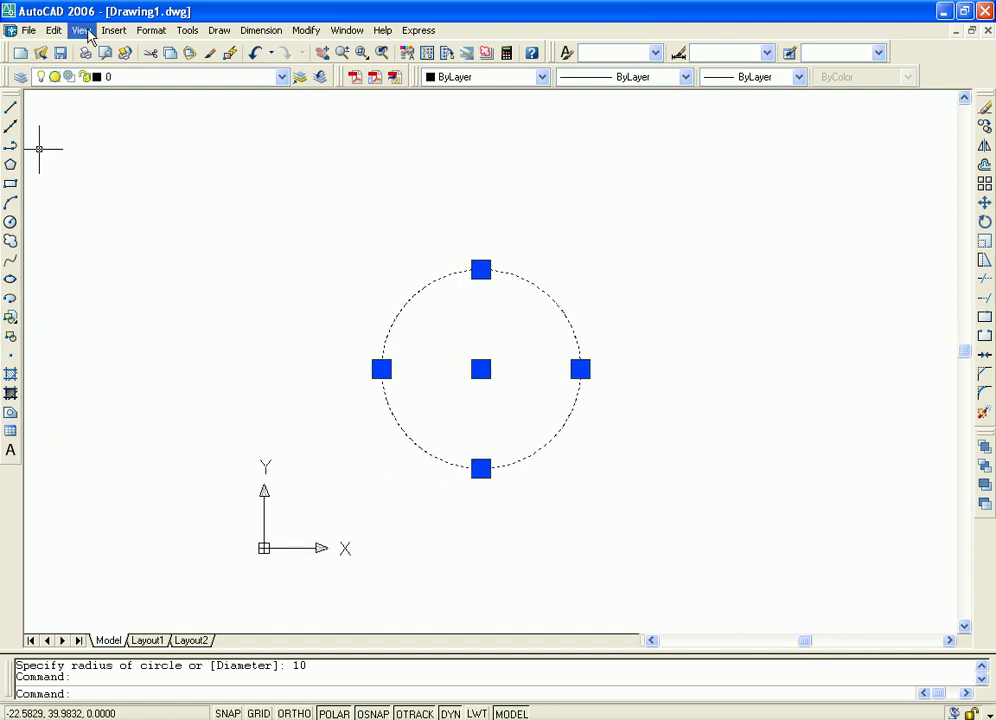
- Switch to the SW Isometric view and frame the circle, now seen as an ellipse
left_click(81, 30)
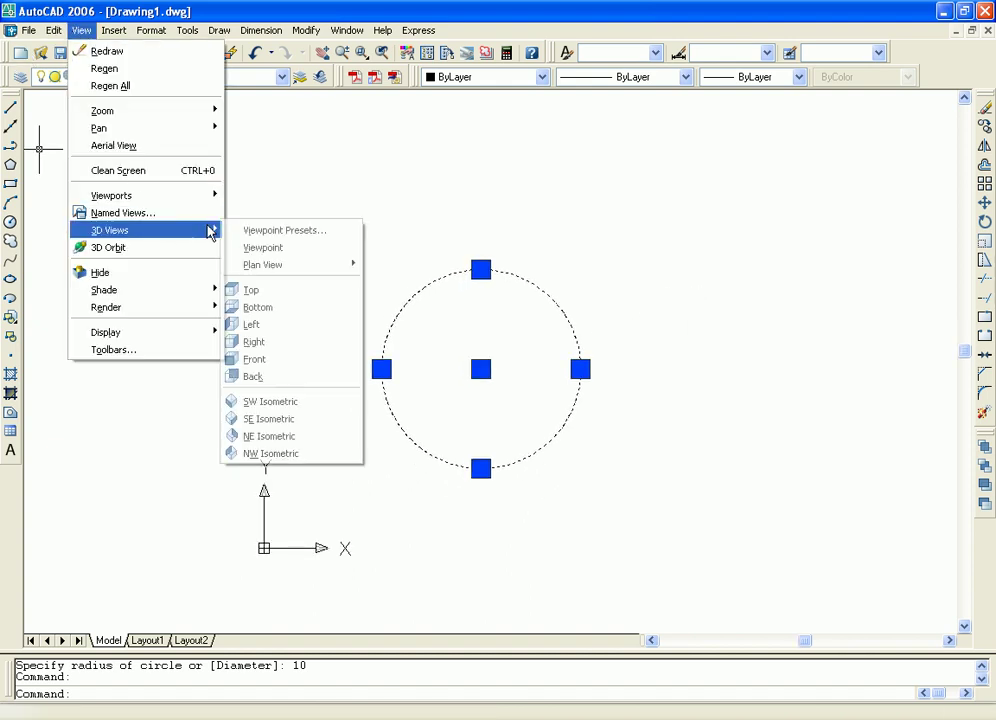
left_click(289, 402)
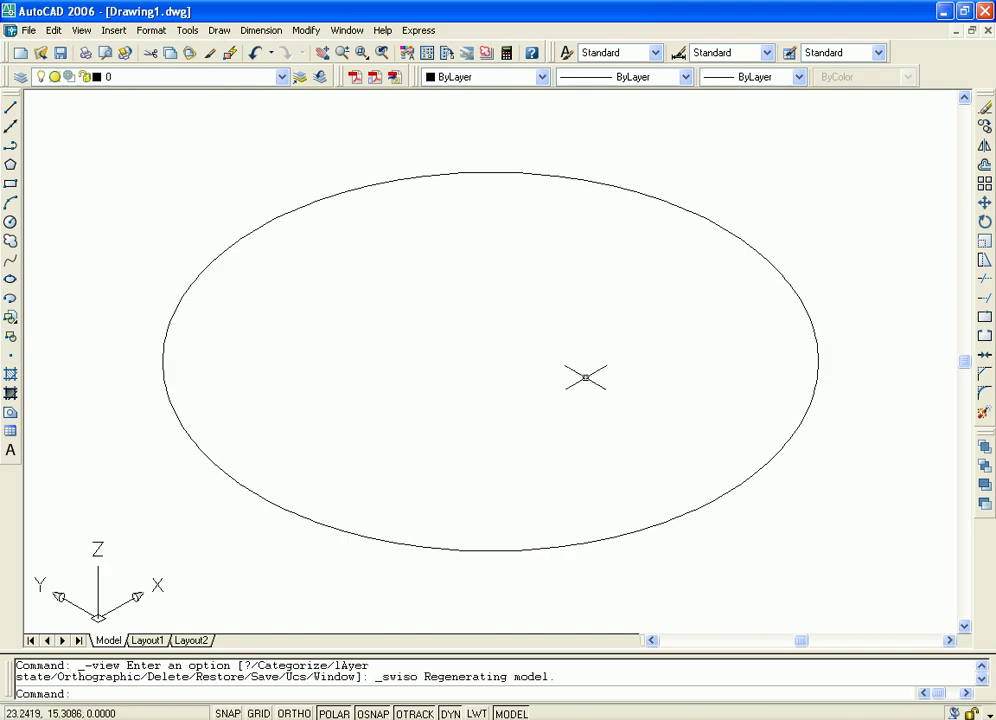
scroll(622, 382, "down", 4)
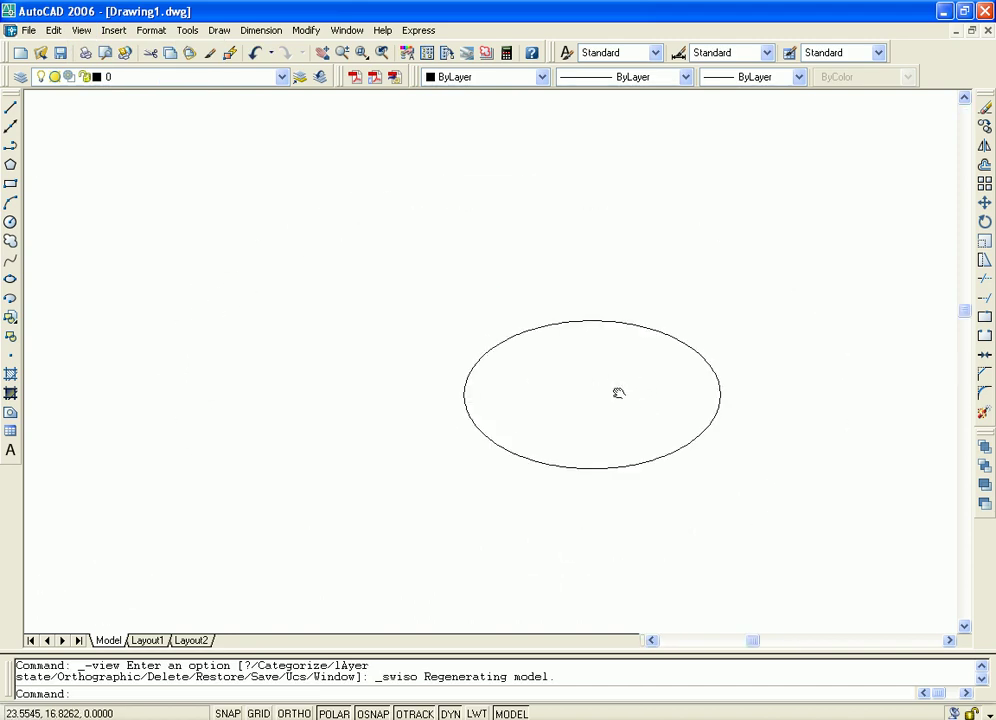
middle_click_drag(619, 393, 520, 432)
left_click(566, 496)
type("chprop")
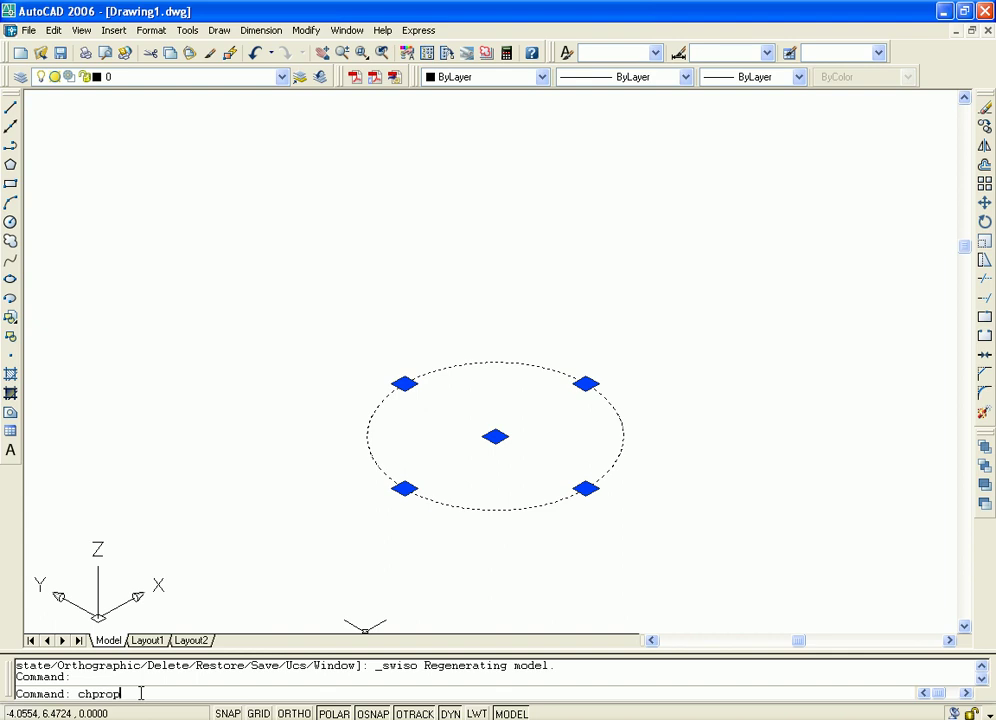
- Give the circle a thickness of 20 with CHPROP and shade the resulting cylinder
key("Return")
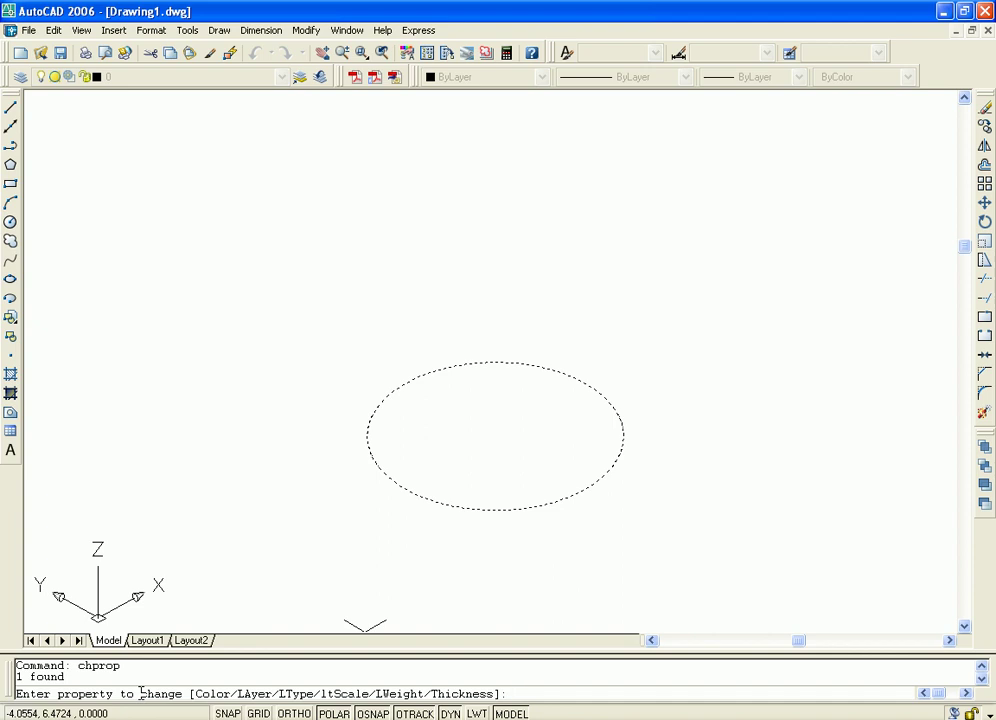
type("t")
key("Return")
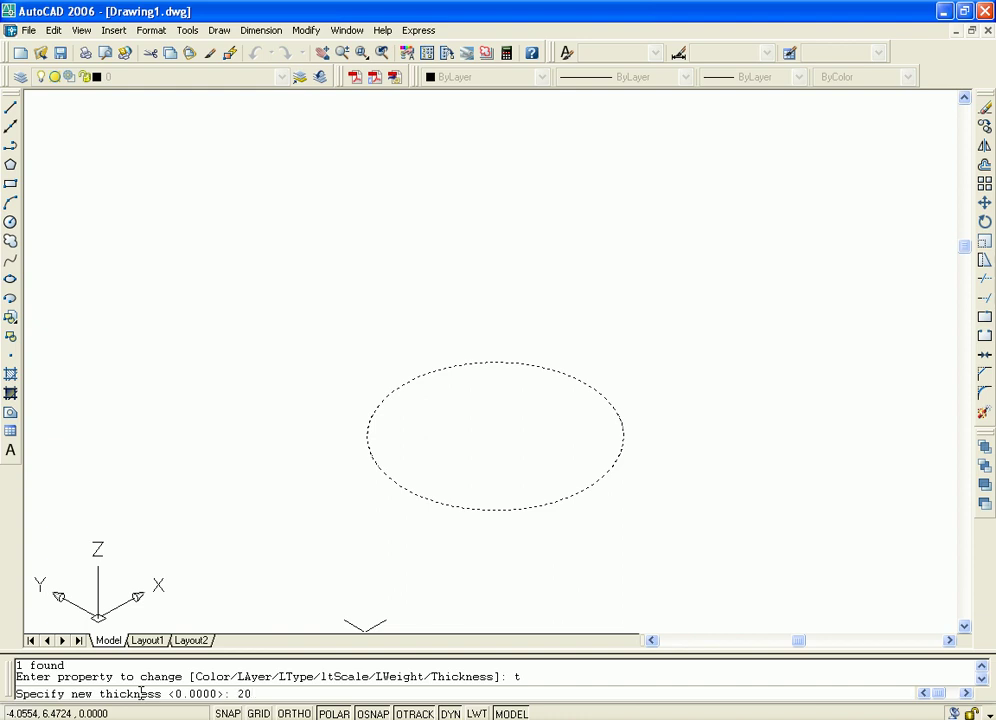
key("Return")
key("Return")
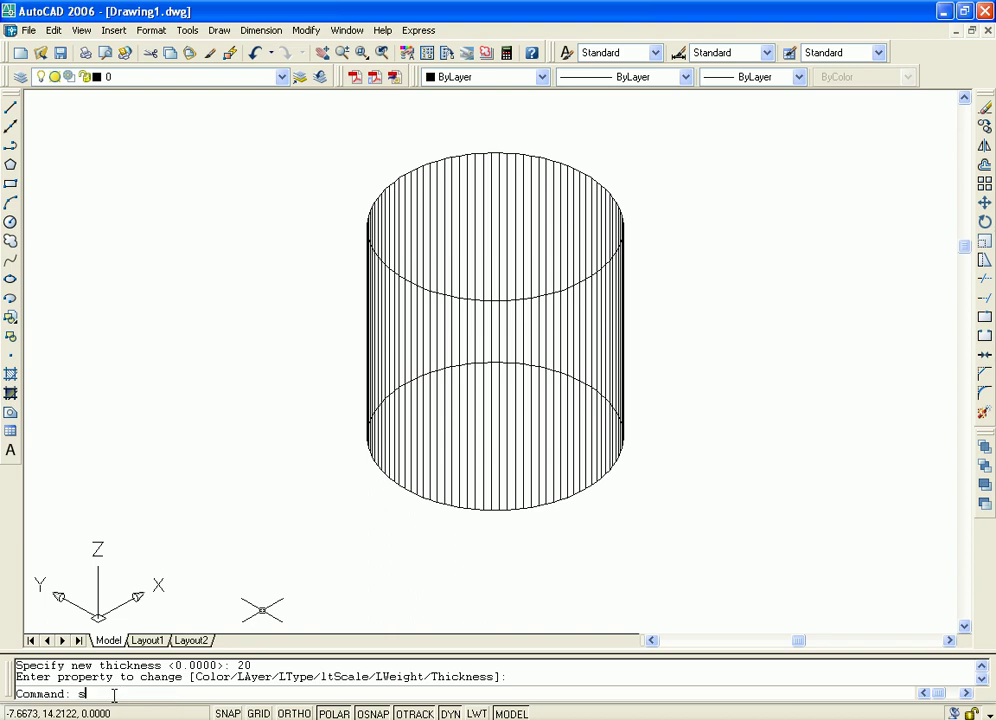
key("Return")
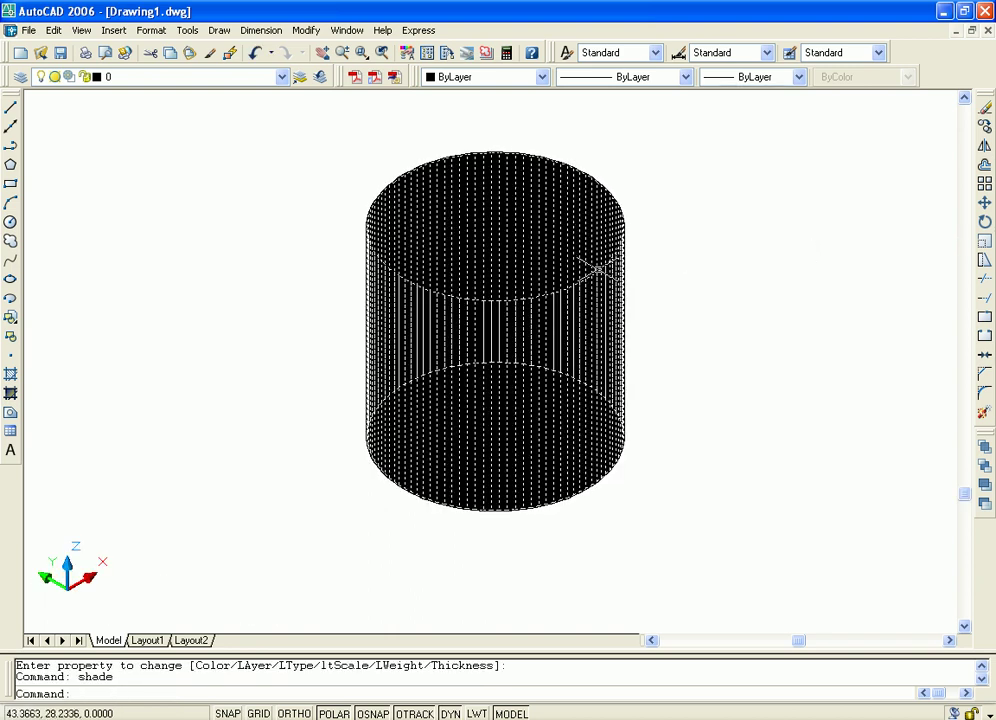
- Set the cylinder's colour to Red from the Color Control list
left_click(594, 275)
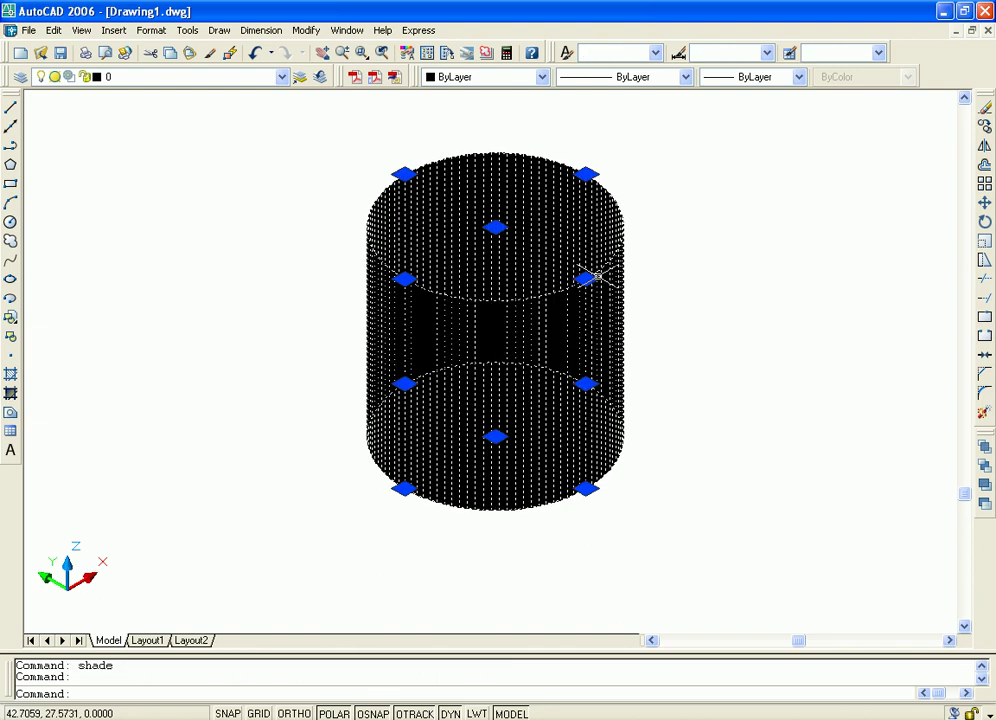
left_click(541, 77)
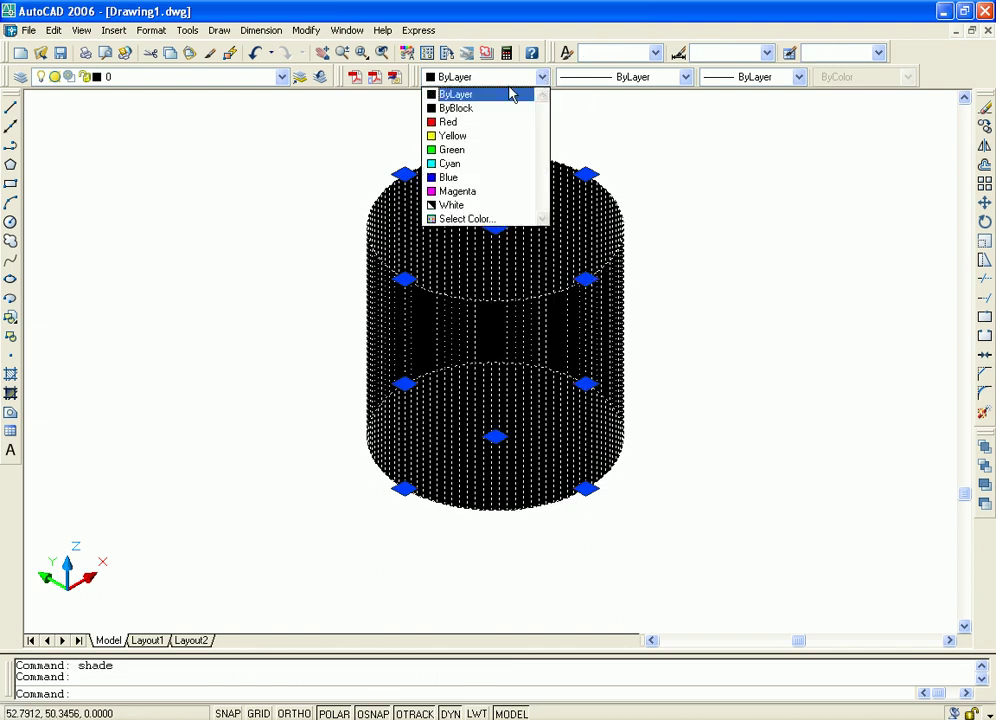
left_click(470, 121)
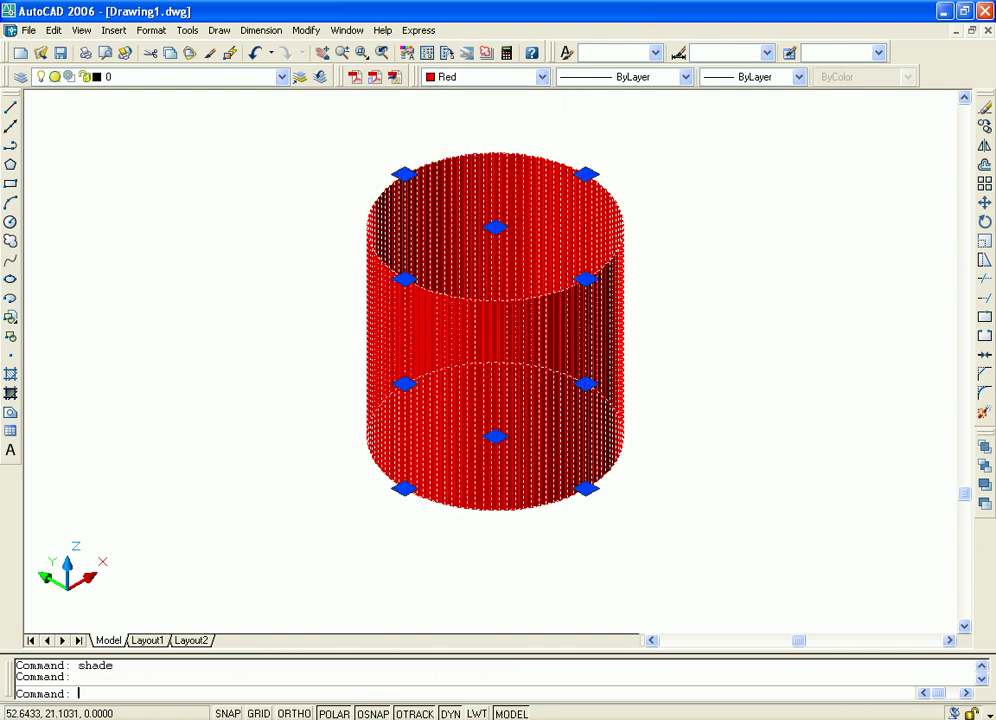
key("Escape")
- Pan and zoom around the red cylinder, then select it again
scroll(709, 303, "down", 1)
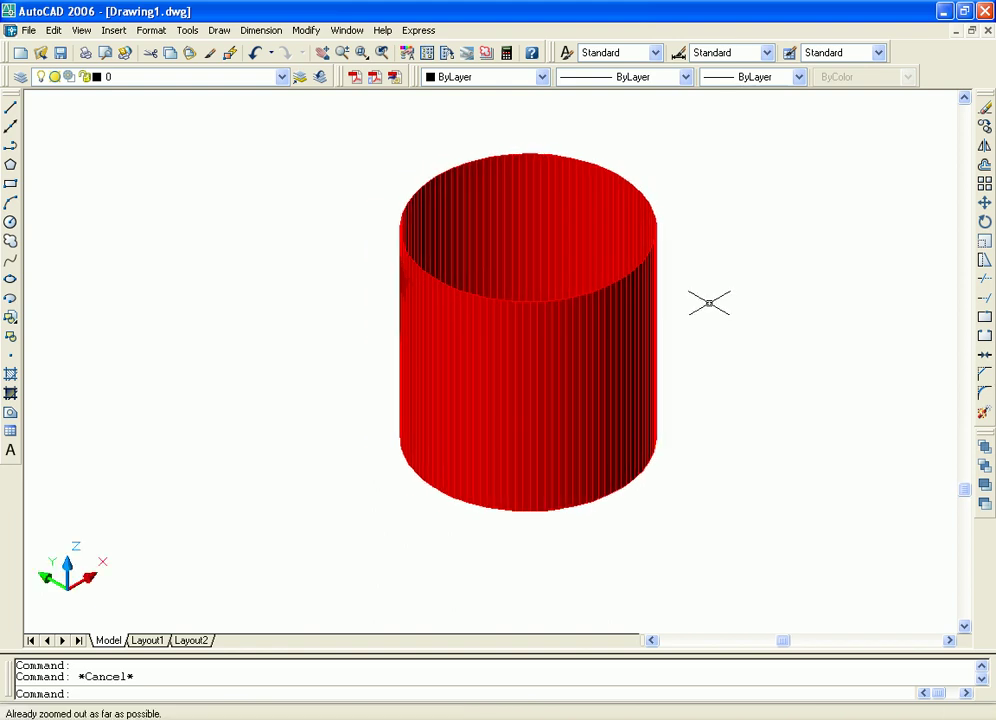
middle_click_drag(707, 300, 687, 278)
scroll(674, 282, "down", 1)
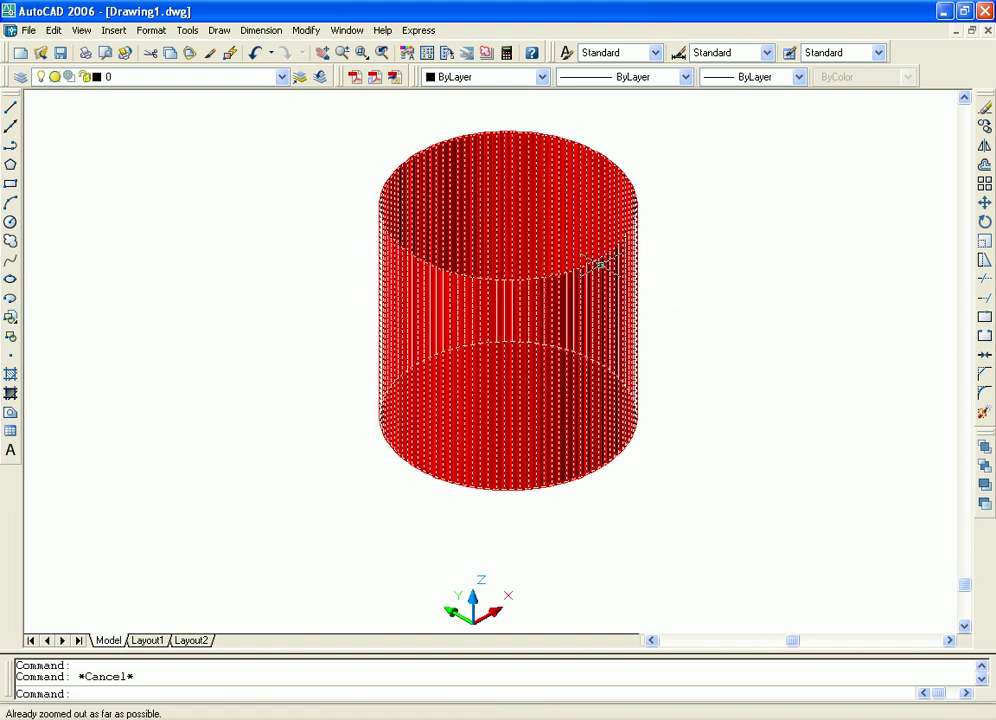
left_click(597, 262)
middle_click_drag(757, 293, 702, 298)
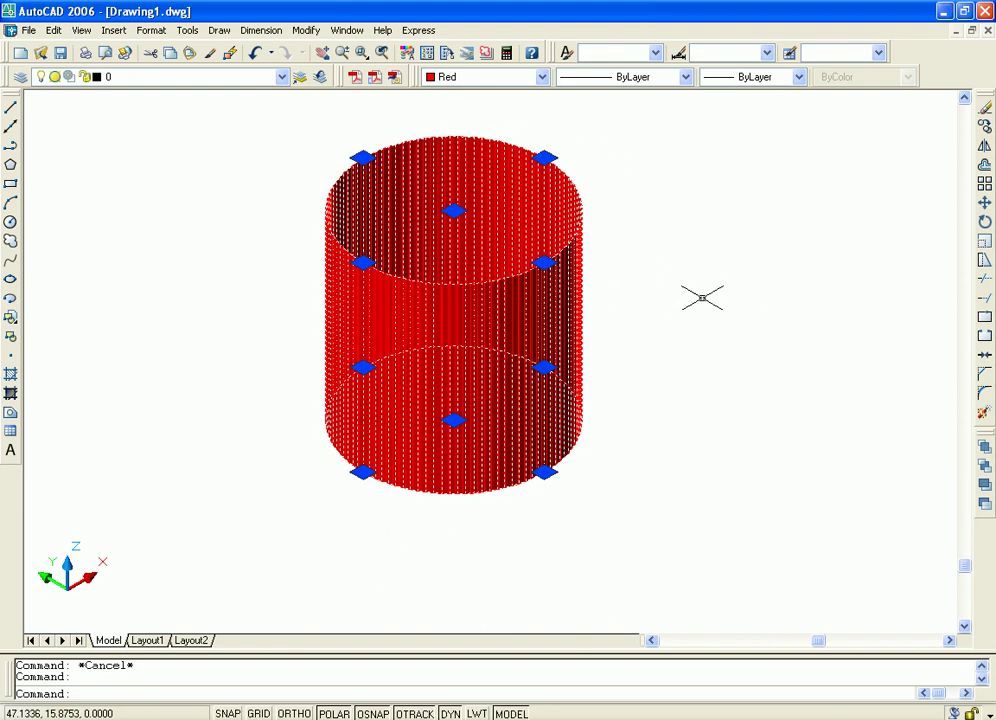
scroll(702, 300, "up", 2)
scroll(676, 278, "down", 2)
scroll(446, 343, "up", 1)
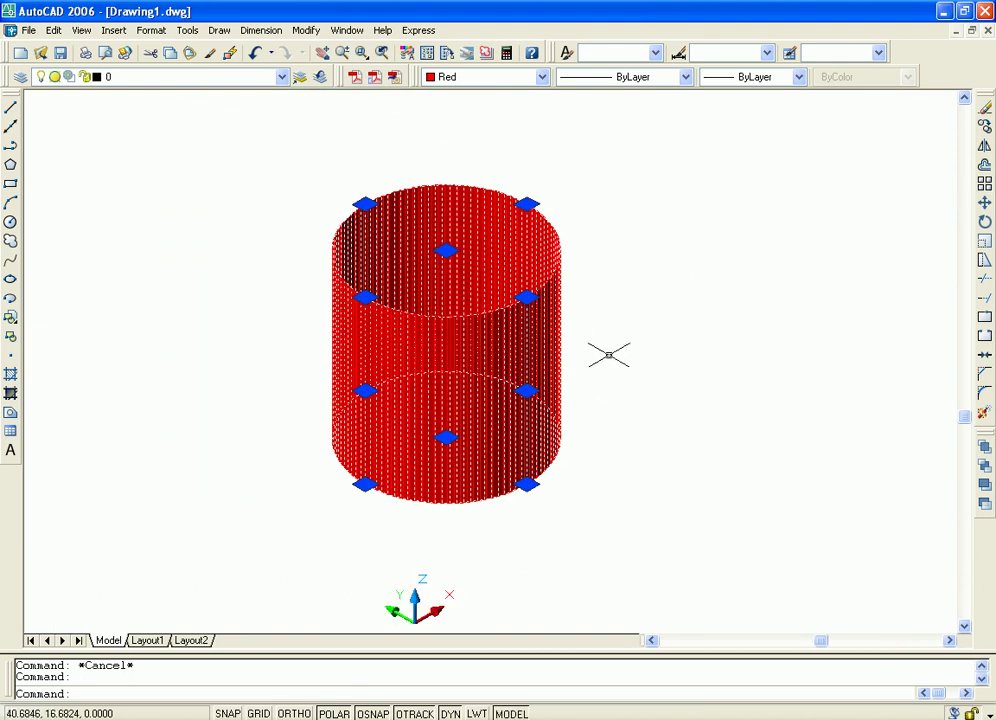
scroll(609, 355, "up", 2)
middle_click_drag(611, 356, 690, 345)
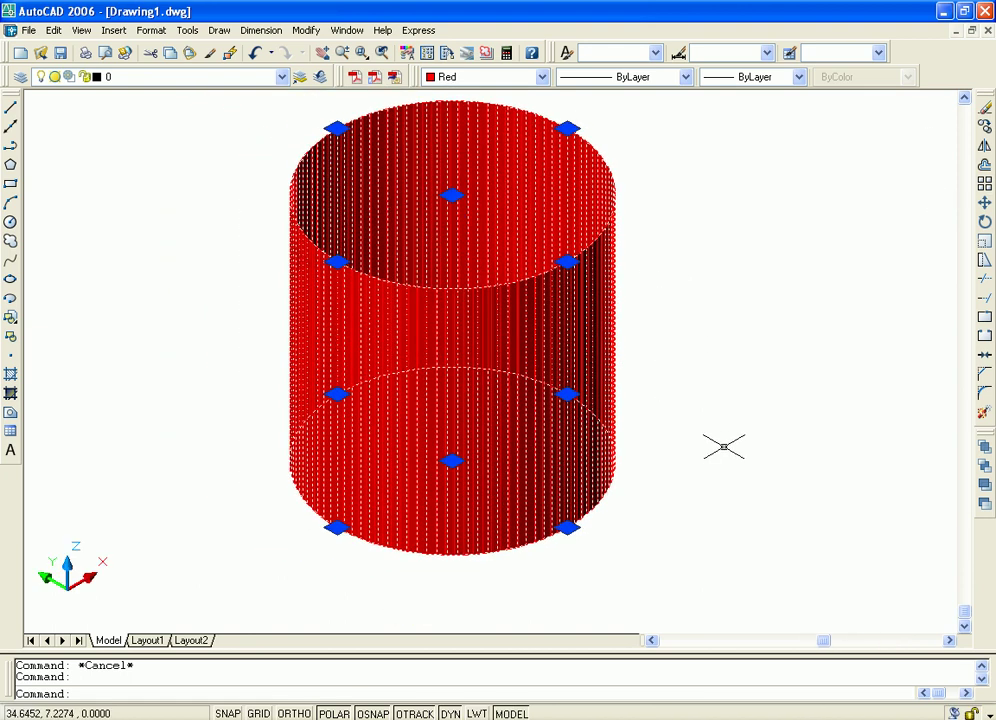
key("Escape")
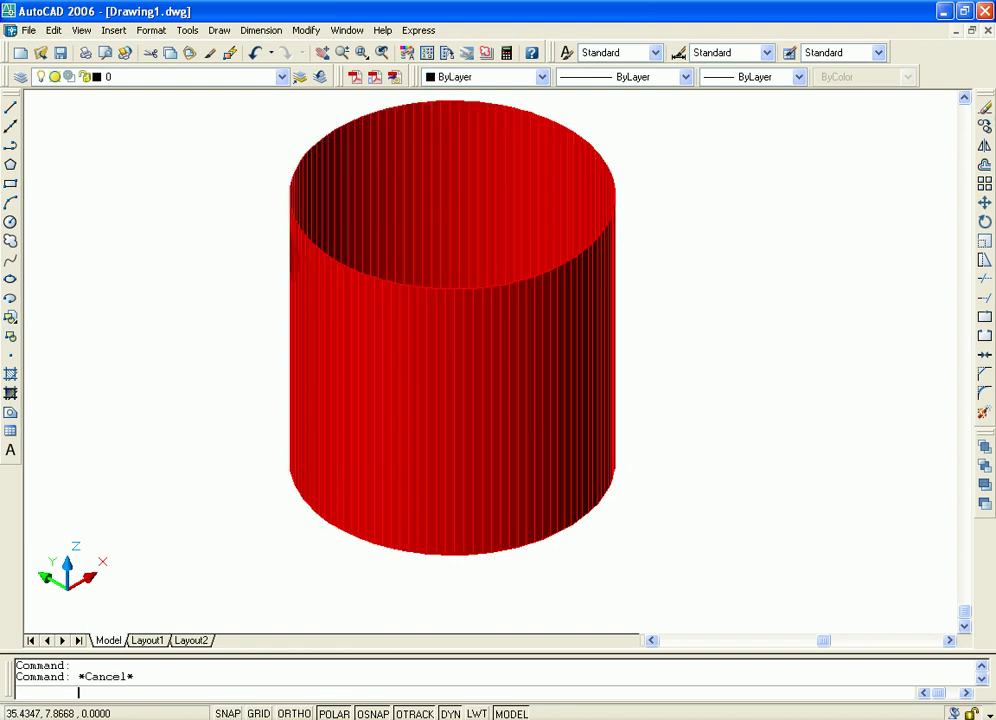
left_click(570, 263)
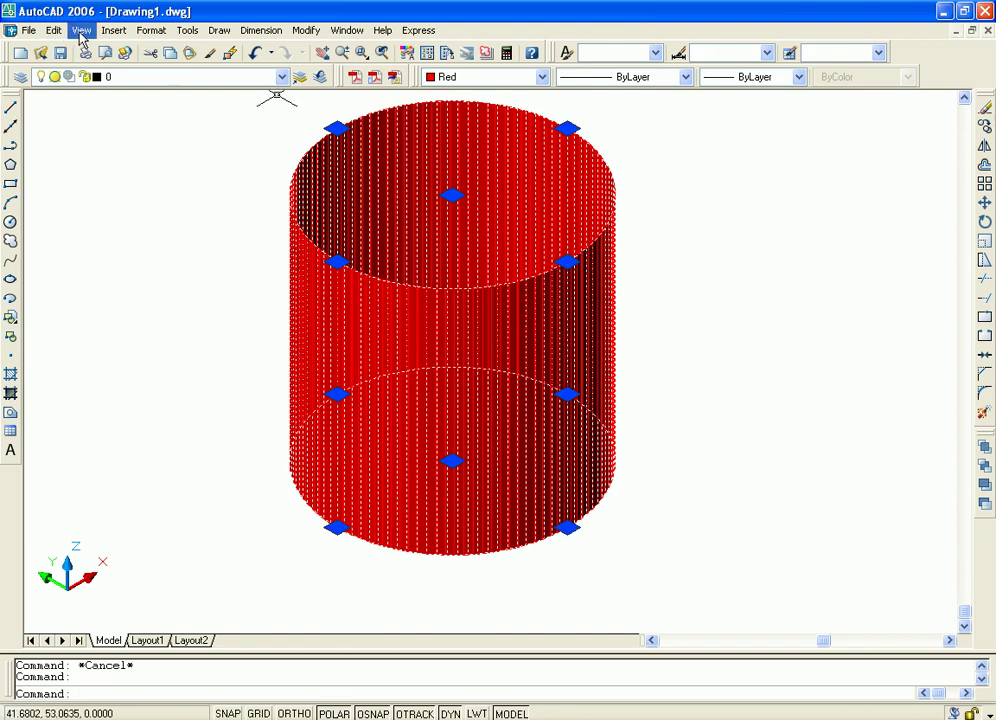
- Switch the red cylinder to the SE Isometric view and start 3D Orbit
left_click(81, 30)
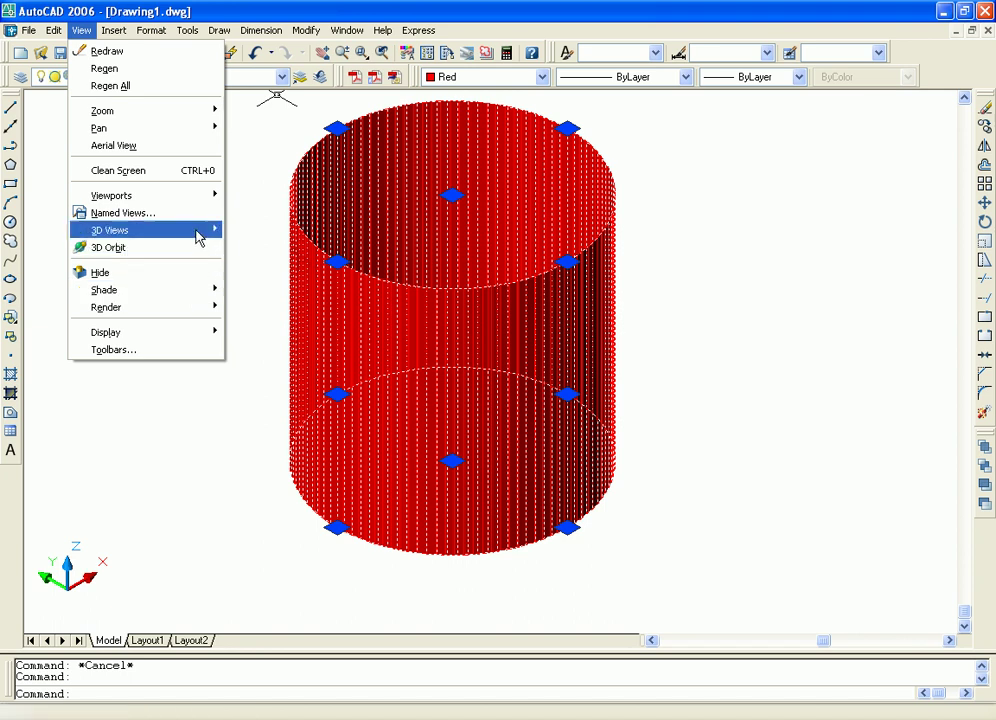
left_click(300, 420)
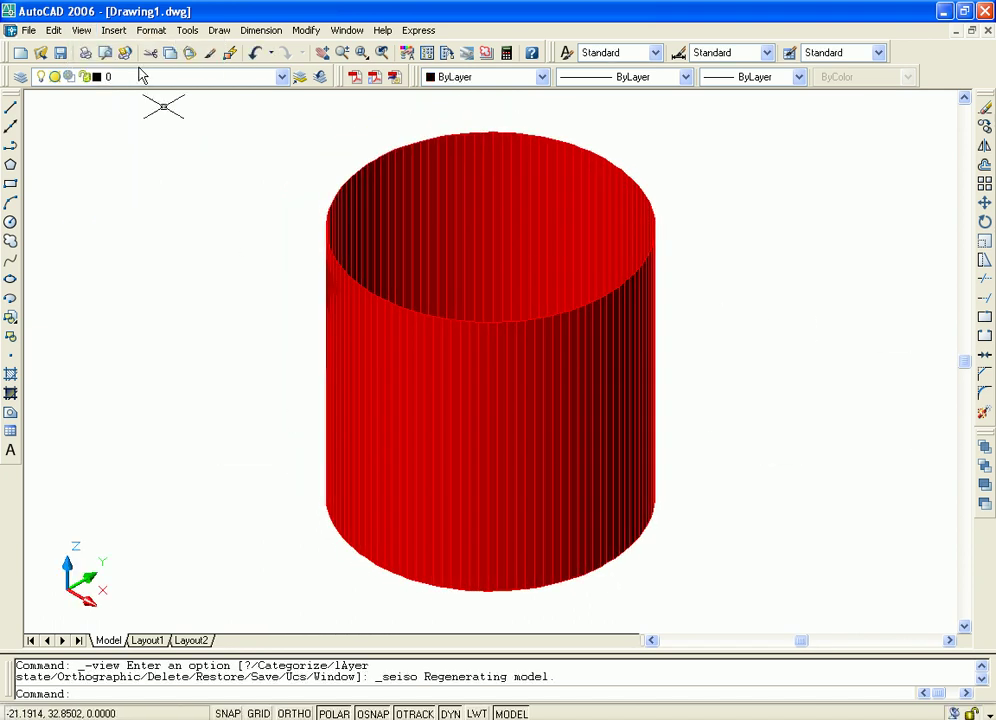
left_click(72, 28)
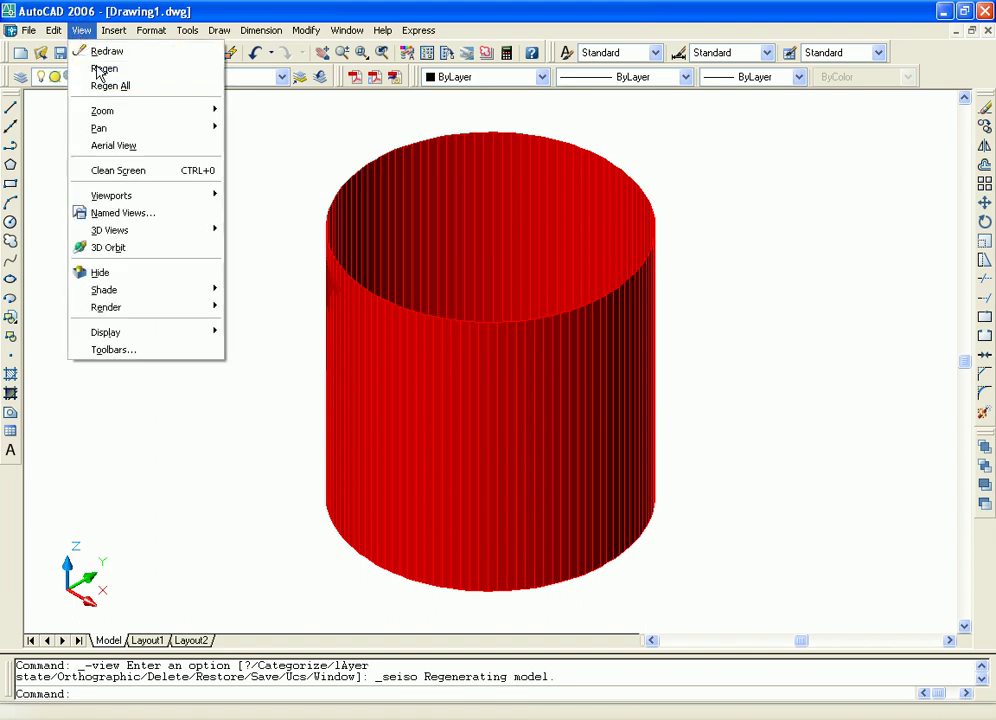
left_click(140, 249)
- Orbit the red tube through several angles to inspect its inside and both openings
mouse_move(602, 302)
left_mouse_down()
mouse_move(422, 273)
mouse_move(419, 347)
mouse_move(376, 394)
mouse_move(656, 309)
mouse_move(587, 385)
mouse_move(621, 322)
mouse_move(643, 235)
left_mouse_up()
mouse_move(469, 228)
left_mouse_down()
mouse_move(456, 402)
mouse_move(491, 243)
left_mouse_up()
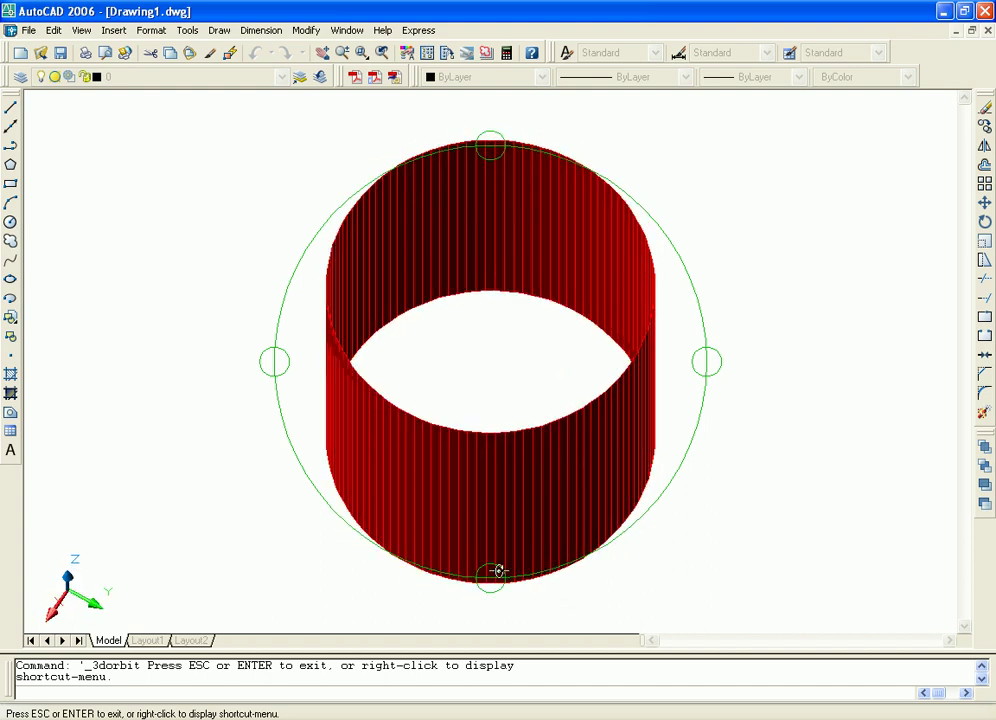
mouse_move(489, 577)
left_mouse_down()
mouse_move(500, 411)
mouse_move(527, 307)
mouse_move(502, 371)
mouse_move(511, 345)
mouse_move(518, 376)
mouse_move(532, 385)
mouse_move(542, 325)
mouse_move(542, 376)
mouse_move(591, 520)
mouse_move(622, 562)
mouse_move(609, 365)
mouse_move(622, 286)
mouse_move(504, 215)
left_mouse_up()
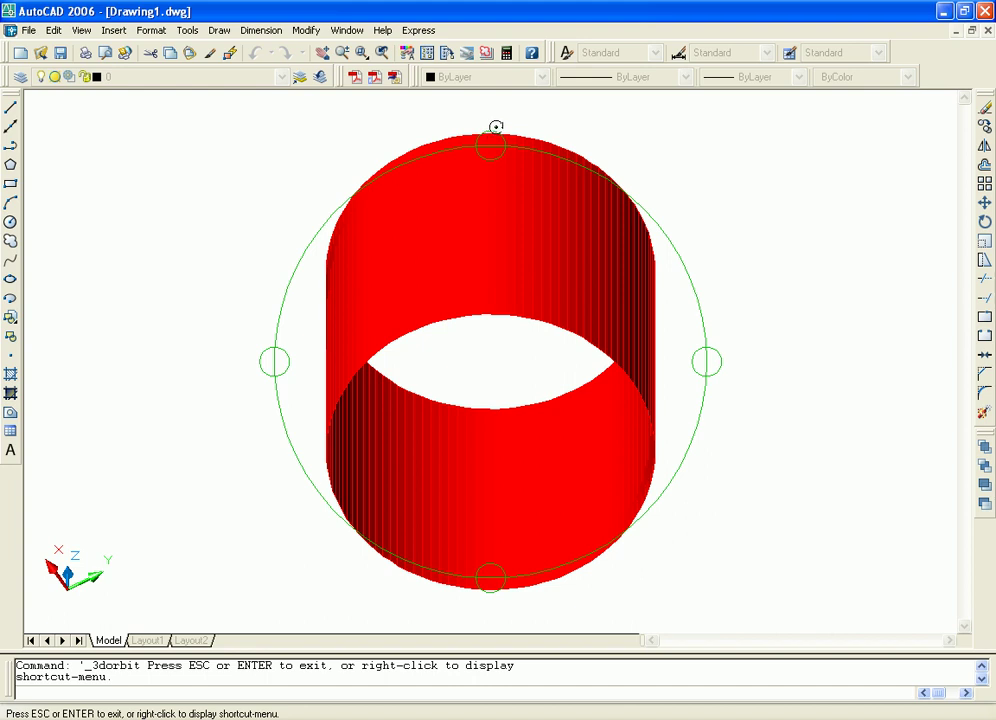
mouse_move(490, 140)
left_mouse_down()
mouse_move(494, 462)
mouse_move(516, 505)
mouse_move(545, 402)
mouse_move(545, 391)
mouse_move(531, 398)
mouse_move(527, 347)
mouse_move(558, 318)
mouse_move(535, 460)
left_mouse_up()
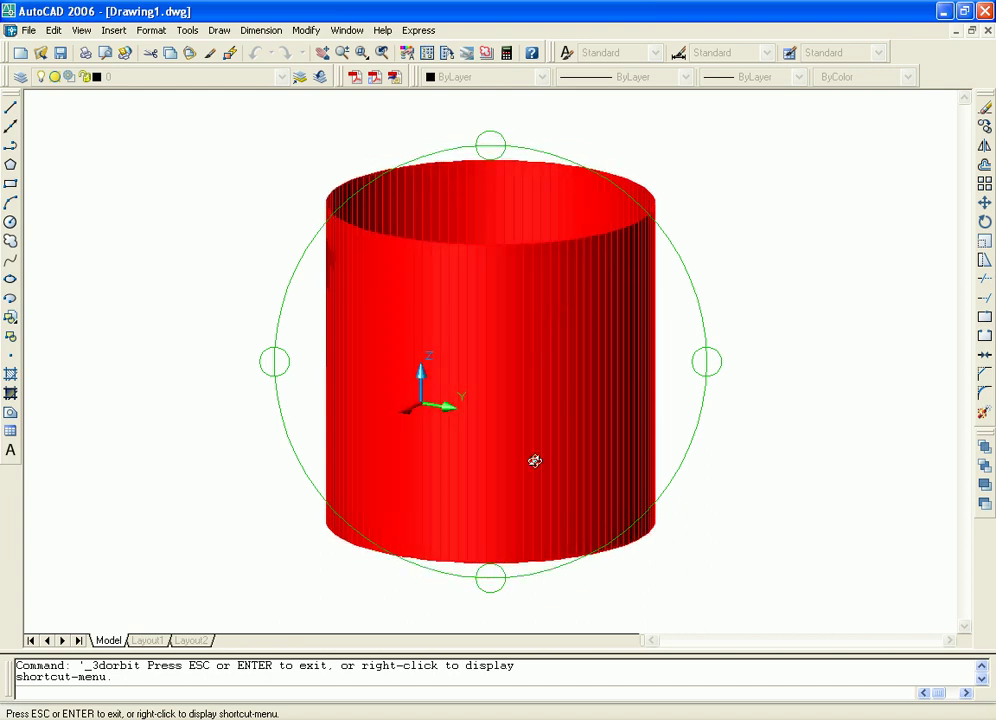
mouse_move(495, 576)
left_mouse_down()
mouse_move(502, 396)
mouse_move(505, 520)
mouse_move(565, 678)
mouse_move(618, 698)
mouse_move(622, 587)
mouse_move(628, 615)
mouse_move(659, 614)
left_mouse_up()
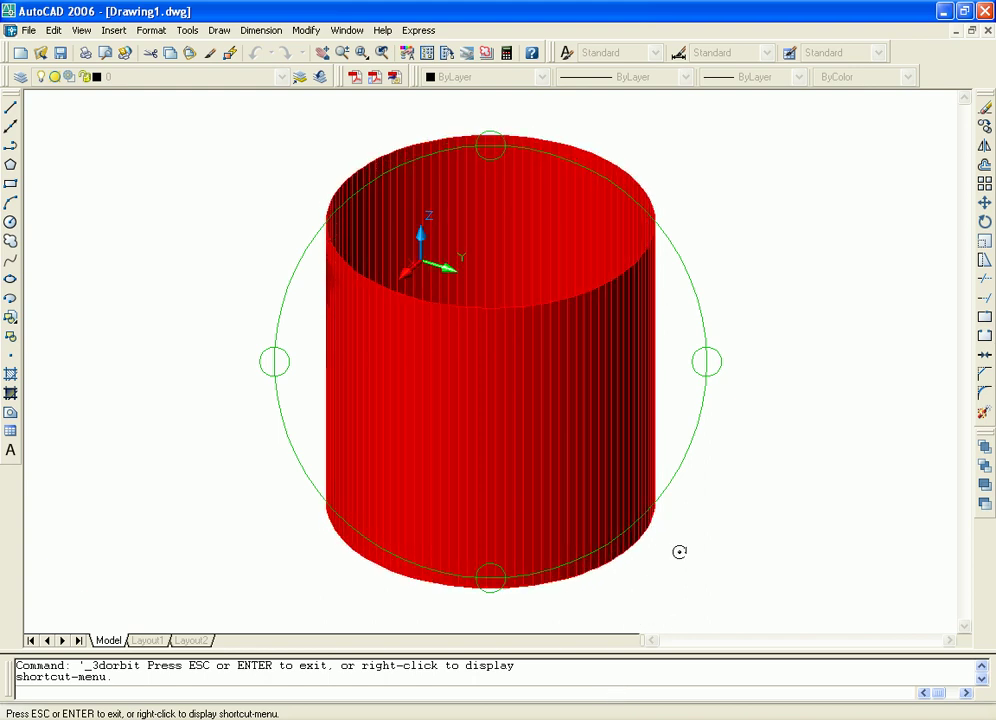
mouse_move(491, 582)
left_mouse_down()
mouse_move(518, 340)
mouse_move(494, 446)
mouse_move(500, 538)
mouse_move(500, 529)
left_mouse_up()
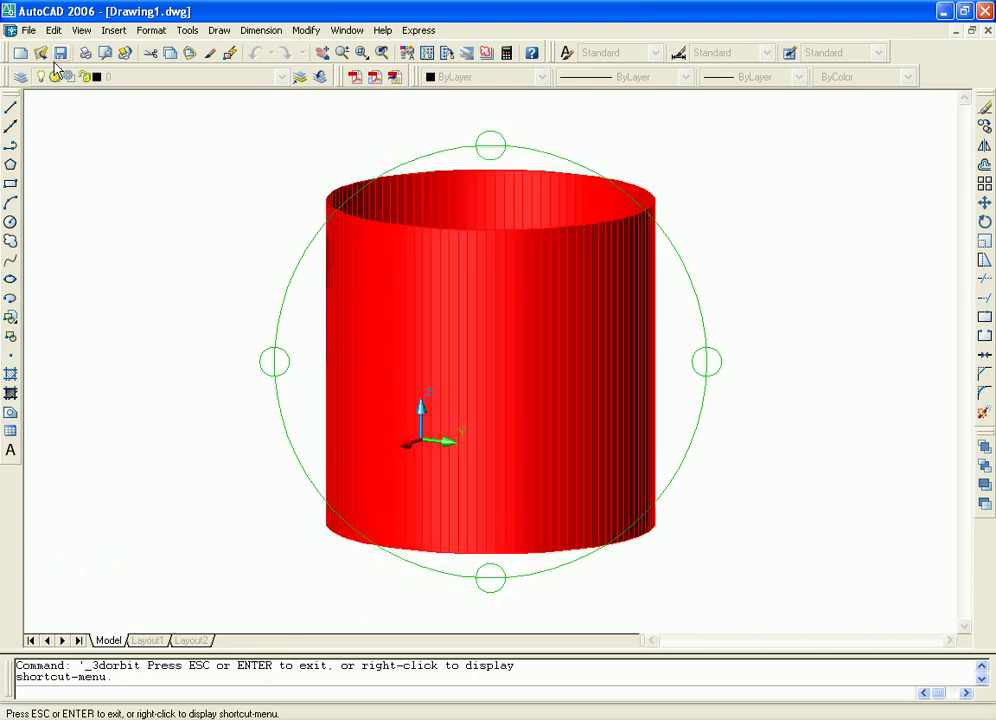
left_click(81, 30)
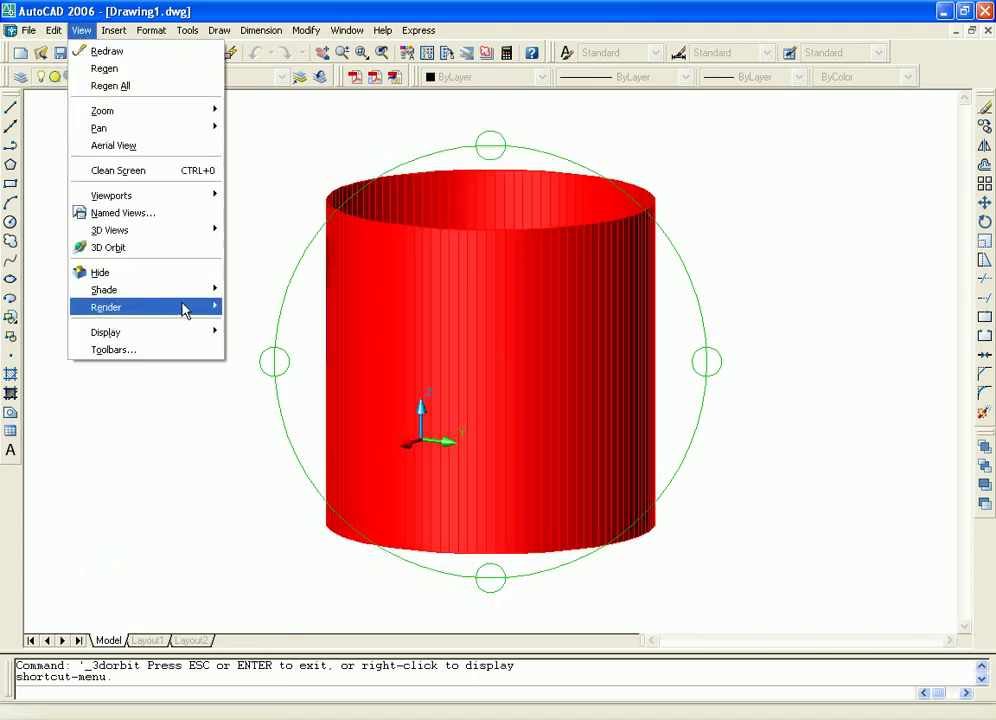
- Render the tube in the viewport with Rendering Type set to Render
left_click(260, 308)
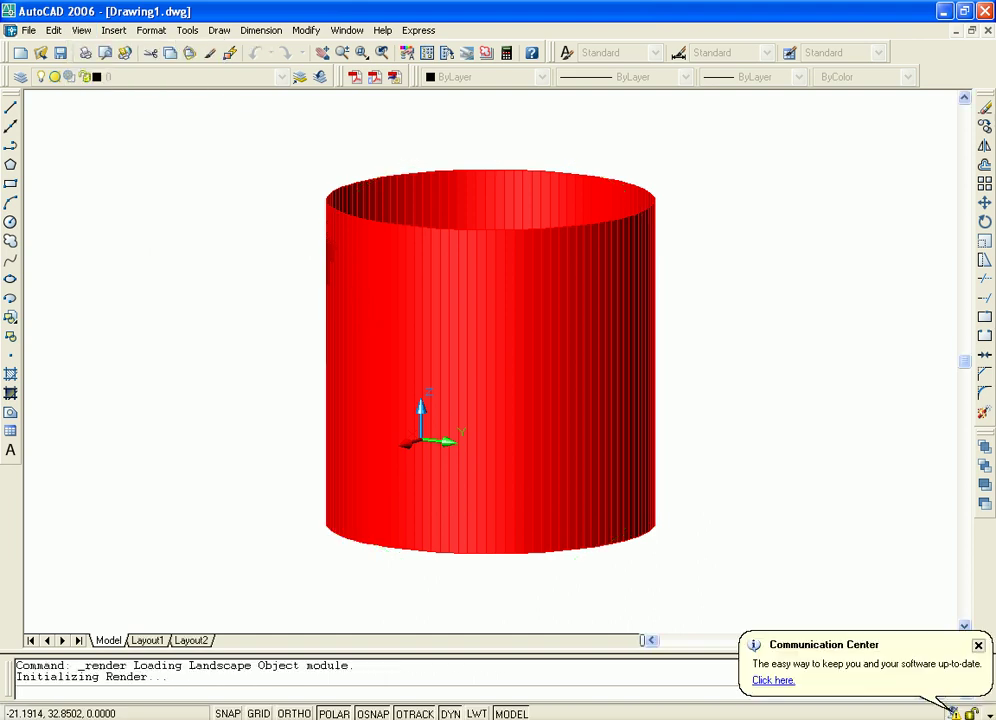
left_click(523, 216)
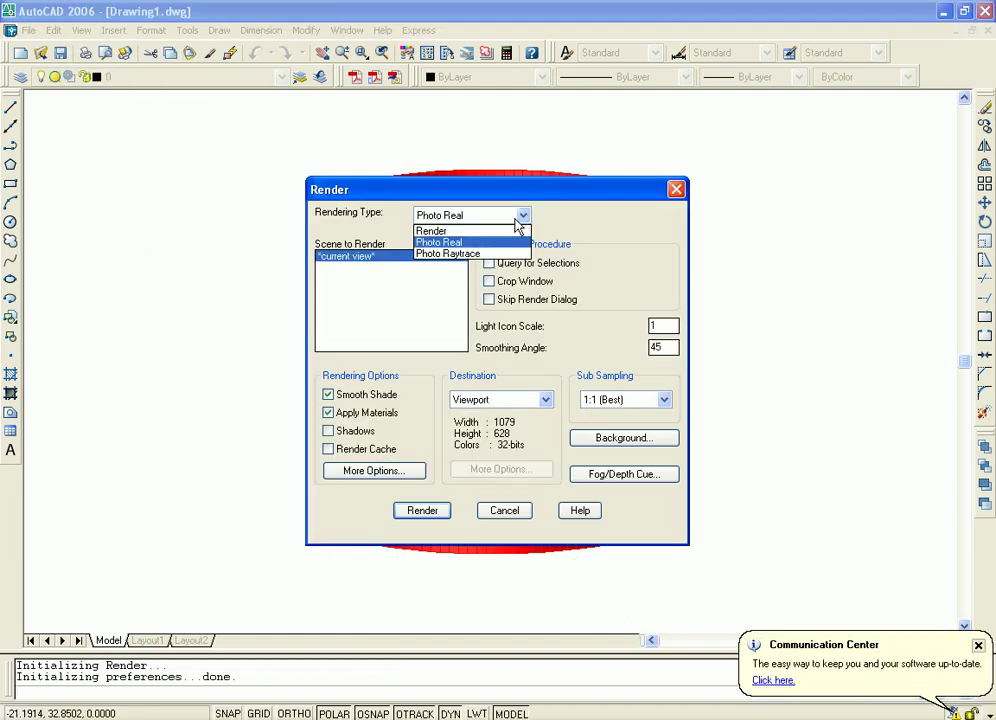
left_click(452, 233)
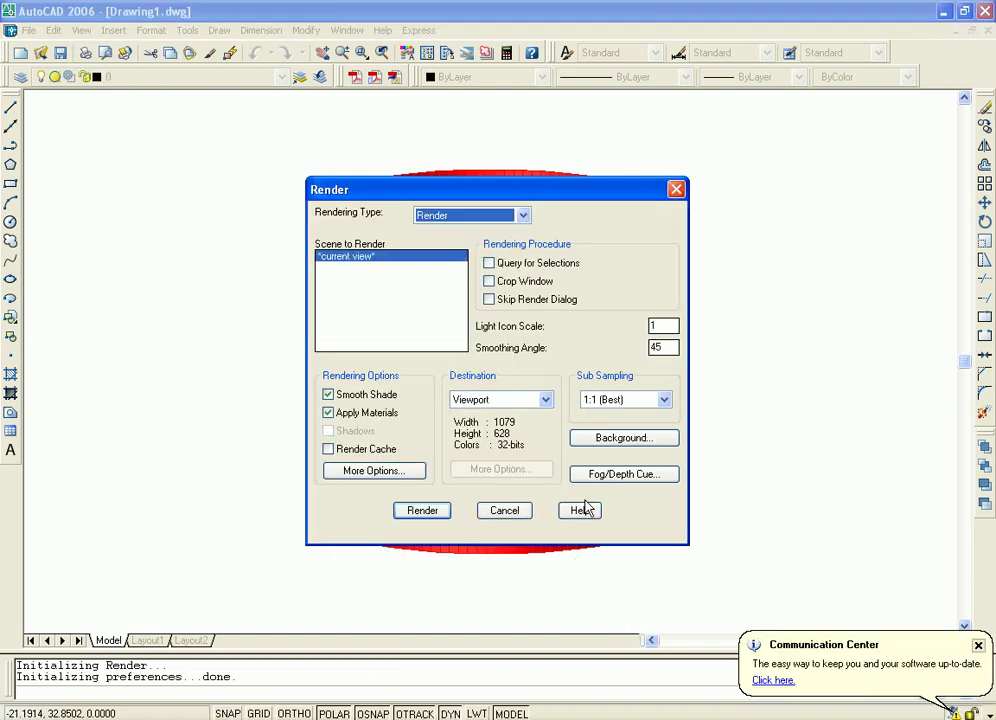
left_click(421, 511)
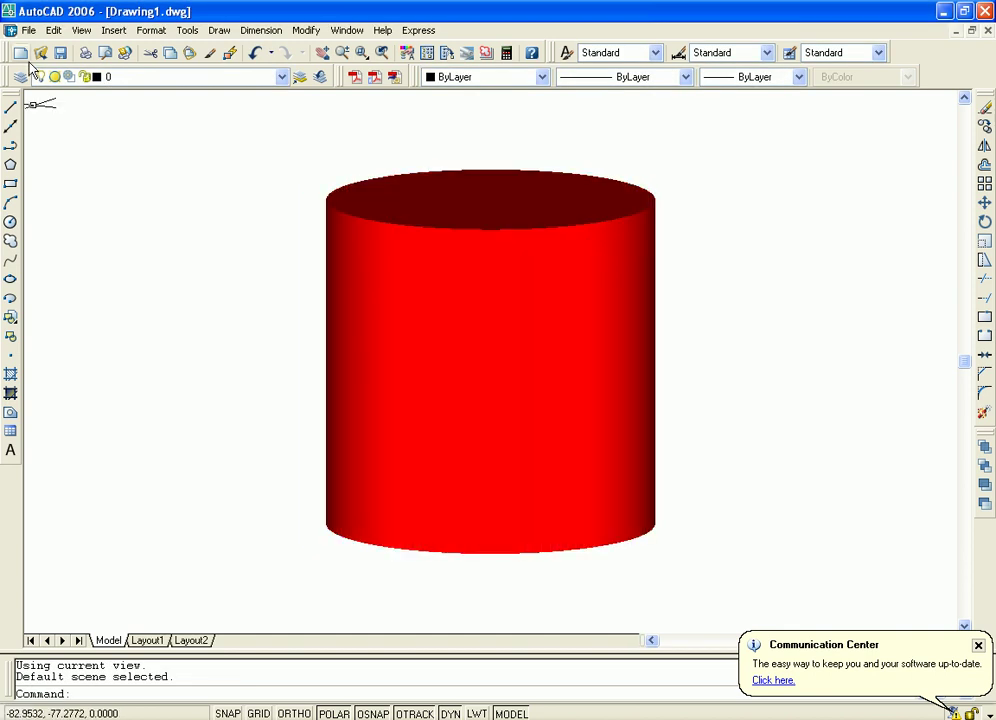
- Render the tube again with the destination set to the Render Window
left_click(81, 31)
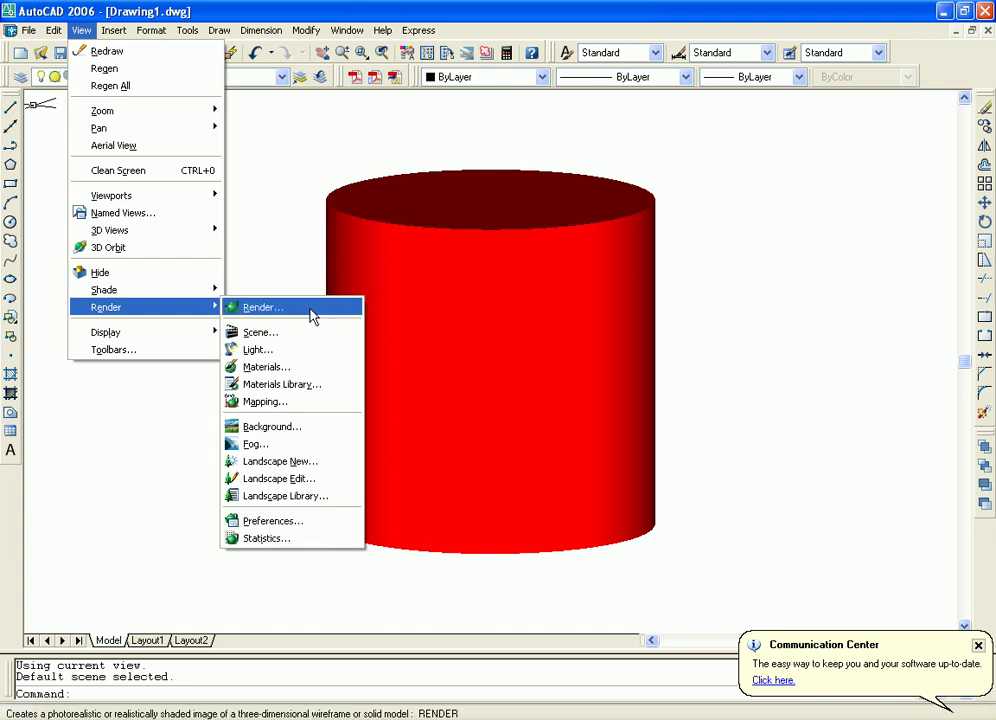
mouse_move(106, 307)
left_click(313, 309)
left_click(545, 400)
left_click(485, 428)
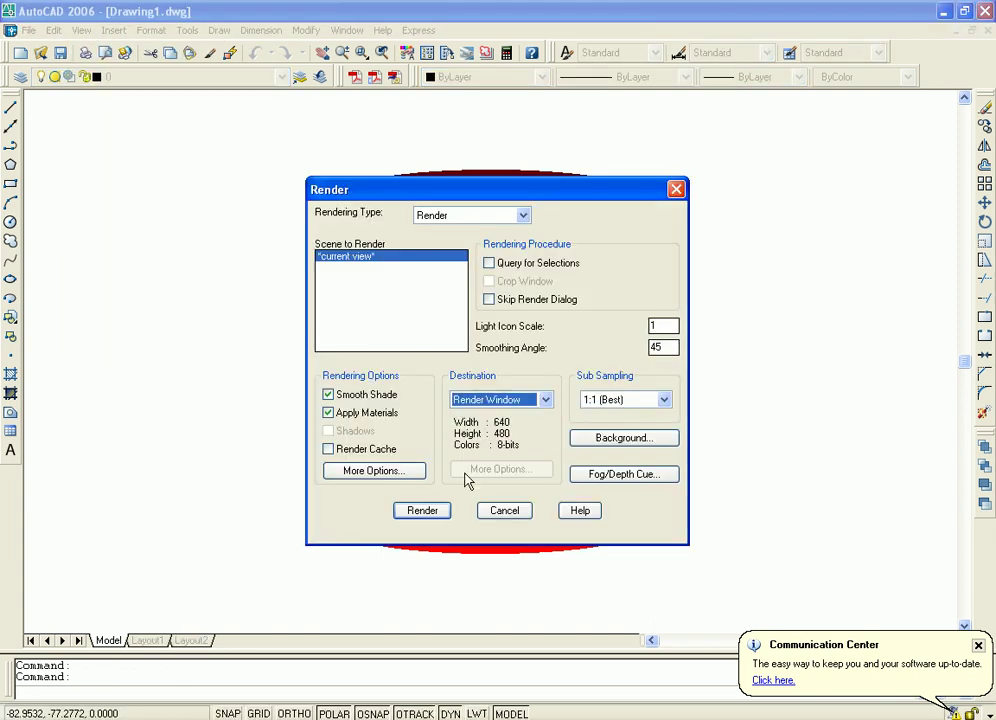
left_click(422, 511)
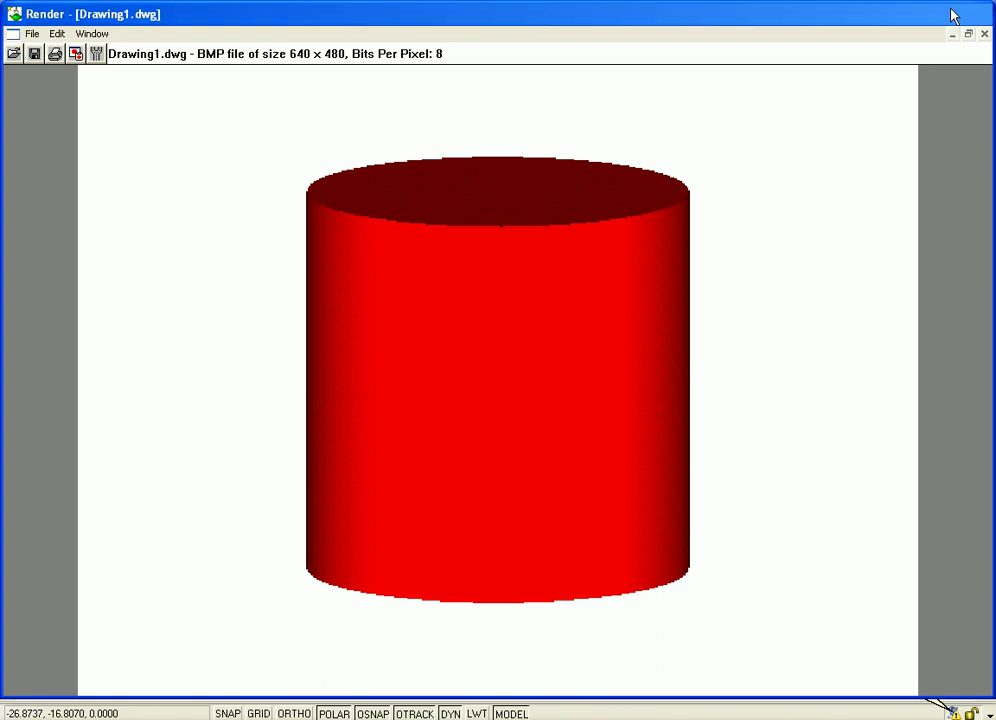
- Close the 640 × 480 render window and dismiss the update notification
left_click(984, 14)
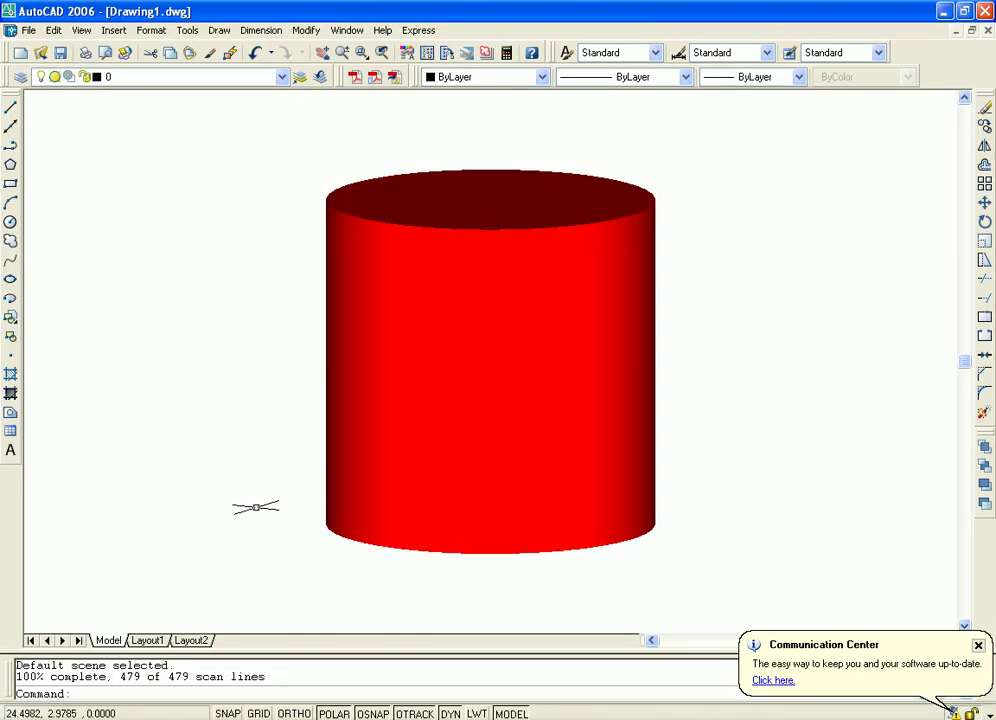
key("alt+Tab")
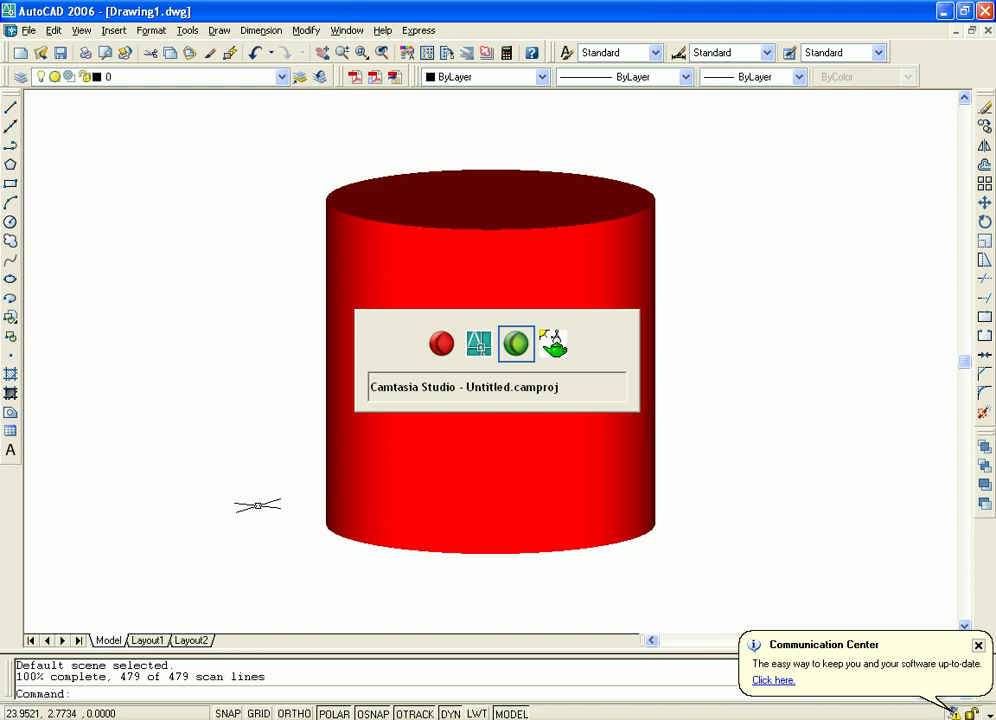
key("alt+Tab")
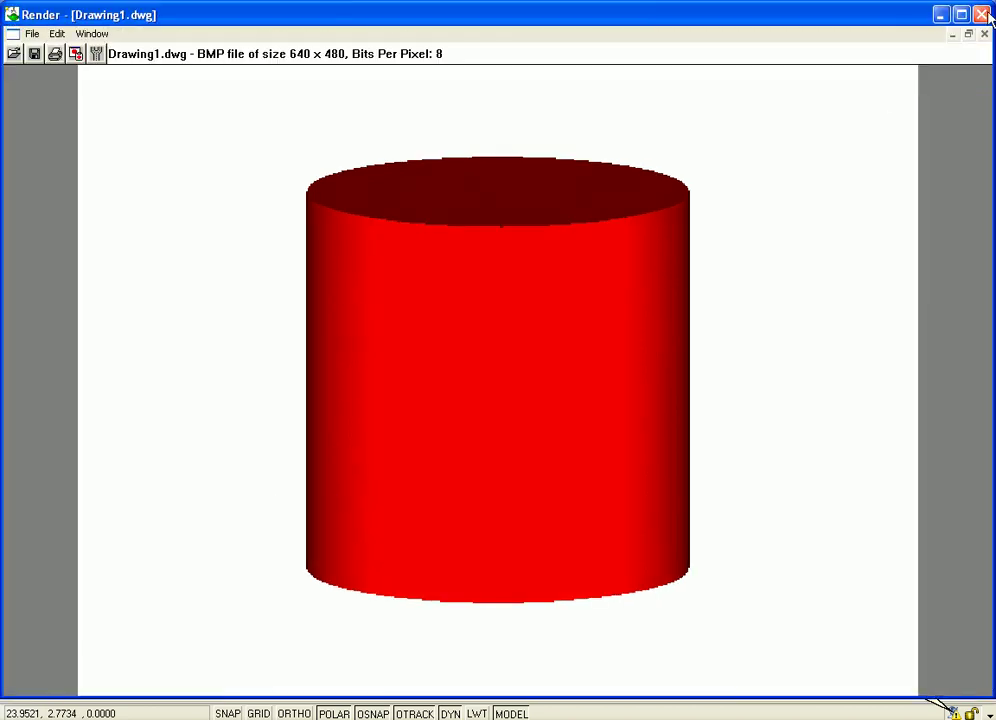
left_click(982, 14)
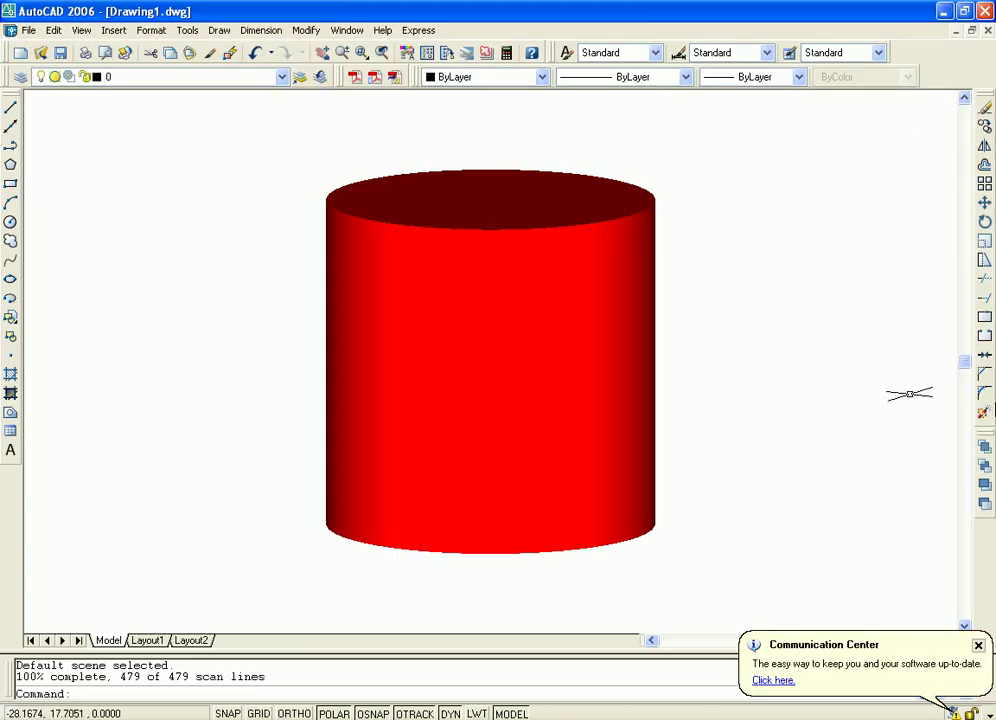
left_click(980, 646)
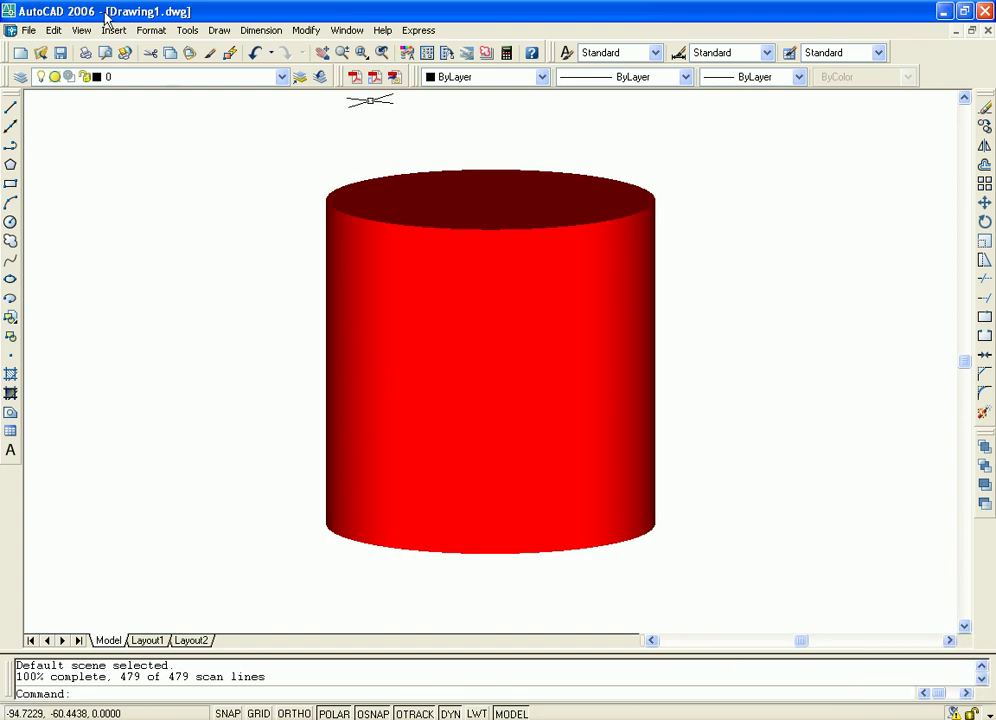
left_click(81, 30)
- Briefly orbit to a side view, then switch to the Top view and recentre the red circle
left_click(203, 251)
mouse_move(205, 255)
left_mouse_down()
mouse_move(467, 329)
mouse_move(458, 433)
mouse_move(512, 255)
mouse_move(522, 327)
left_mouse_up()
key("Escape")
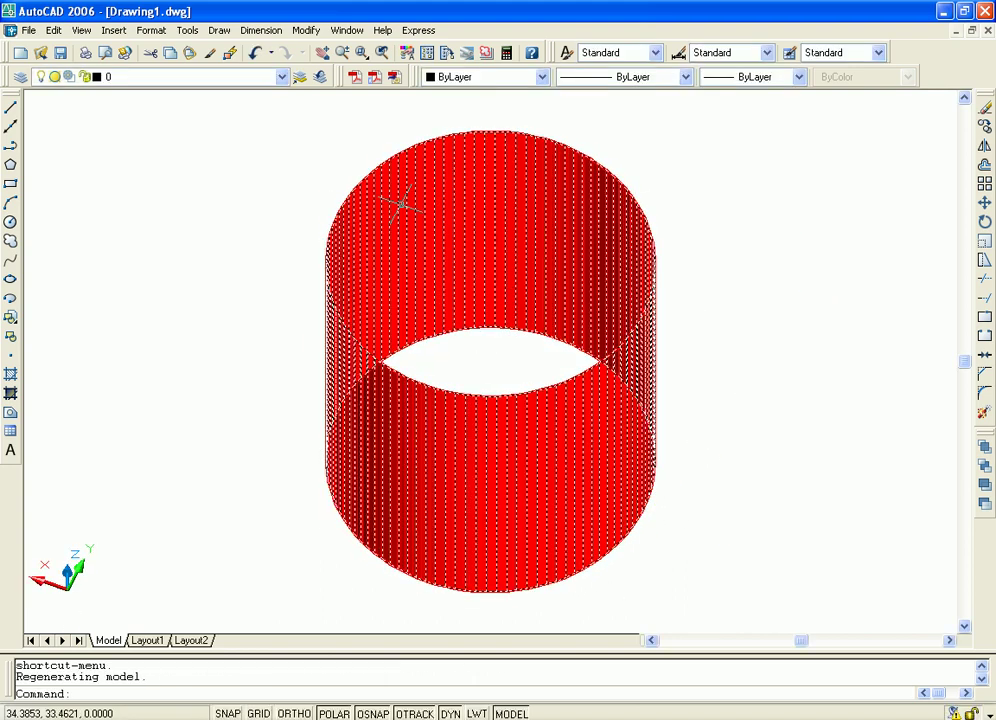
left_click(81, 30)
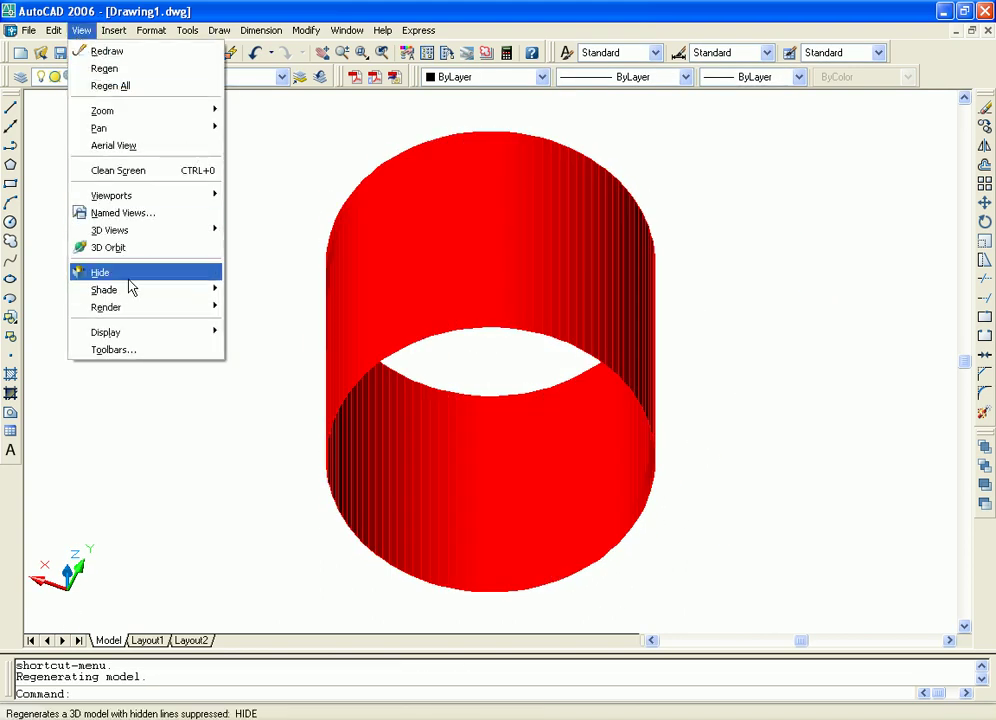
mouse_move(110, 230)
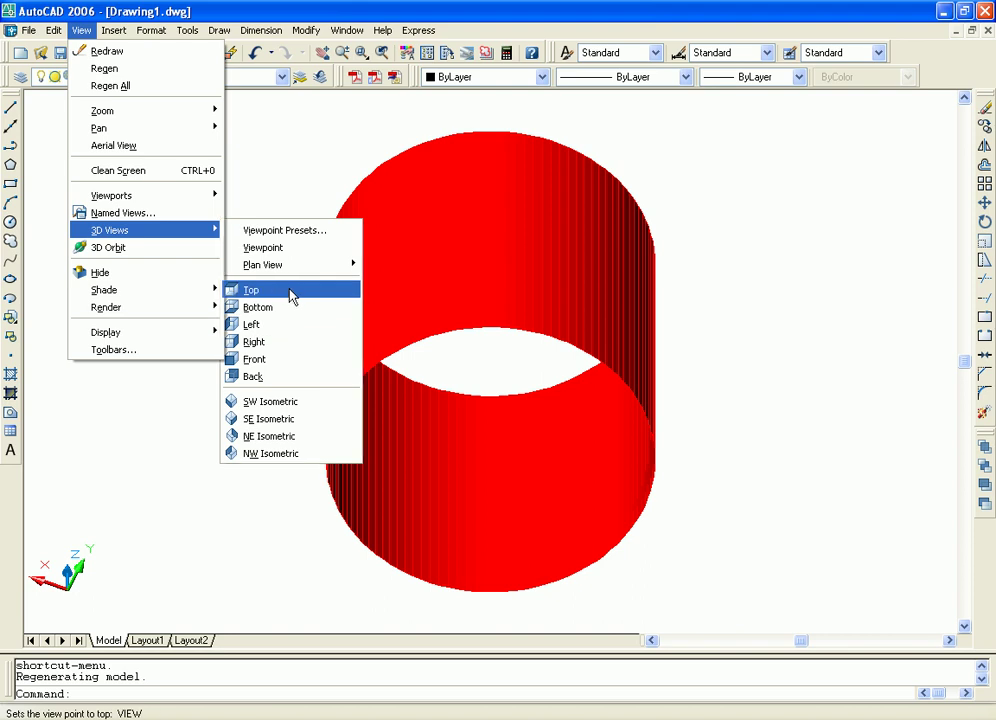
left_click(290, 290)
mouse_move(600, 347)
middle_mouse_down()
mouse_move(625, 342)
mouse_move(591, 351)
middle_mouse_up()
scroll(610, 348, "down", 4)
scroll(612, 351, "up", 1)
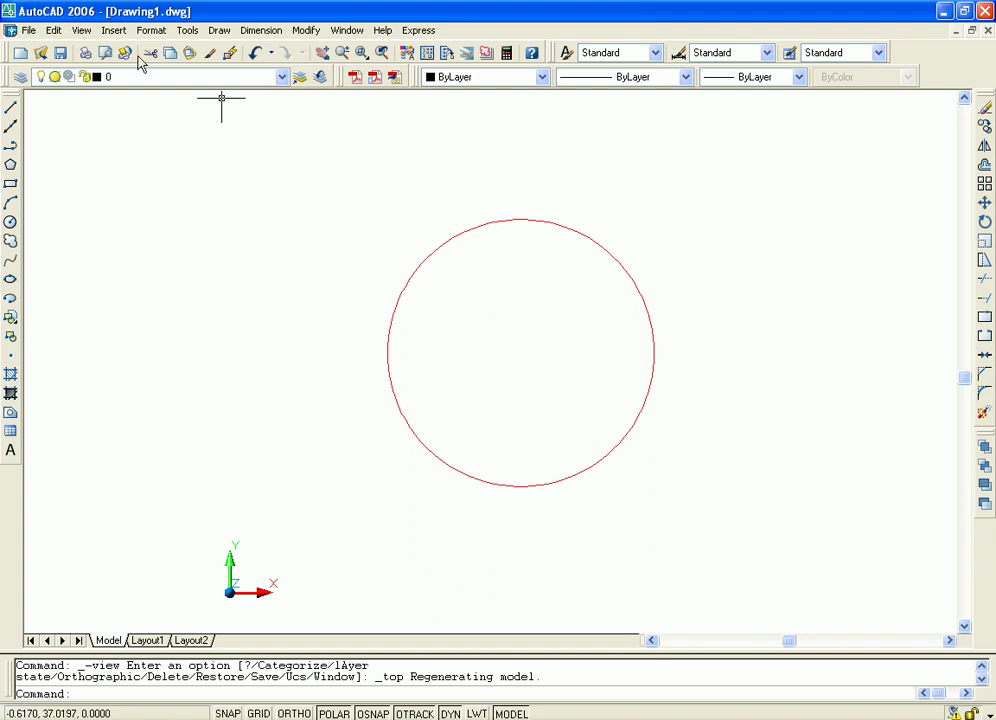
- Start a Center, Diameter circle centred right of the red circle, ready for its diameter
left_click(218, 30)
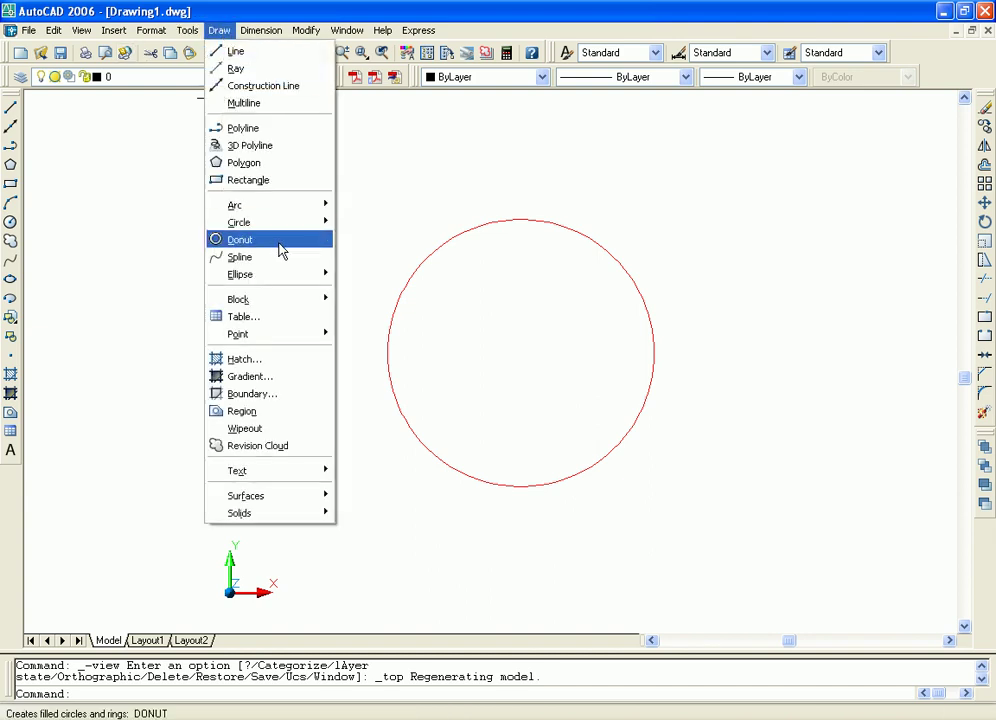
mouse_move(240, 222)
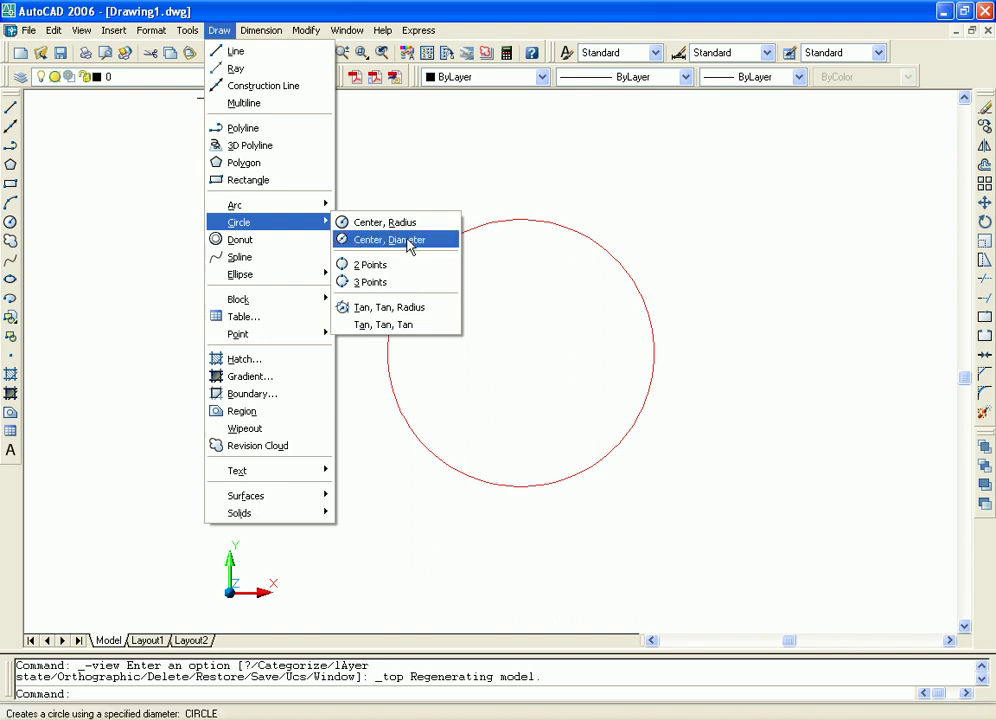
left_click(410, 244)
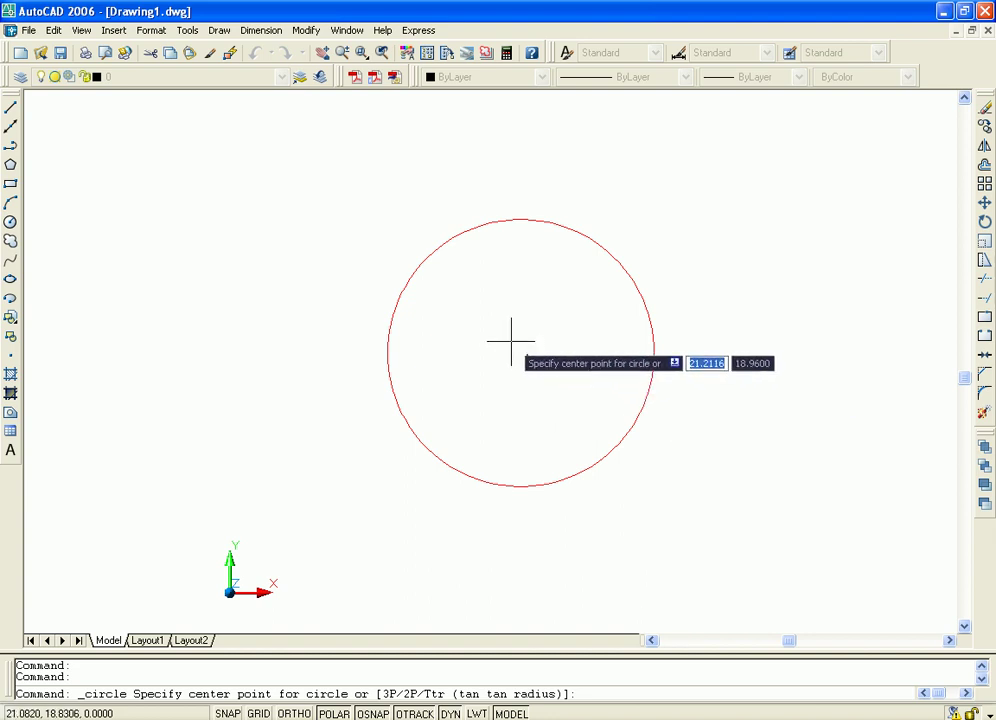
middle_click_drag(801, 402, 518, 400)
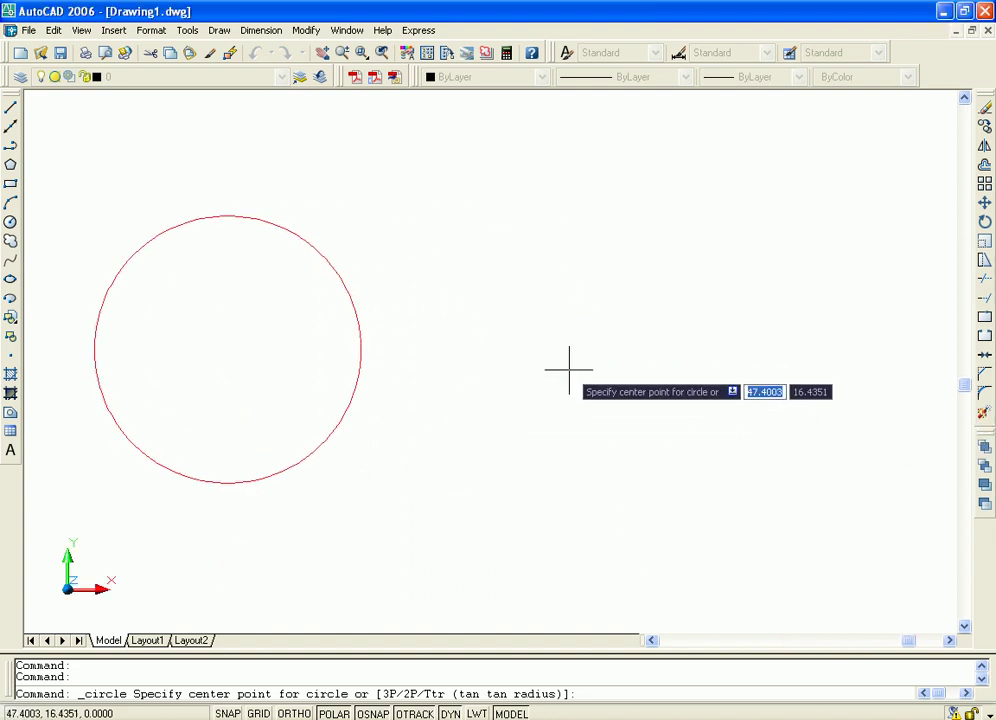
left_click(571, 369)
type("d")
key("Return")
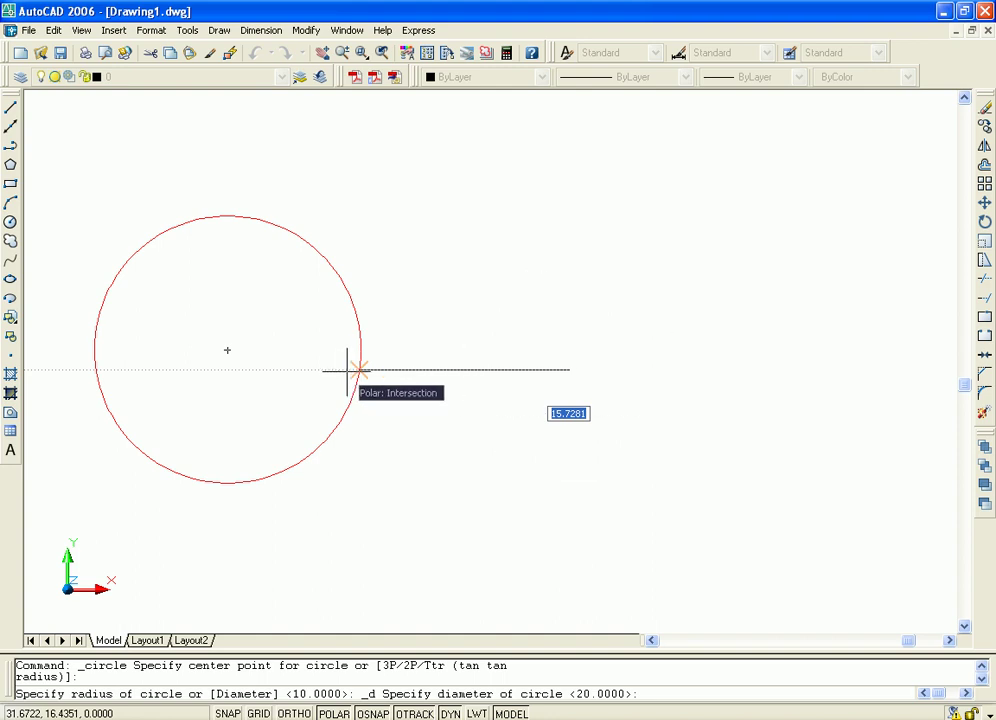
- Finish the black diameter-20 circle at the polar intersection point, then pan the view
left_click(357, 369)
middle_click_drag(597, 397, 725, 360)
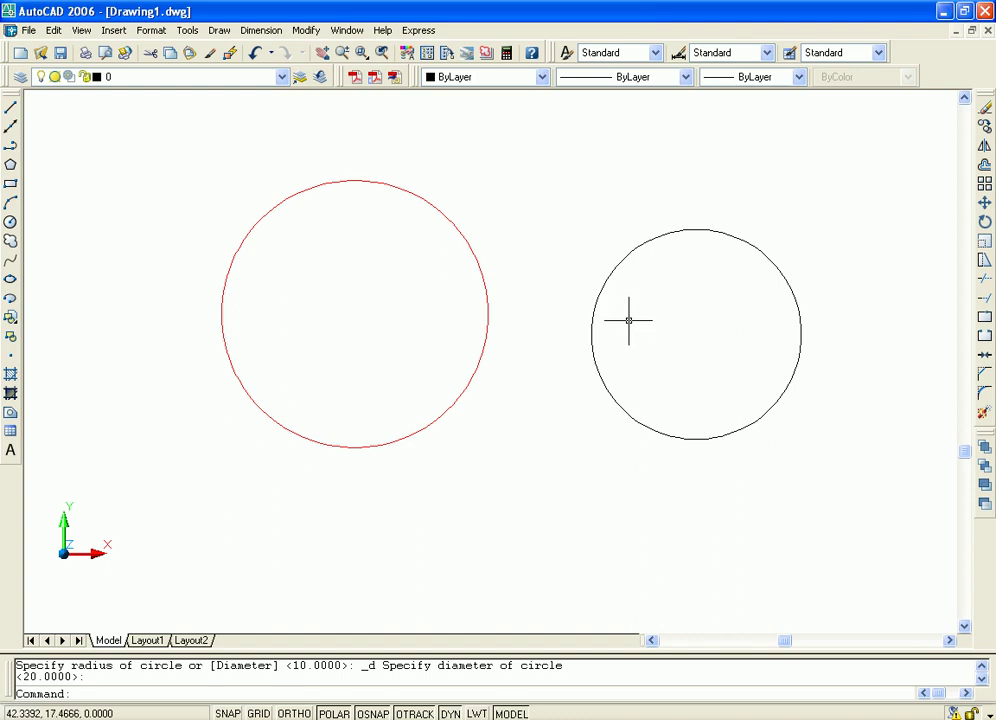
middle_click_drag(643, 305, 520, 366)
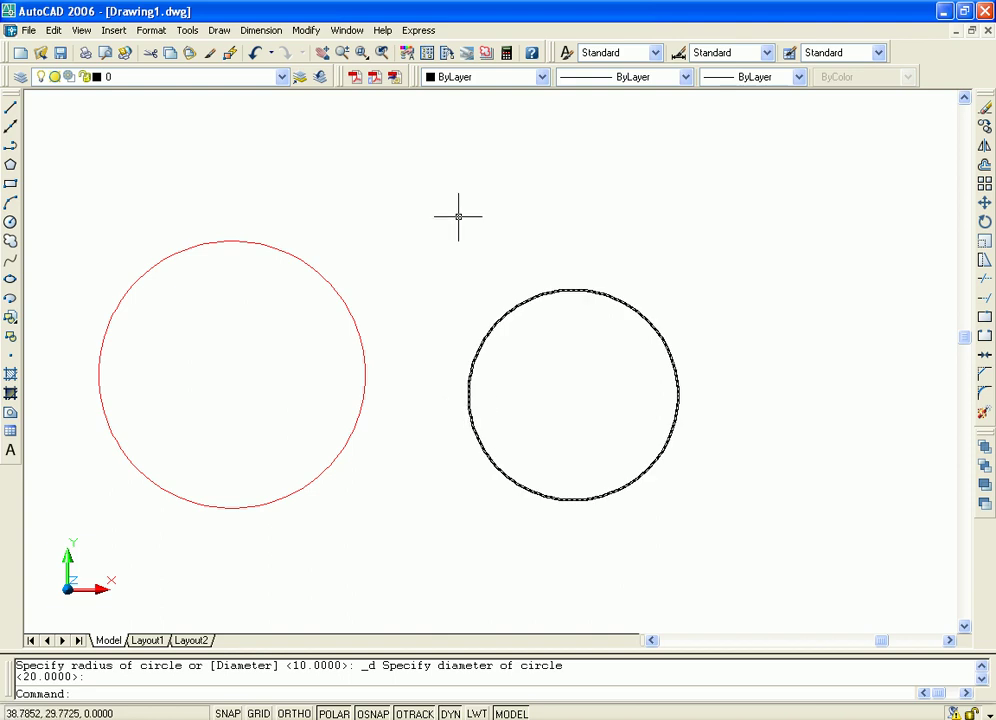
left_click(219, 30)
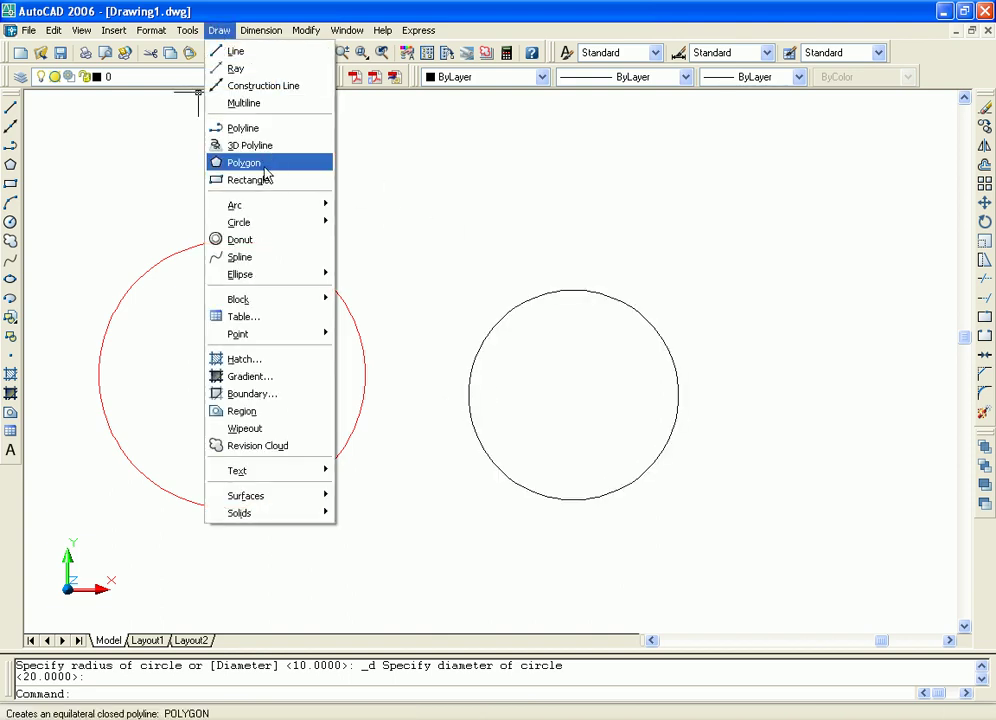
left_click(551, 165)
left_click(549, 157)
mouse_move(562, 200)
middle_mouse_down()
mouse_move(607, 210)
mouse_move(580, 234)
middle_mouse_up()
scroll(602, 211, "down", 1)
scroll(602, 211, "up", 2)
scroll(587, 211, "down", 1)
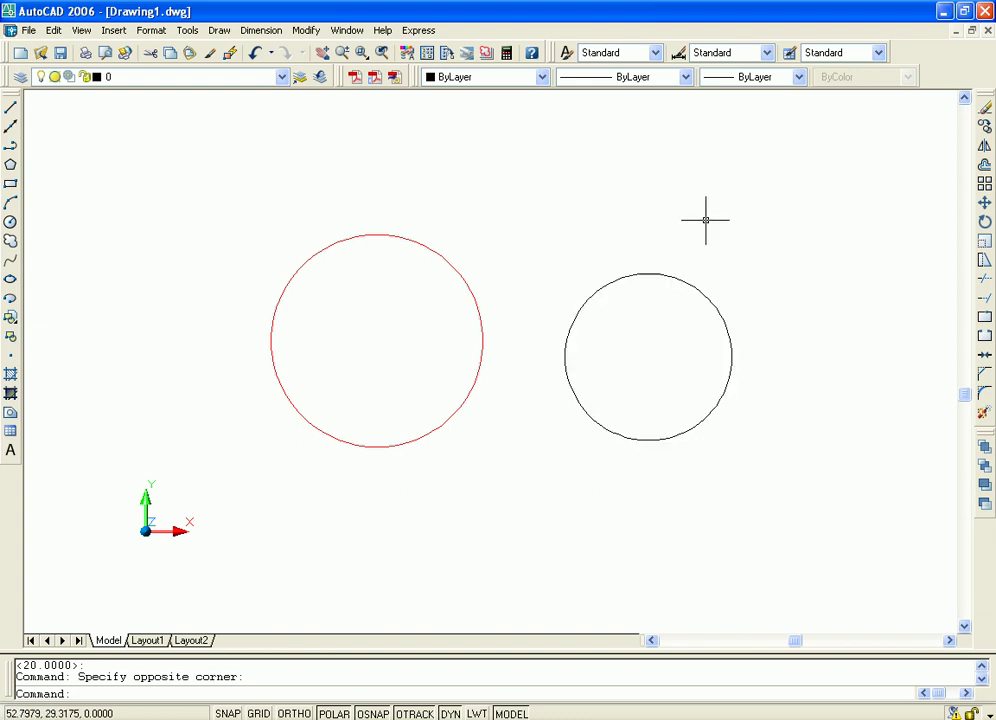
middle_click_drag(705, 220, 659, 244)
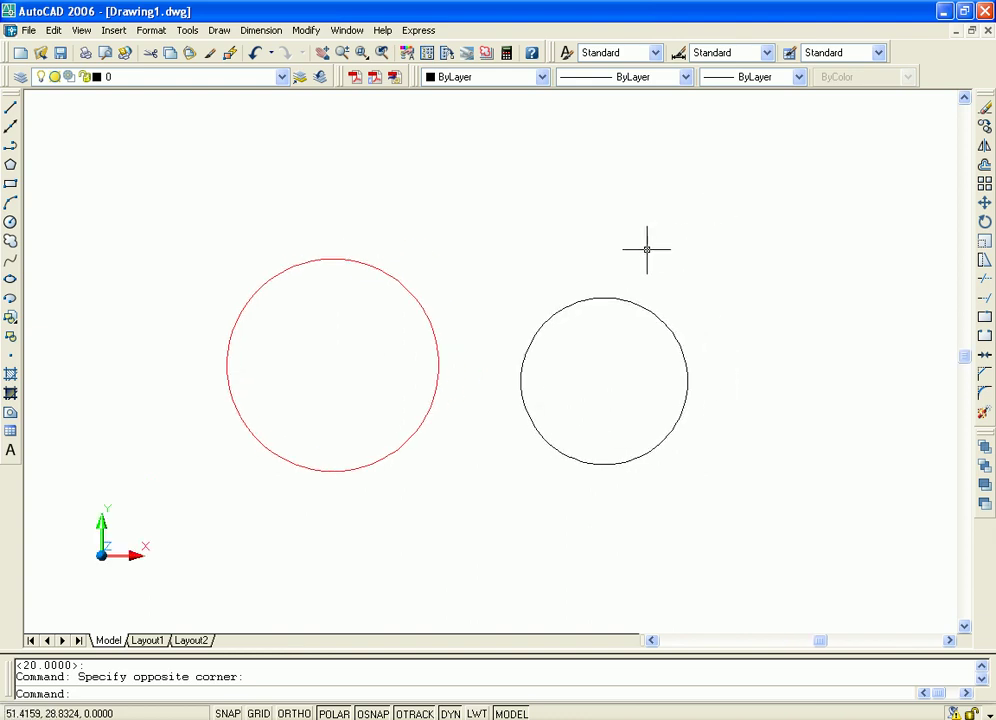
scroll(646, 236, "up", 2)
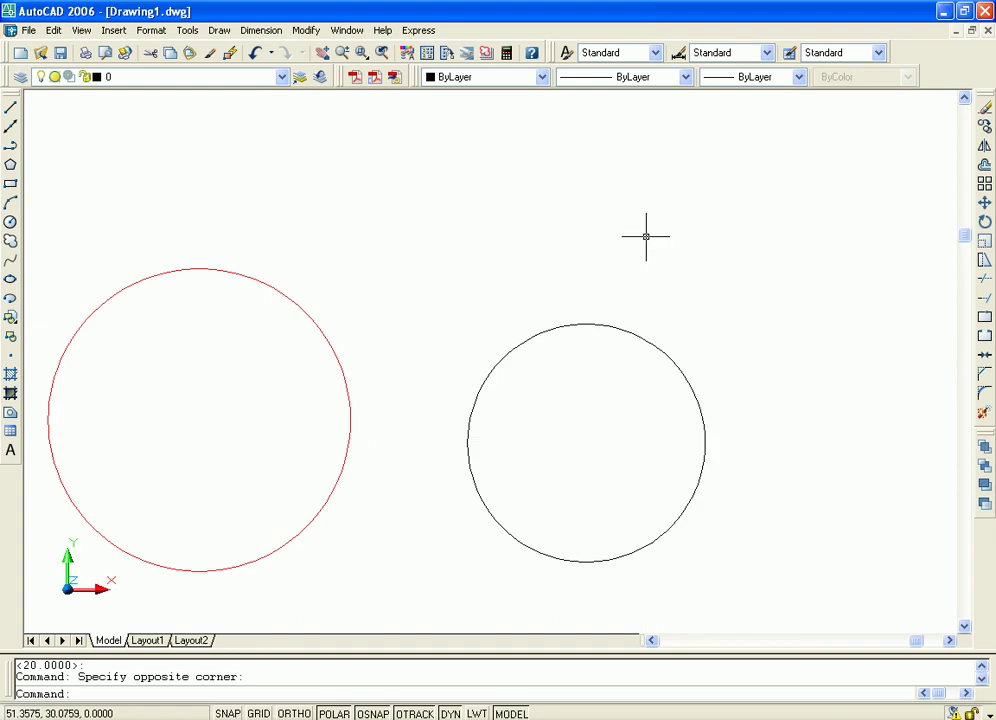
middle_click_drag(507, 282, 607, 233)
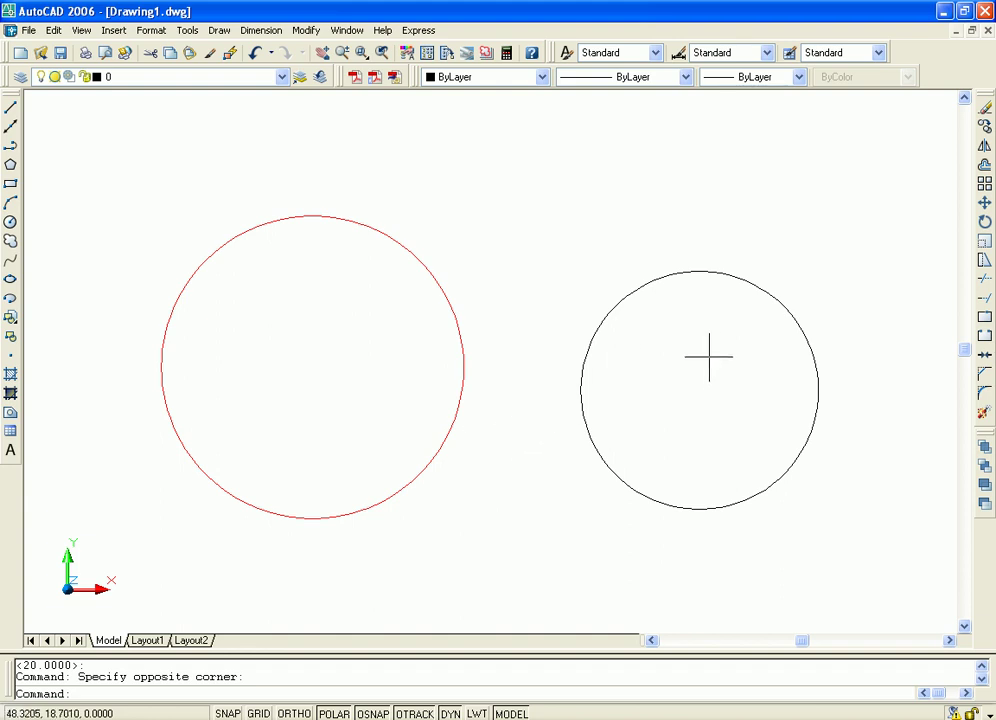
middle_click_drag(749, 338, 723, 340)
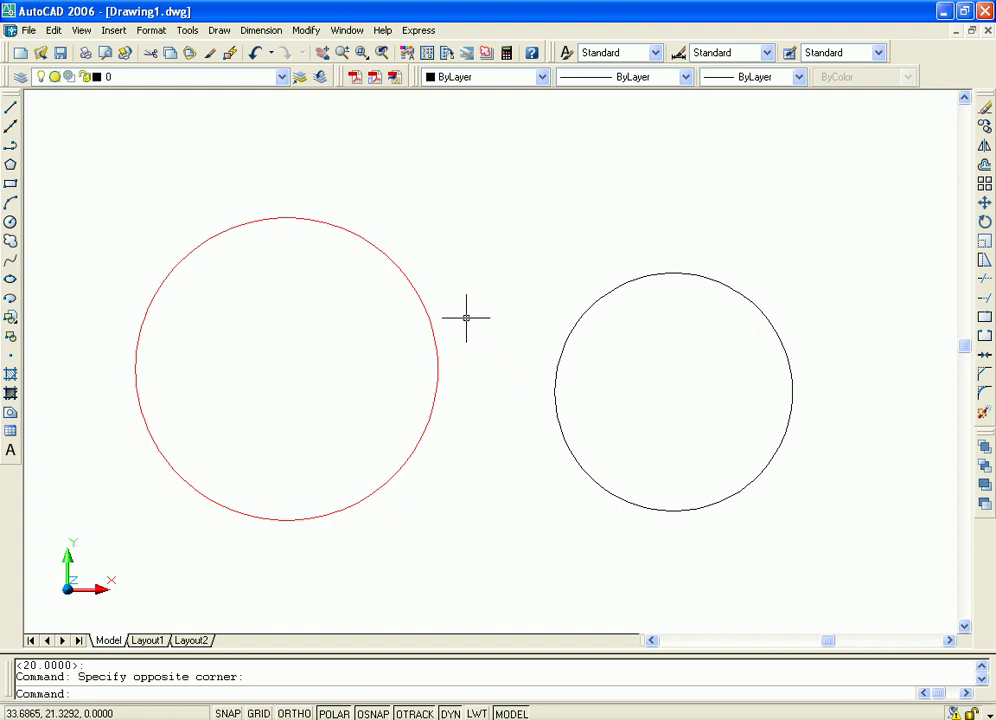
middle_click_drag(538, 356, 559, 378)
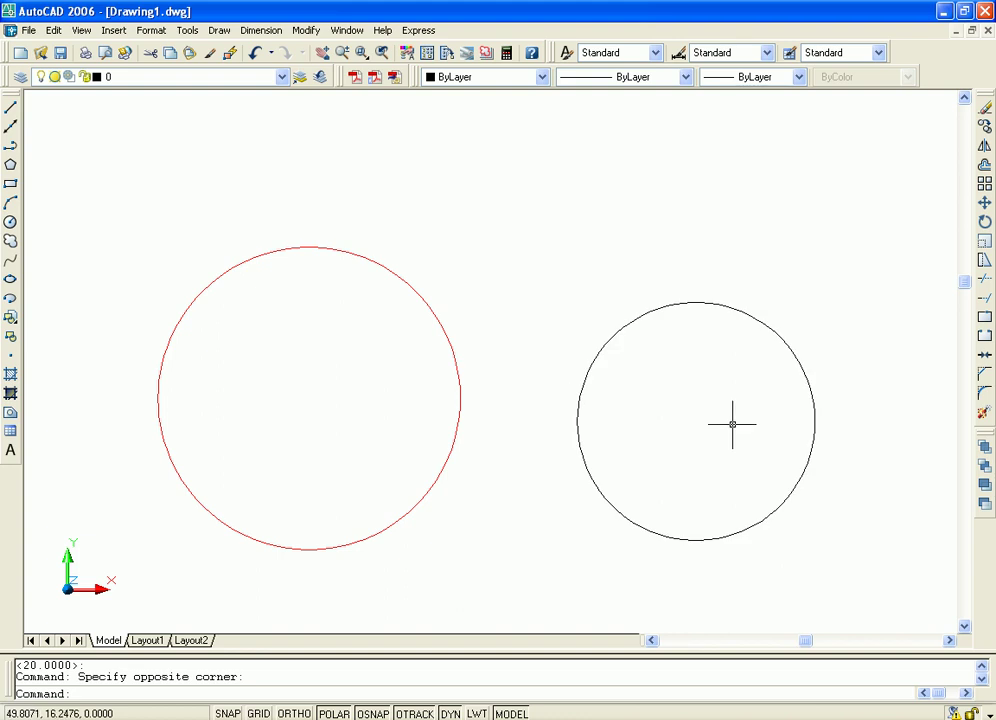
middle_click_drag(735, 413, 742, 358)
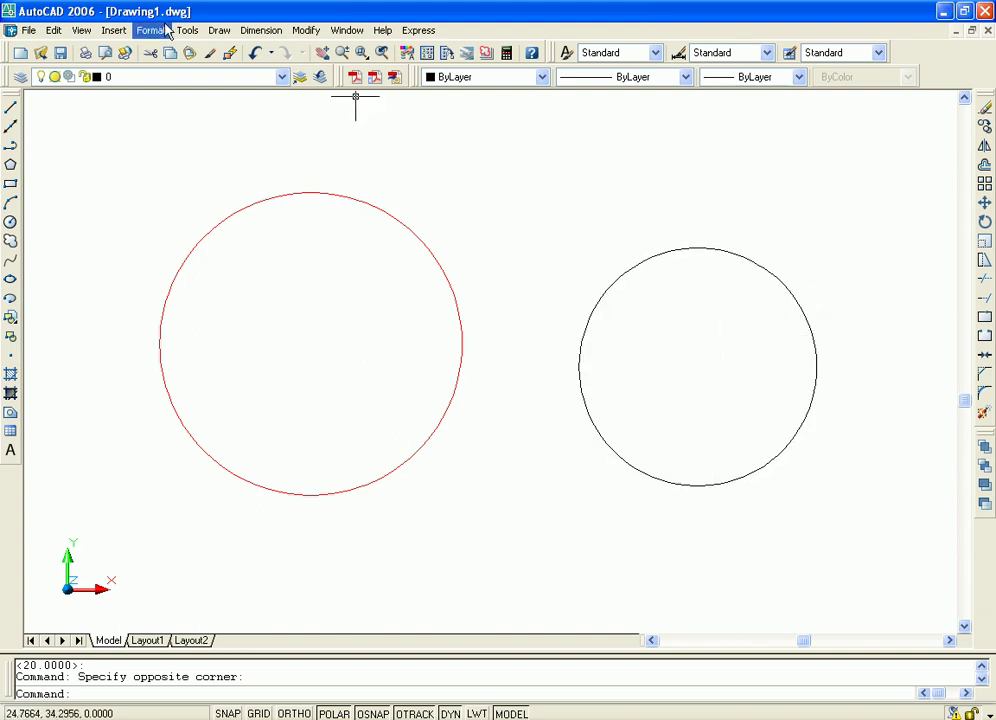
left_click(219, 30)
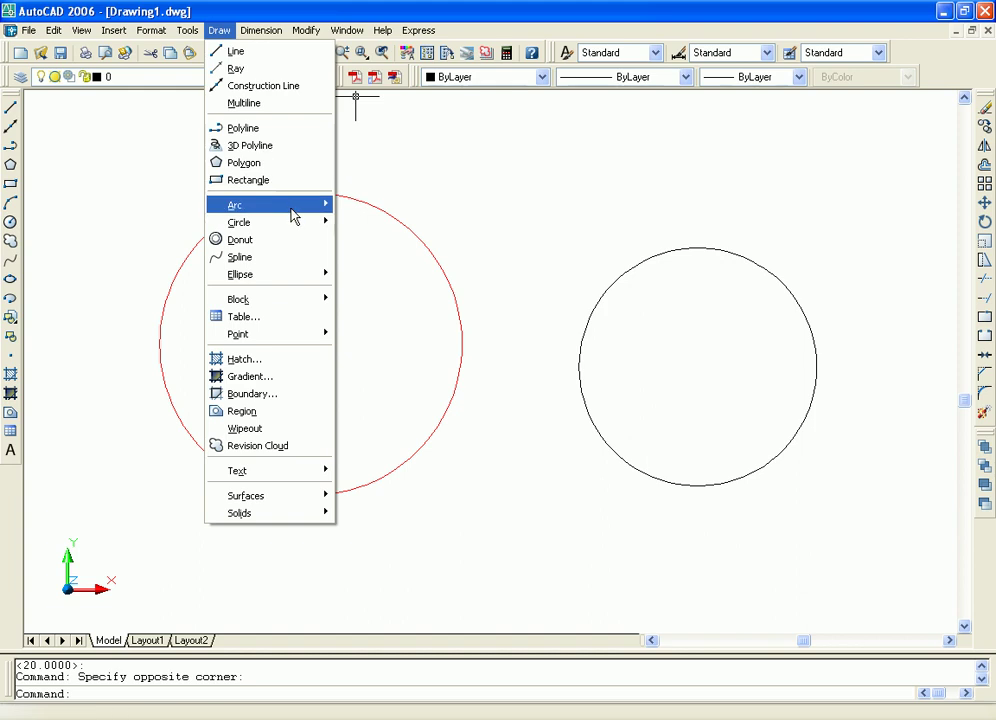
mouse_move(268, 222)
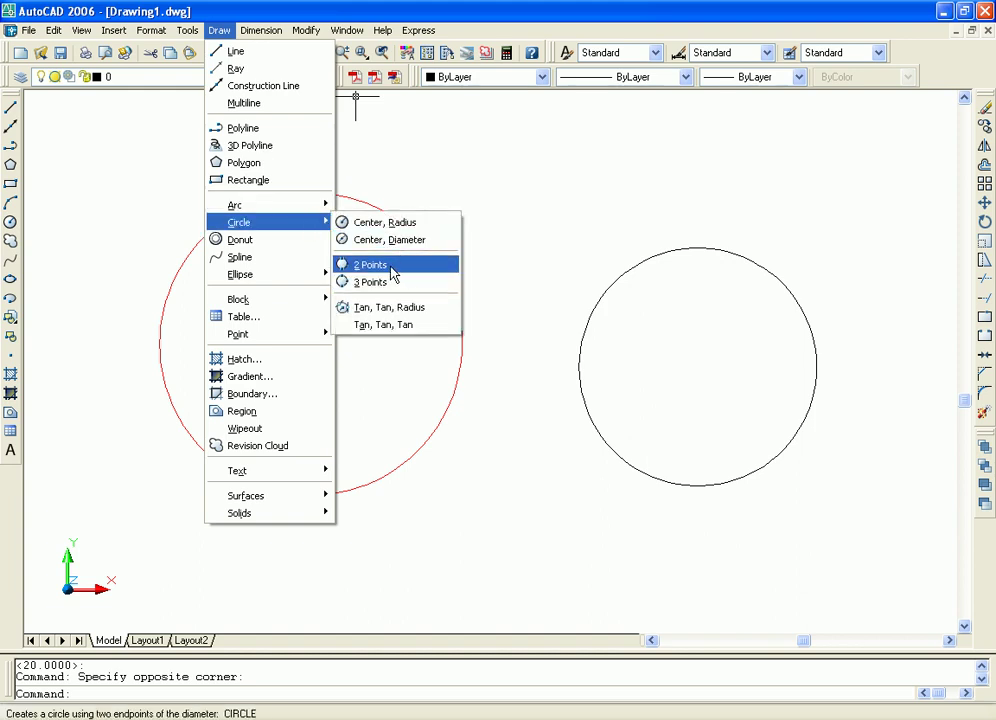
left_click(395, 270)
mouse_move(769, 326)
middle_mouse_down()
mouse_move(701, 350)
mouse_move(402, 353)
middle_mouse_up()
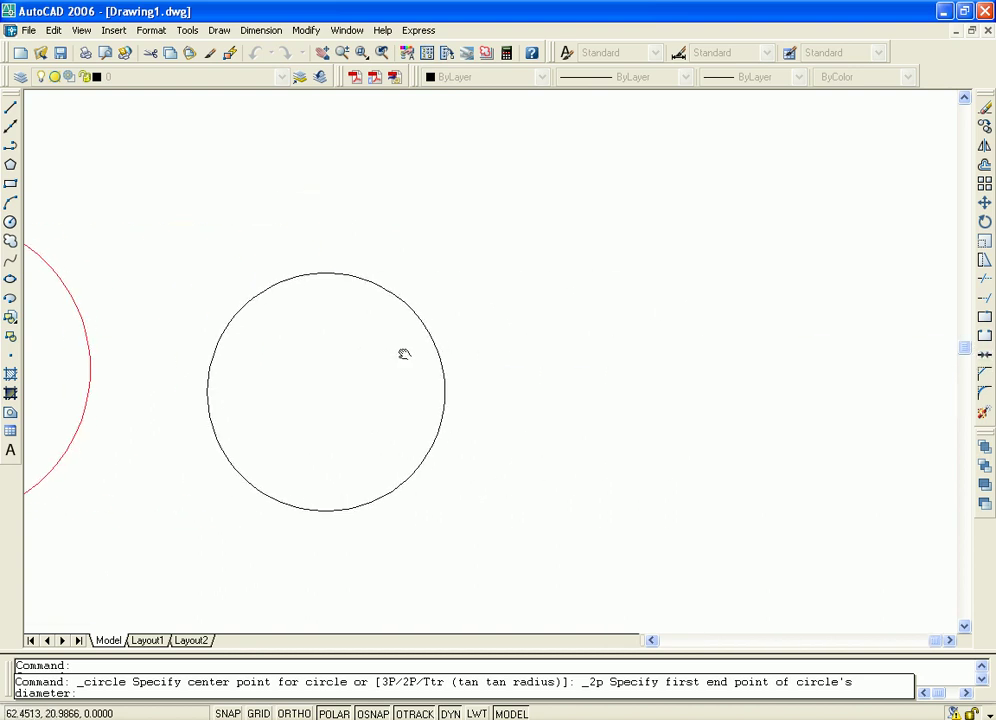
left_click(734, 374)
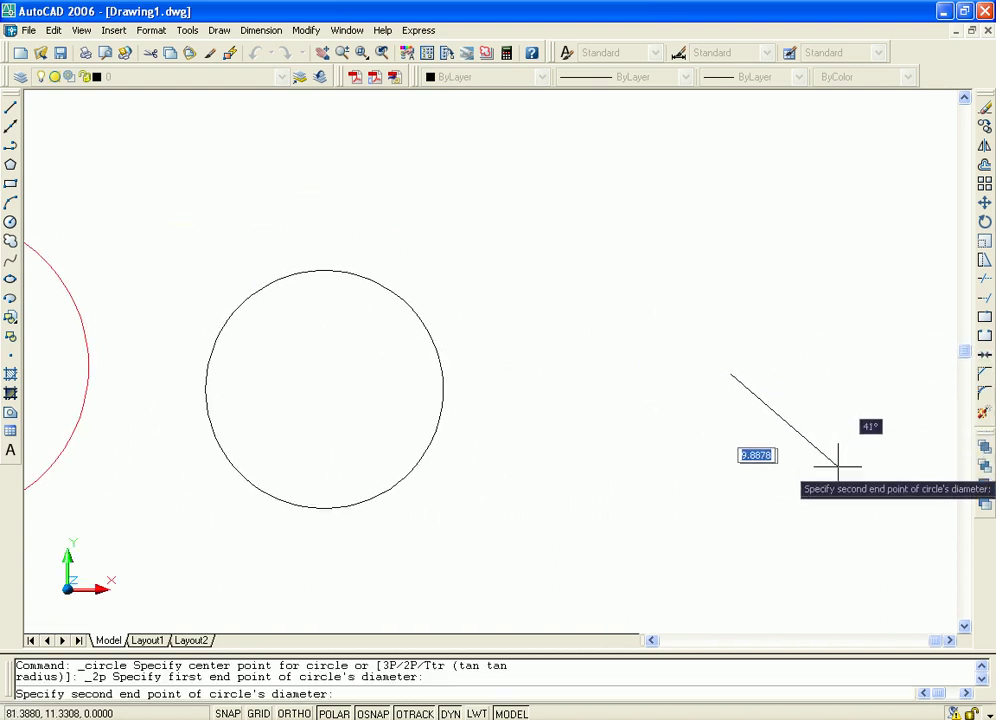
left_click(806, 546)
mouse_move(870, 475)
middle_mouse_down()
mouse_move(716, 262)
mouse_move(704, 324)
middle_mouse_up()
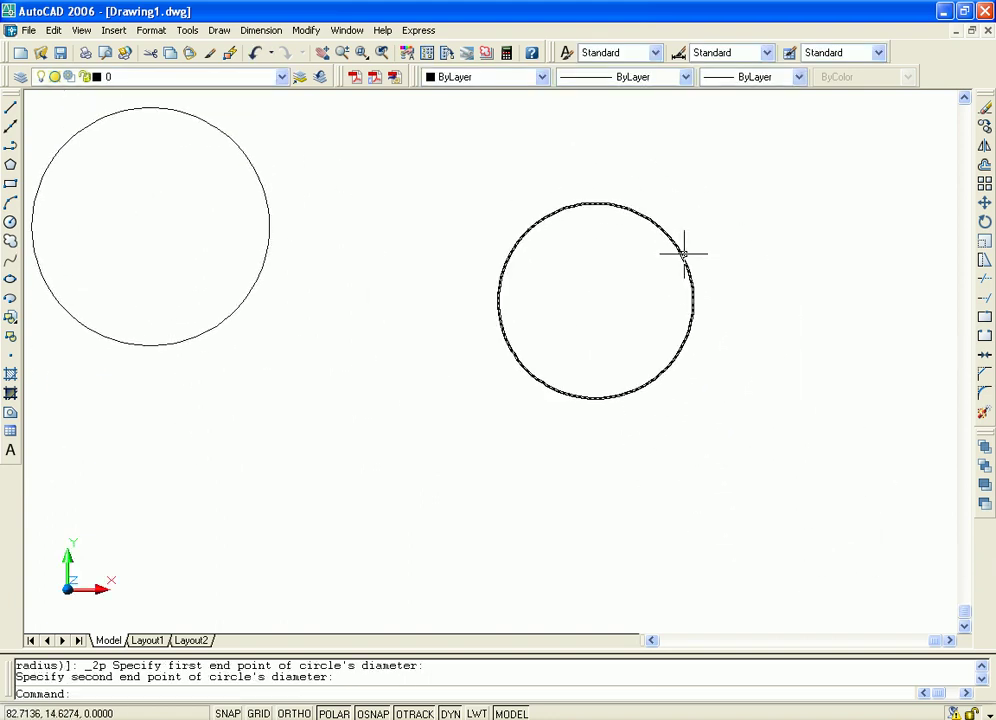
left_click(682, 345)
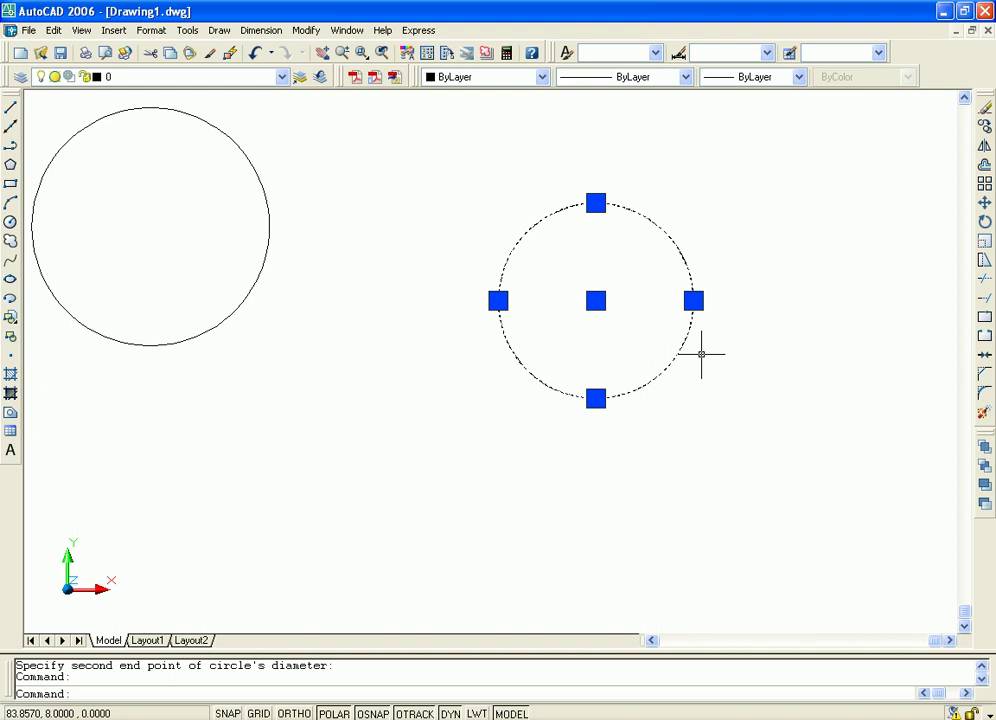
key("Delete")
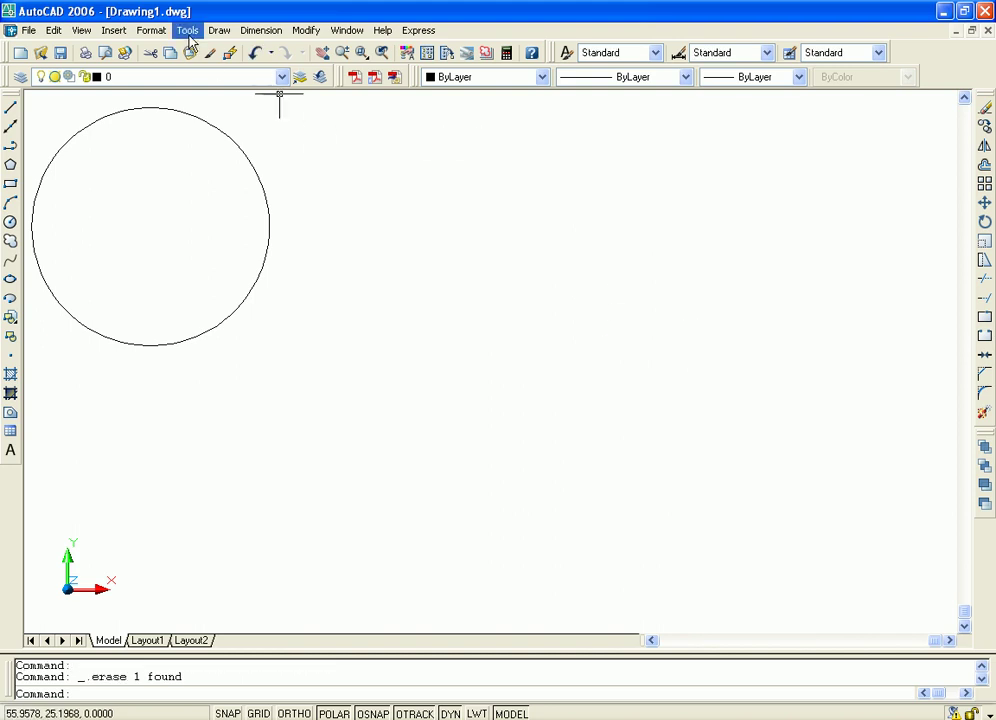
- Draw a roughly 19.4-unit 2 Points circle to the right of the black circle
left_click(219, 30)
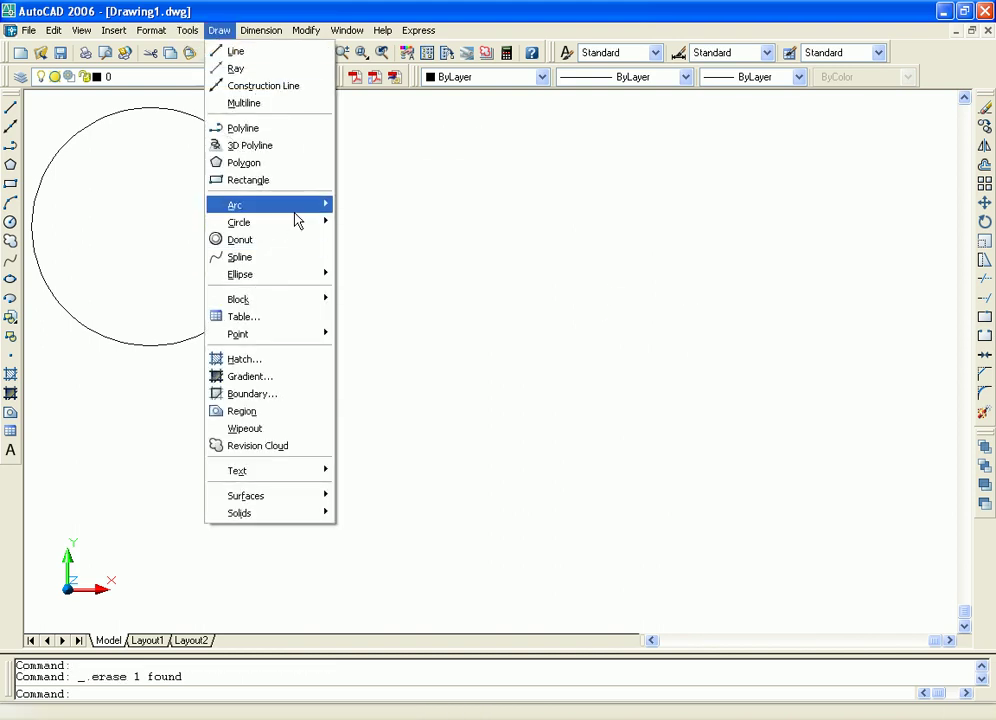
mouse_move(265, 222)
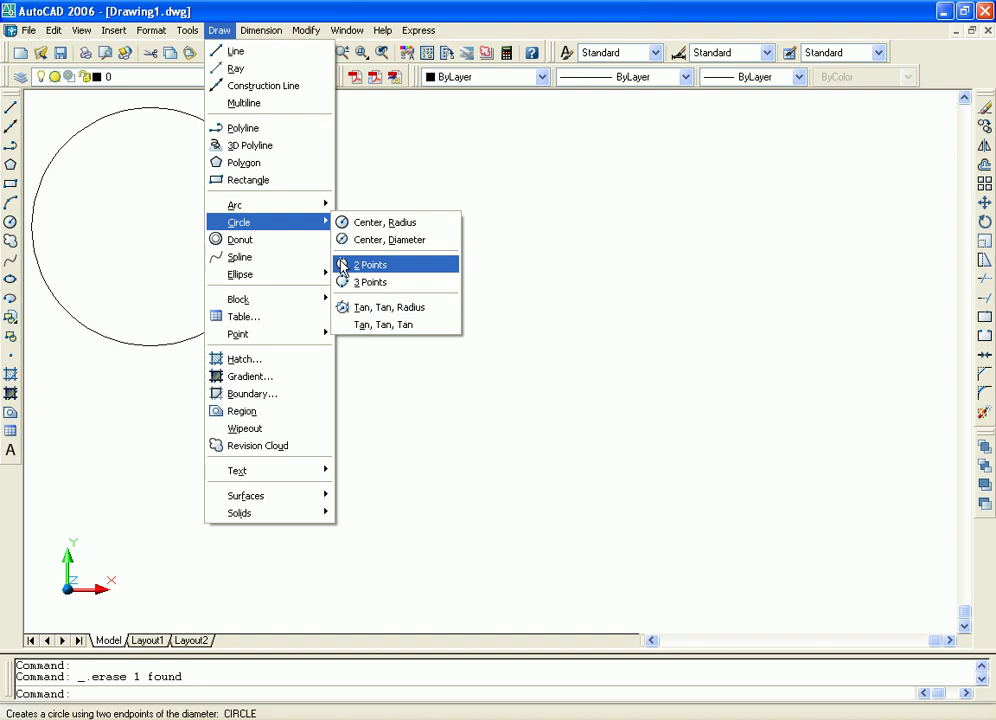
left_click(368, 266)
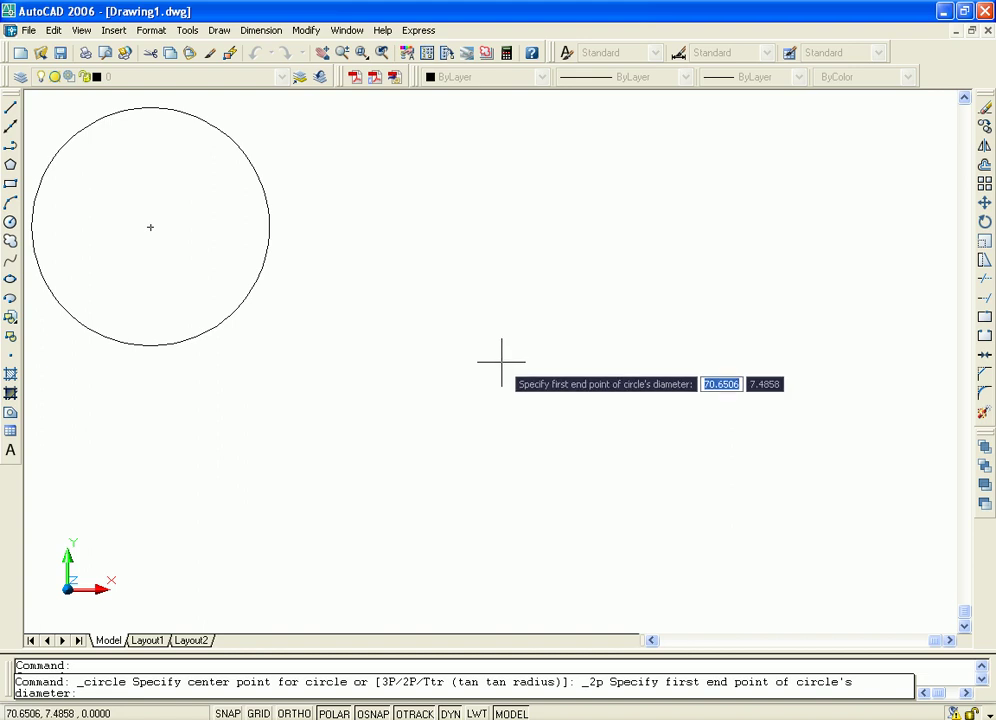
left_click(219, 30)
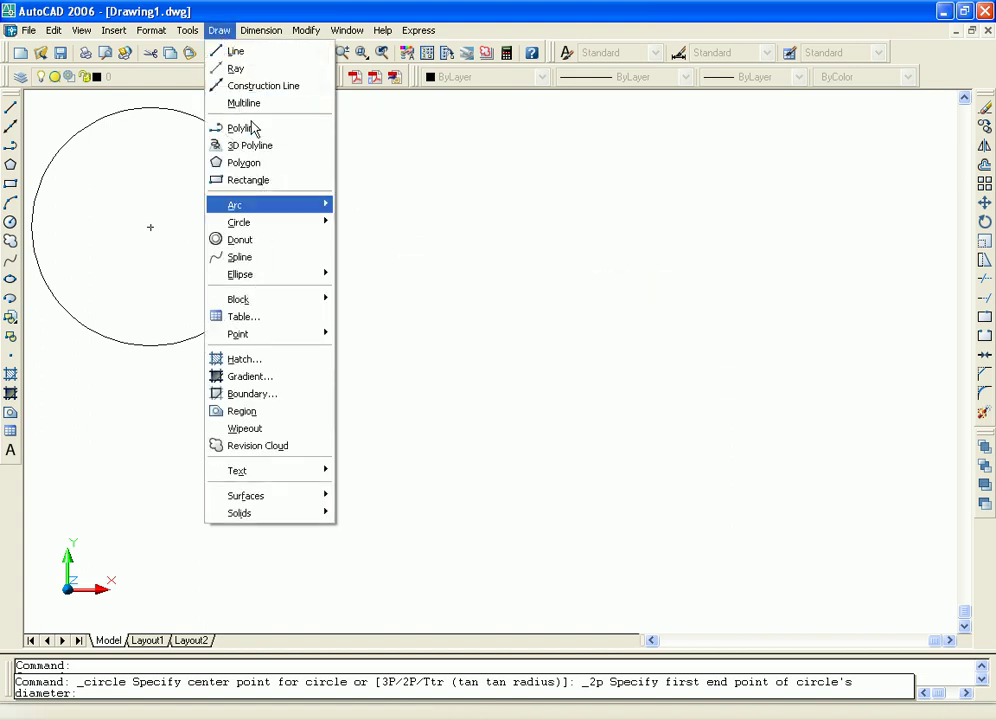
mouse_move(240, 222)
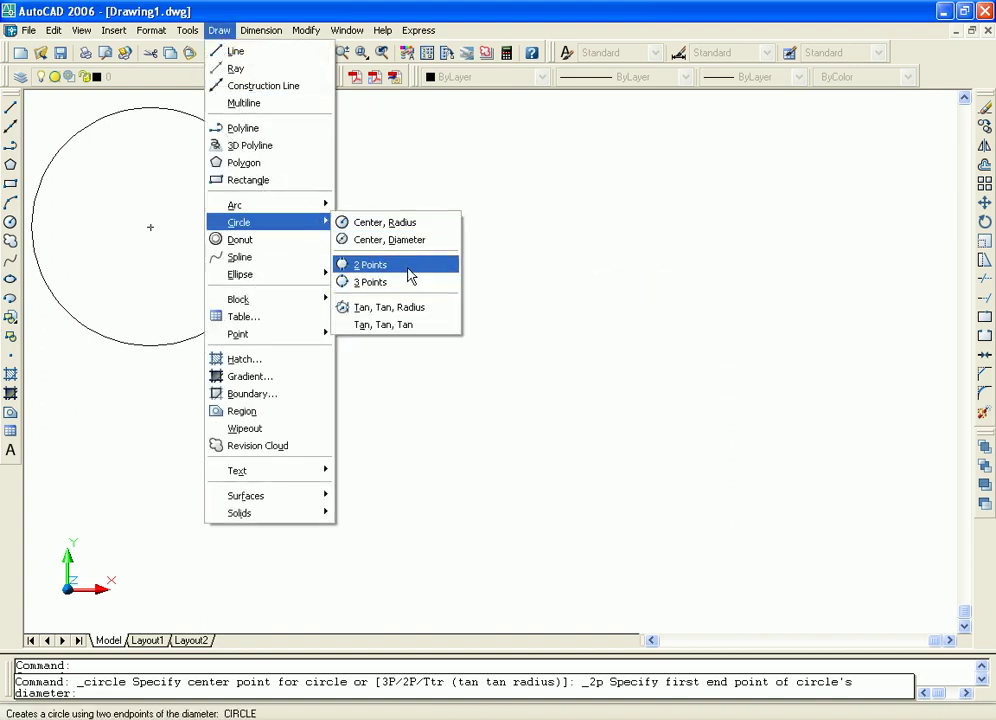
left_click(409, 265)
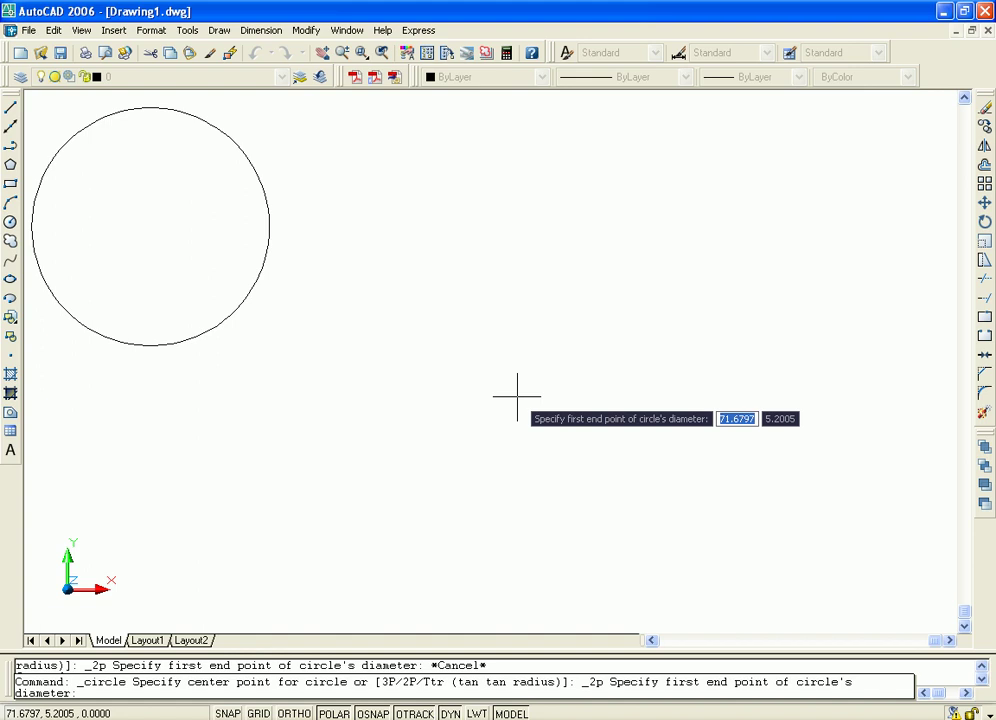
left_click(490, 458)
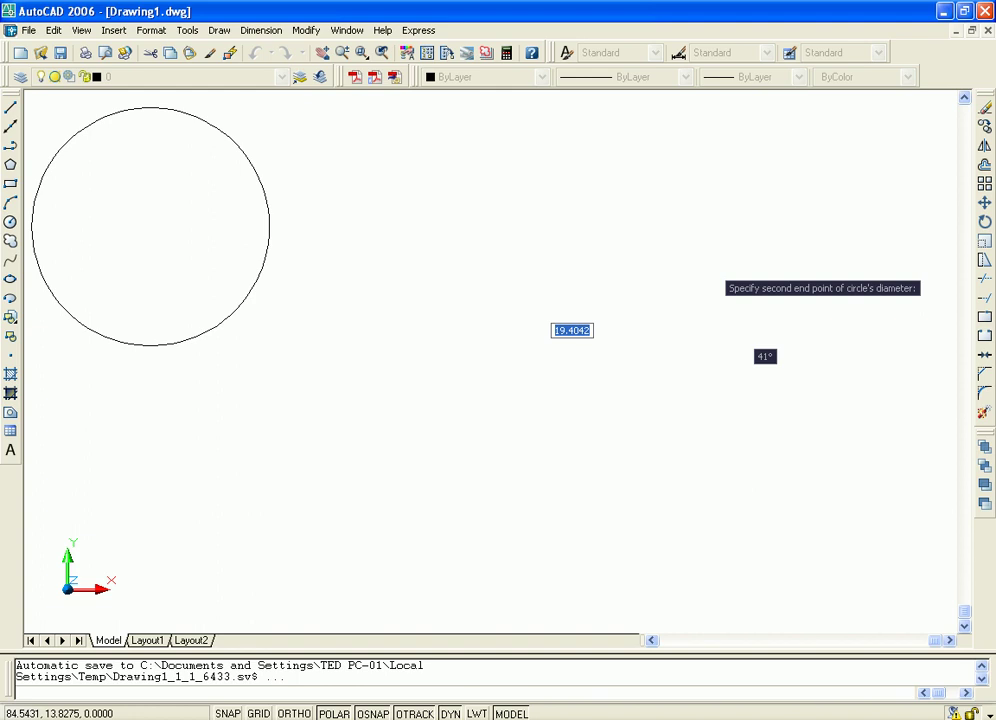
left_click(712, 266)
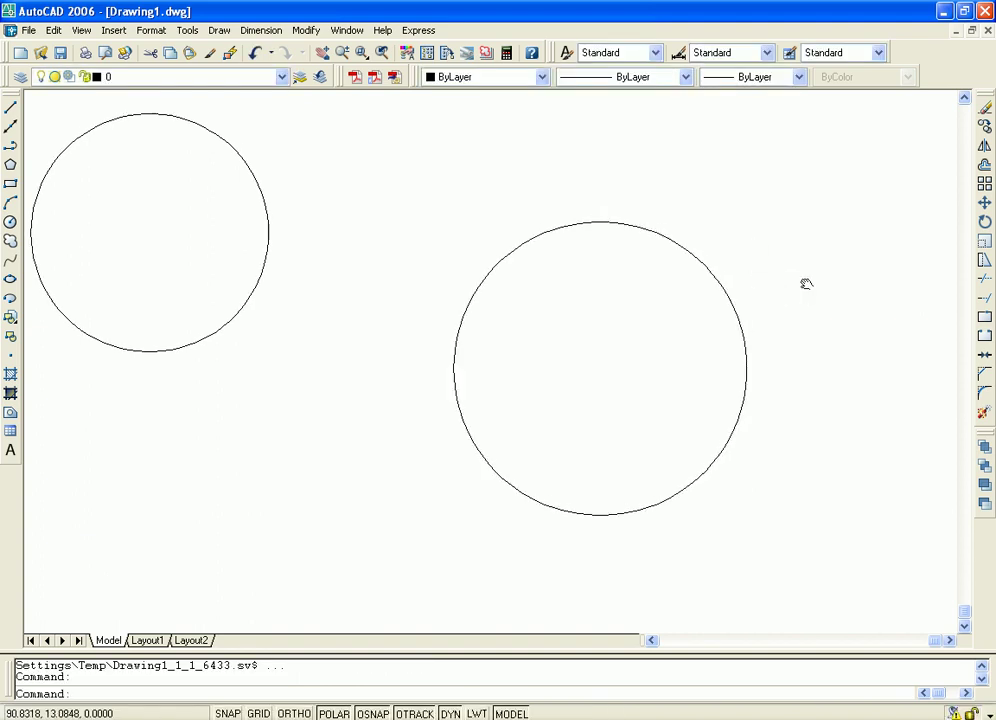
- Select and delete the large two-point circle on the right
left_click(705, 259)
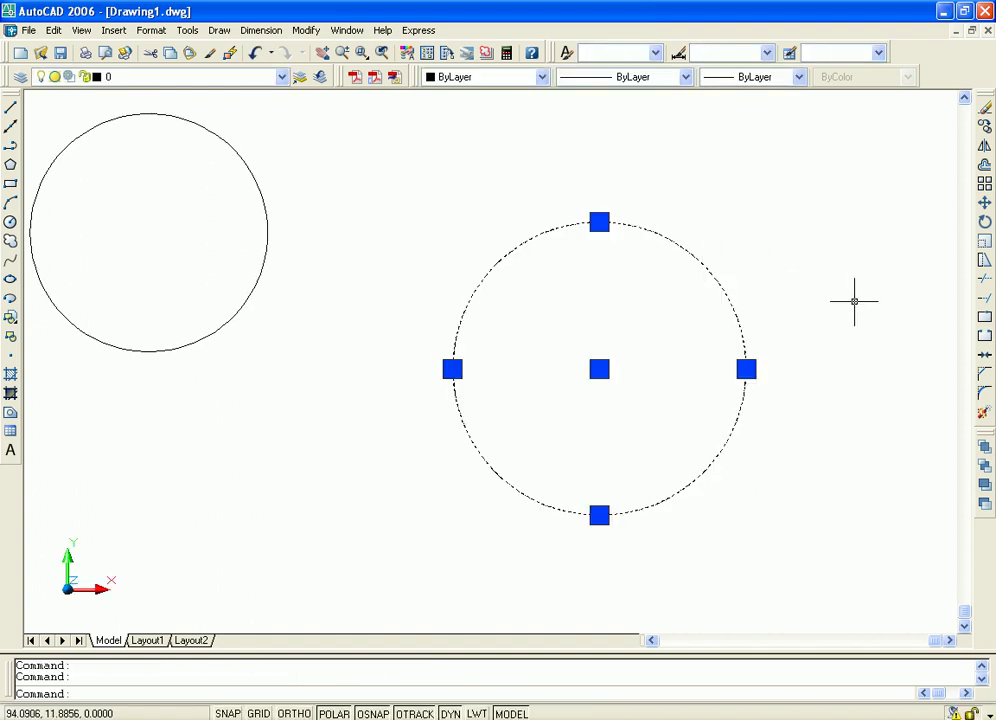
middle_click_drag(845, 320, 833, 291)
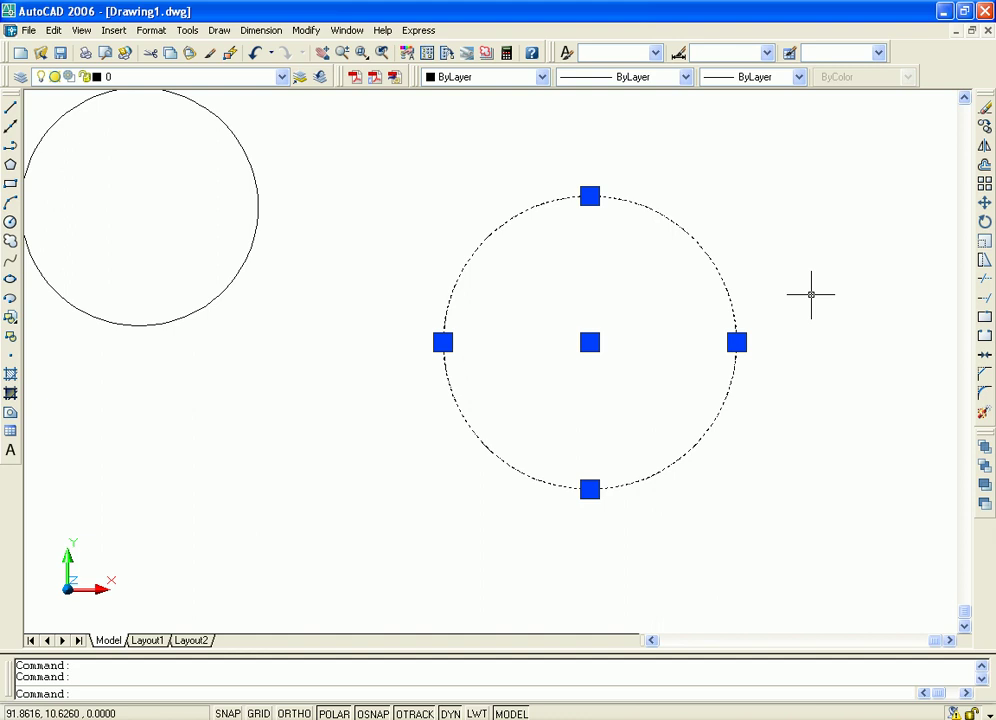
middle_click_drag(820, 273, 778, 289)
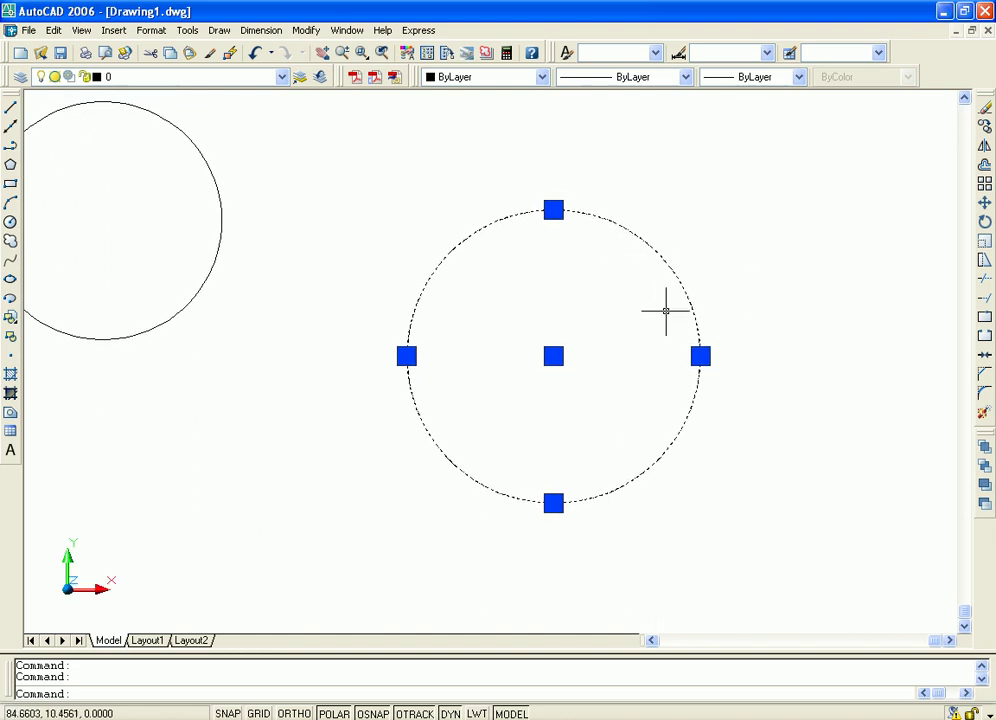
key("Delete")
type("c")
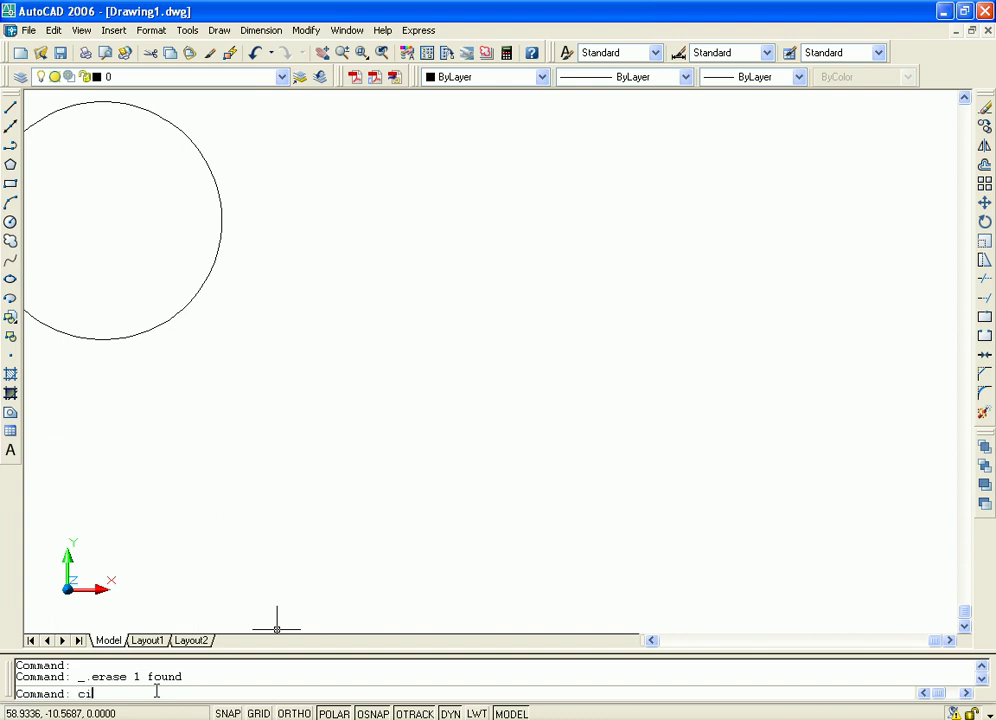
- Start a 2P circle and enter 34,60 as the first diameter end point
key("Return")
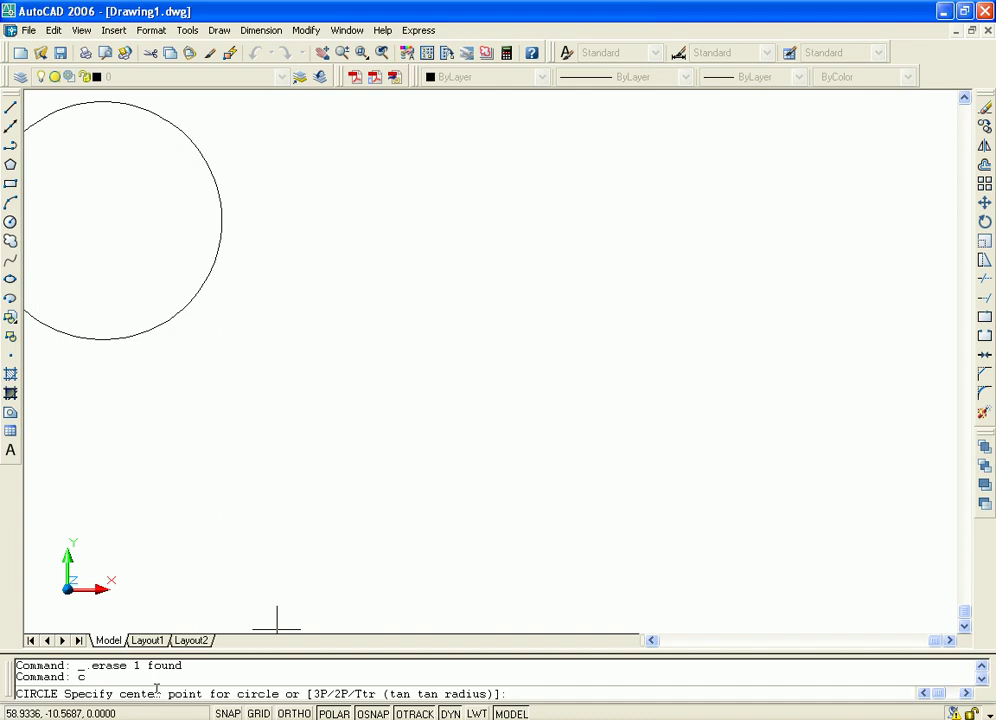
type("2p")
key("Return")
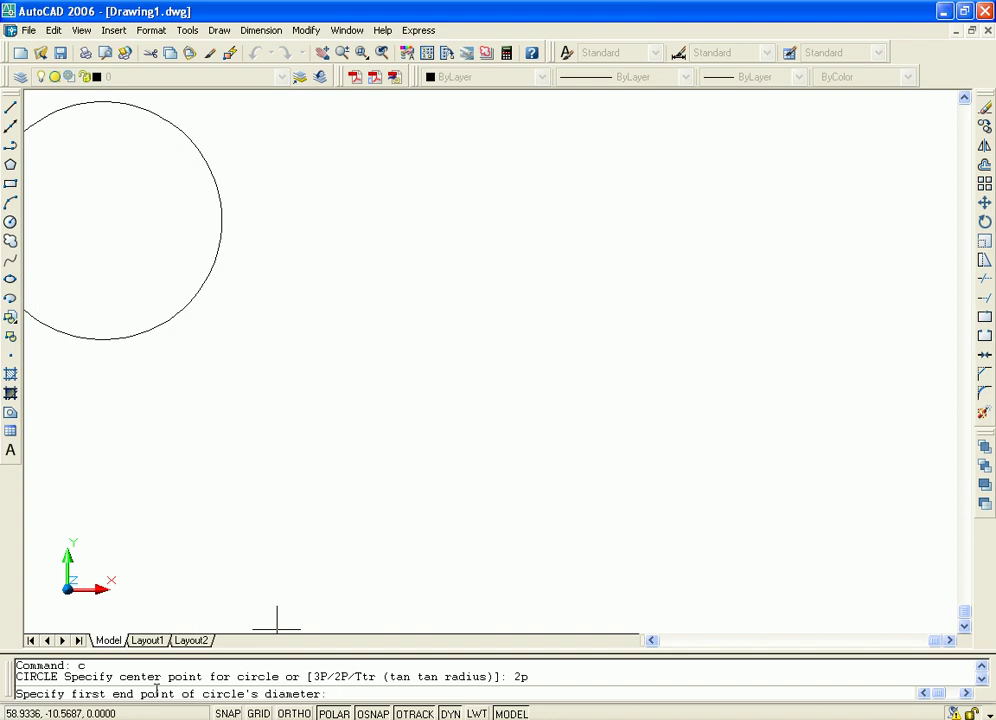
type("34")
type(",60")
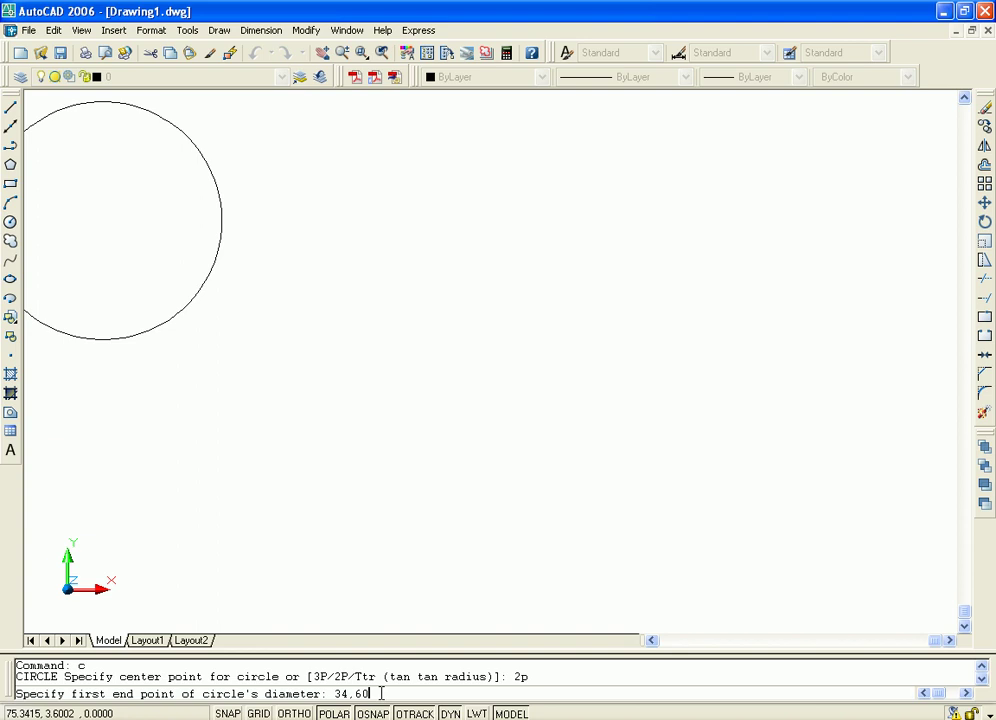
- Complete the circle with a 54-unit diameter running at 90° from 34,60
key("Return")
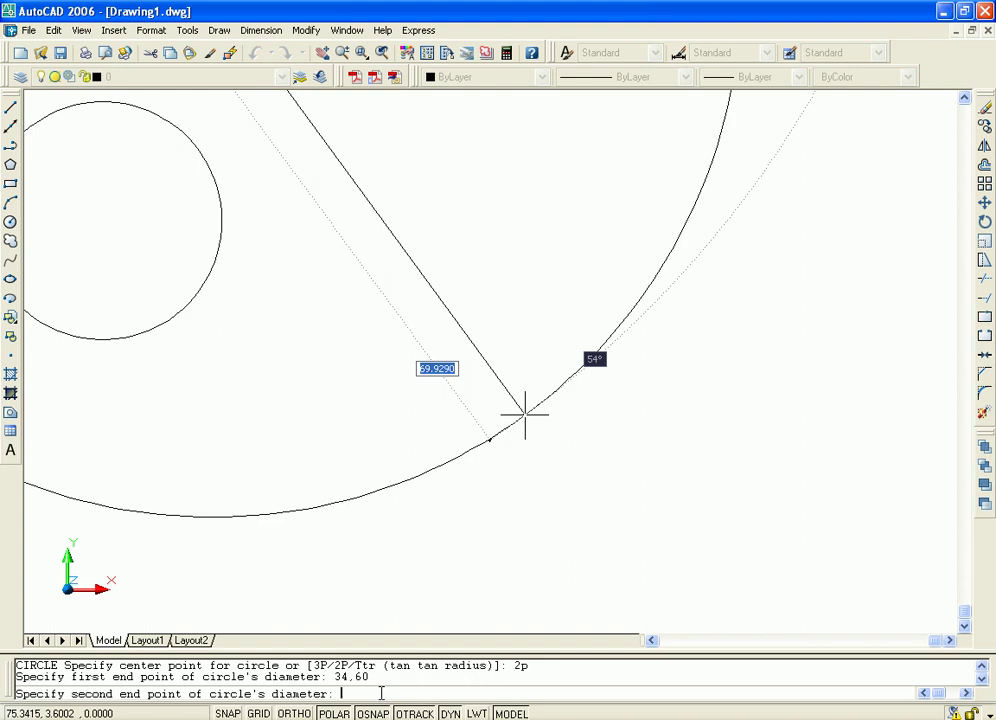
type("54")
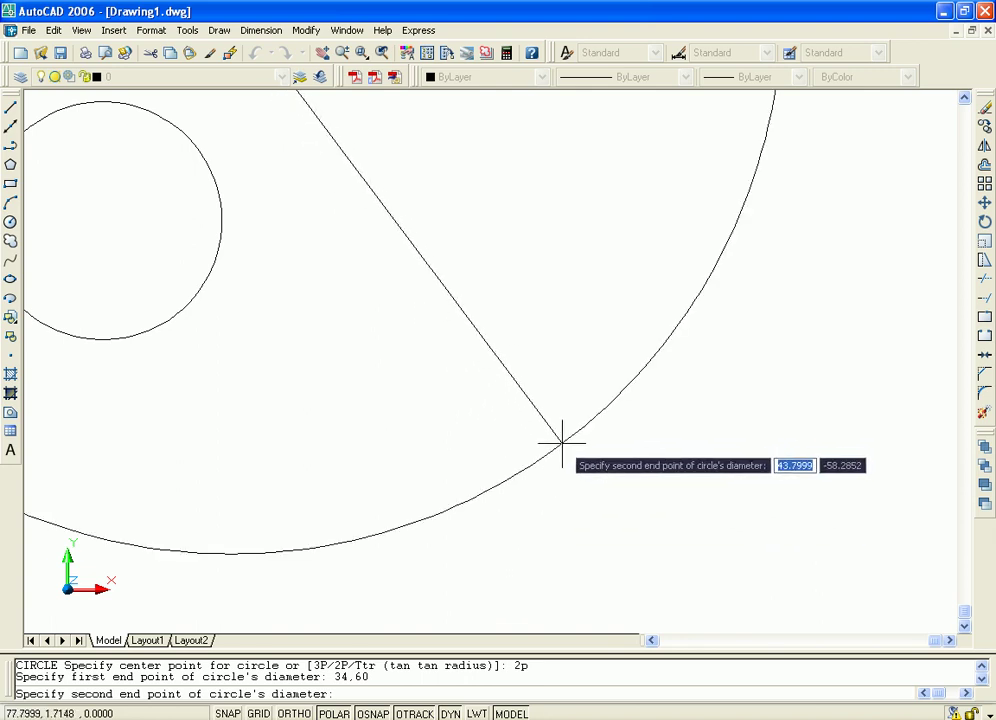
type("54")
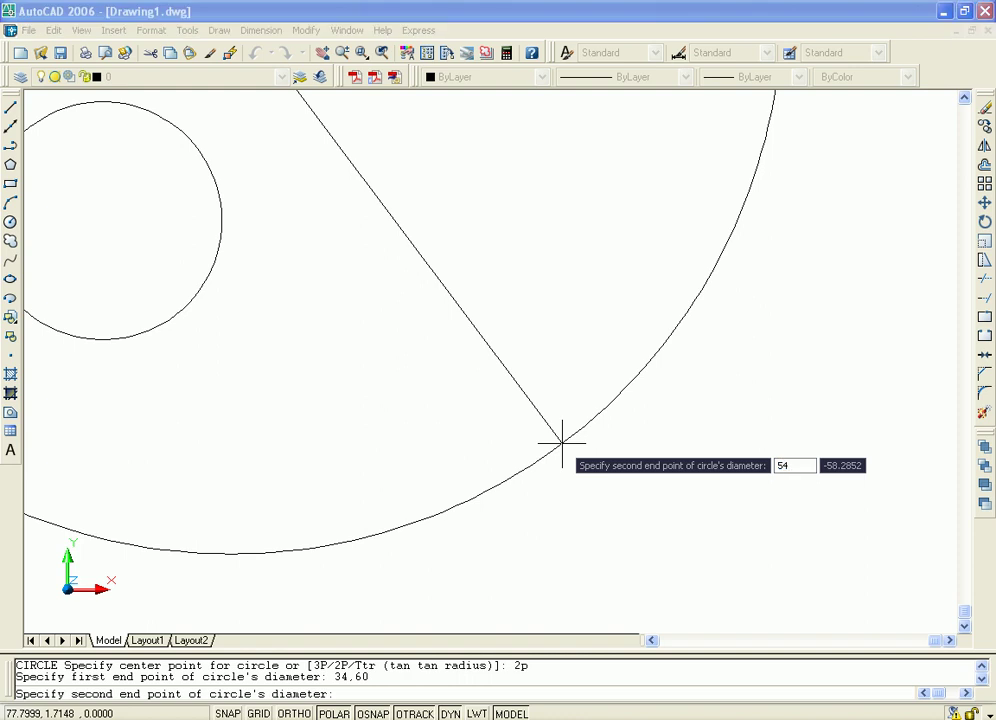
key("Tab")
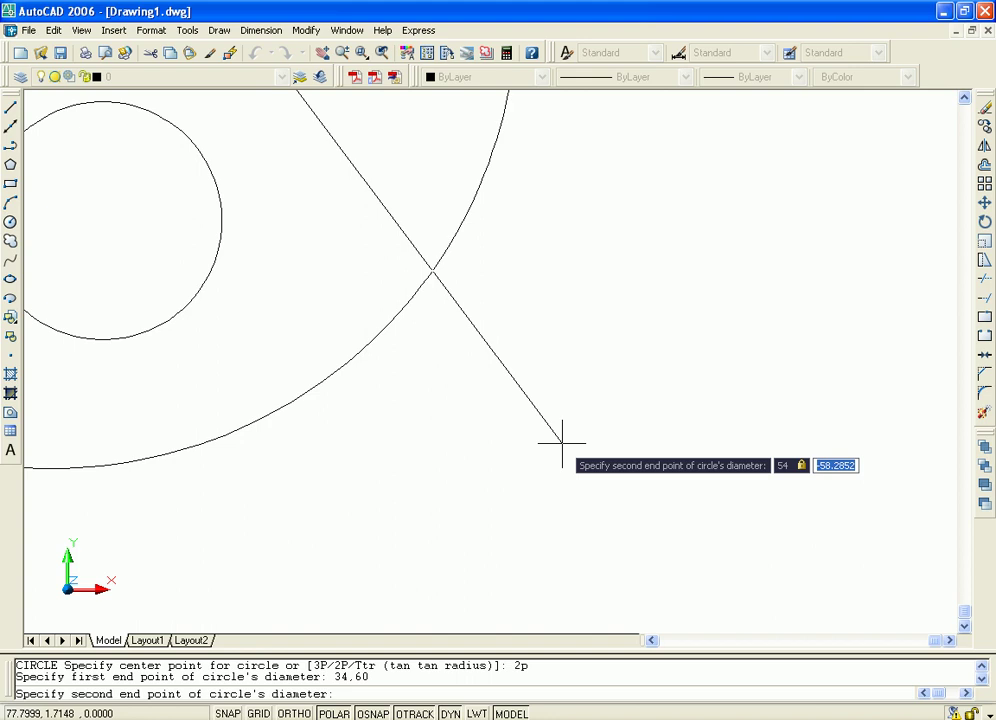
type("90")
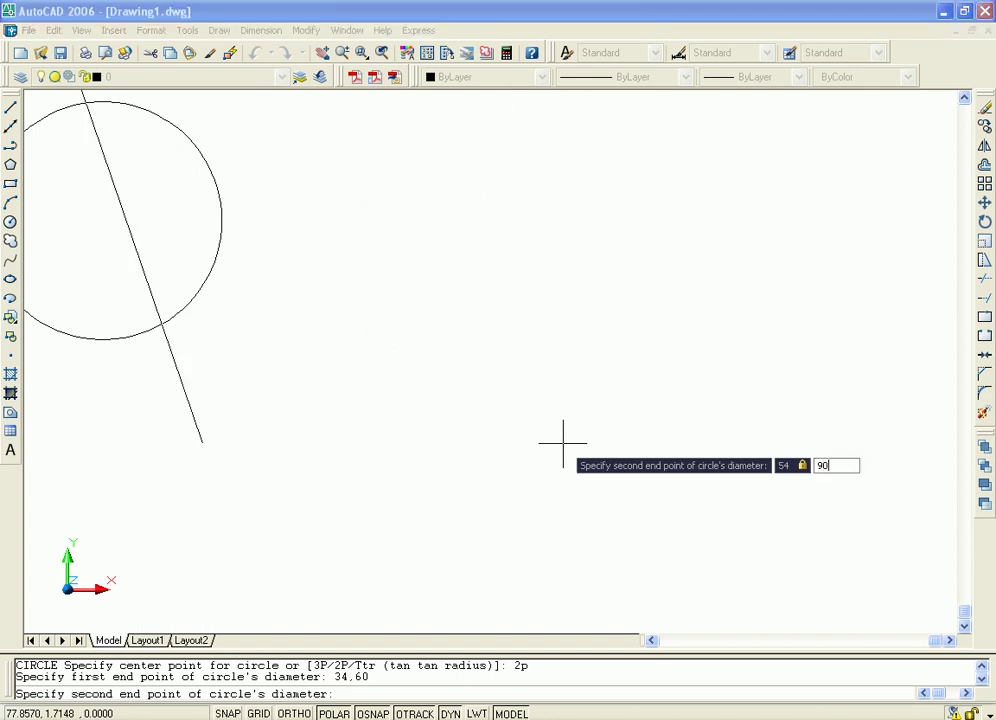
key("Return")
- Use View > Zoom > All to show the whole drawing, including the new circle
middle_click_drag(536, 402, 615, 396)
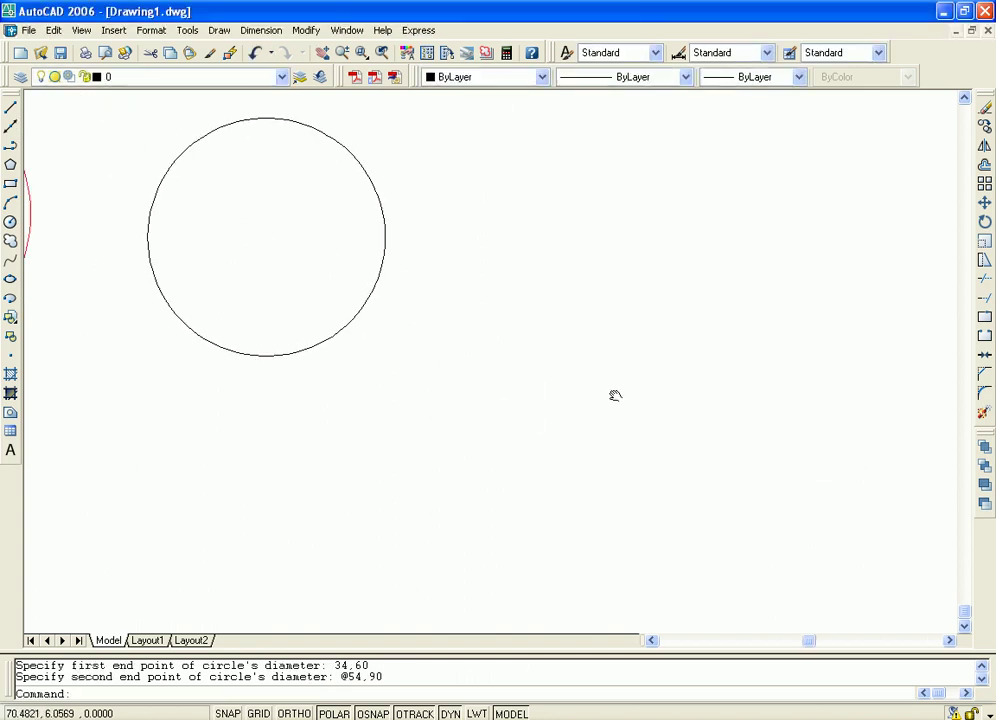
scroll(576, 376, "down", 1)
middle_click_drag(531, 358, 774, 327)
scroll(716, 349, "down", 2)
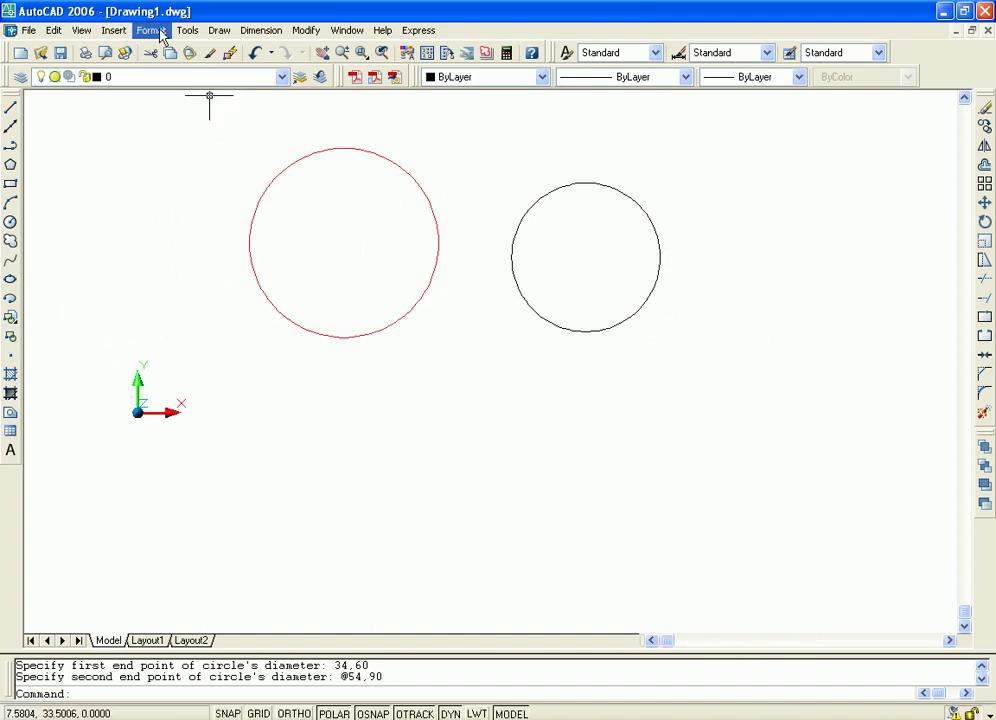
left_click(81, 30)
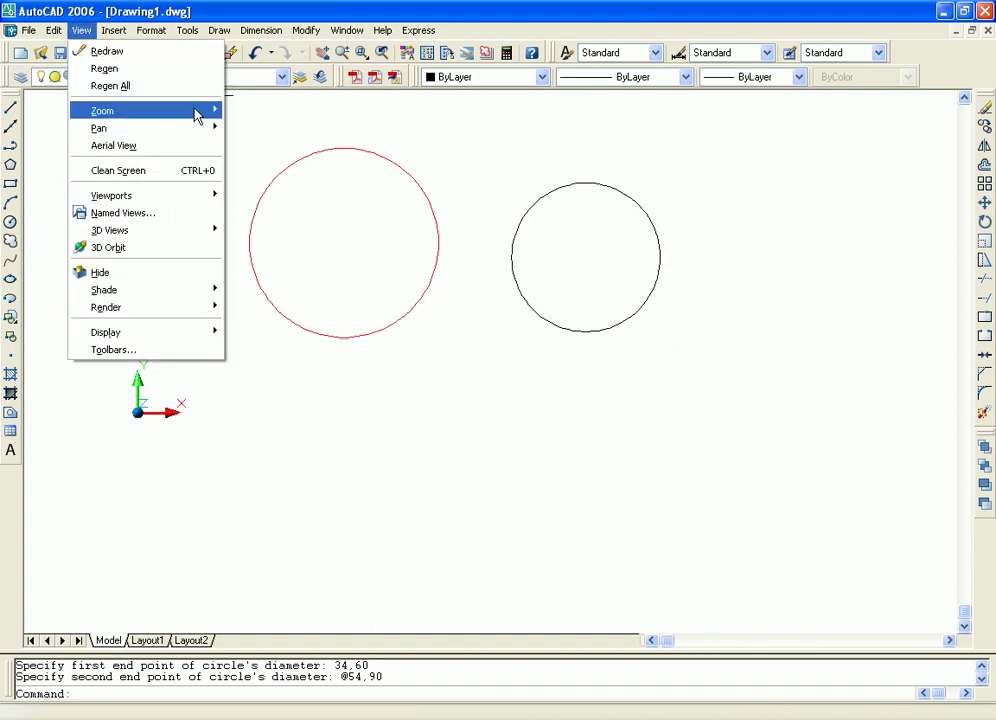
mouse_move(140, 111)
left_click(287, 287)
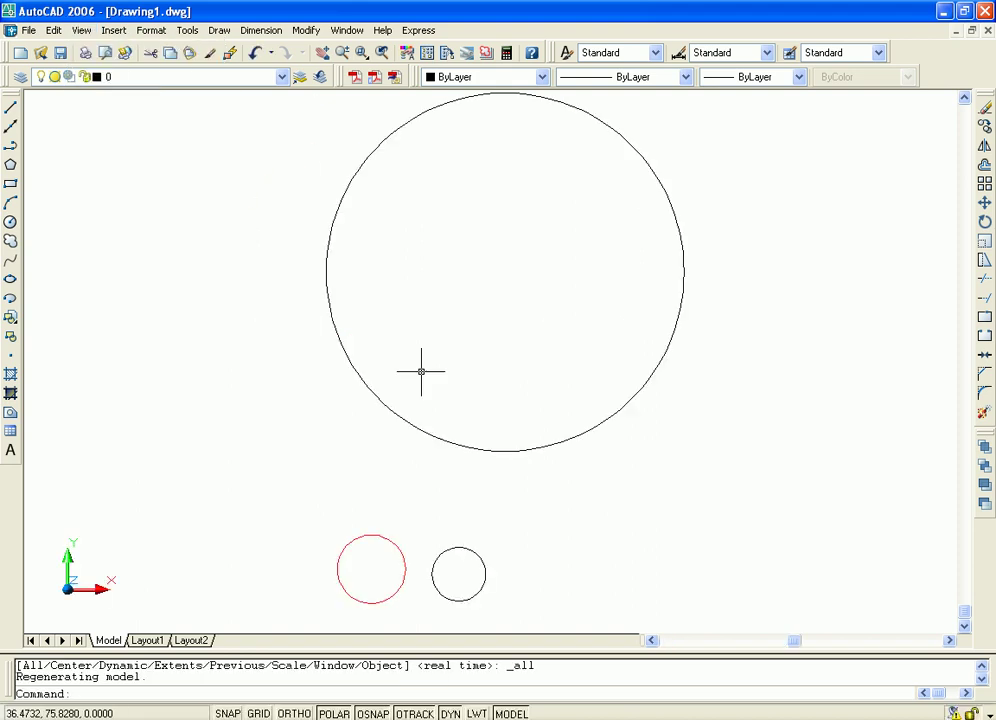
- Select the large circle and pan and zoom to frame all three circles
middle_click_drag(711, 422, 740, 482)
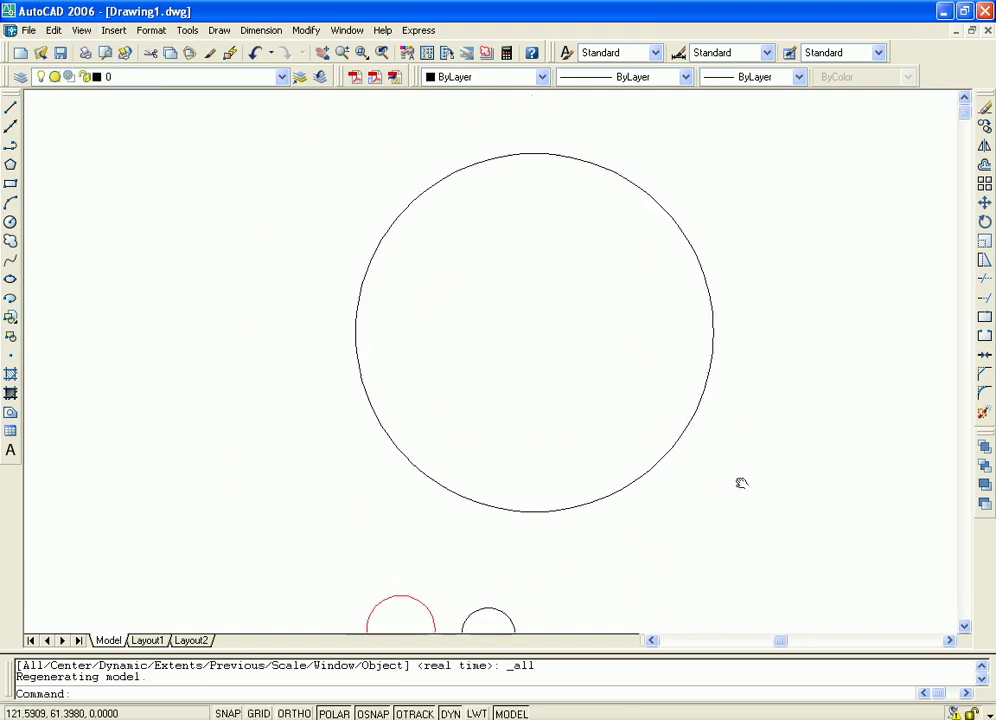
left_click(708, 375)
middle_click_drag(740, 501, 724, 422)
scroll(722, 389, "down", 2)
scroll(696, 369, "up", 3)
scroll(707, 355, "down", 4)
middle_click_drag(707, 355, 673, 390)
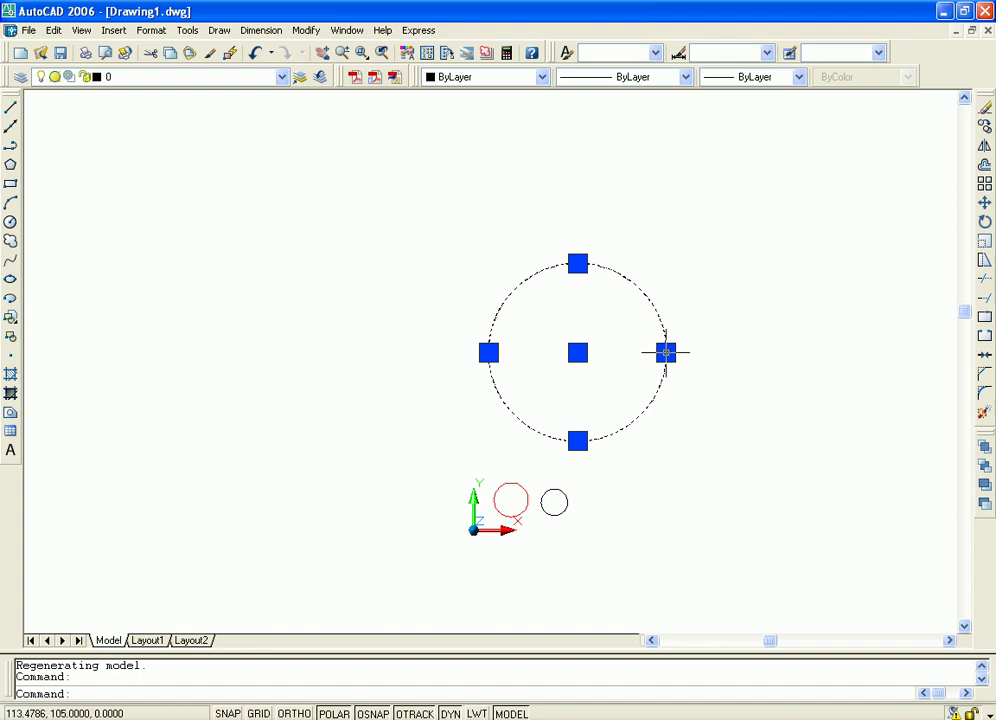
scroll(582, 336, "up", 5)
scroll(645, 342, "down", 3)
scroll(660, 340, "down", 2)
scroll(711, 345, "down", 2)
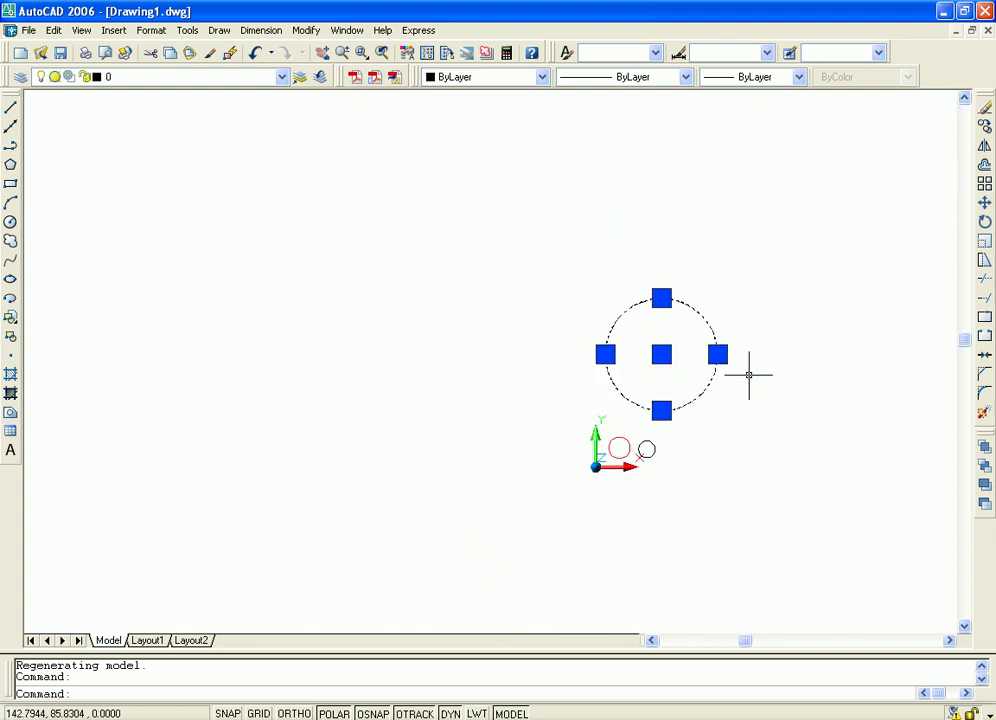
middle_click_drag(751, 373, 606, 362)
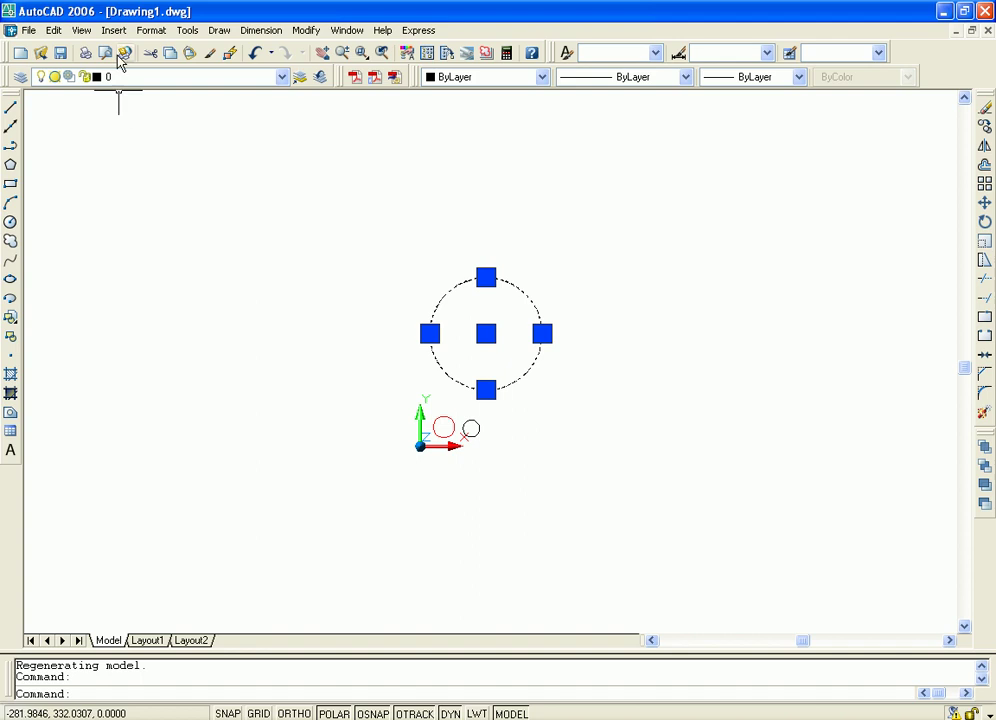
- Turn the GRID display on and bring the enlarged small circles into view
left_click(258, 713)
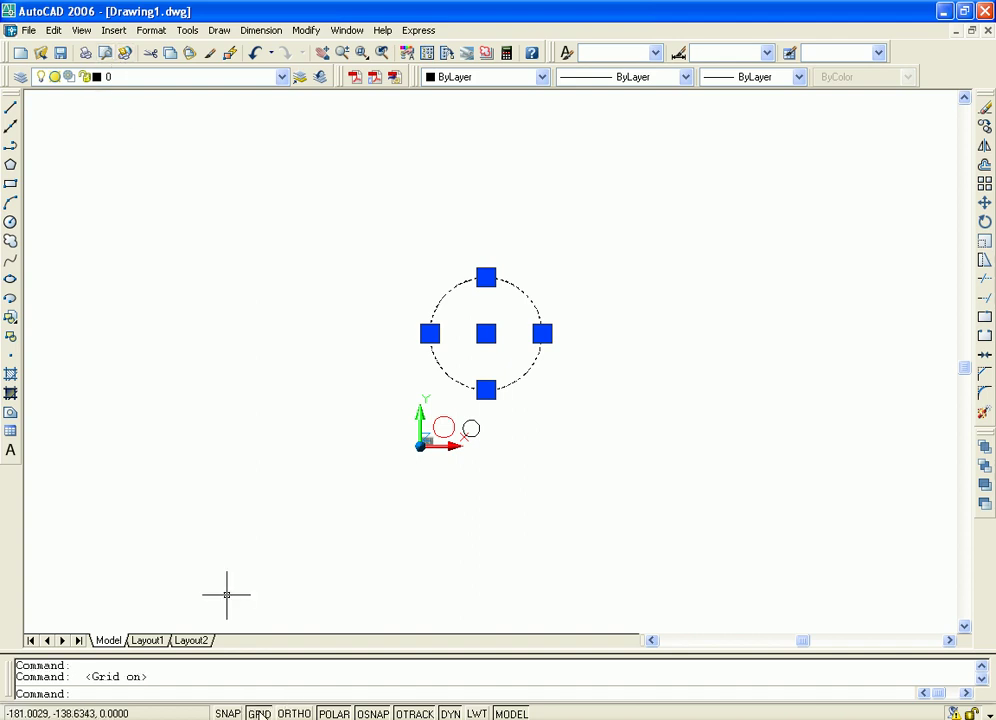
left_click(258, 713)
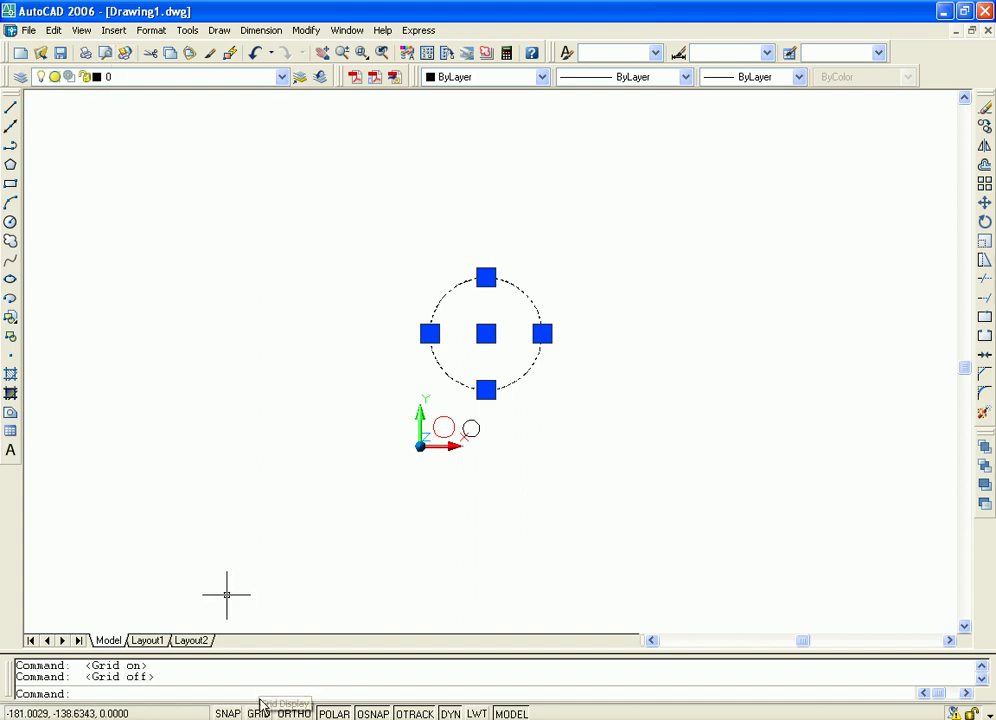
left_click(258, 713)
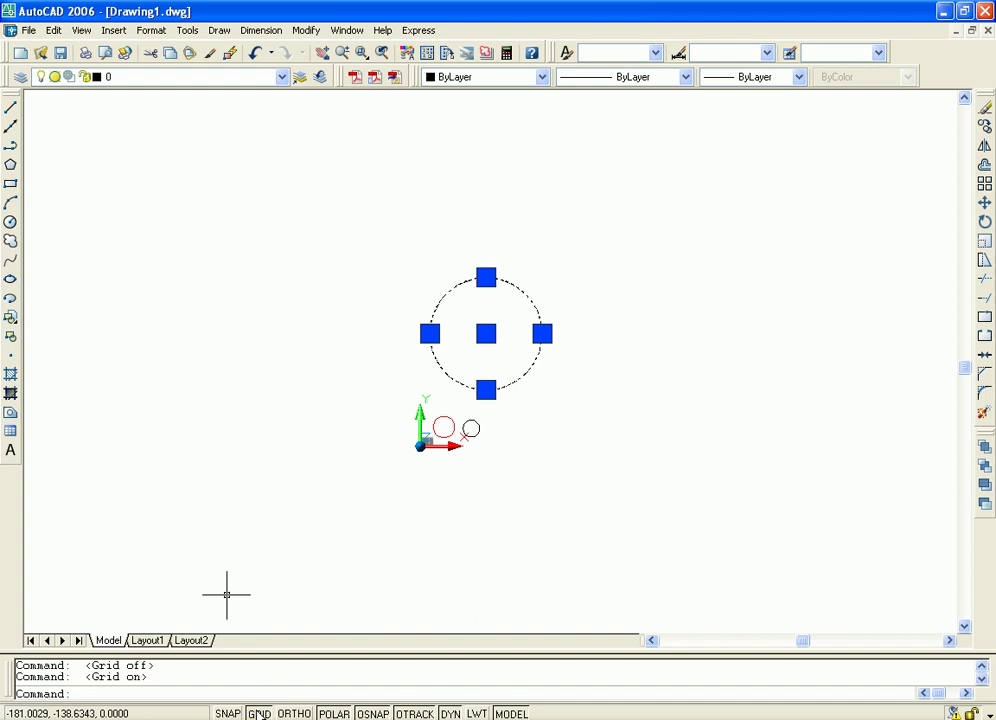
mouse_move(350, 553)
middle_mouse_down()
mouse_move(482, 395)
mouse_move(360, 433)
middle_mouse_up()
scroll(405, 412, "up", 5)
scroll(422, 351, "up", 3)
mouse_move(435, 104)
middle_mouse_down()
mouse_move(435, 279)
mouse_move(458, 347)
mouse_move(534, 481)
middle_mouse_up()
- Select all objects with Ctrl+A, delete them, and recentre the empty grid
key("ctrl+a")
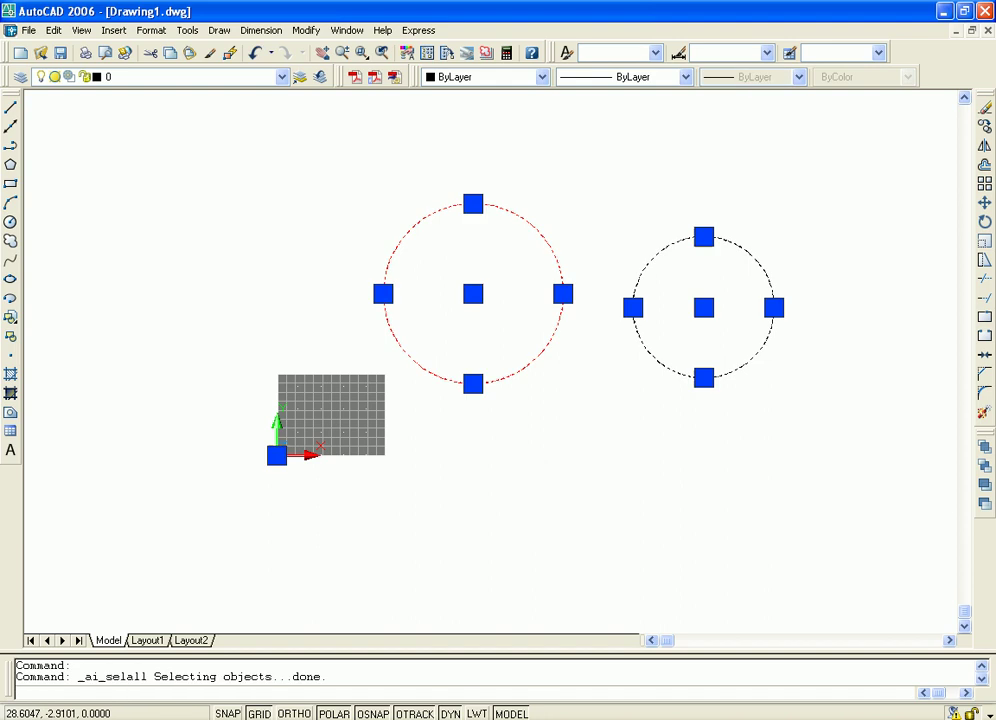
key("Delete")
middle_click_drag(154, 310, 702, 467)
mouse_move(454, 467)
middle_mouse_down()
mouse_move(576, 435)
mouse_move(603, 364)
mouse_move(658, 342)
mouse_move(620, 400)
middle_mouse_up()
scroll(576, 435, "up", 3)
scroll(565, 428, "up", 2)
scroll(542, 416, "up", 2)
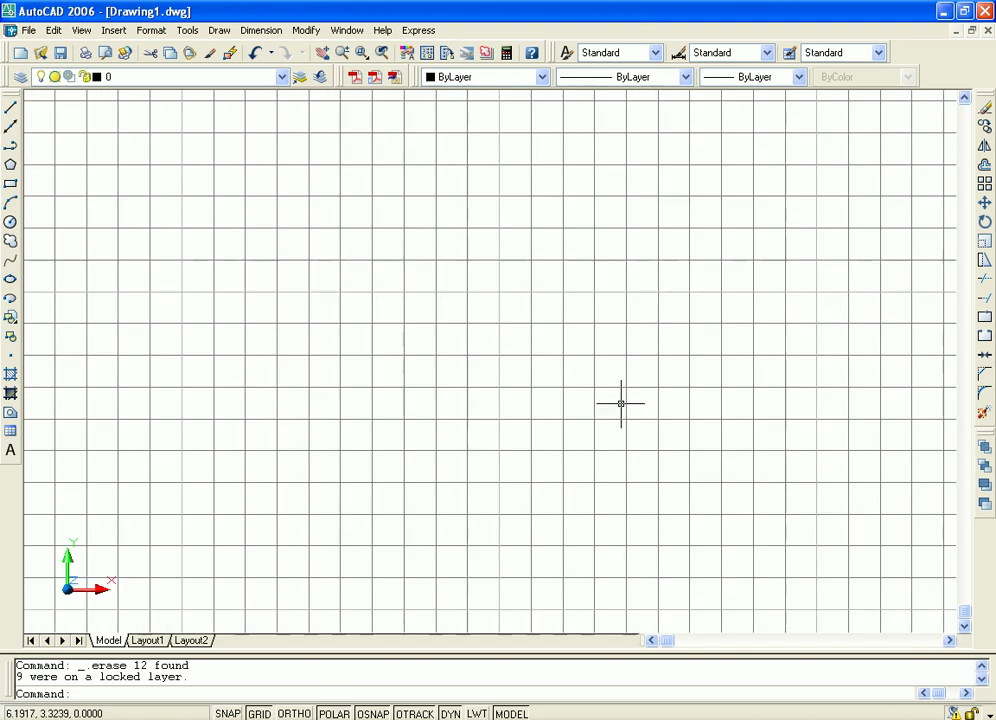
- Turn SNAP on and zoom in and out to check the grid
left_click(238, 712)
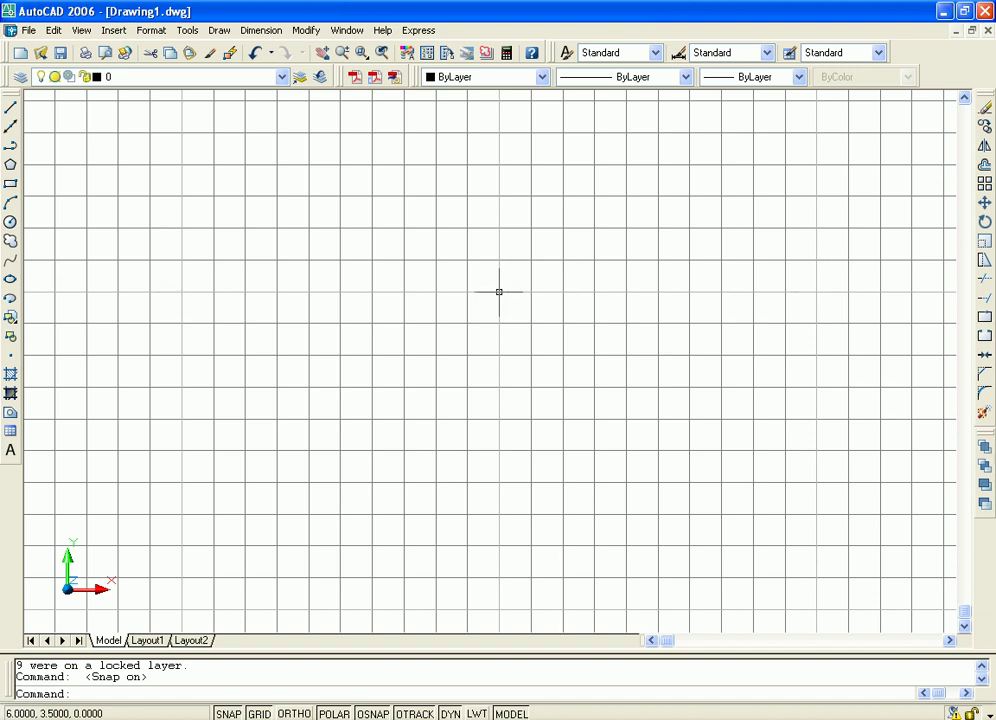
scroll(582, 407, "down", 2)
scroll(743, 322, "down", 1)
scroll(629, 345, "up", 1)
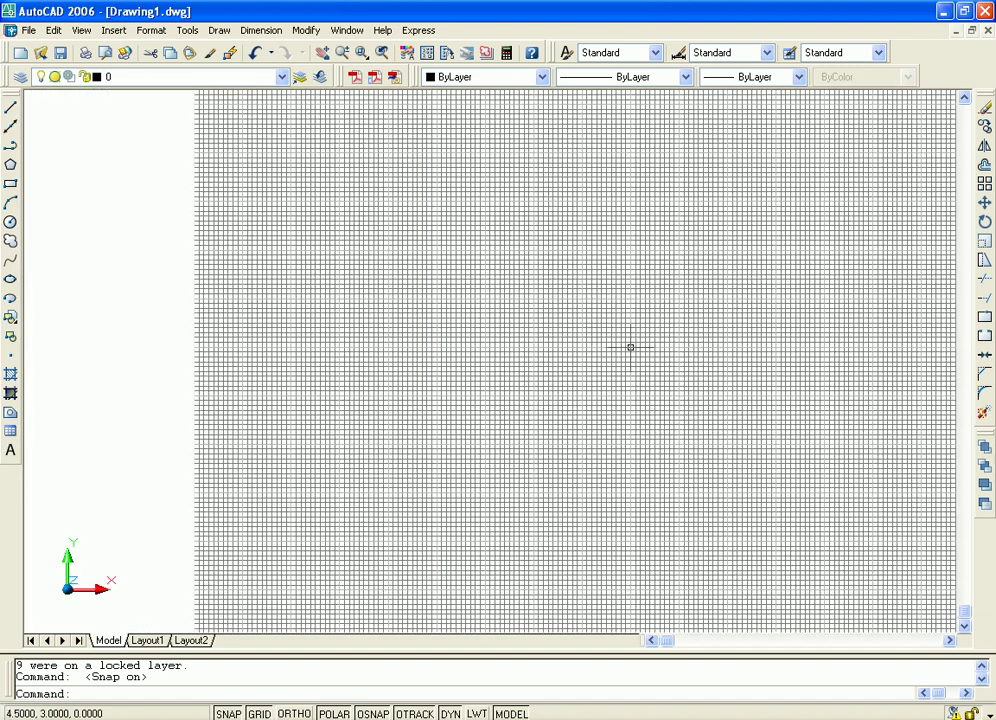
scroll(551, 289, "up", 2)
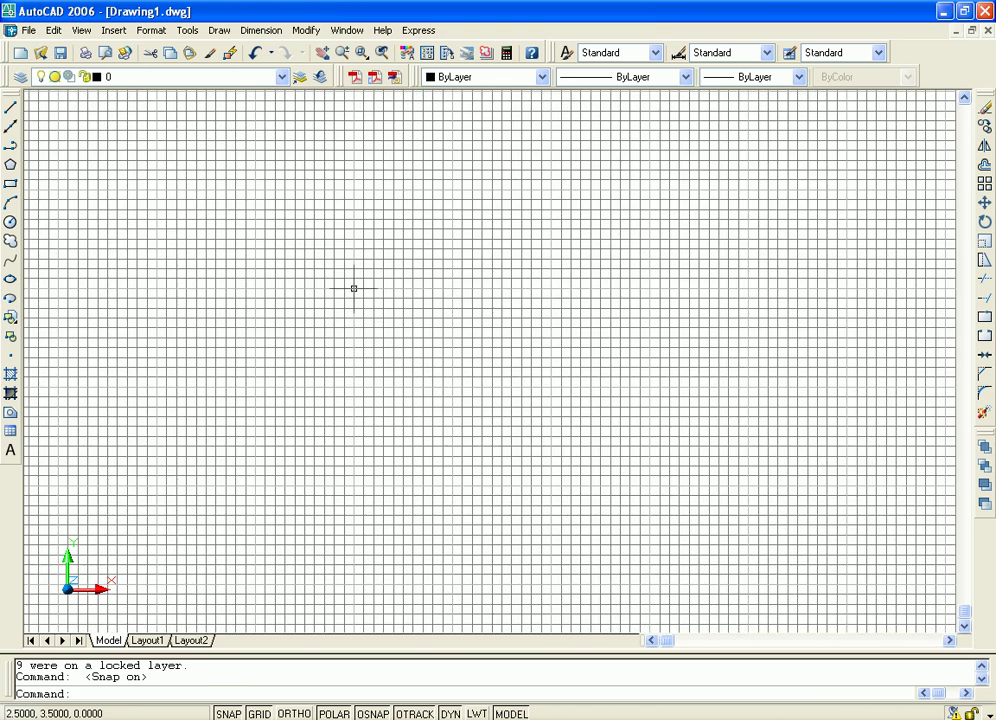
scroll(452, 288, "down", 1)
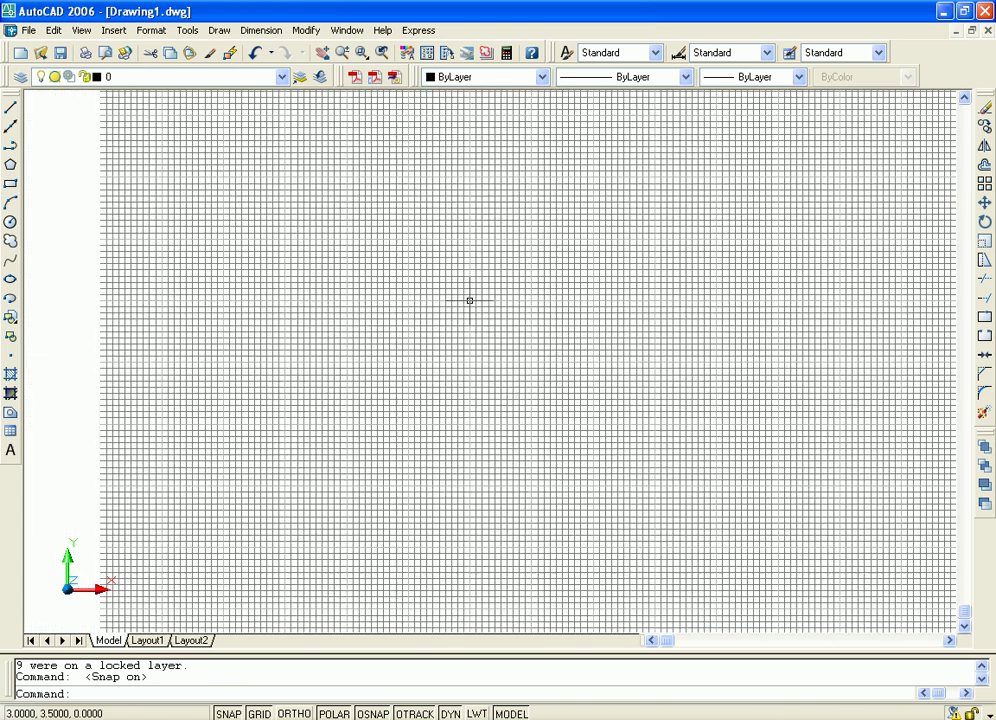
scroll(465, 295, "up", 1)
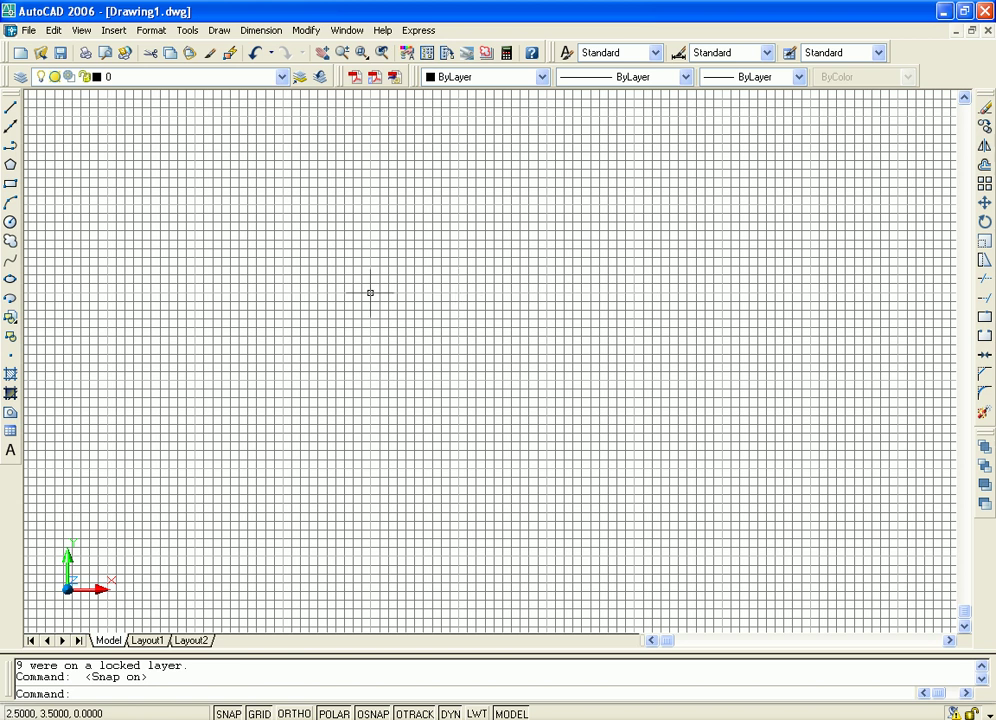
- Start the C command with the 2P option, after dismissing the Draw menu
left_click(220, 30)
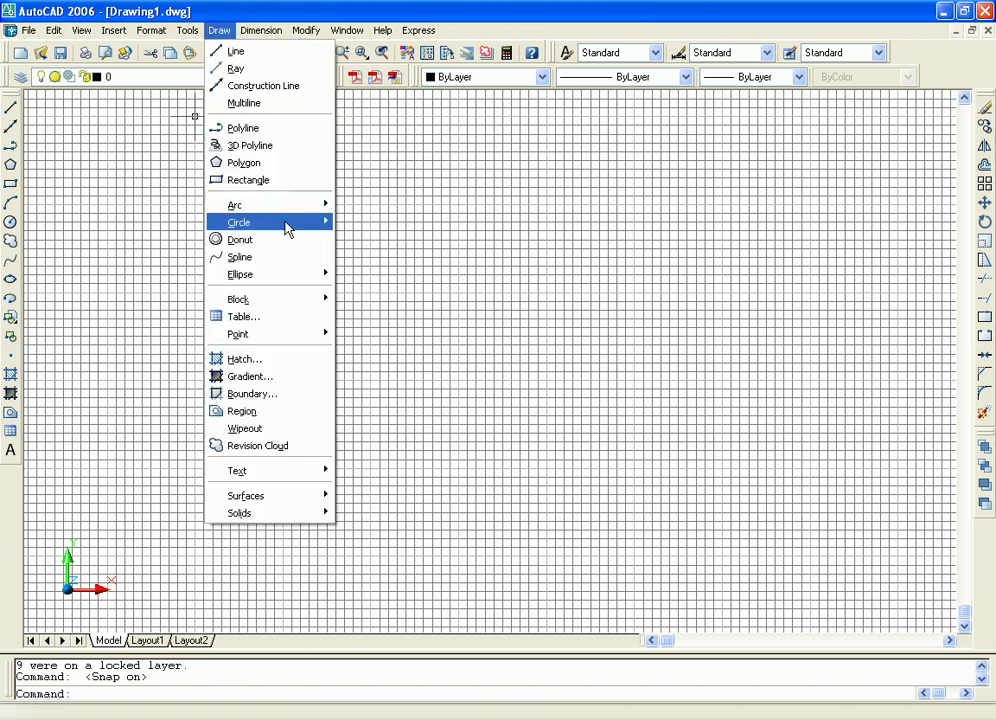
mouse_move(262, 222)
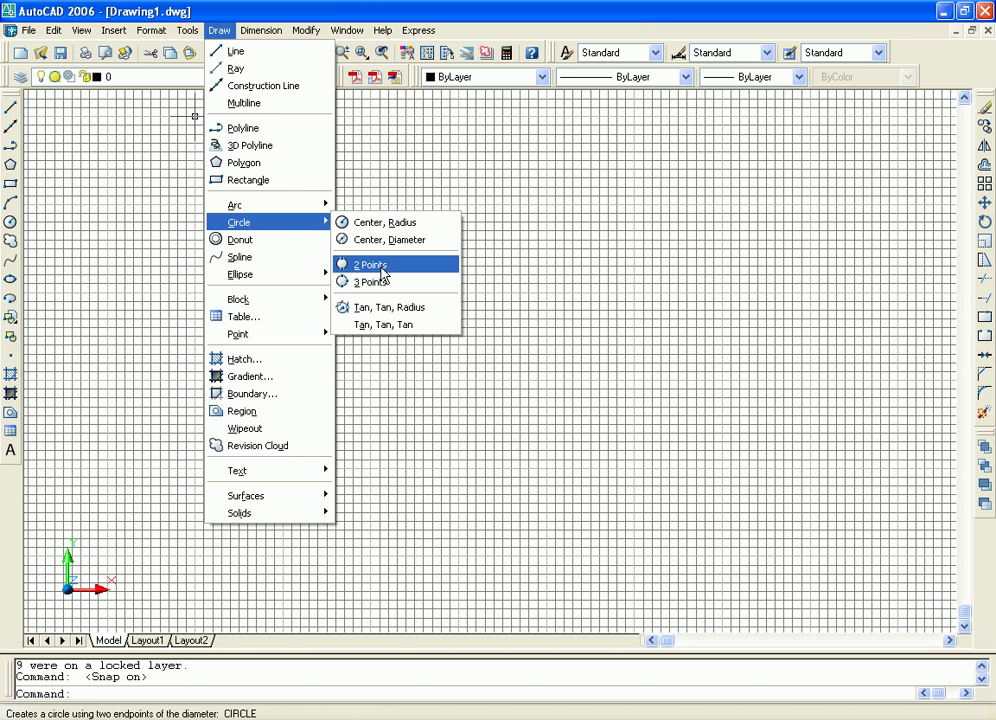
key("Escape")
key("Escape")
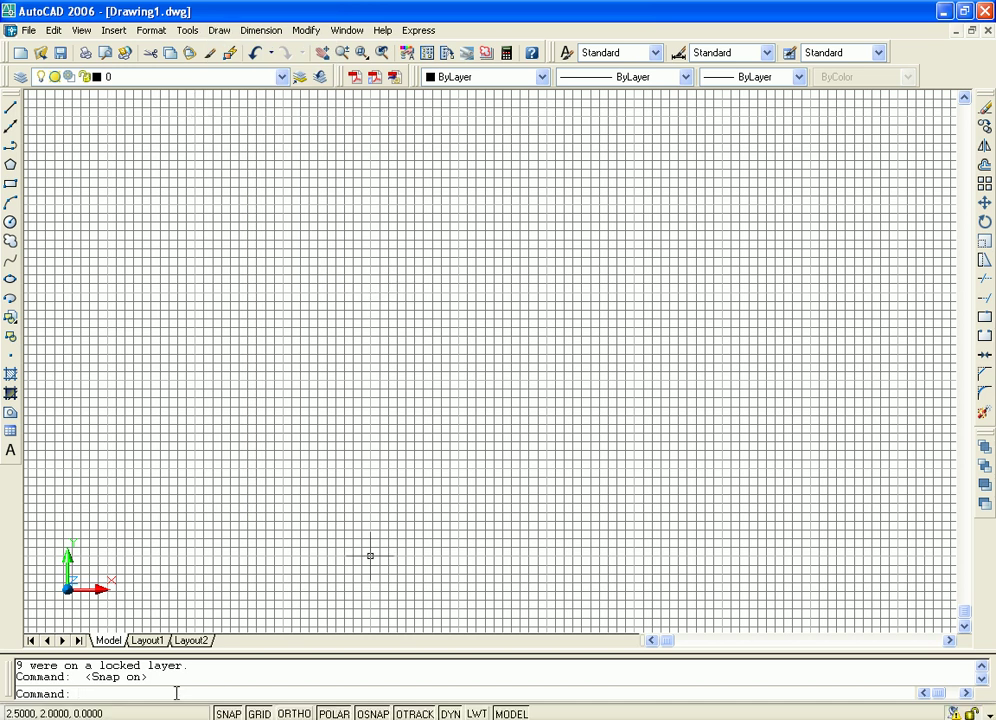
type("c")
key("Return")
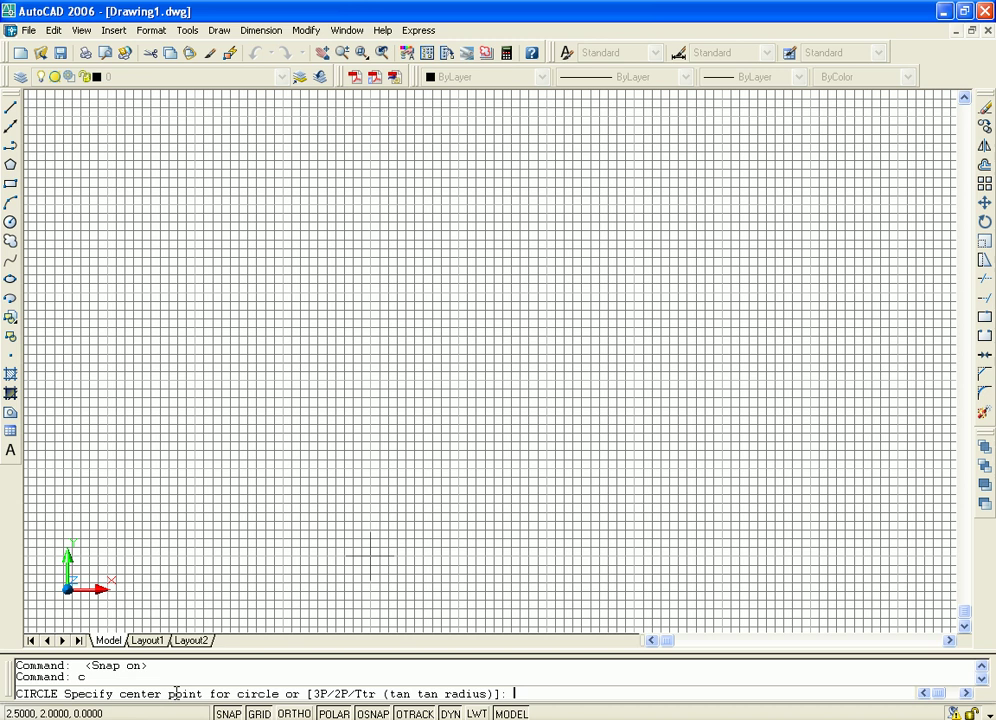
type("2p")
key("Return")
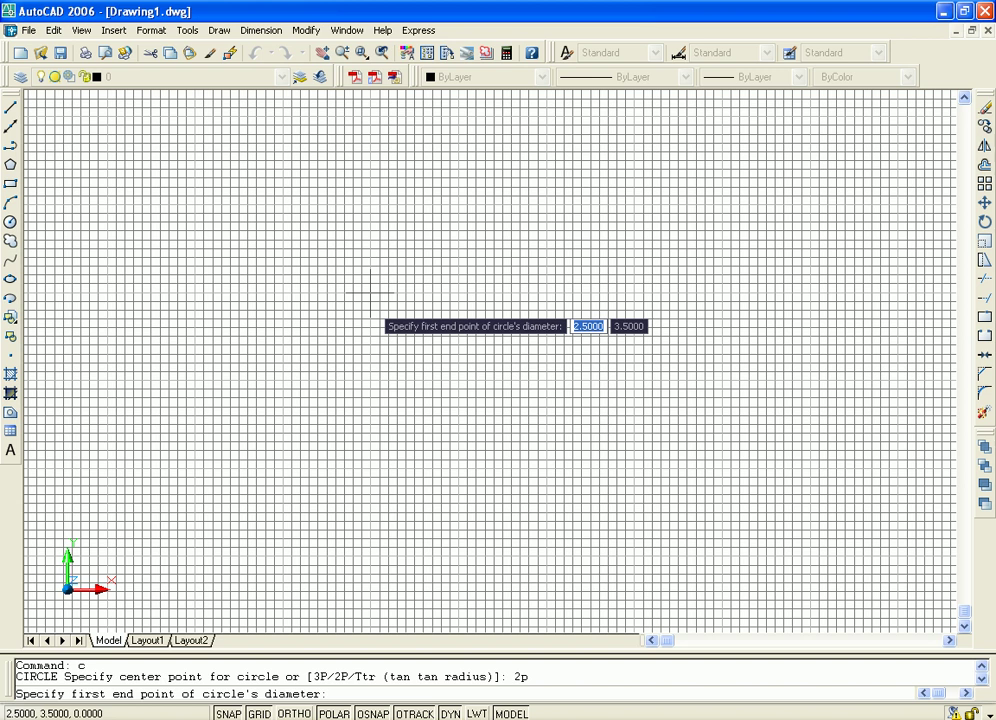
- Draw the 1.5-unit circle from 2.5,3.5 to 4,3.5, then select it and zoom in
left_click(370, 291)
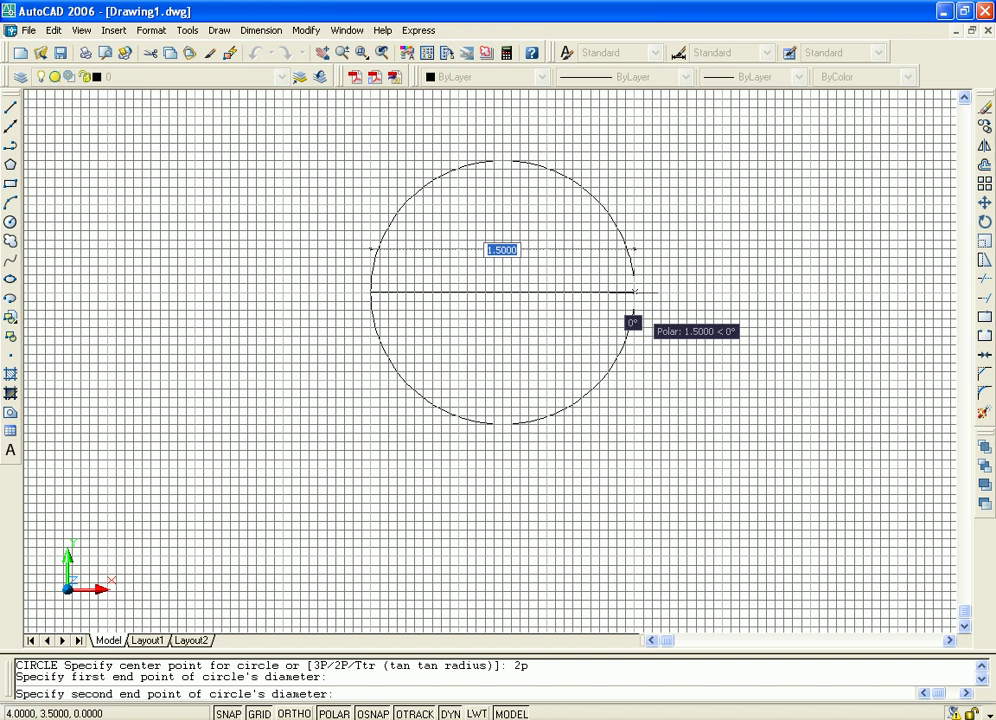
left_click(633, 292)
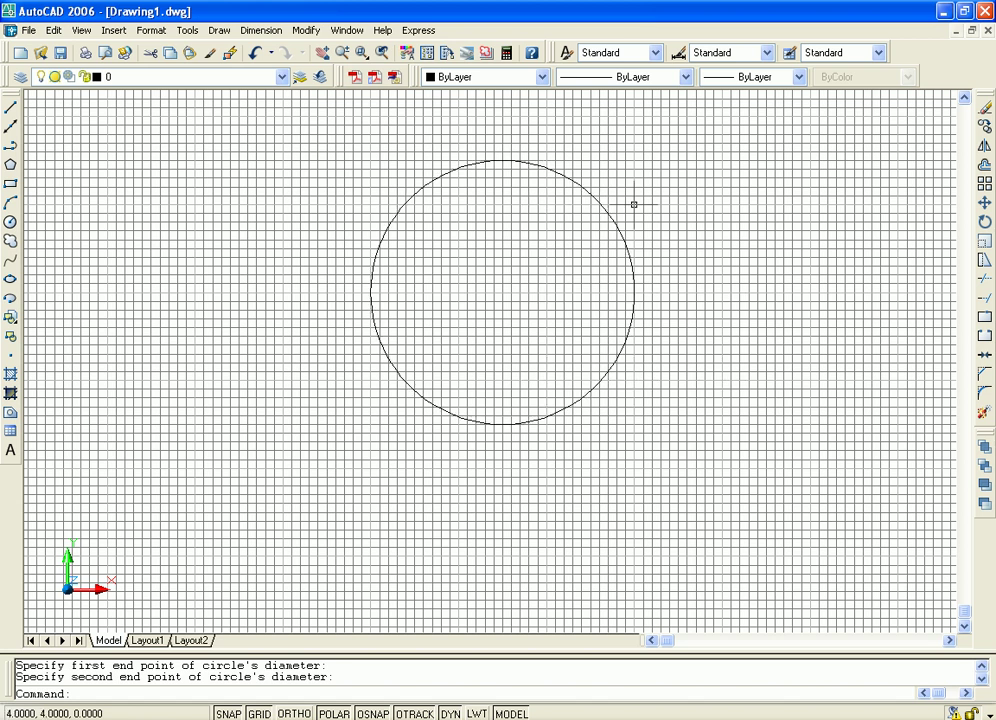
left_click(633, 292)
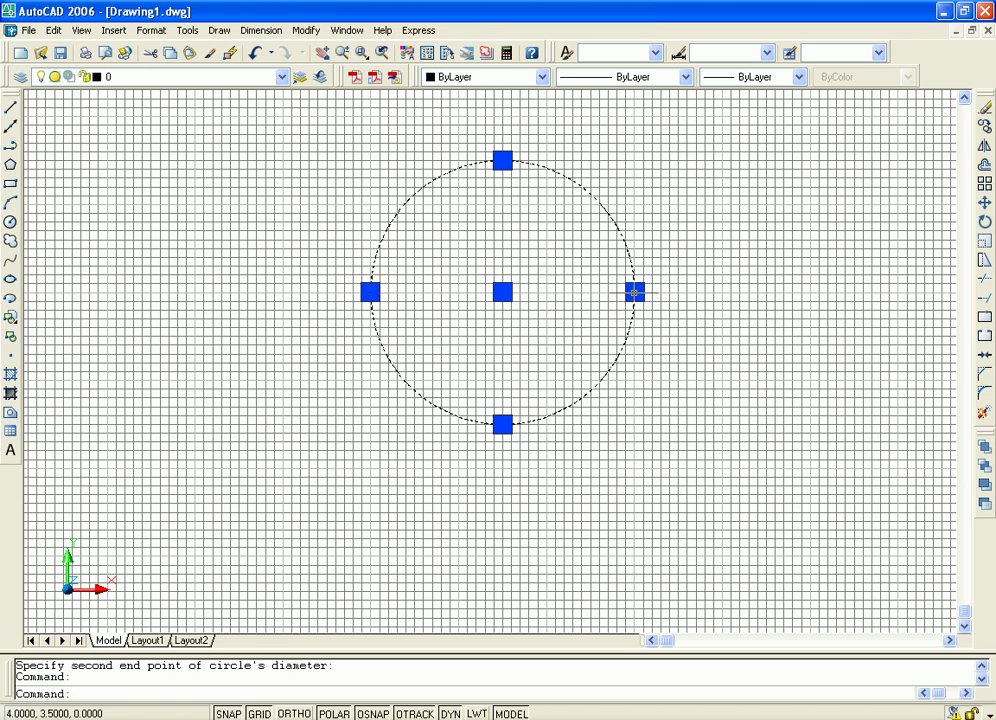
scroll(722, 292, "up", 1)
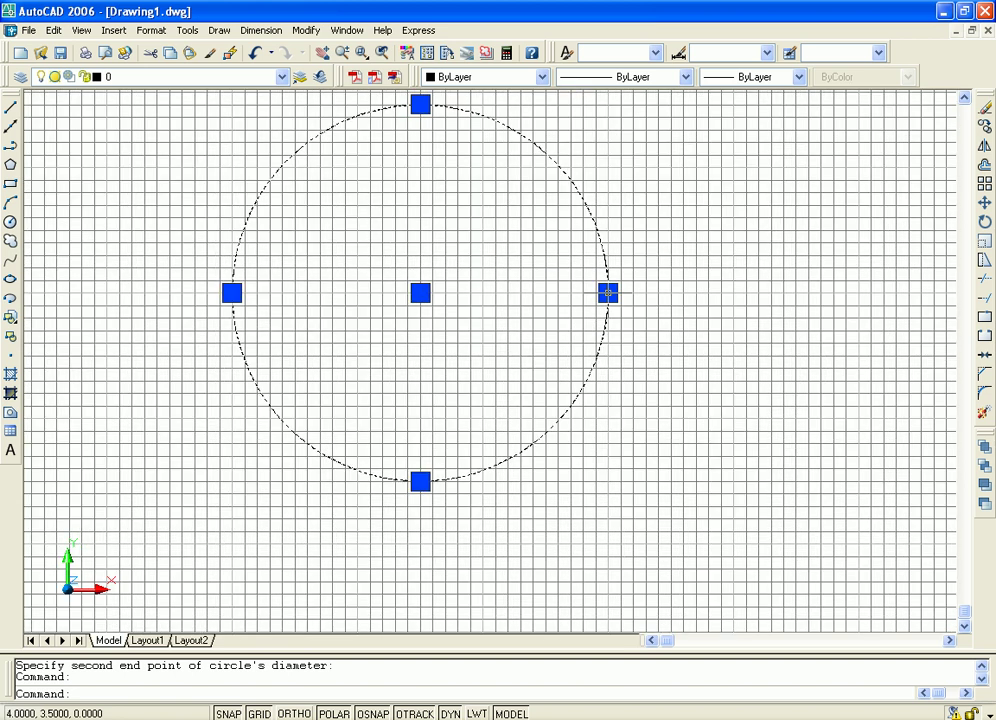
middle_click_drag(607, 291, 652, 357)
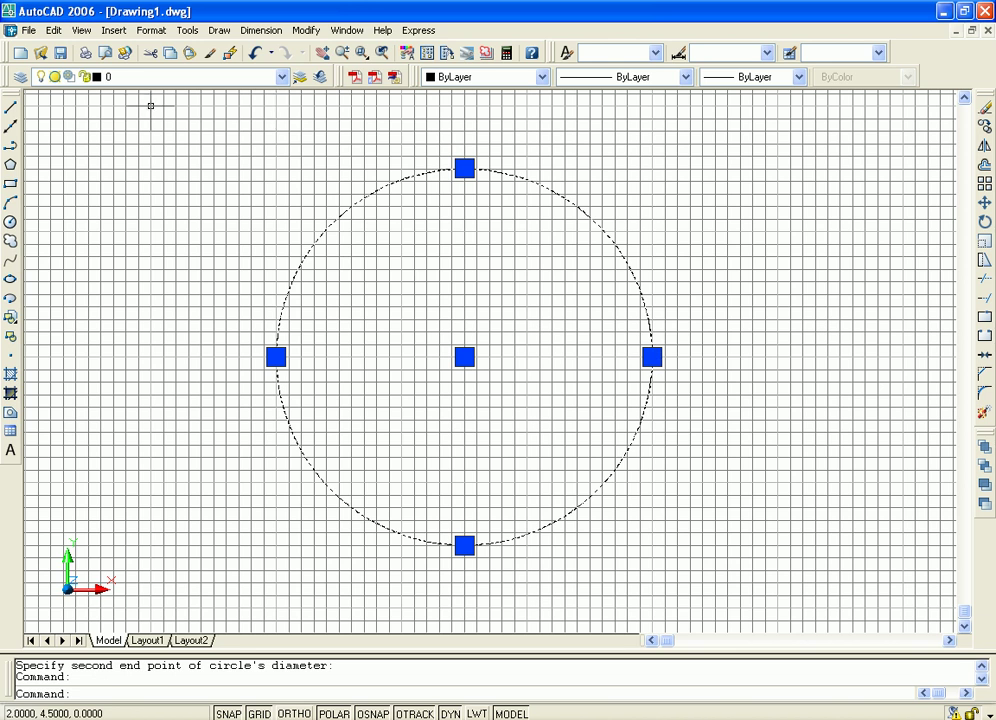
left_click(10, 108)
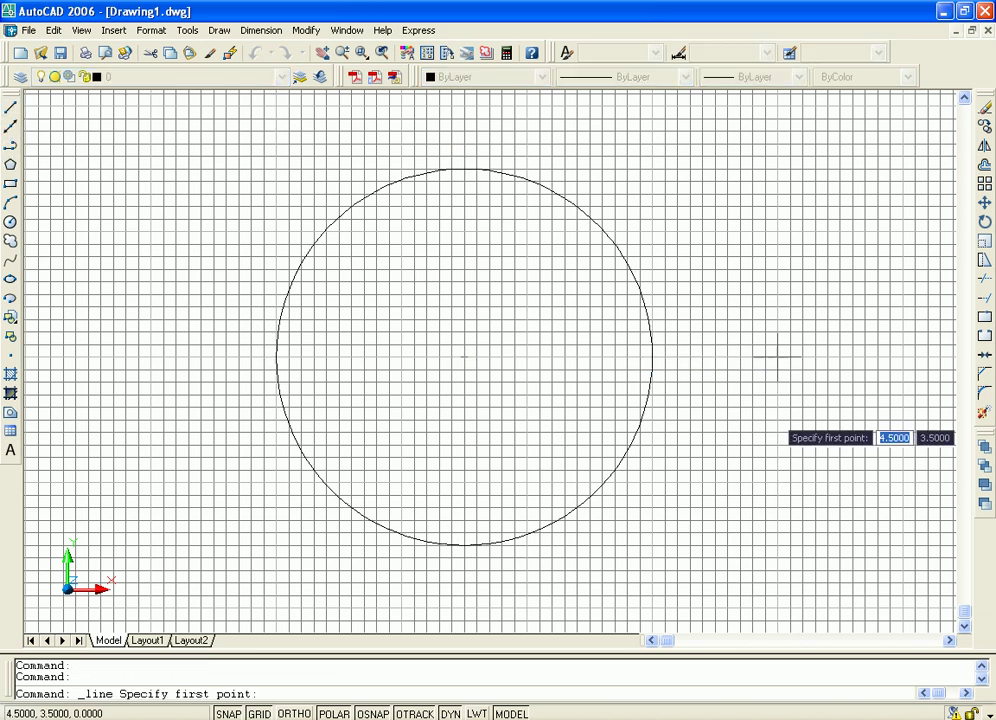
left_click(651, 356)
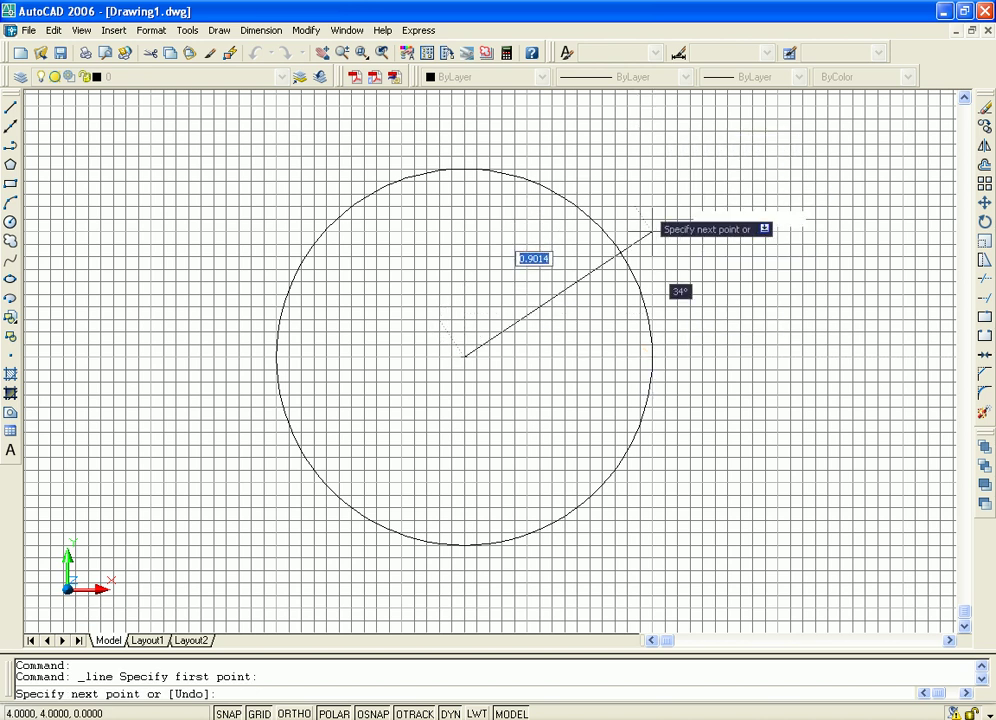
key("Escape")
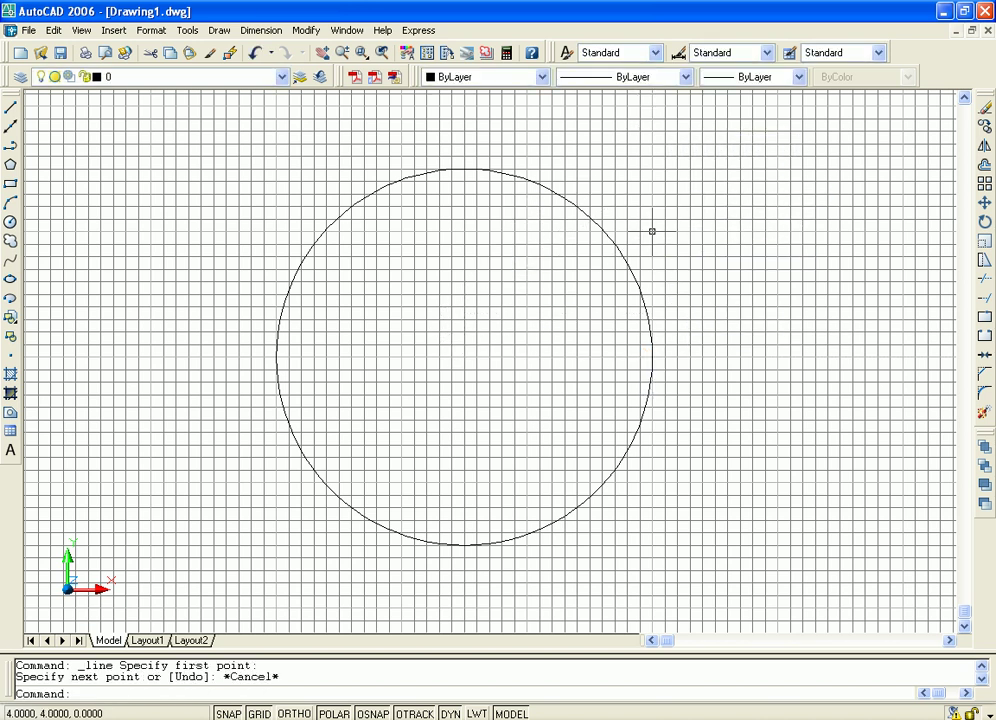
key("F3")
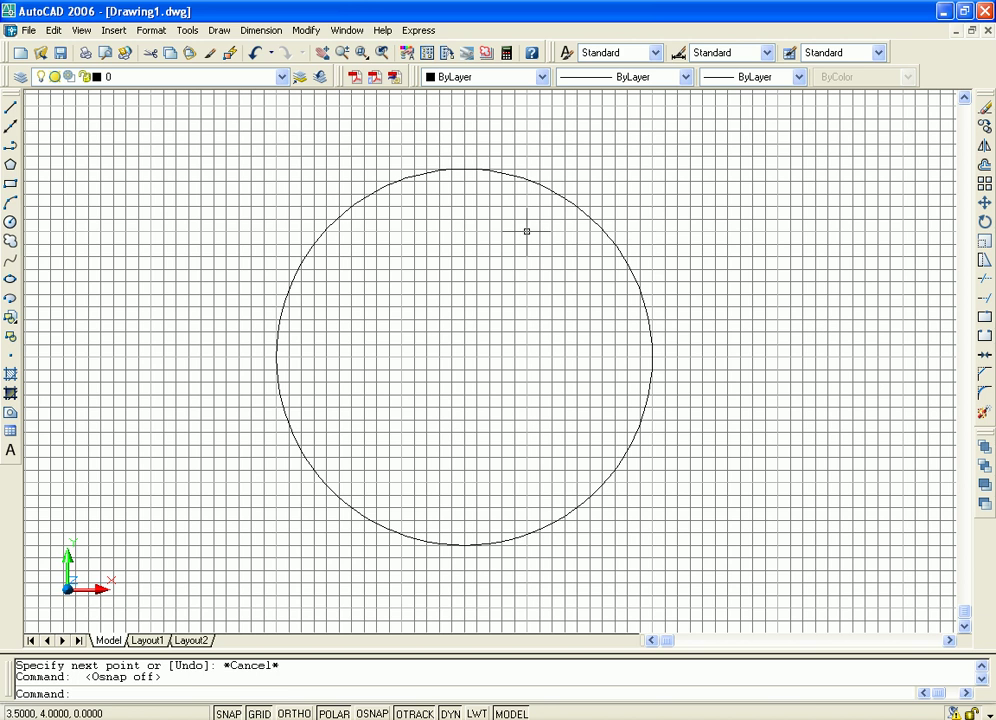
left_click(11, 107)
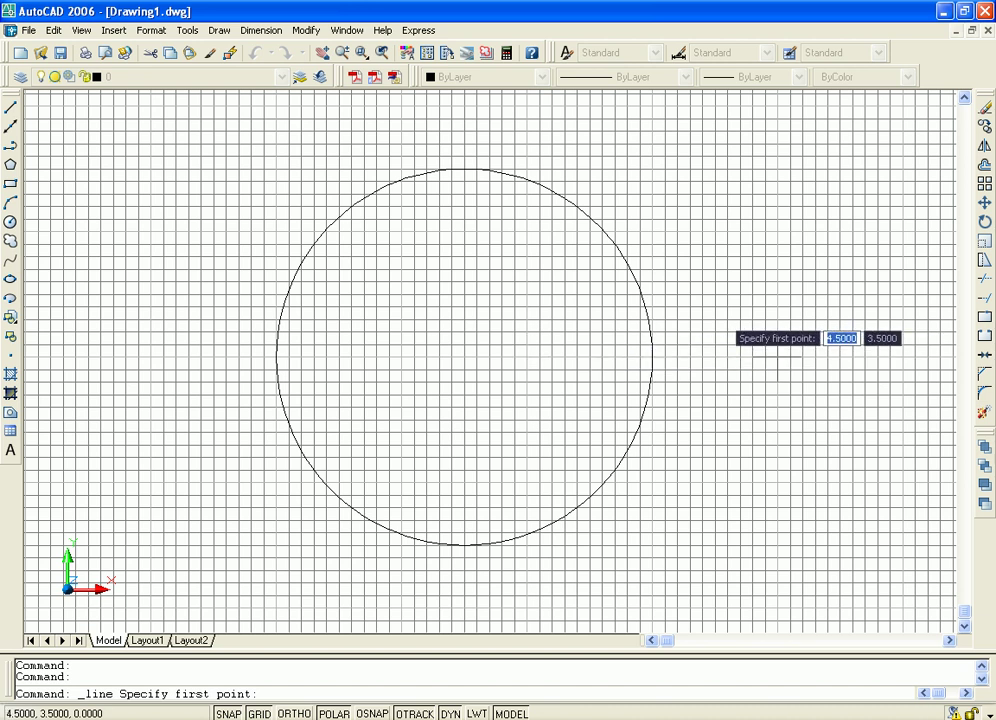
key("Escape")
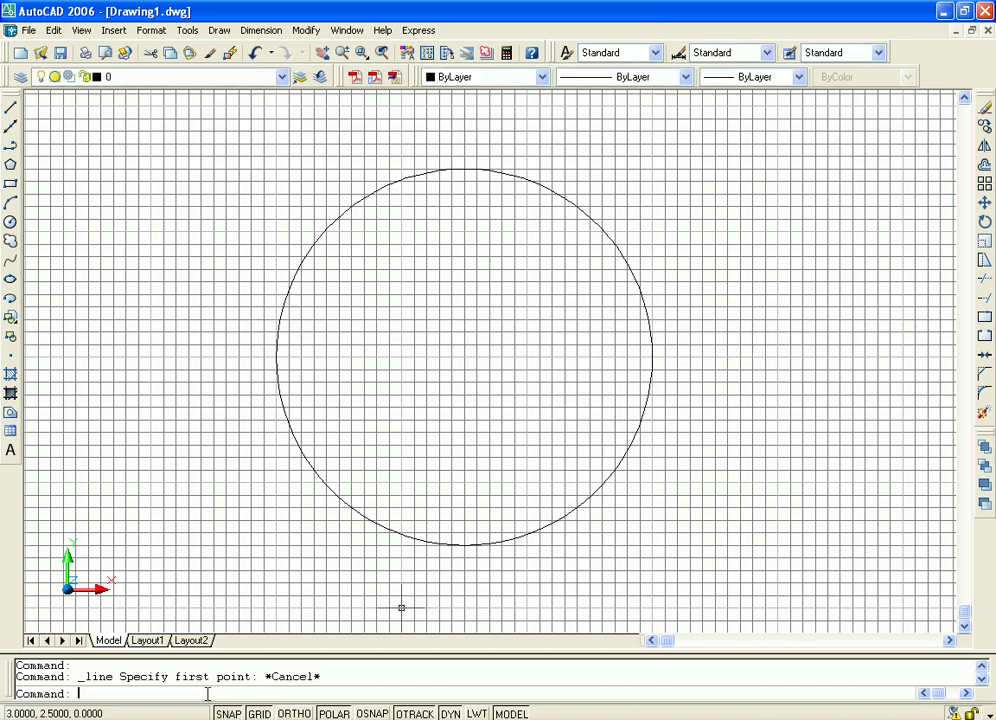
type("l")
key("Return")
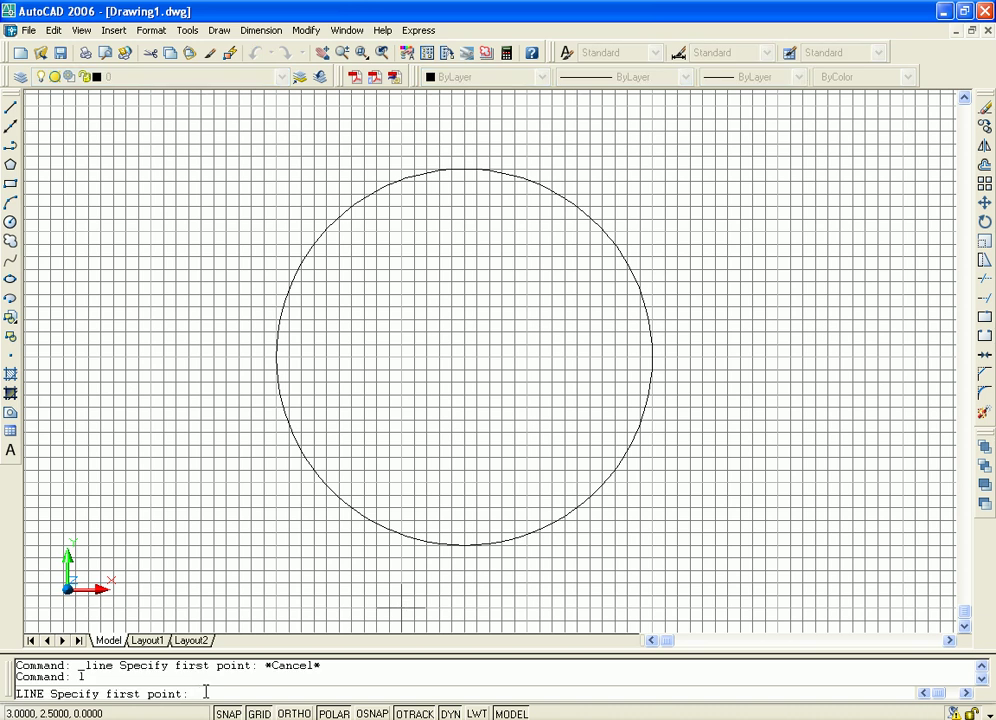
- Draw a vertical line from 4,3.5 on the circle's right edge straight upward
type("4,")
type("3.5")
key("Return")
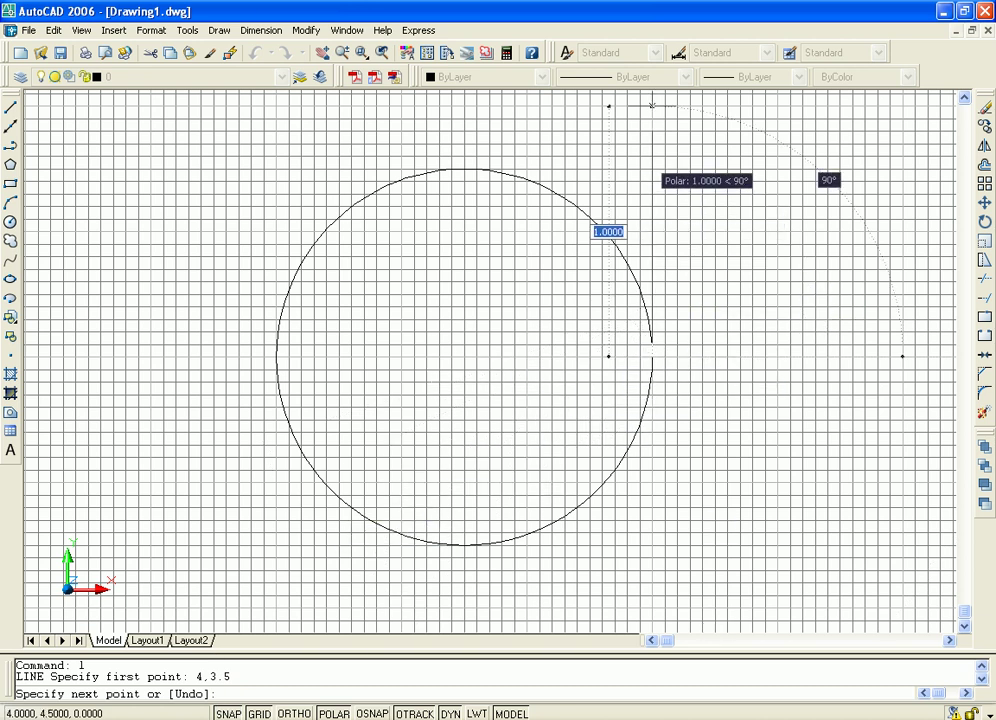
scroll(652, 105, "up", 2)
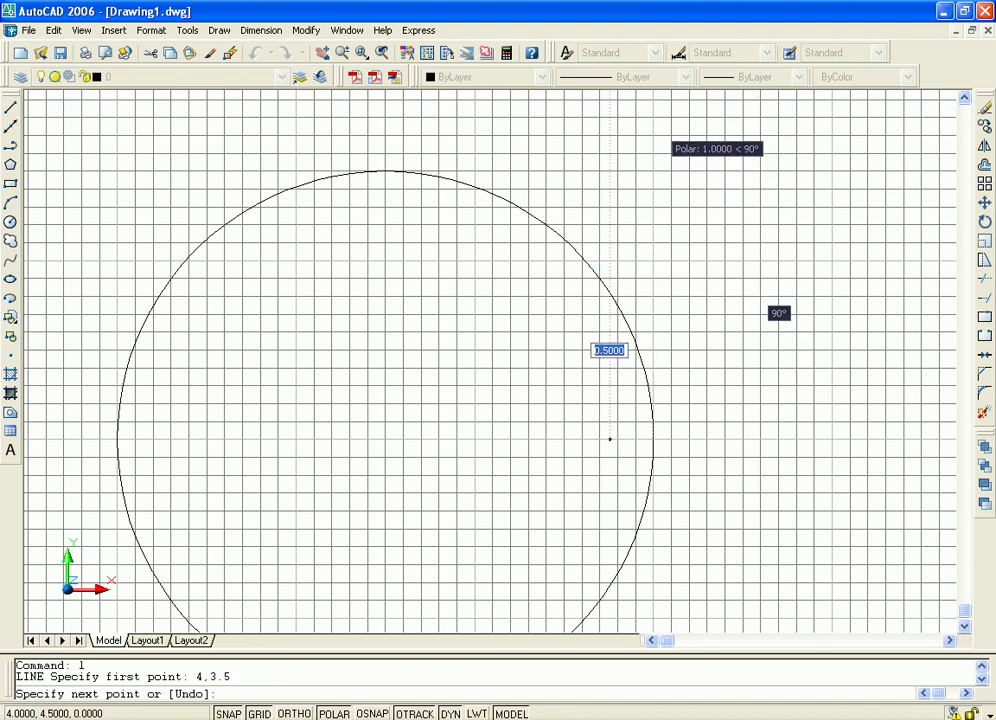
left_click(653, 143)
key("Return")
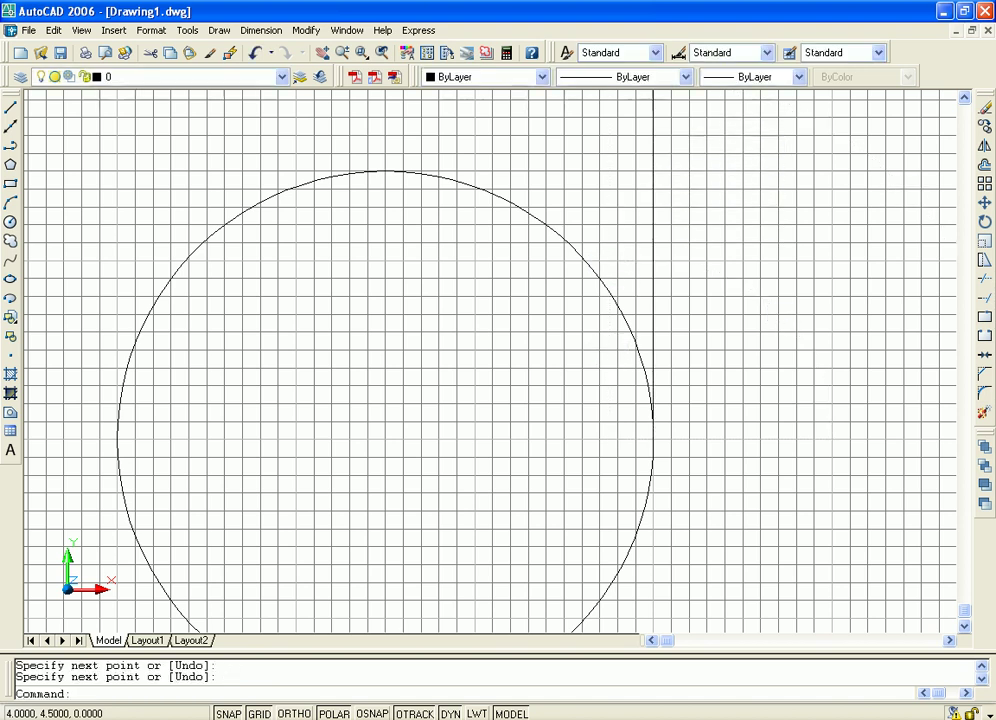
scroll(809, 237, "down", 2)
mouse_move(809, 237)
middle_mouse_down()
mouse_move(738, 213)
mouse_move(710, 235)
middle_mouse_up()
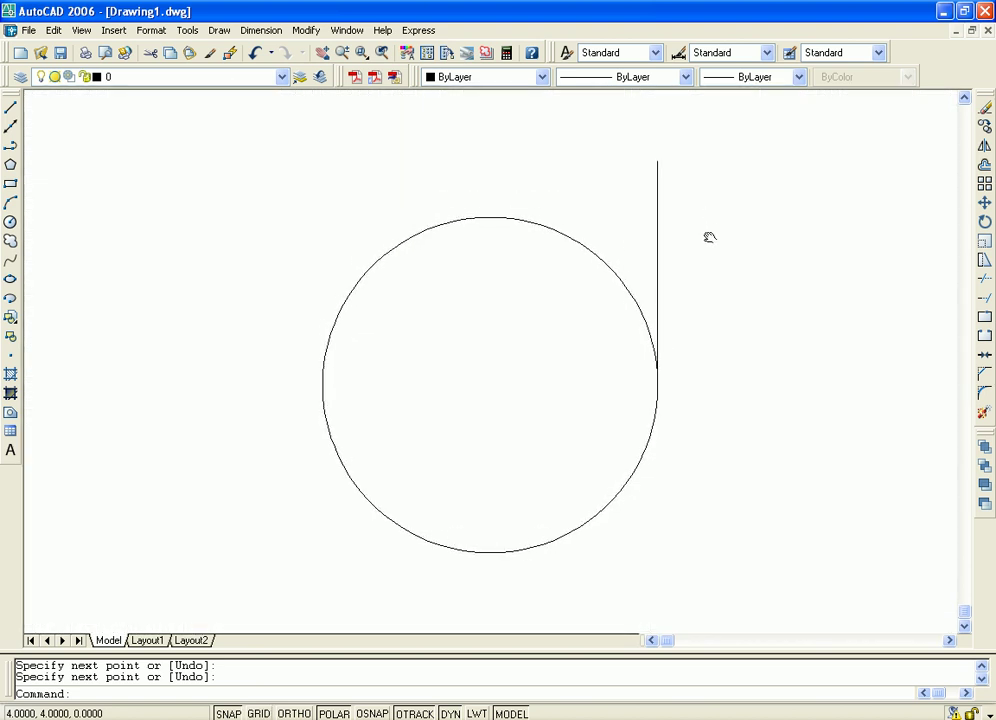
- Pan and zoom so the circle-and-line shape sits left of centre
mouse_move(709, 232)
middle_mouse_down()
mouse_move(656, 280)
mouse_move(600, 233)
mouse_move(649, 245)
mouse_move(625, 222)
mouse_move(620, 244)
mouse_move(640, 249)
mouse_move(647, 236)
mouse_move(625, 242)
mouse_move(640, 238)
mouse_move(646, 273)
mouse_move(685, 260)
mouse_move(667, 300)
mouse_move(693, 220)
mouse_move(696, 256)
middle_mouse_up()
key("F7")
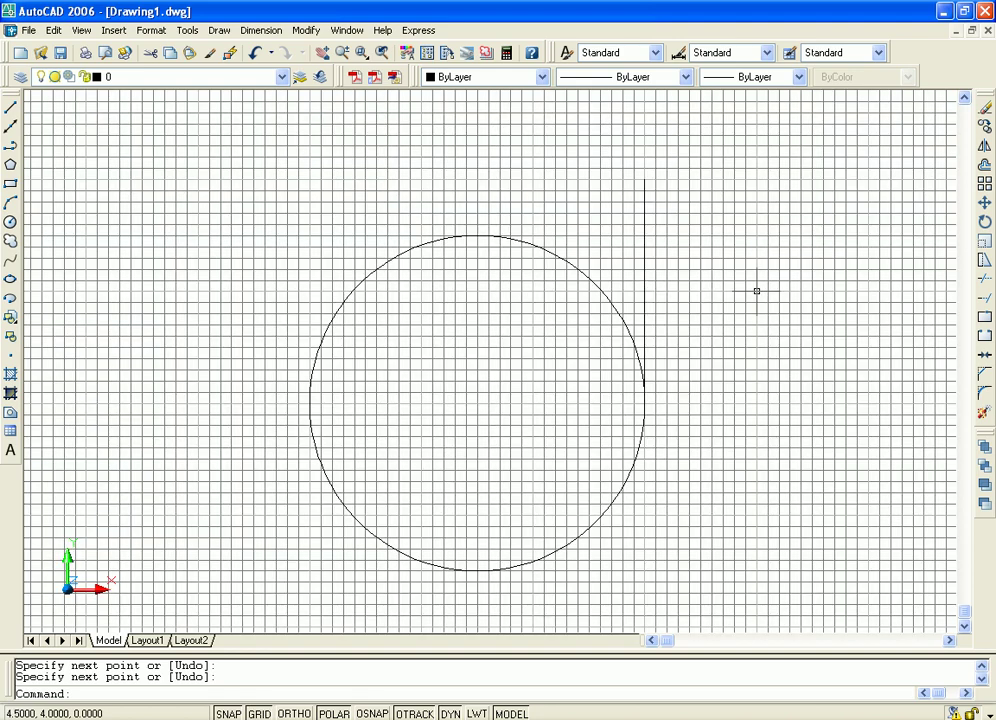
scroll(756, 289, "down", 3)
scroll(757, 288, "up", 2)
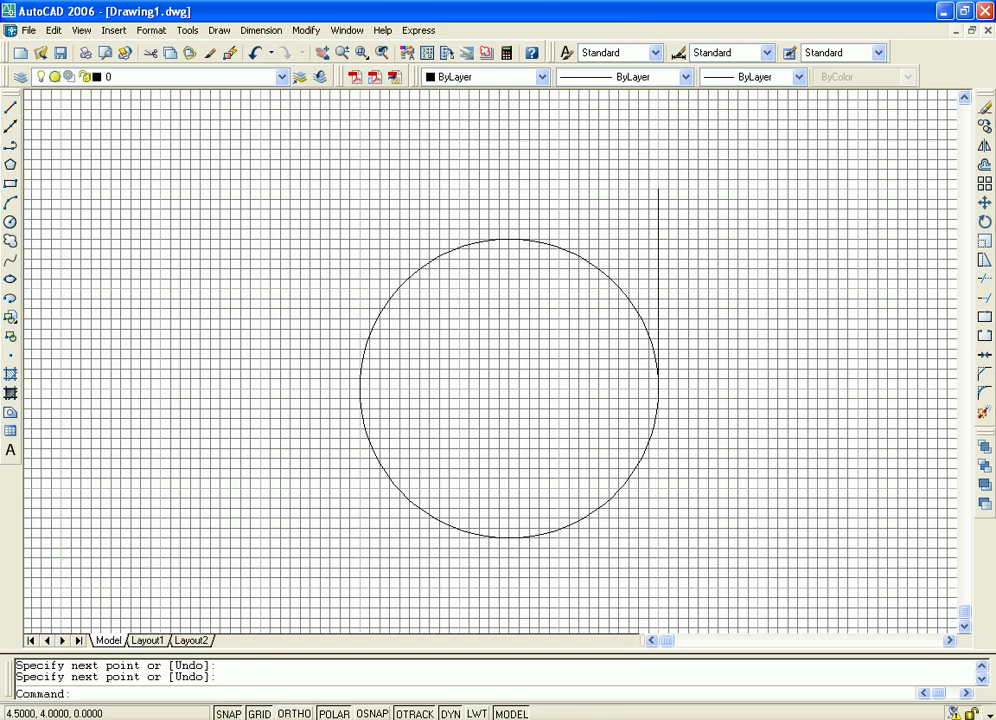
scroll(757, 288, "down", 7)
scroll(765, 291, "down", 3)
scroll(780, 293, "up", 4)
scroll(789, 310, "down", 2)
scroll(789, 300, "up", 5)
scroll(700, 278, "up", 3)
scroll(520, 235, "up", 2)
middle_click_drag(409, 171, 716, 245)
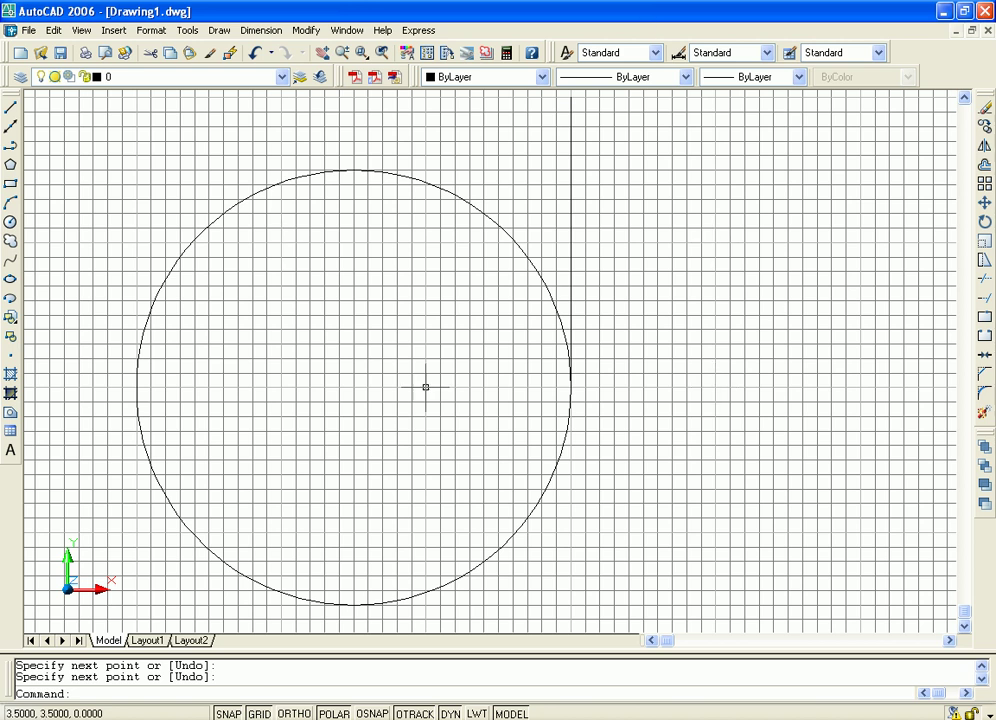
scroll(715, 387, "down", 2)
scroll(750, 420, "down", 3)
scroll(783, 447, "up", 1)
mouse_move(786, 447)
middle_mouse_down()
mouse_move(733, 449)
mouse_move(675, 432)
mouse_move(659, 459)
mouse_move(718, 483)
middle_mouse_up()
- Turn off the drawing grid
left_click(268, 712)
scroll(654, 422, "up", 2)
scroll(629, 476, "down", 2)
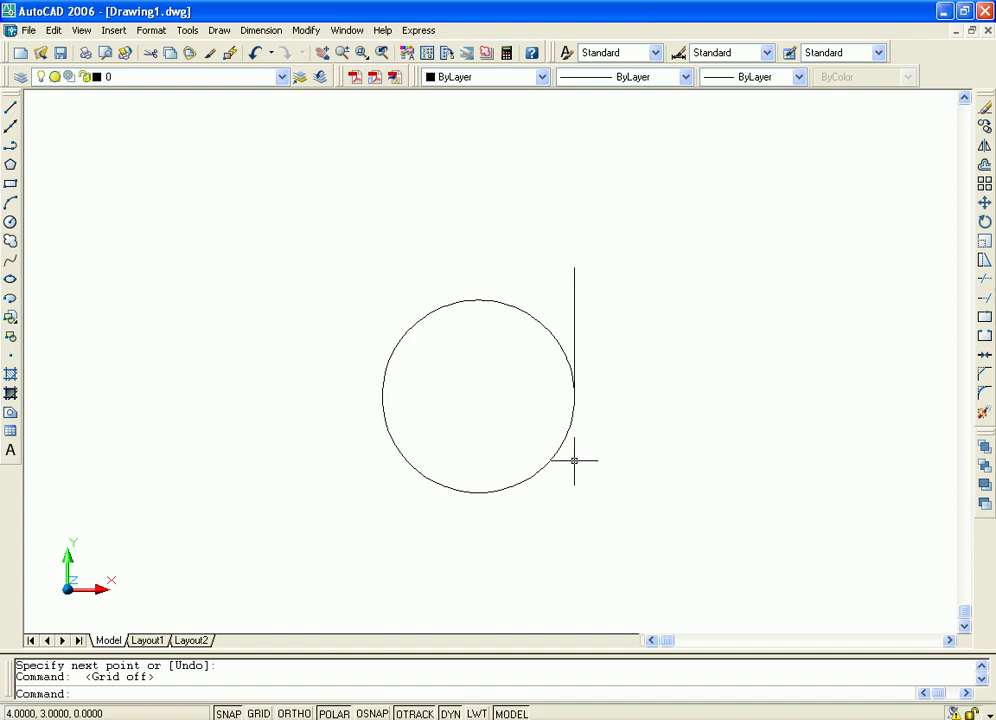
left_click(219, 30)
mouse_move(265, 222)
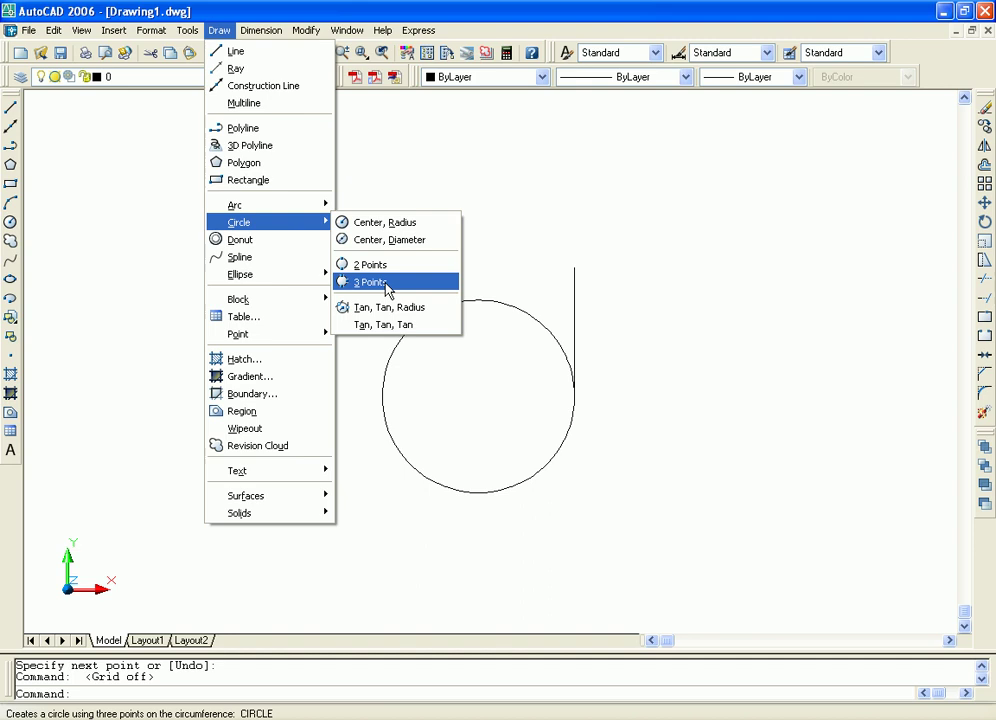
left_click(671, 333)
mouse_move(831, 398)
middle_mouse_down()
mouse_move(674, 367)
mouse_move(619, 329)
middle_mouse_up()
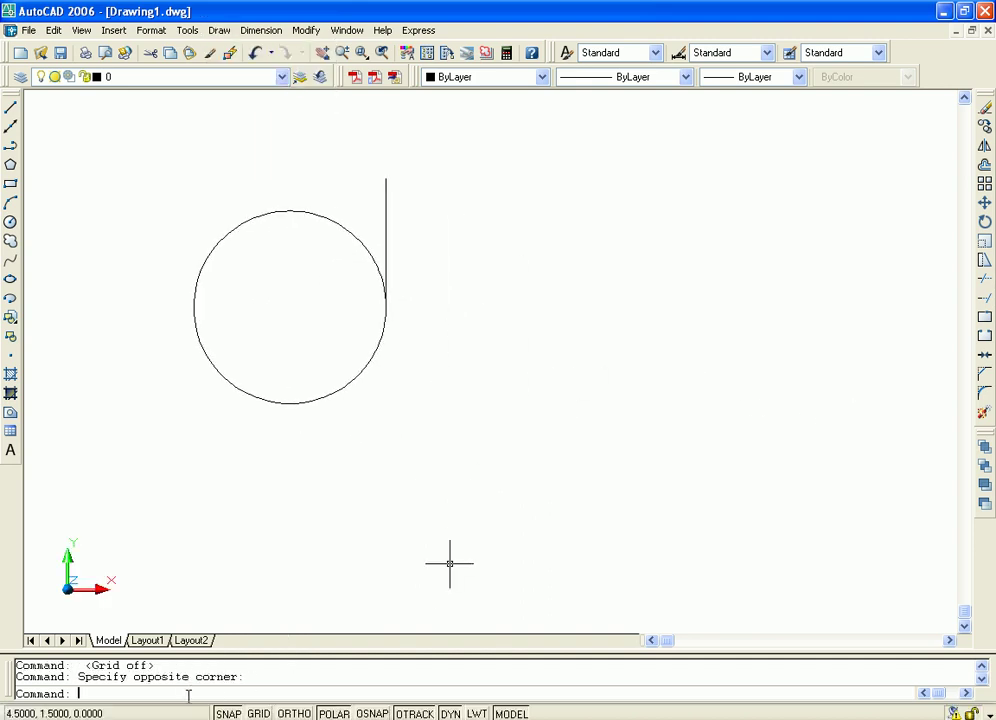
type("c")
key("Return")
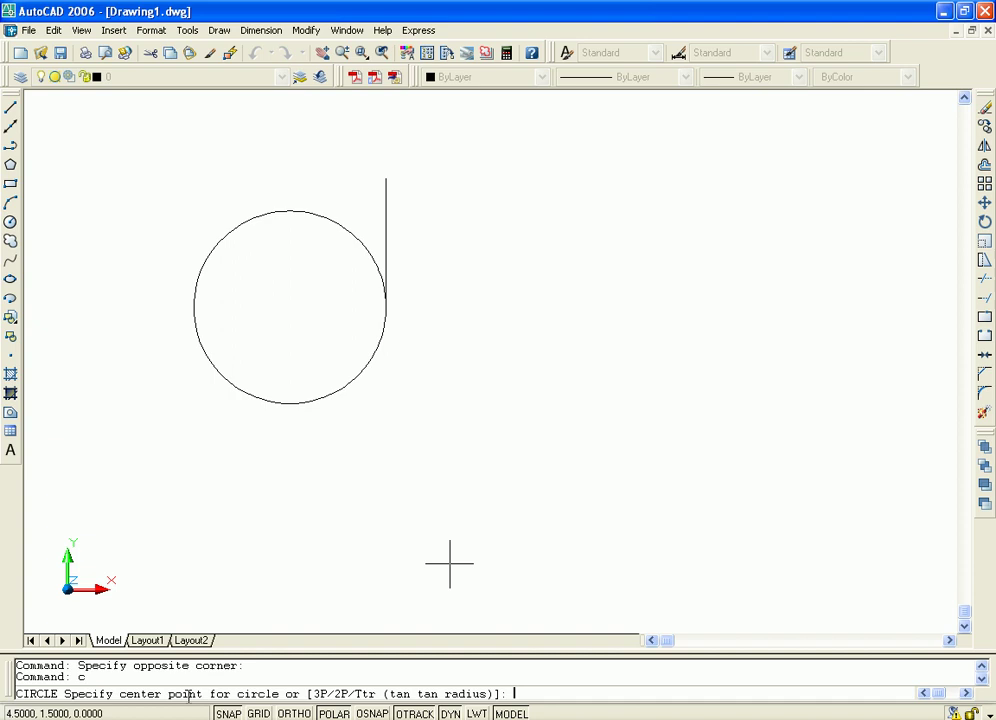
type("3")
key("Return")
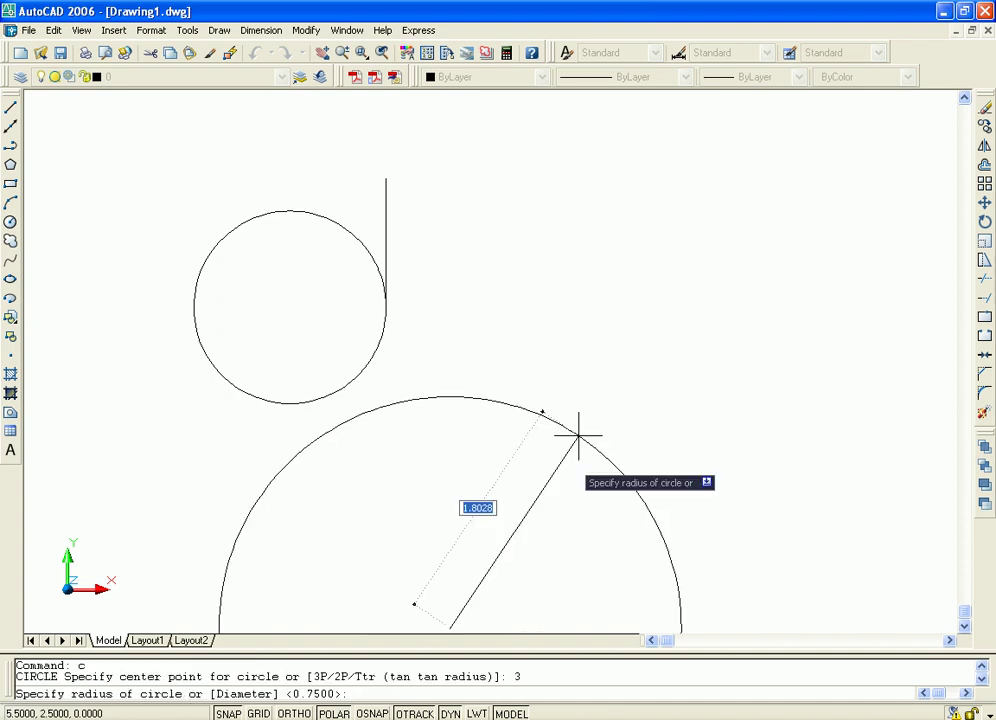
scroll(570, 450, "down", 2)
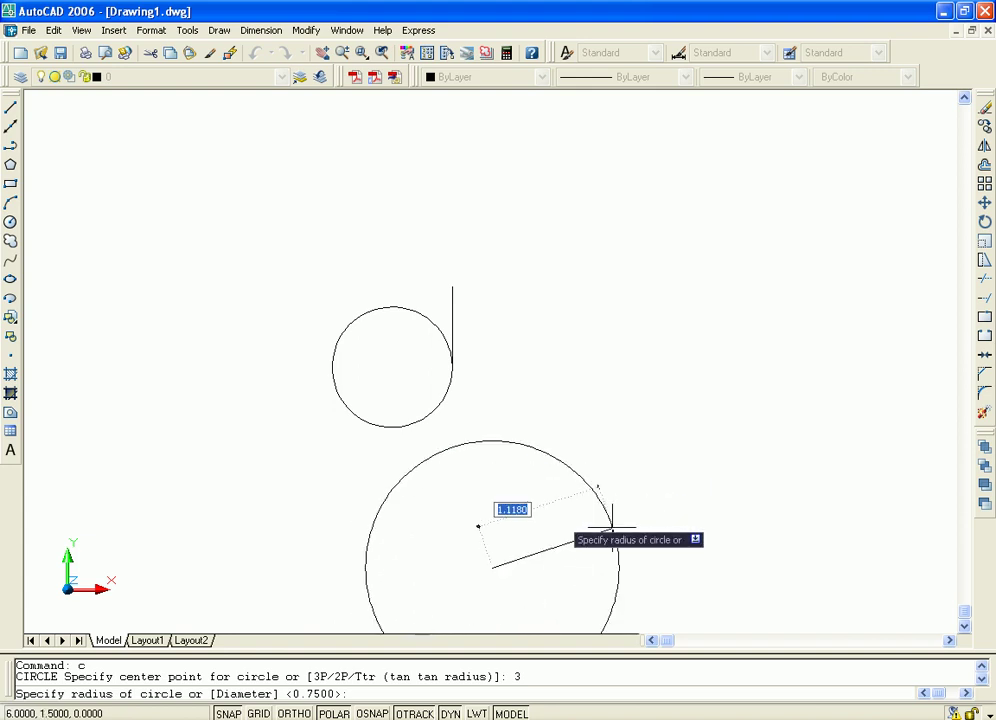
left_click(574, 527)
middle_click_drag(618, 532, 571, 378)
left_click(525, 375)
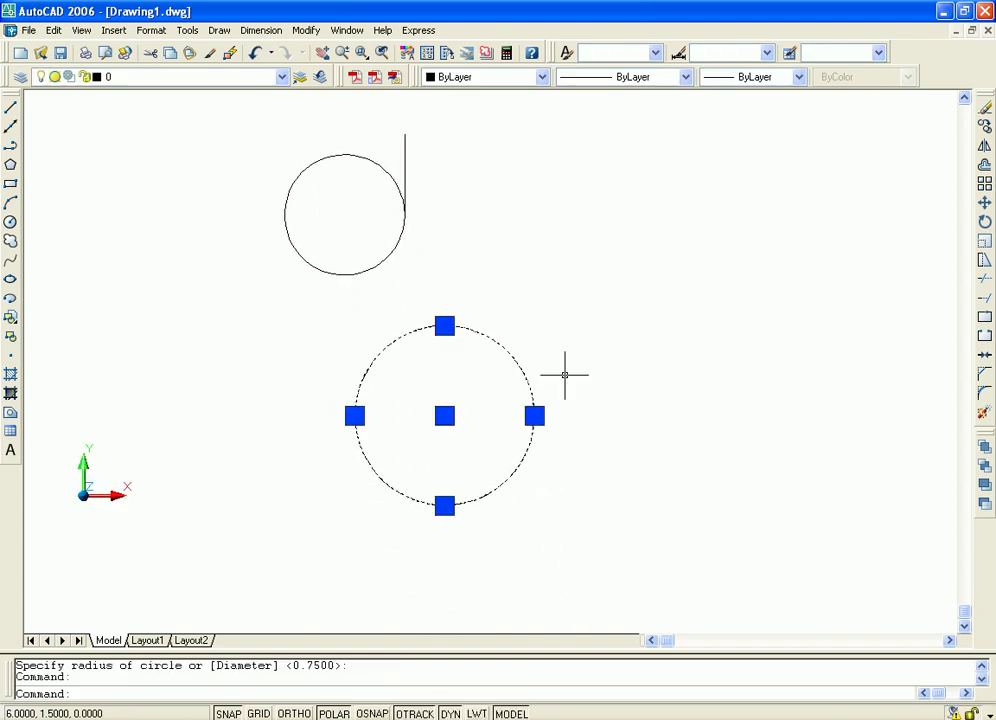
key("Delete")
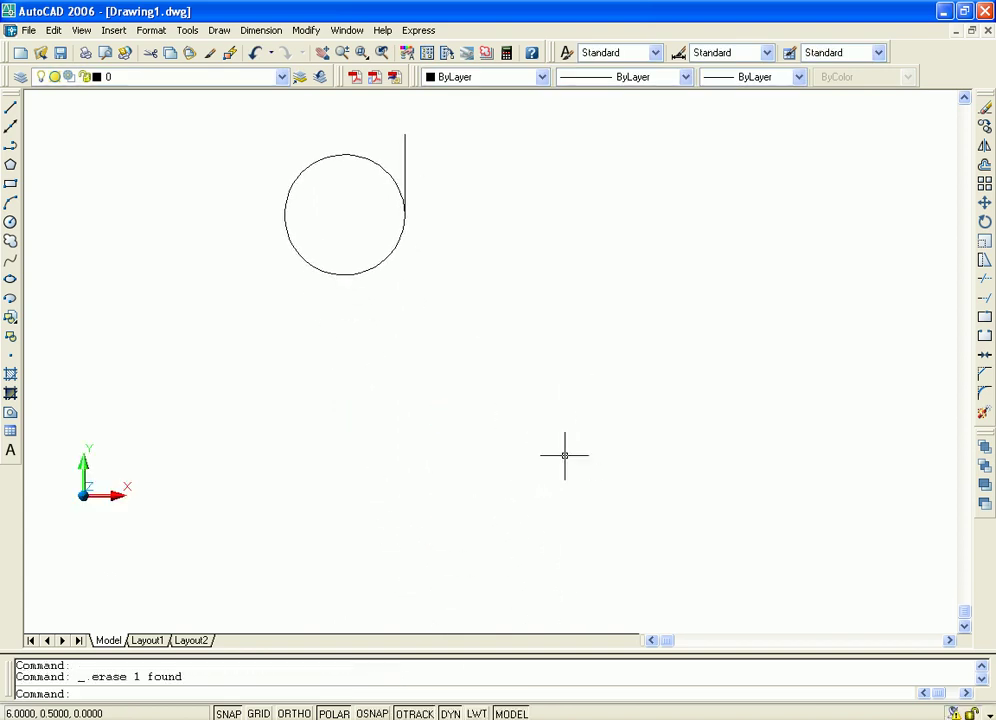
- Draw a three-point circle (C, 3P) below and right of the d-shaped figure
type("c")
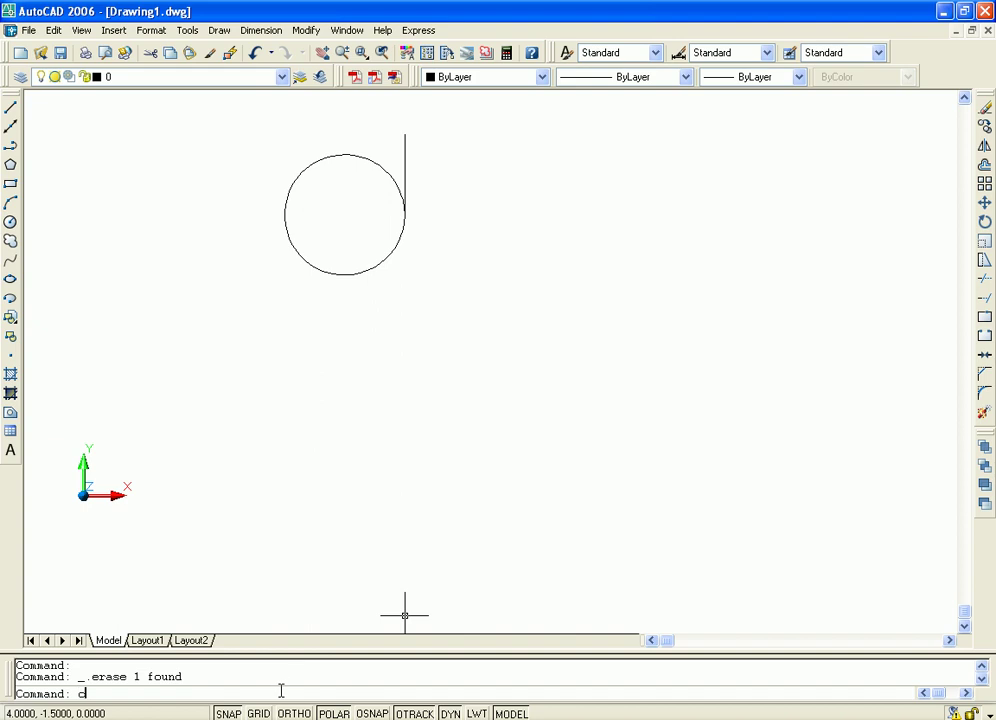
key("Return")
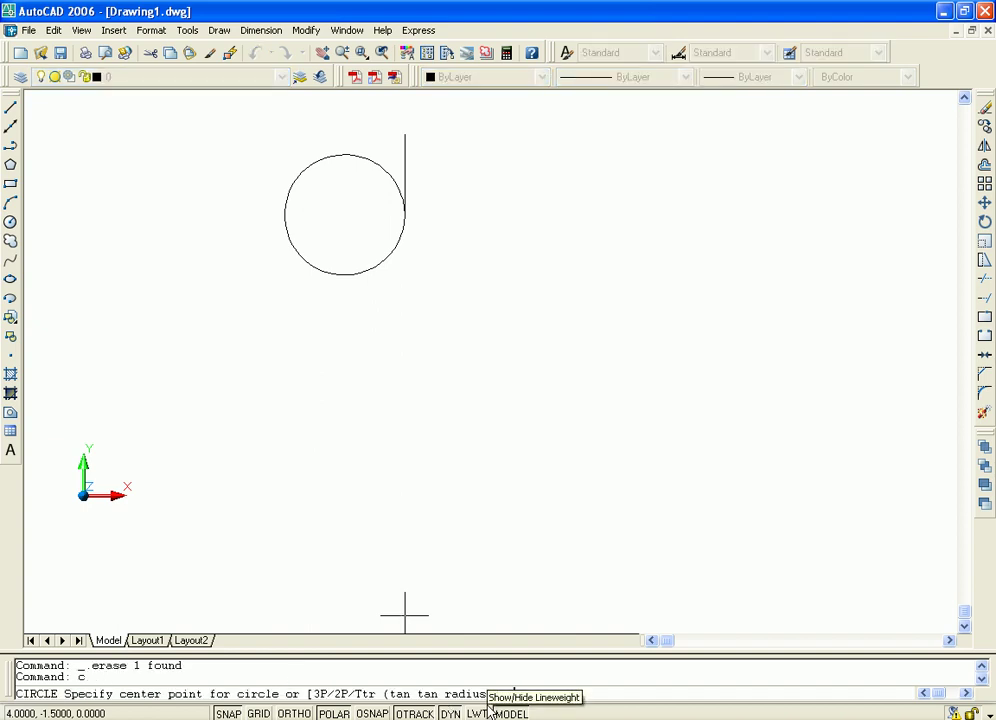
type("3")
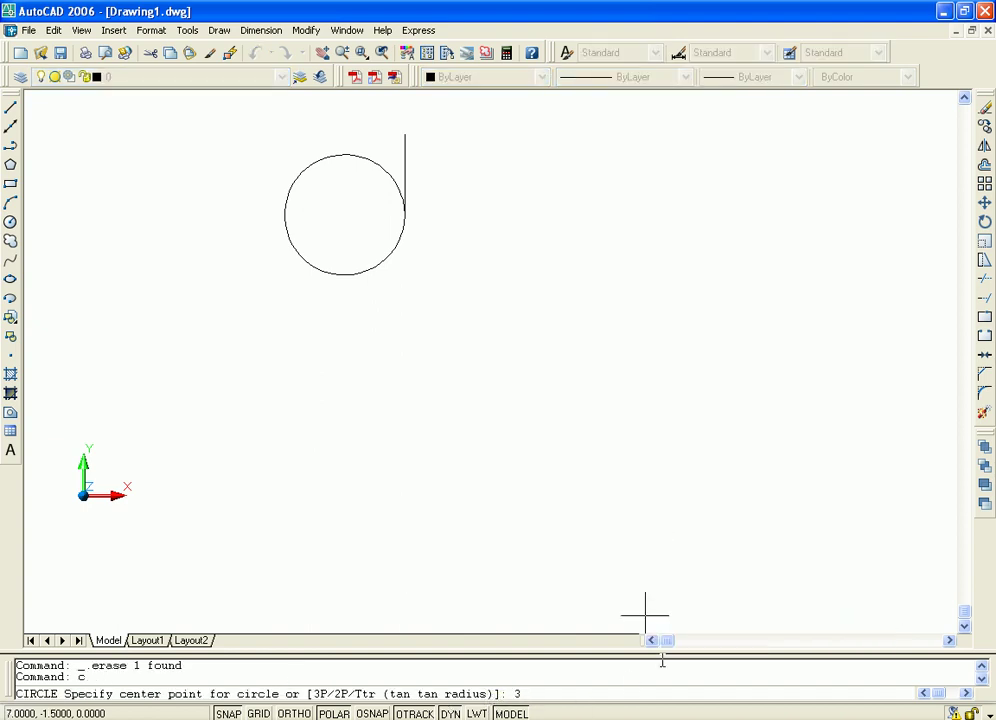
type("p")
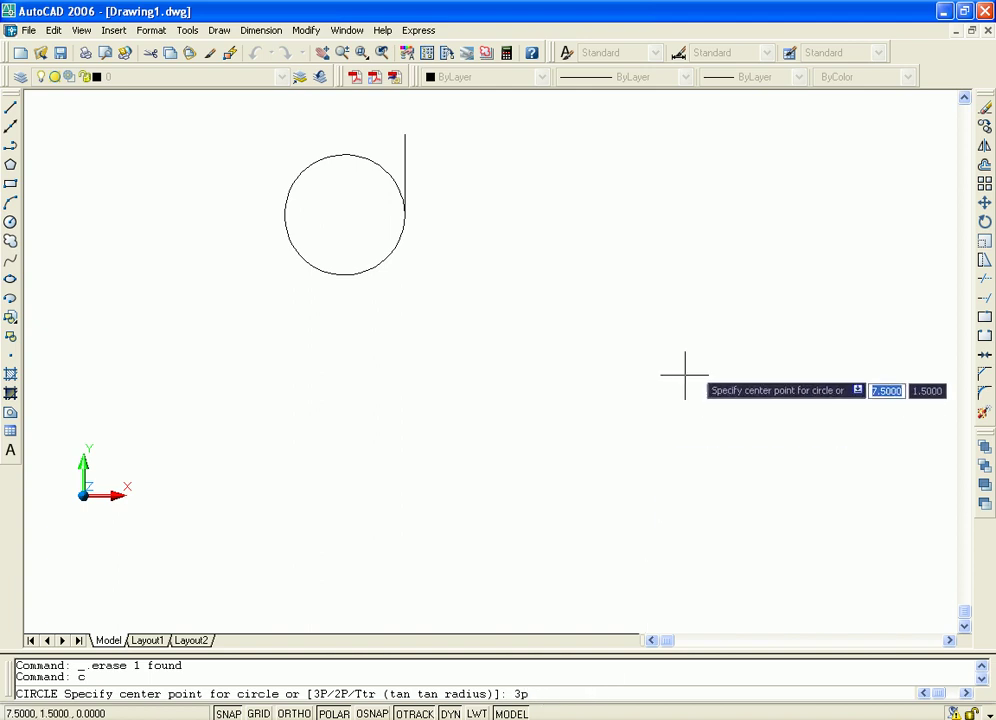
key("Return")
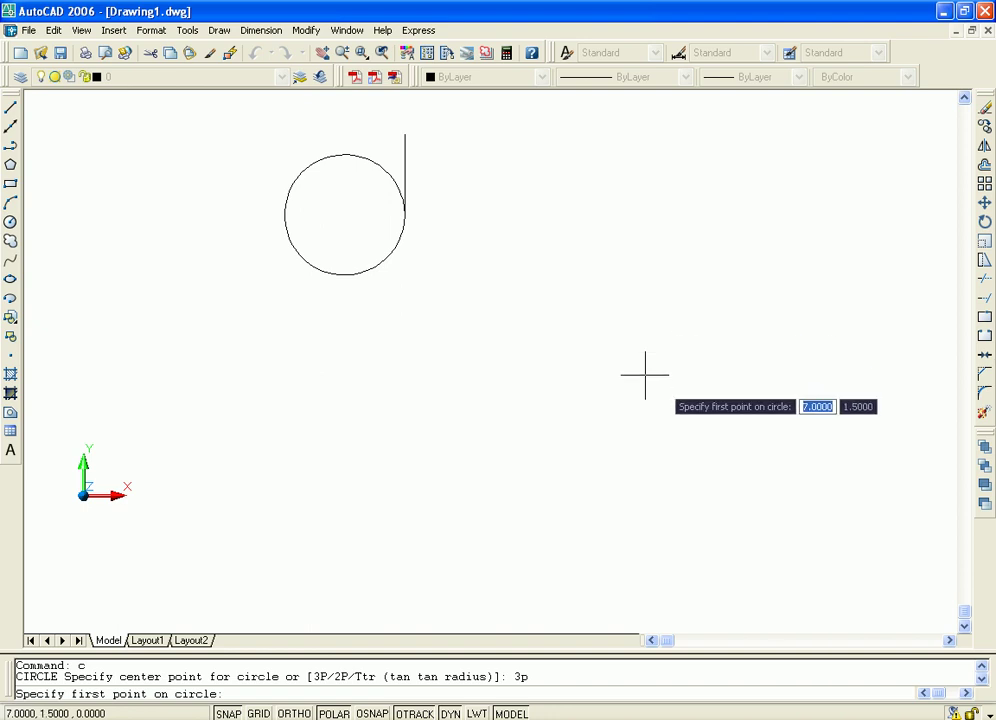
left_click(685, 375)
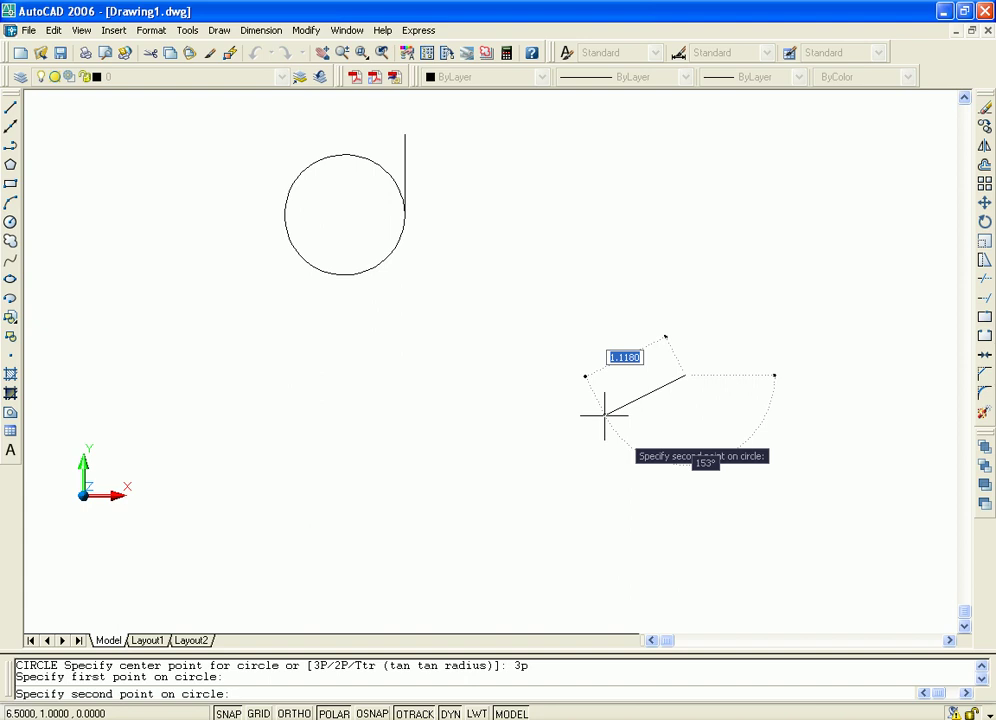
left_click(604, 414)
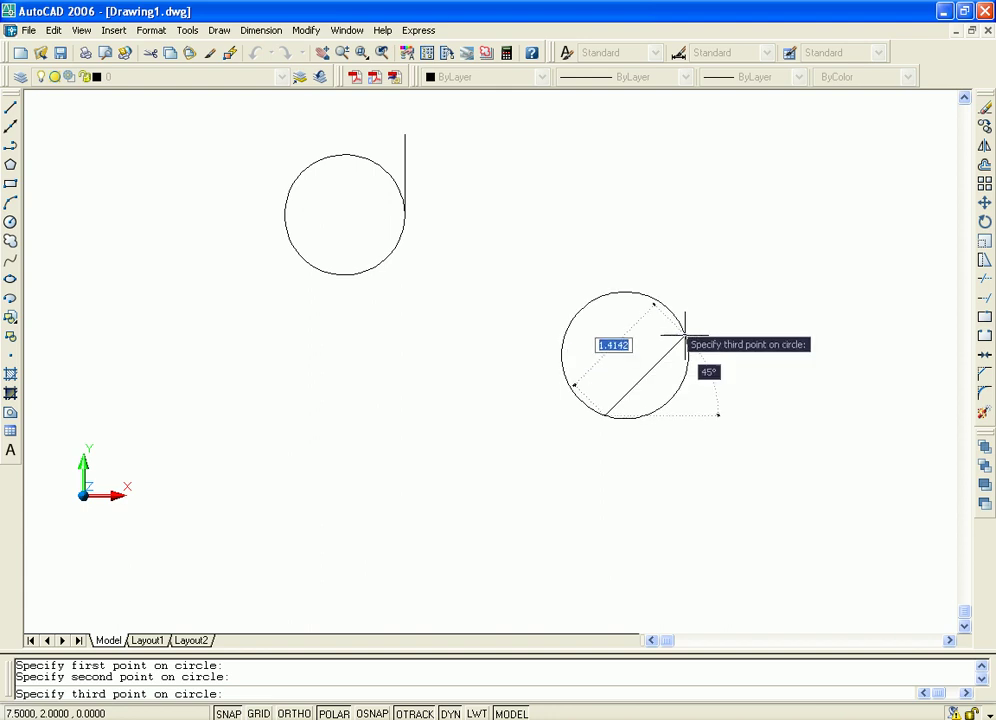
left_click(685, 335)
middle_click_drag(765, 336, 737, 357)
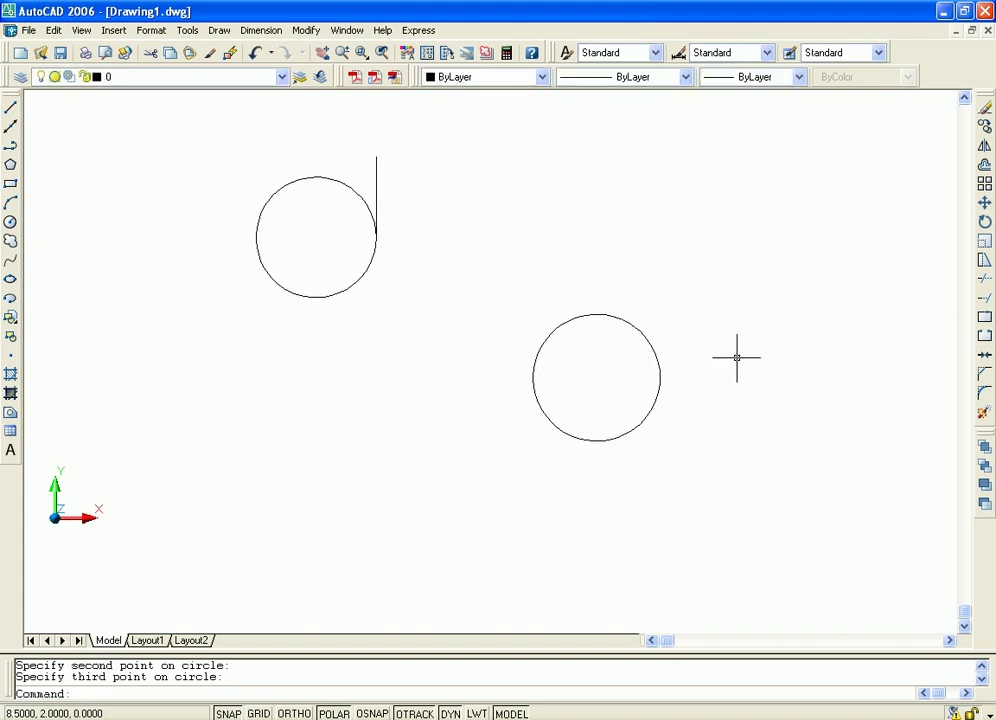
left_click(656, 357)
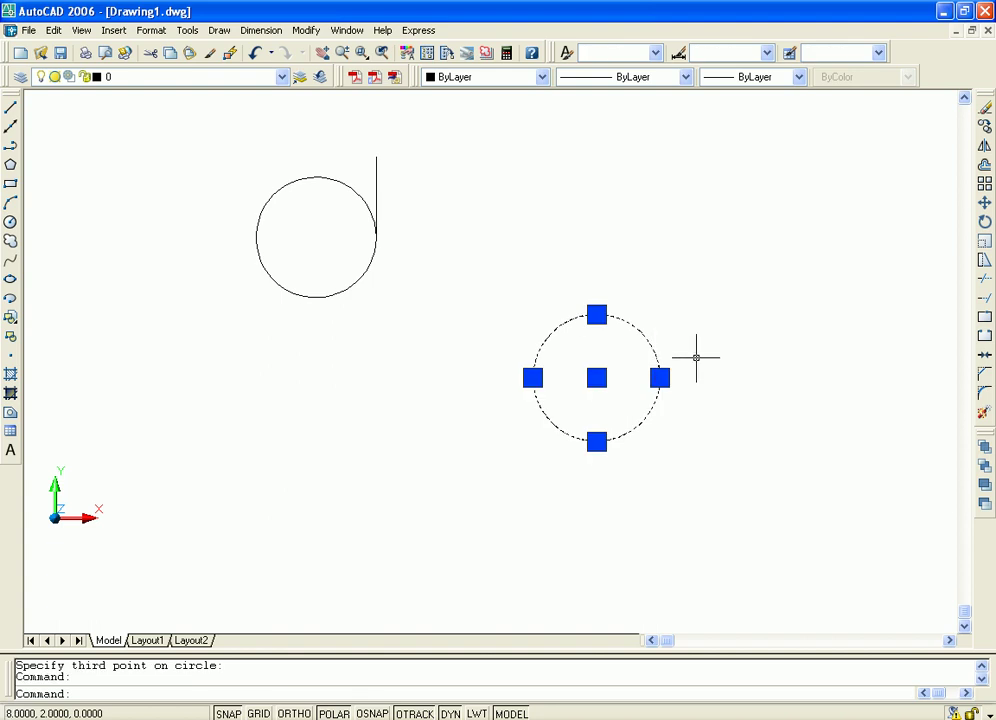
- Turn off grid snapping and pan the view up and right
left_click(228, 713)
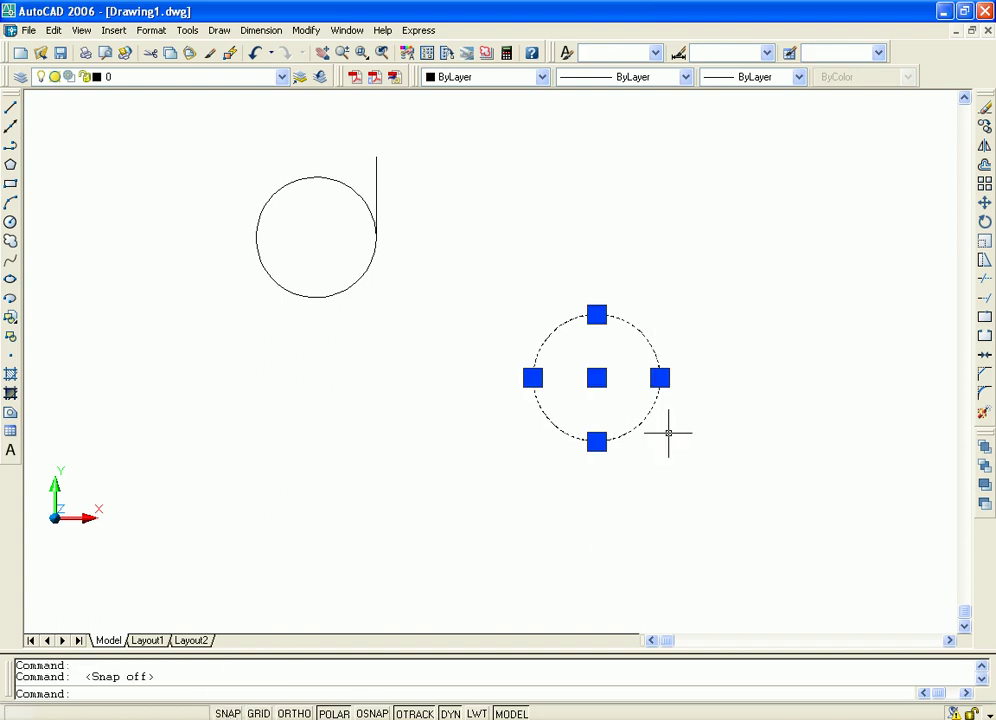
scroll(713, 365, "up", 3)
middle_click_drag(645, 380, 681, 324)
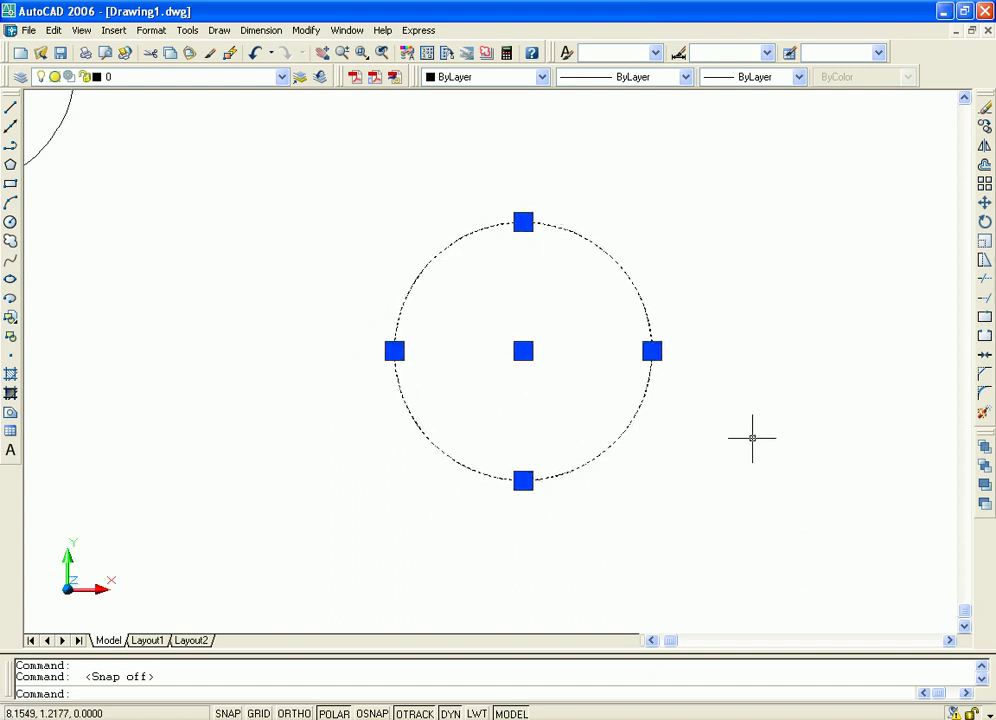
key("Escape")
middle_click_drag(744, 442, 732, 446)
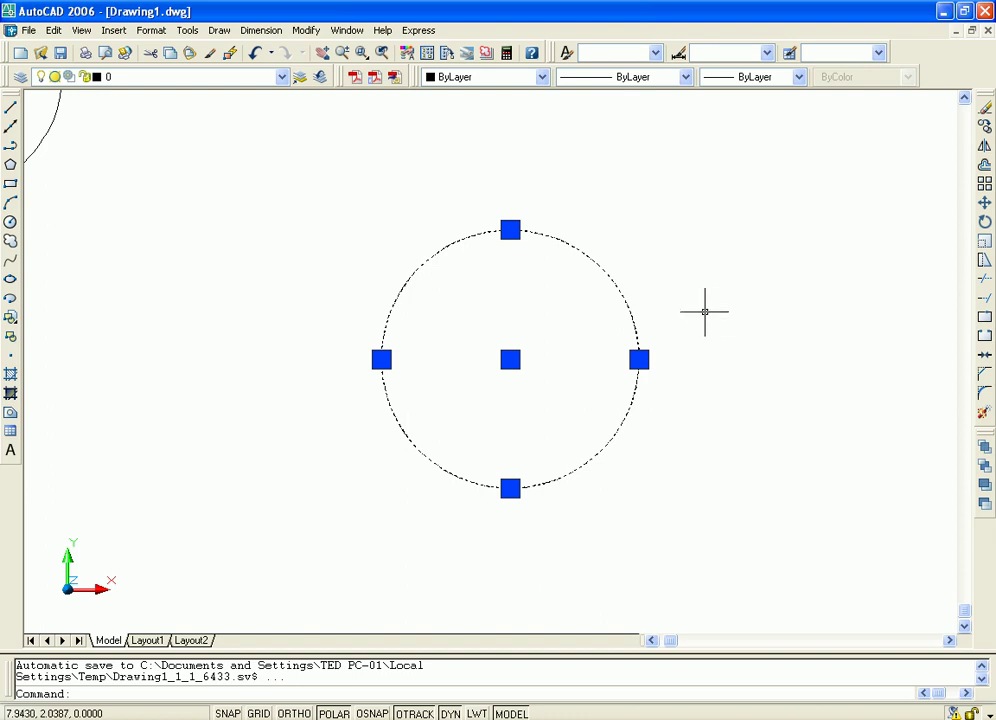
- Select the circle with Ctrl+A, recentre it, and erase it with Delete
key("Escape")
middle_click_drag(716, 327, 684, 355)
key("ctrl+a")
scroll(655, 345, "up", 3)
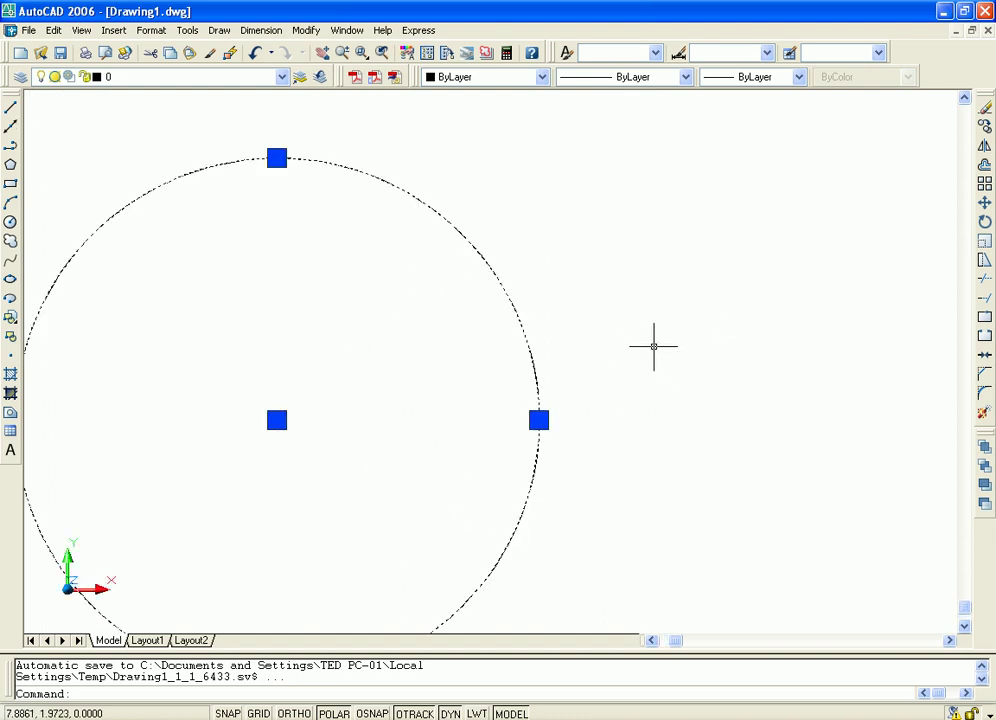
scroll(655, 347, "down", 2)
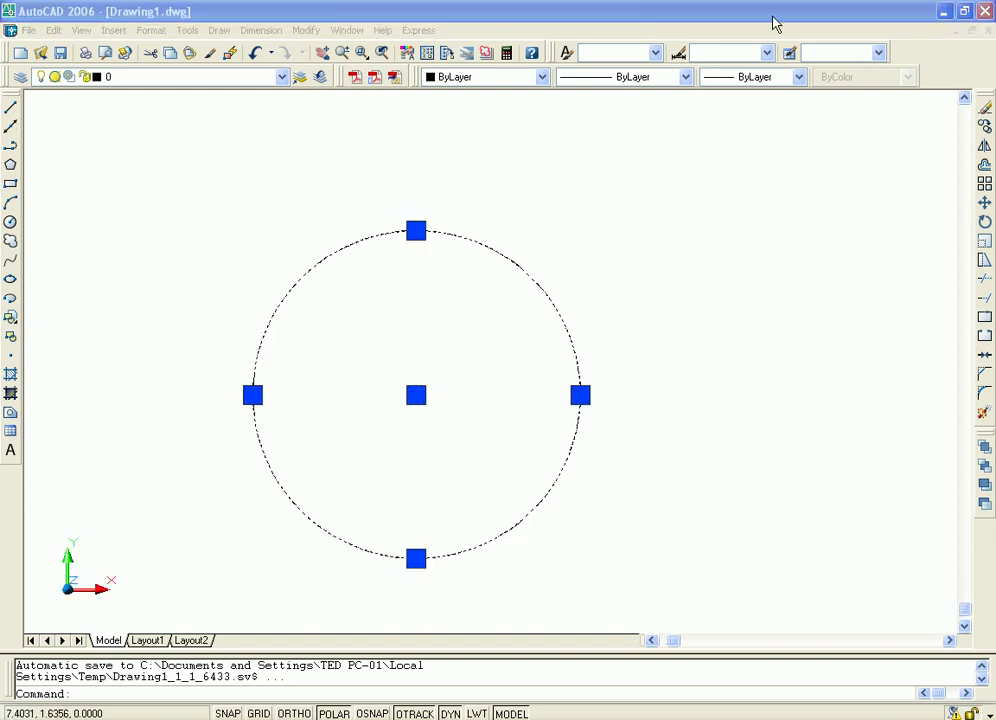
middle_click_drag(616, 394, 680, 362)
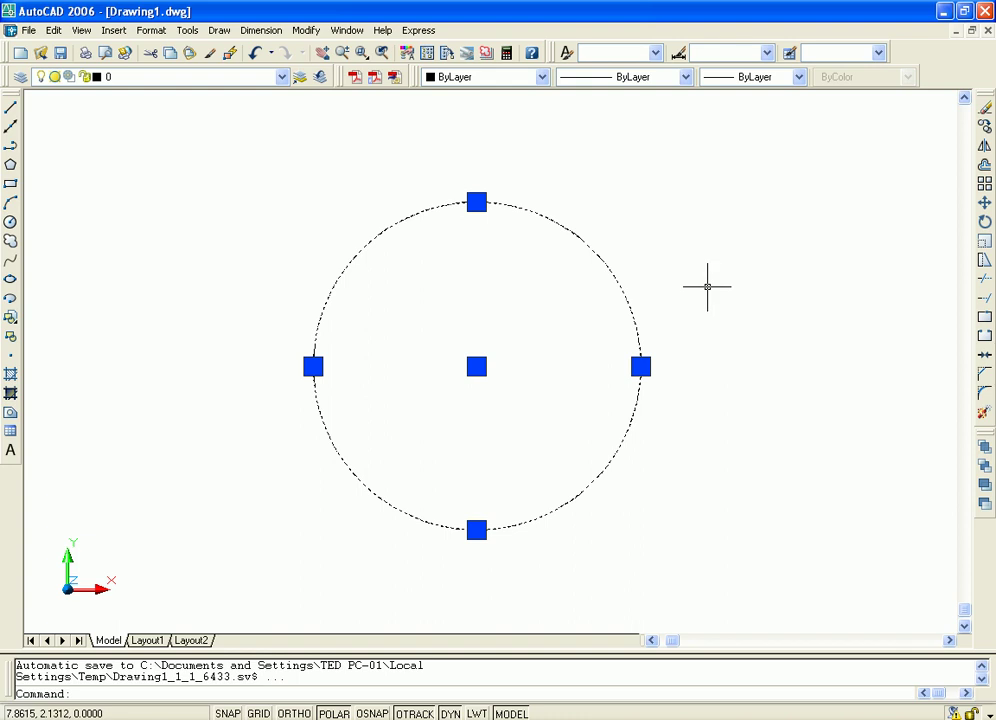
key("Delete")
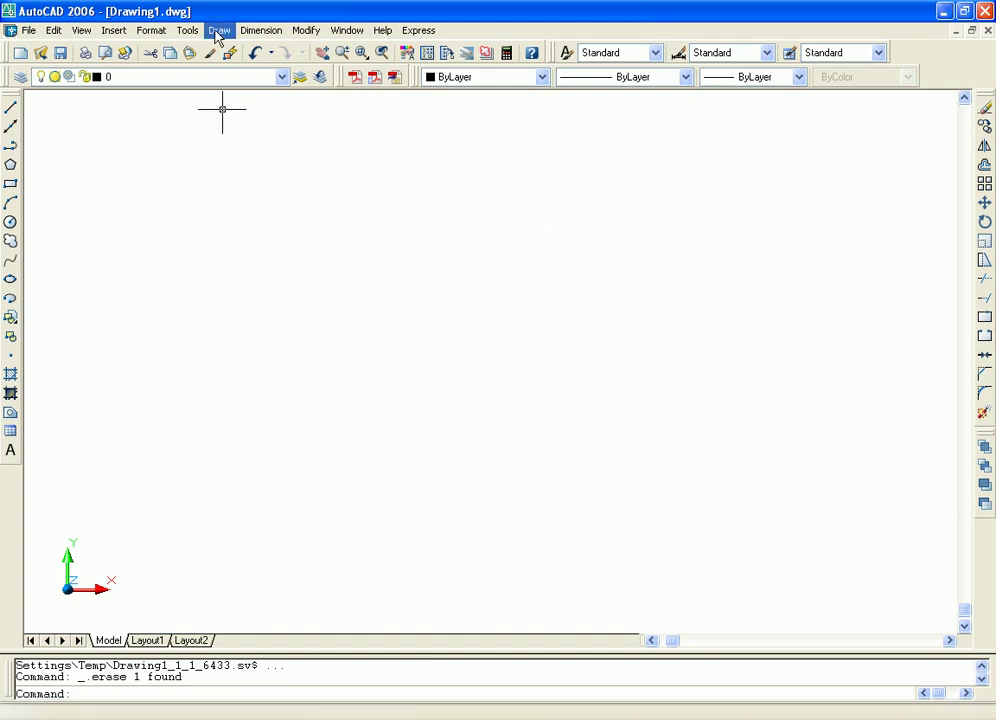
- Draw a Center, Radius circle left of the drawing's middle
left_click(218, 32)
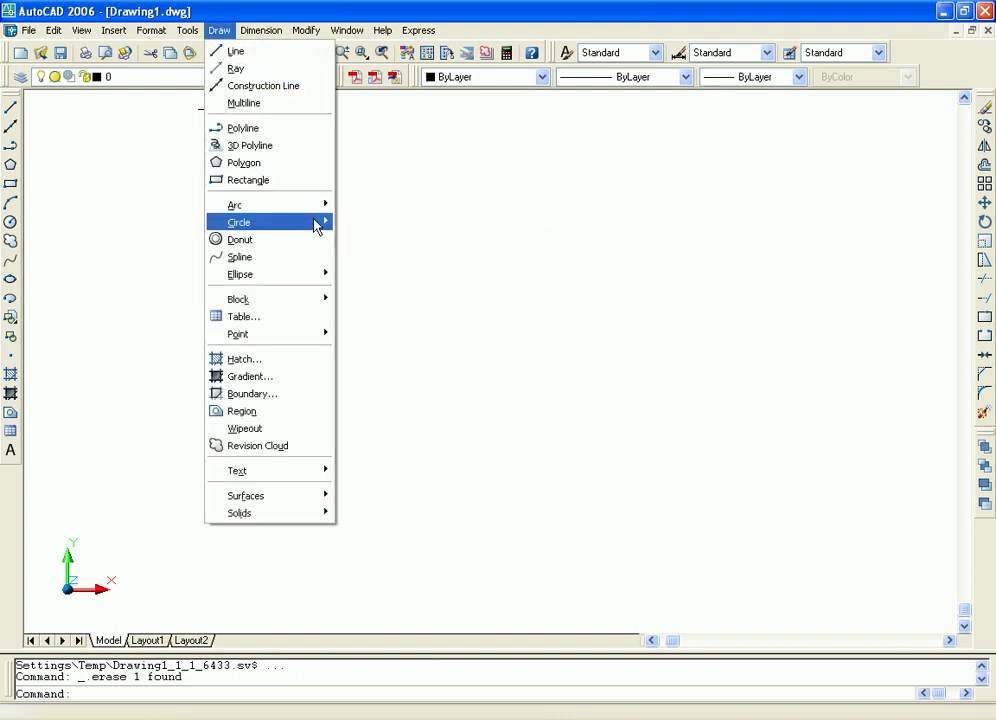
mouse_move(260, 222)
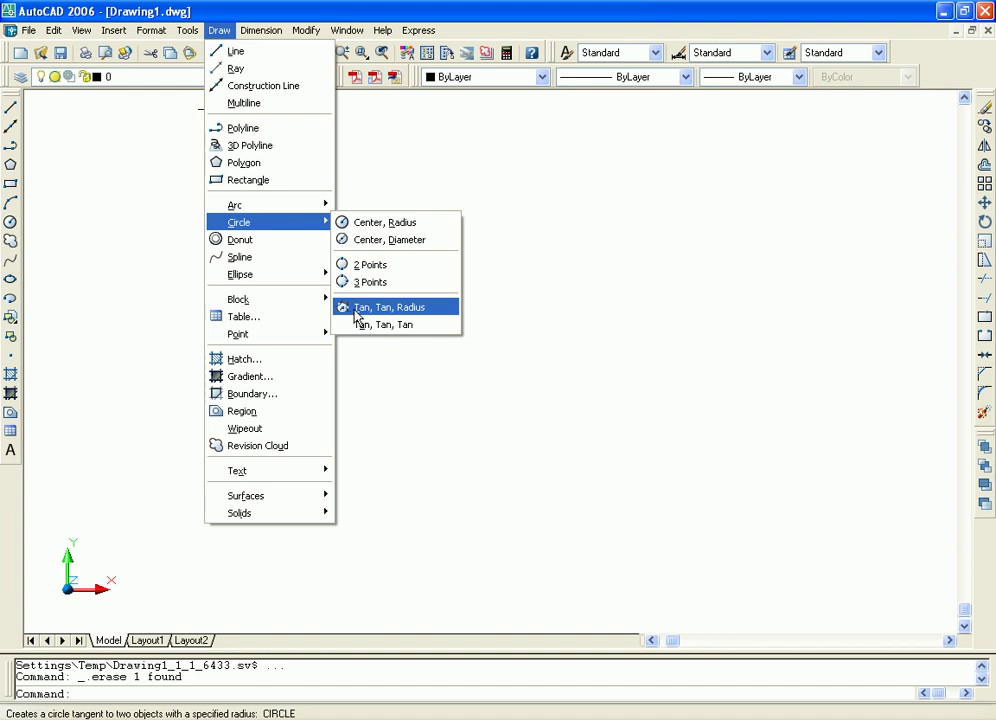
left_click(618, 315)
left_click(571, 315)
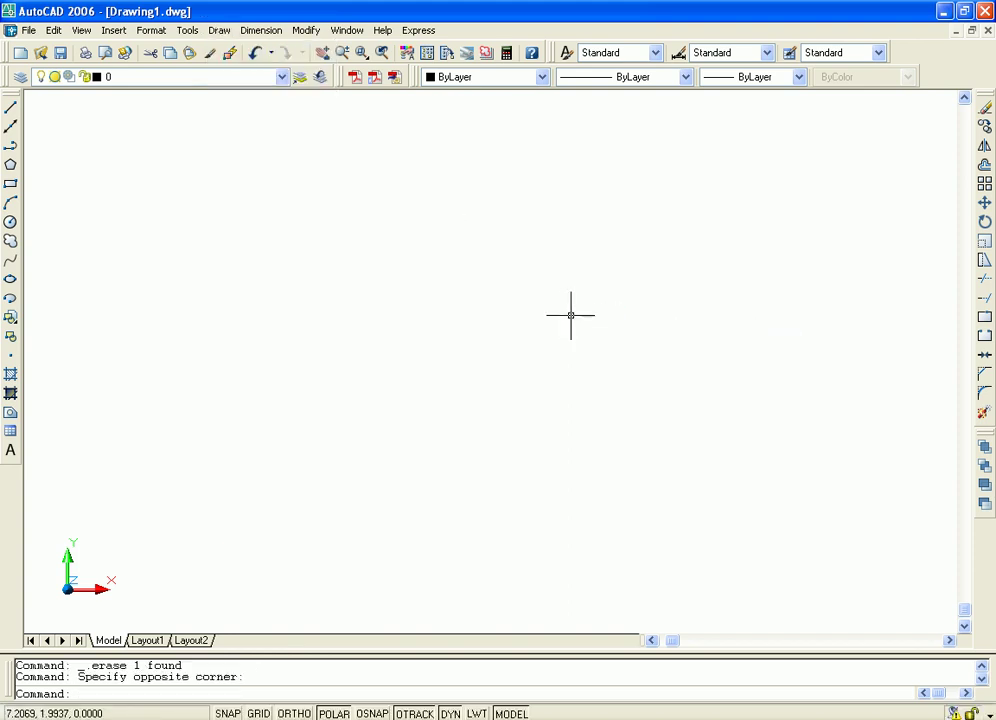
left_click(227, 31)
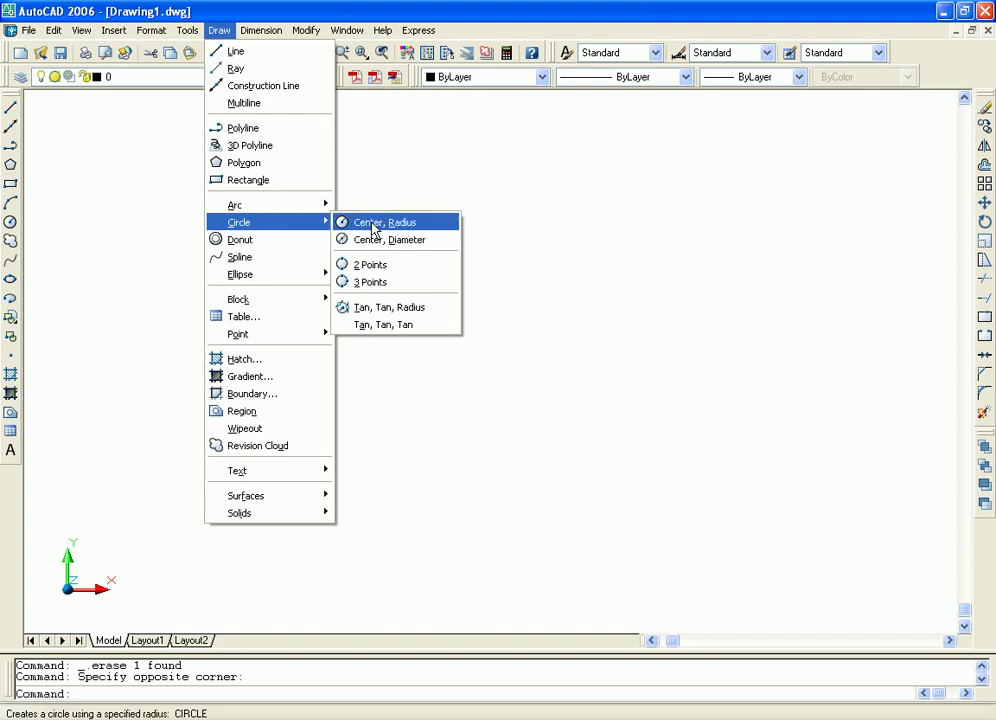
left_click(373, 225)
left_click(374, 305)
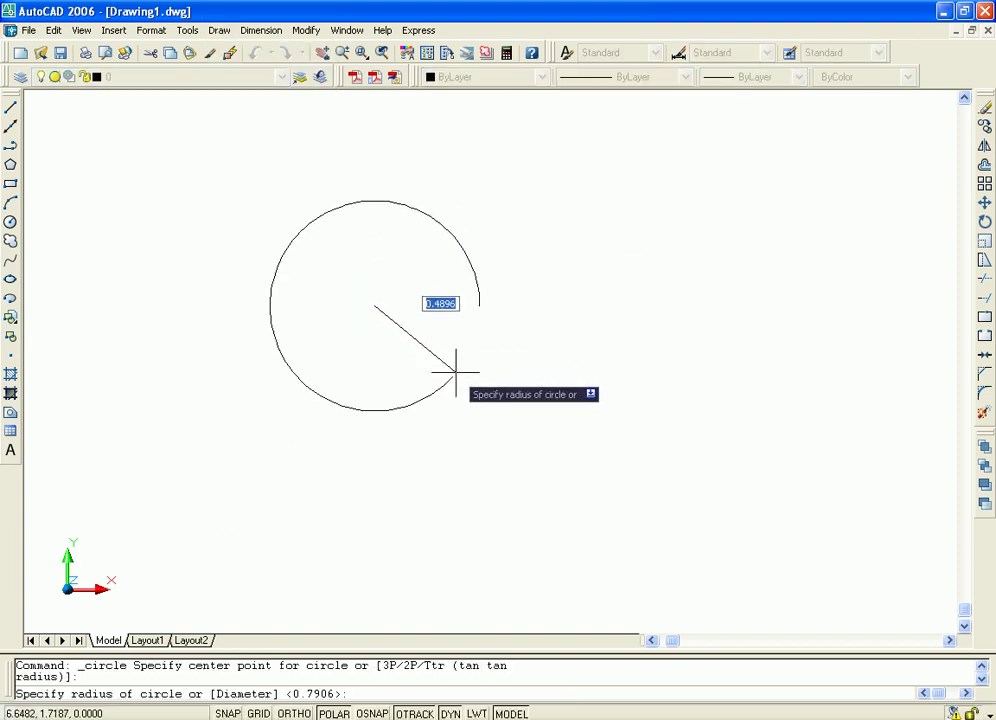
left_click(455, 372)
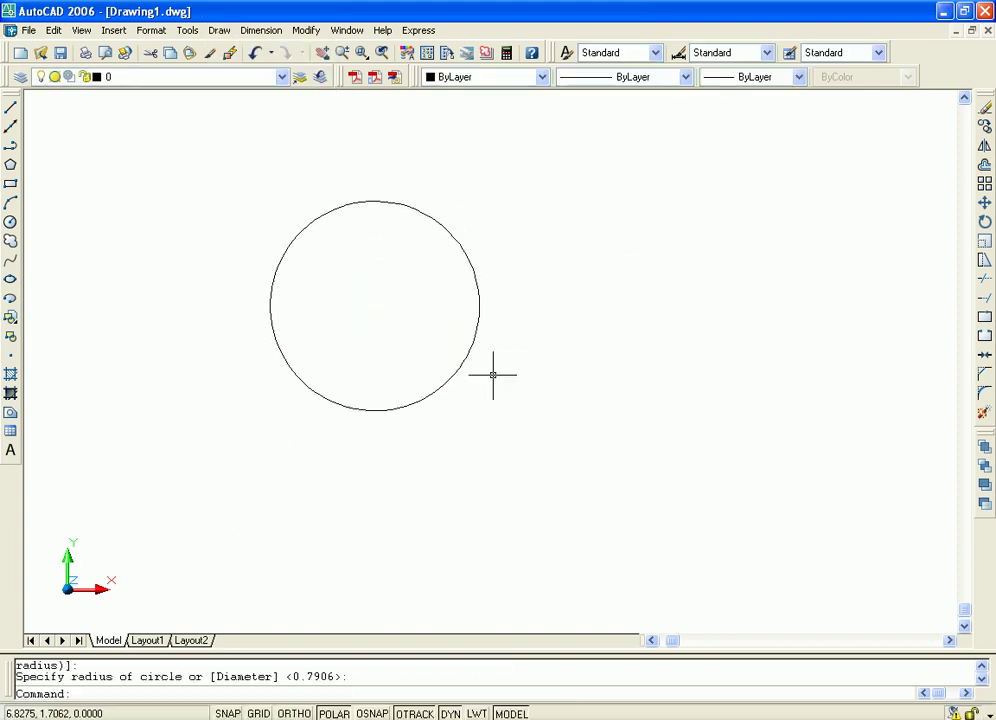
left_click(221, 31)
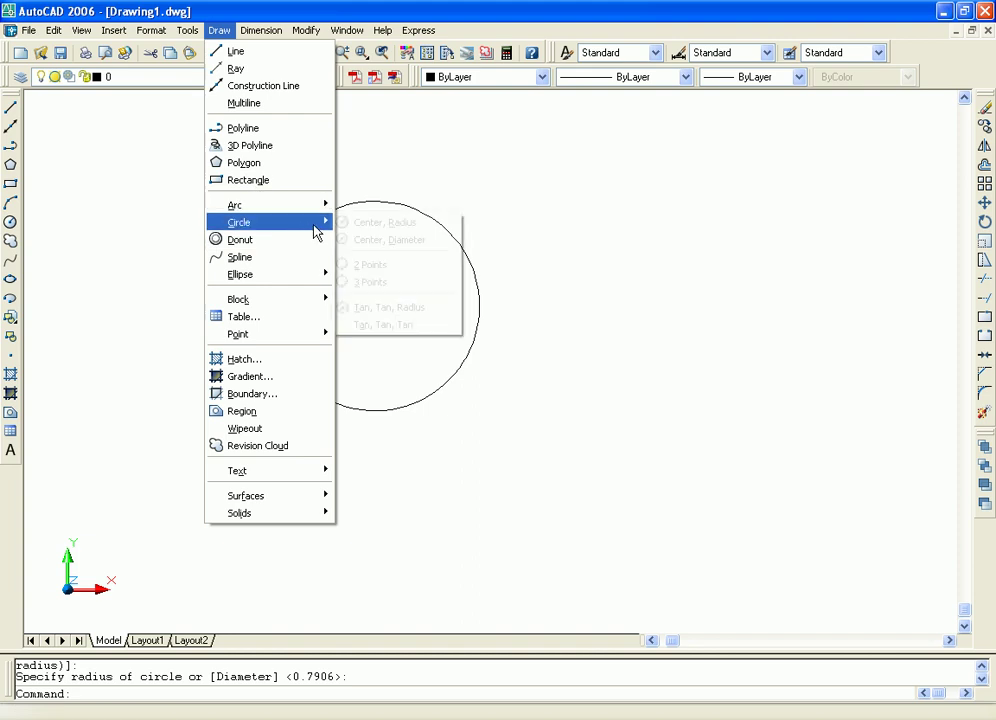
- Draw a smaller Center, Diameter circle right of the first, with OSNAP turned on
left_click(401, 250)
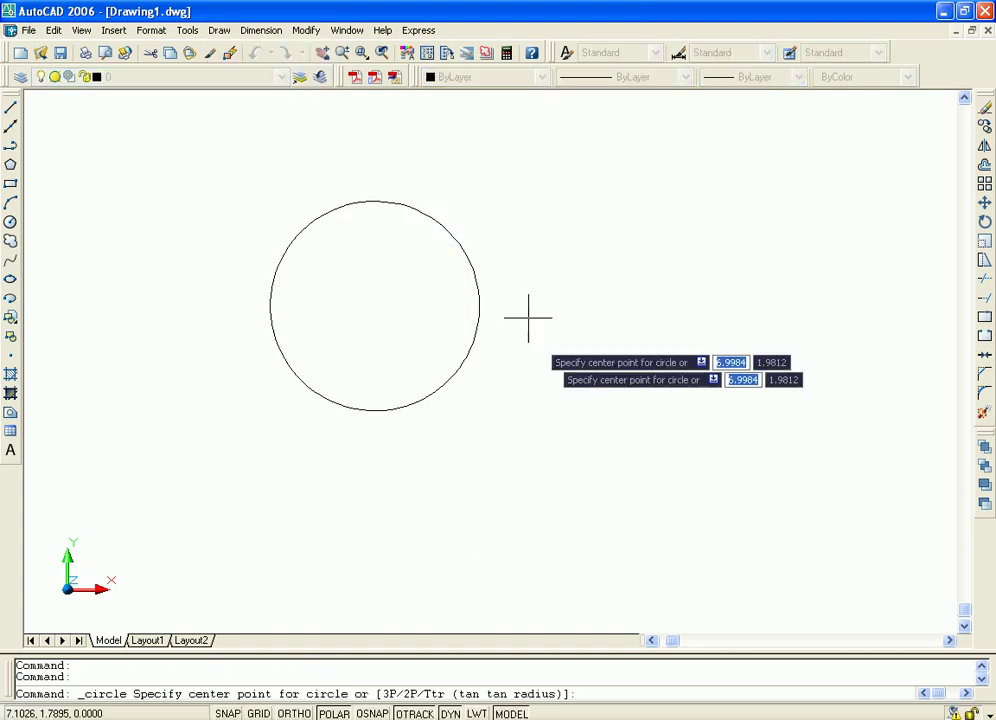
left_click(598, 348)
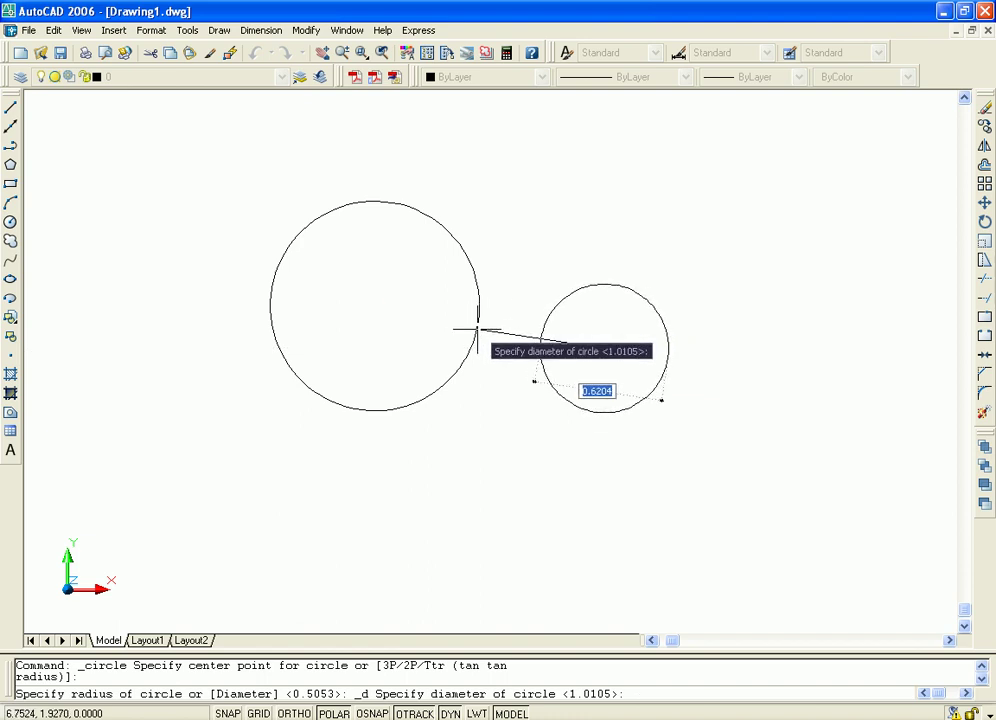
key("F3")
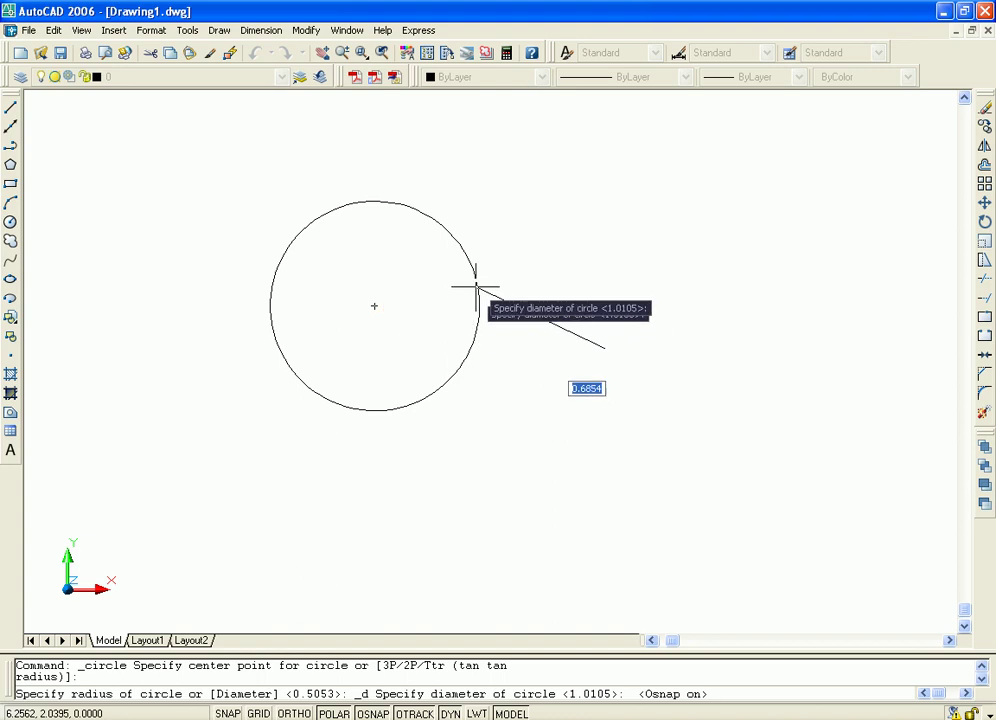
left_click(482, 345)
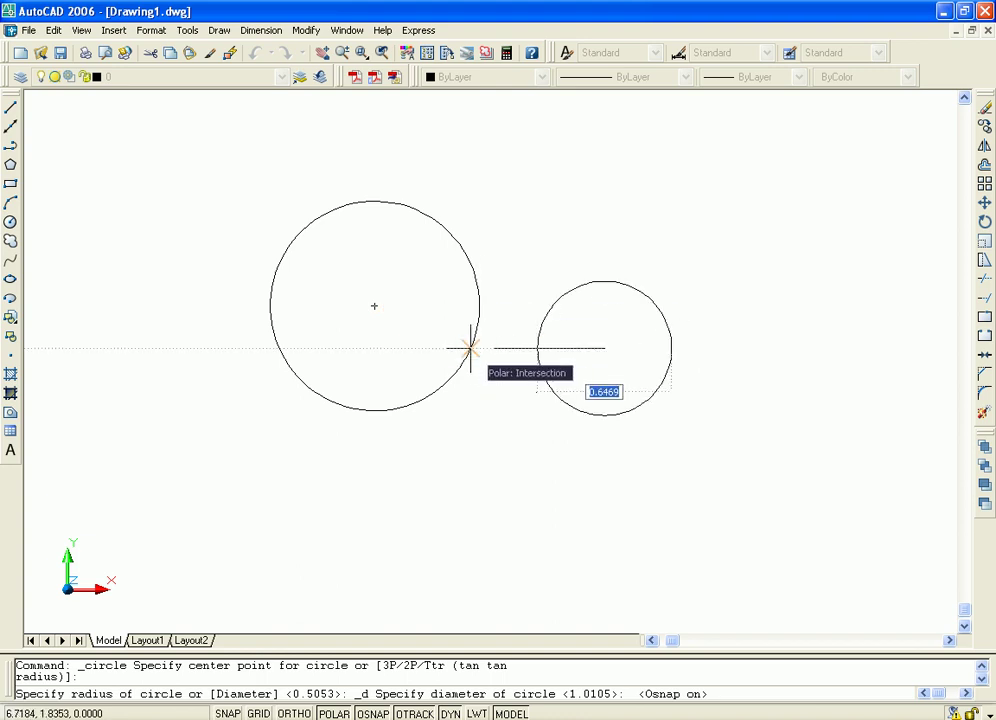
scroll(693, 429, "up", 3)
scroll(666, 391, "down", 4)
scroll(640, 380, "up", 2)
middle_click_drag(598, 367, 649, 373)
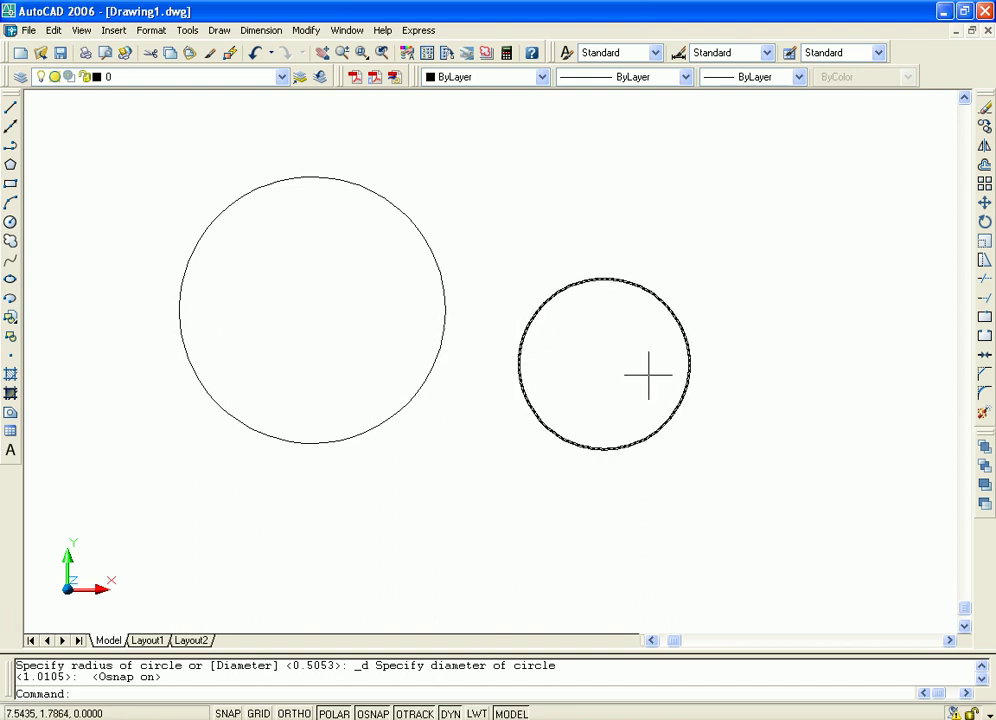
middle_click_drag(727, 333, 744, 361)
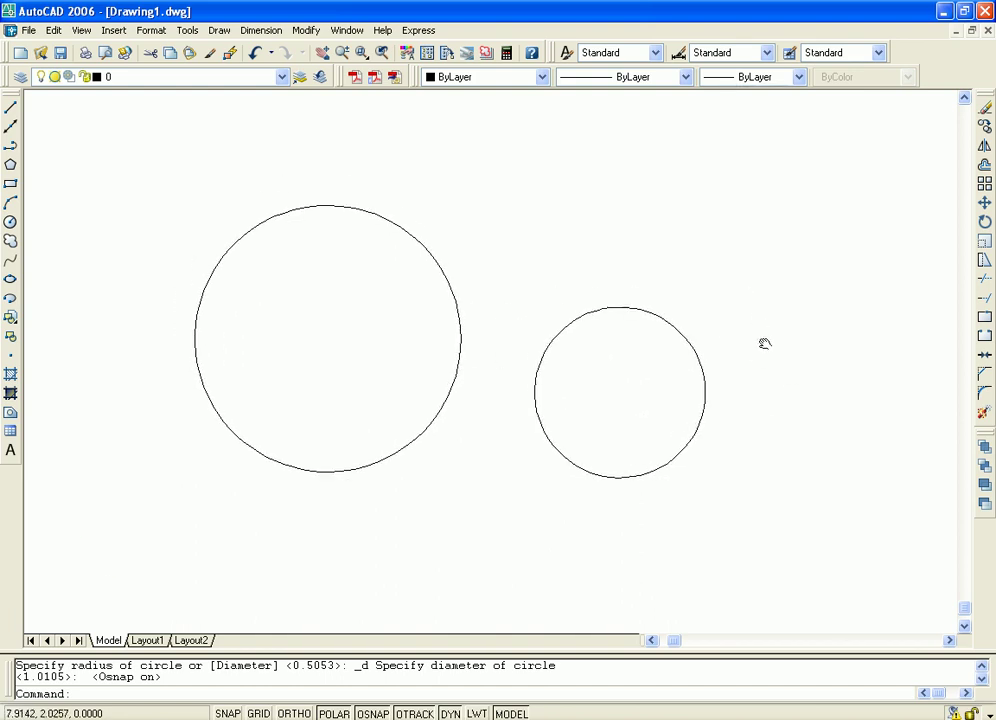
- Draw a Tan, Tan, Radius circle touching the large and smaller circles
left_click(221, 31)
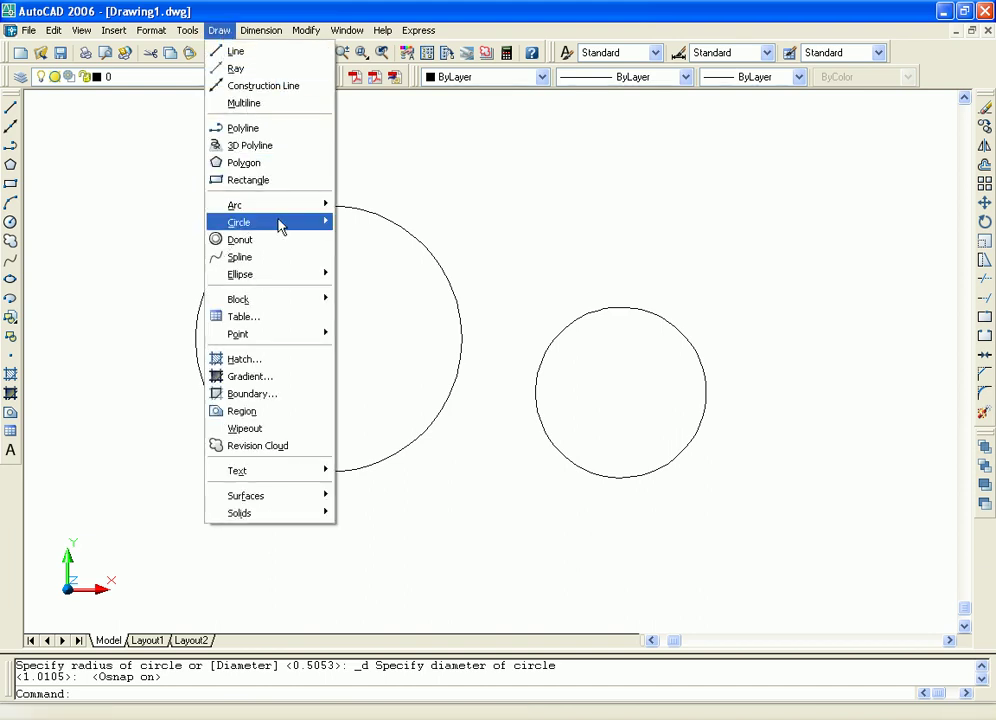
mouse_move(240, 222)
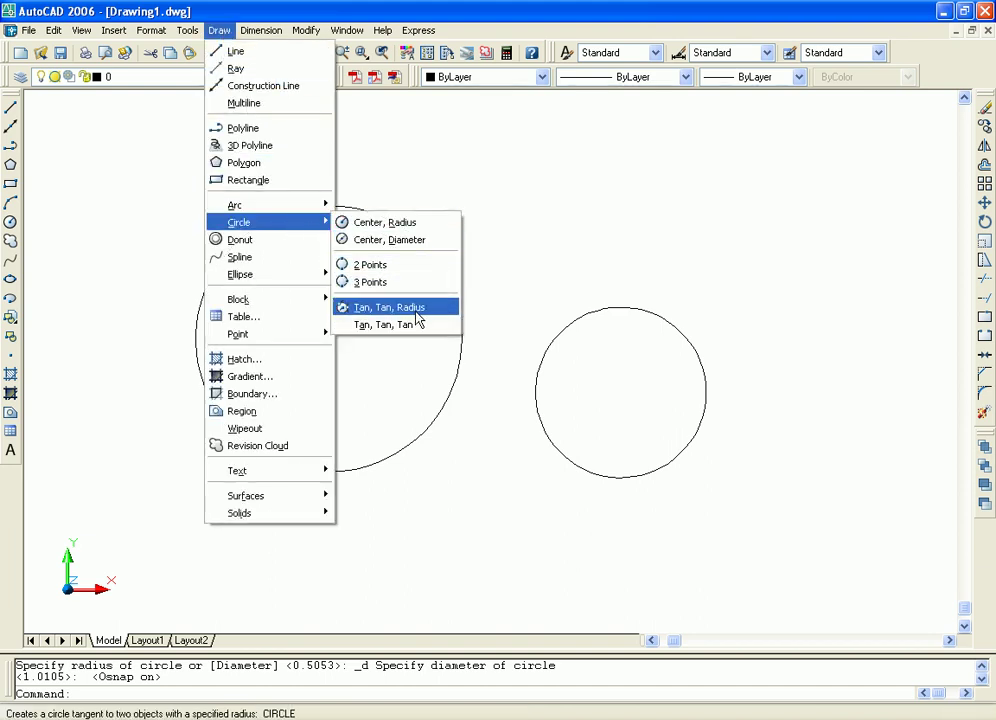
left_click(415, 309)
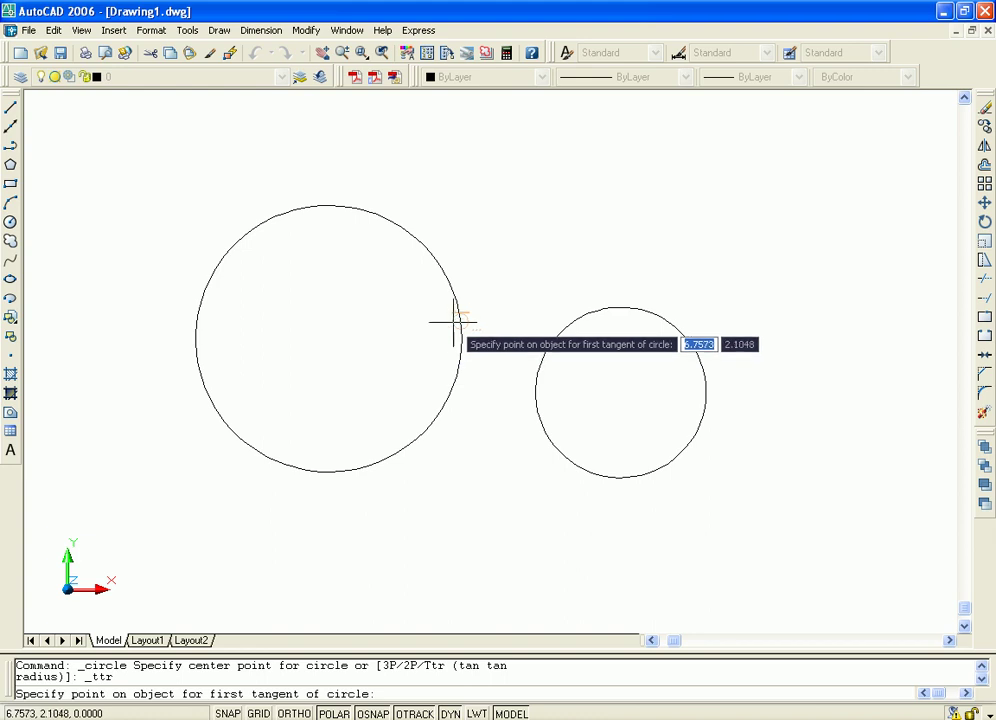
left_click(457, 310)
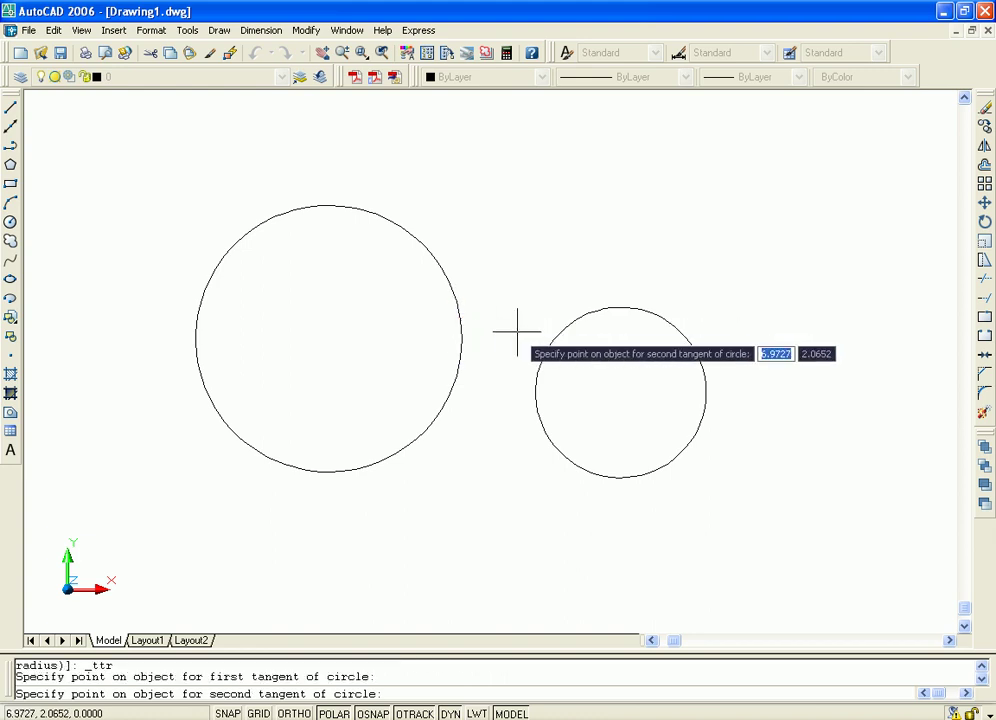
left_click(559, 331)
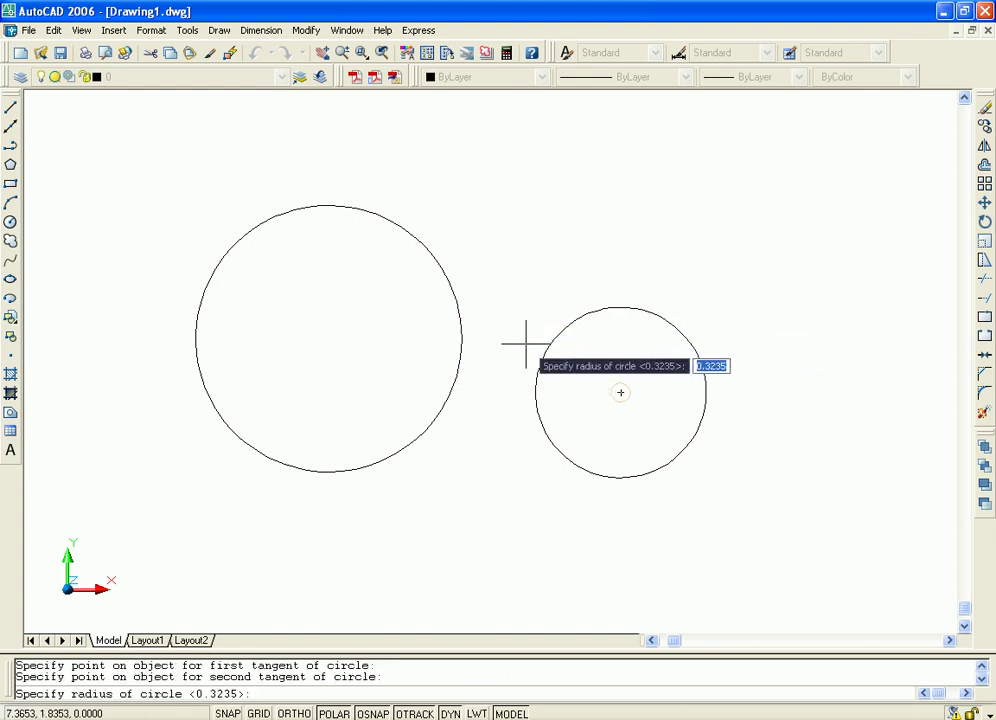
left_click(492, 367)
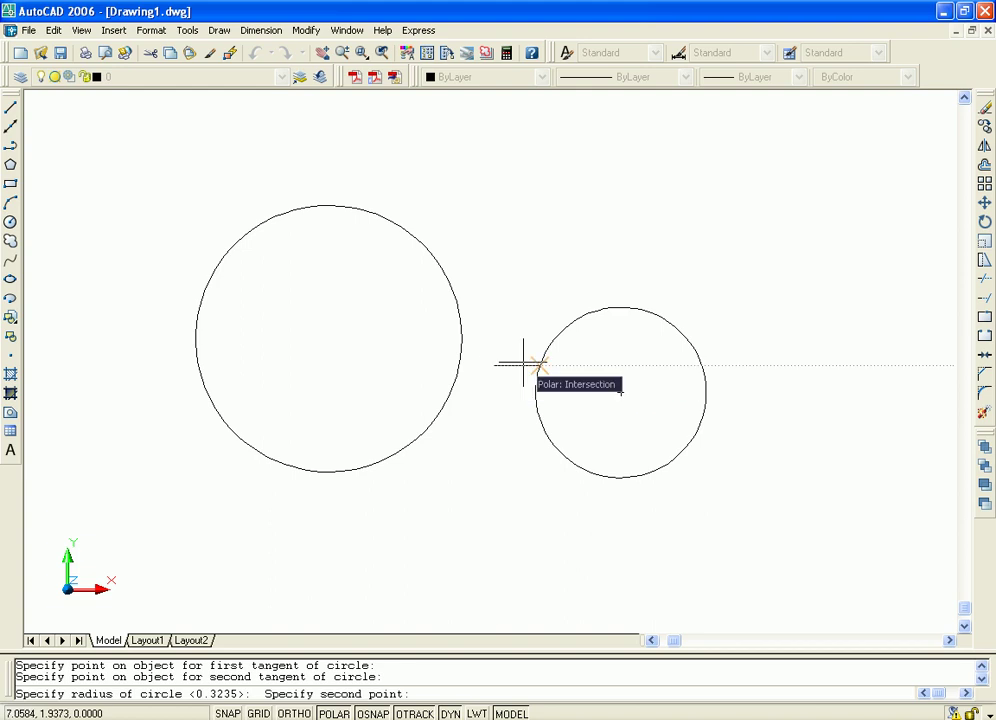
left_click(538, 367)
- Zoom and pan to centre the three circles in the view
scroll(736, 467, "up", 1)
scroll(731, 462, "up", 1)
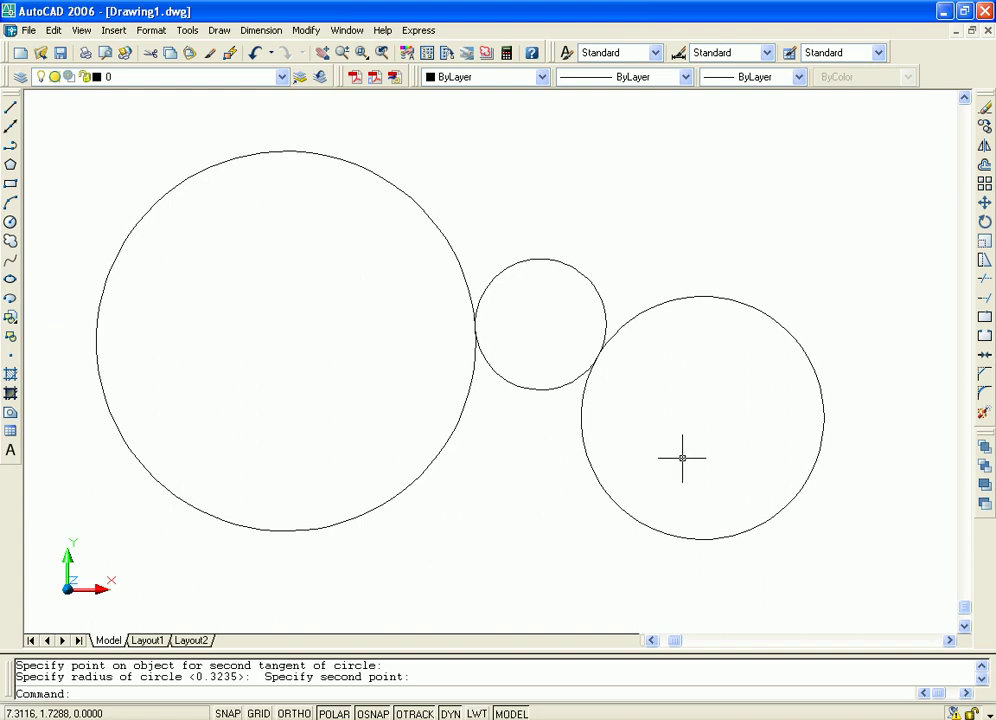
scroll(551, 400, "up", 1)
scroll(590, 412, "down", 3)
scroll(576, 425, "up", 1)
mouse_move(576, 427)
middle_mouse_down()
mouse_move(591, 420)
mouse_move(579, 437)
middle_mouse_up()
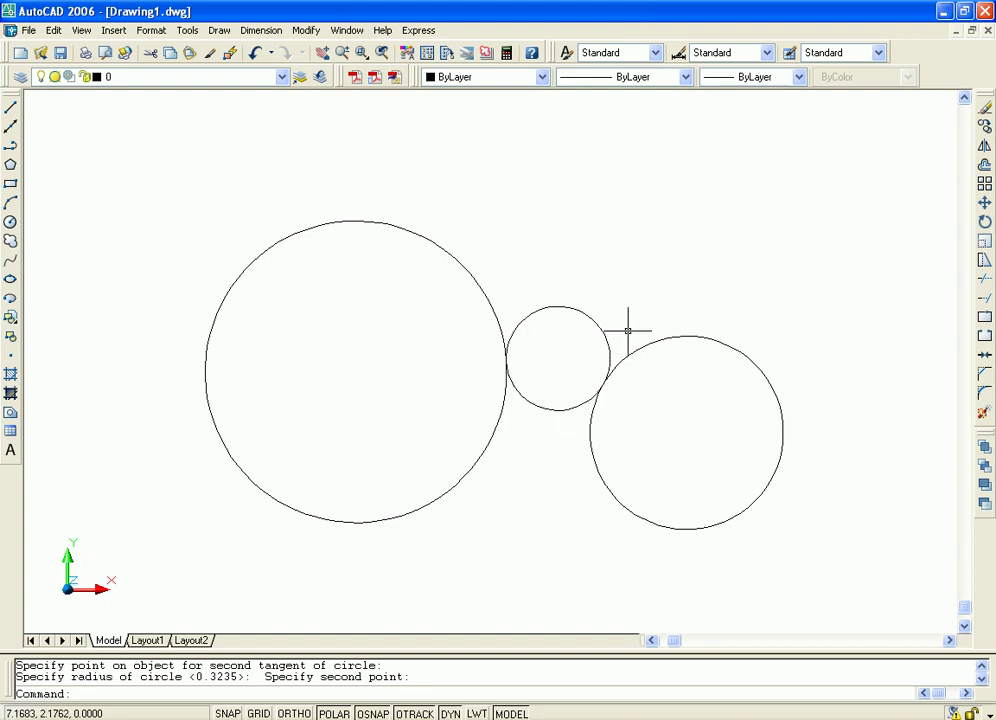
scroll(660, 298, "up", 3)
scroll(632, 322, "down", 2)
middle_click_drag(632, 322, 632, 282)
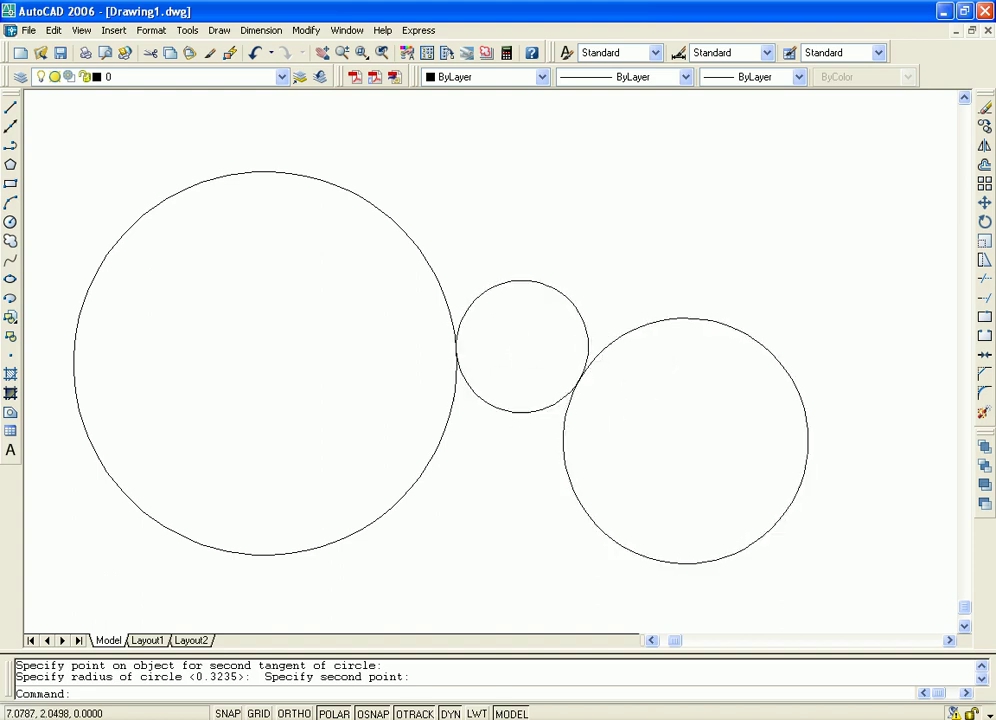
scroll(560, 358, "up", 3)
scroll(520, 351, "down", 4)
middle_click_drag(531, 348, 556, 338)
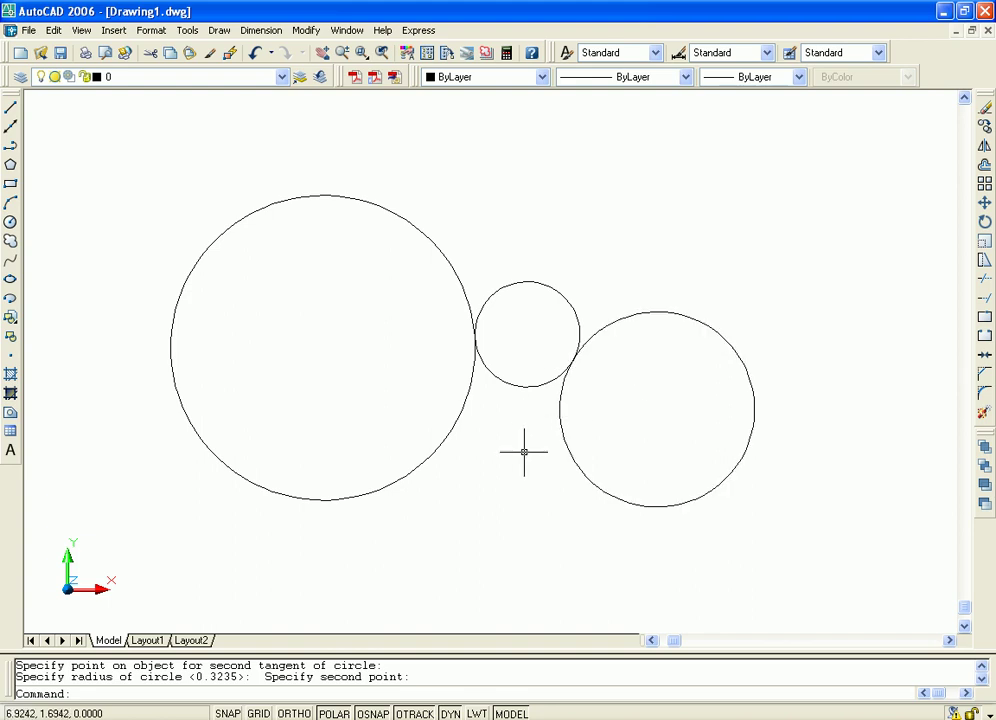
middle_click_drag(524, 452, 512, 484)
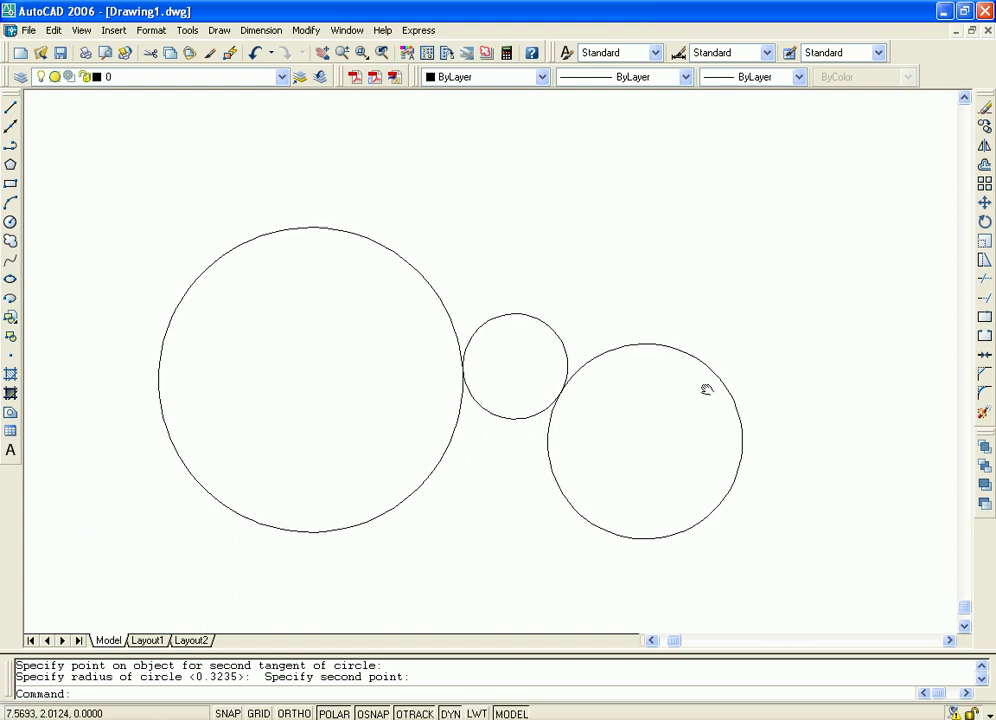
middle_click_drag(706, 390, 721, 420)
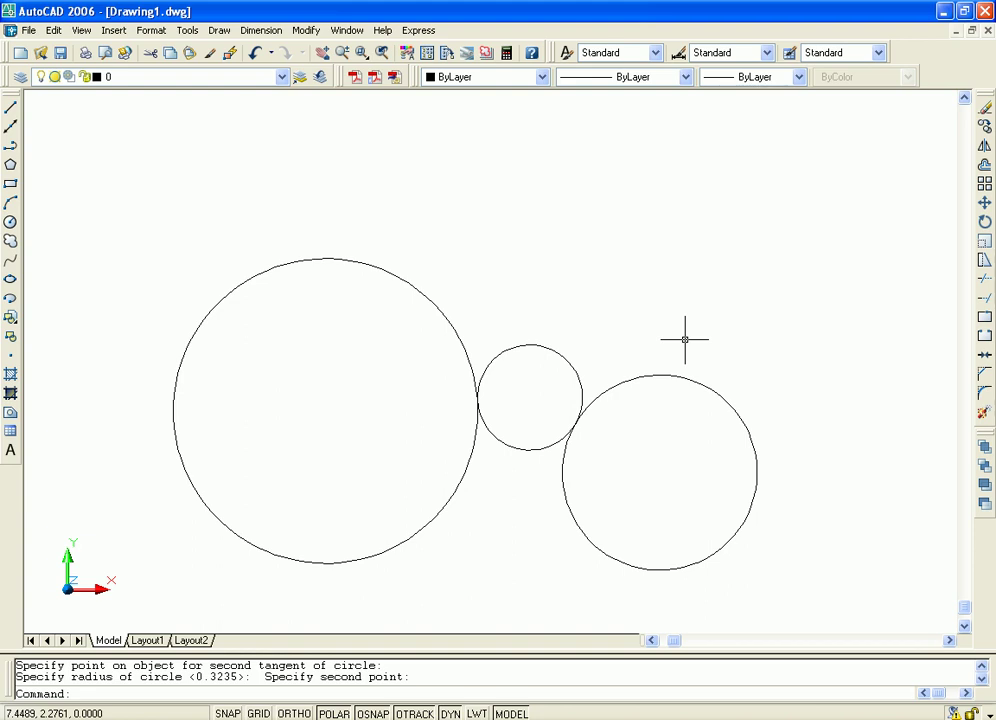
- Draw a Tan, Tan, Tan circle touching the large circle and two smaller circles
left_click(219, 31)
mouse_move(260, 222)
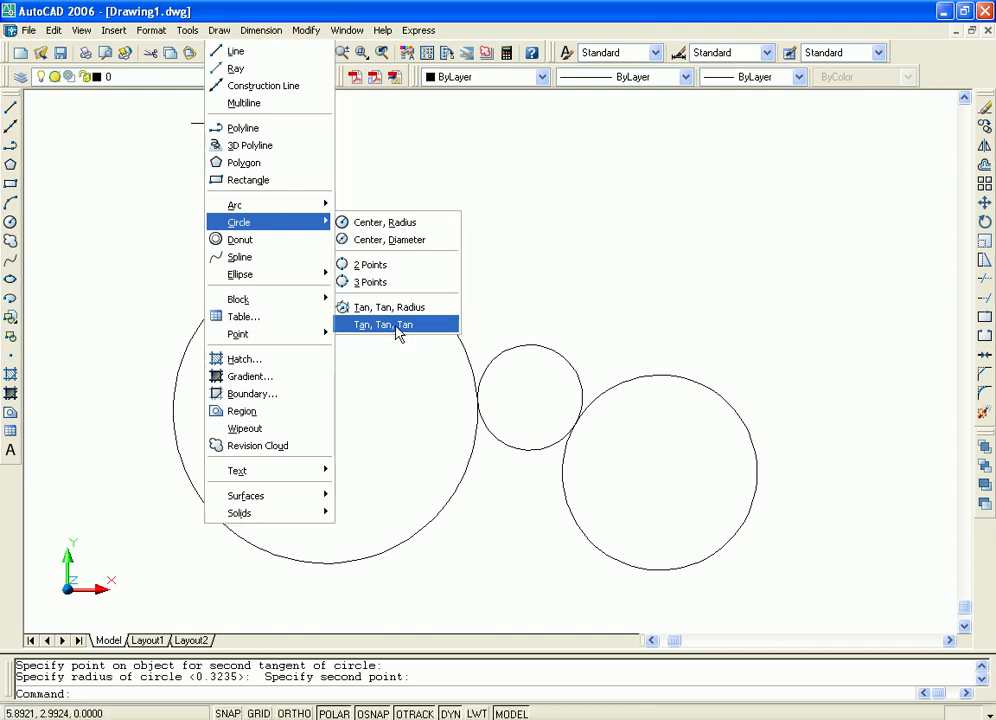
left_click(397, 325)
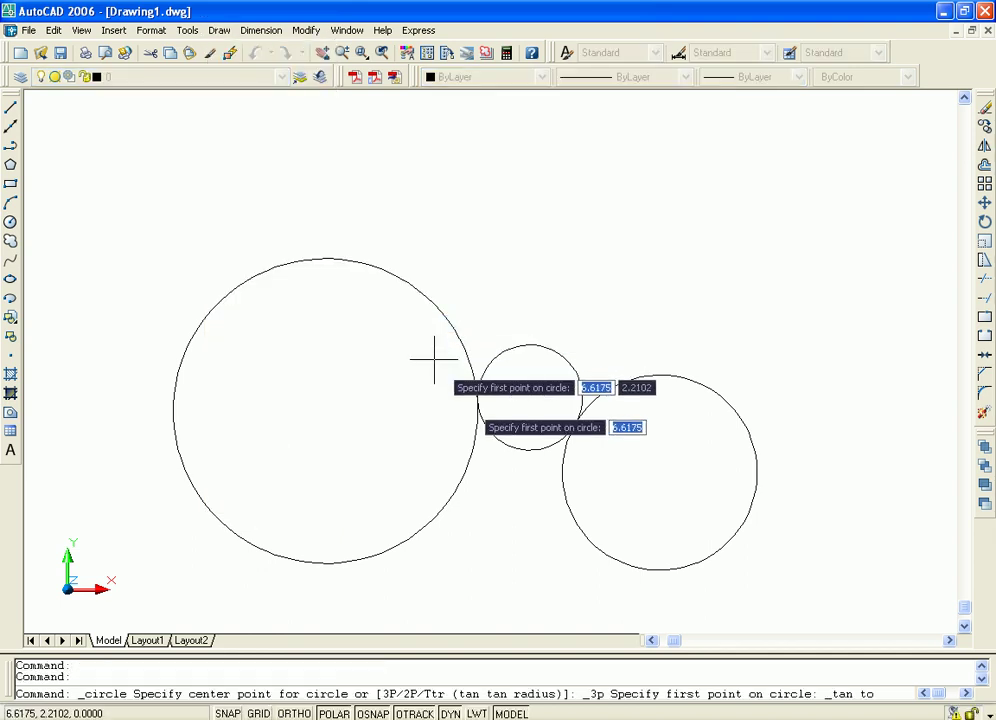
left_click(460, 476)
left_click(515, 447)
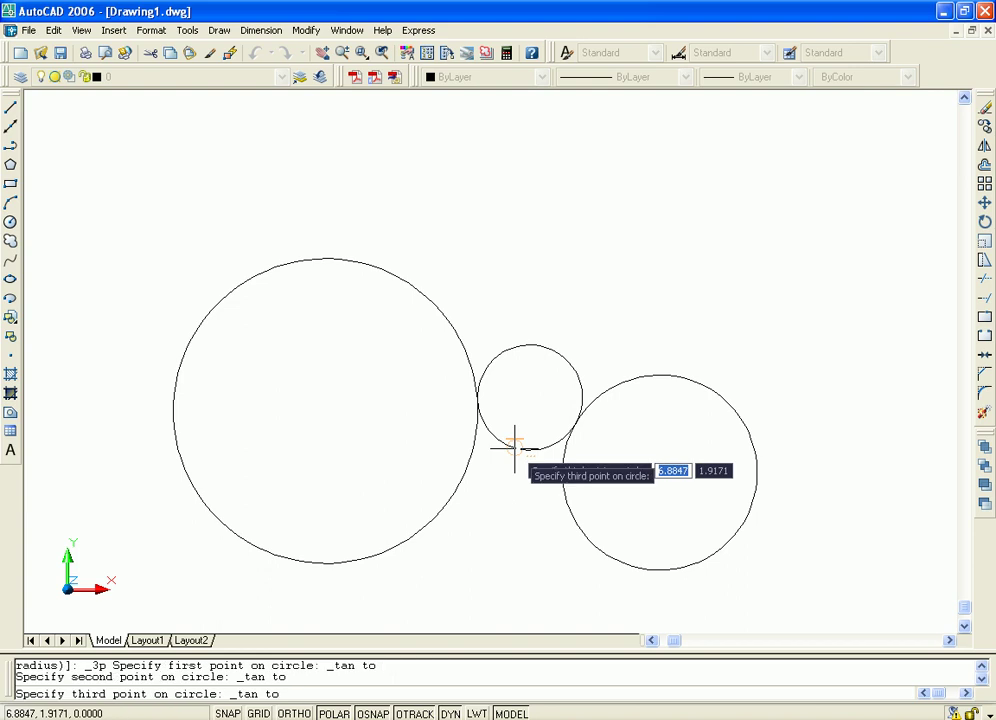
left_click(562, 488)
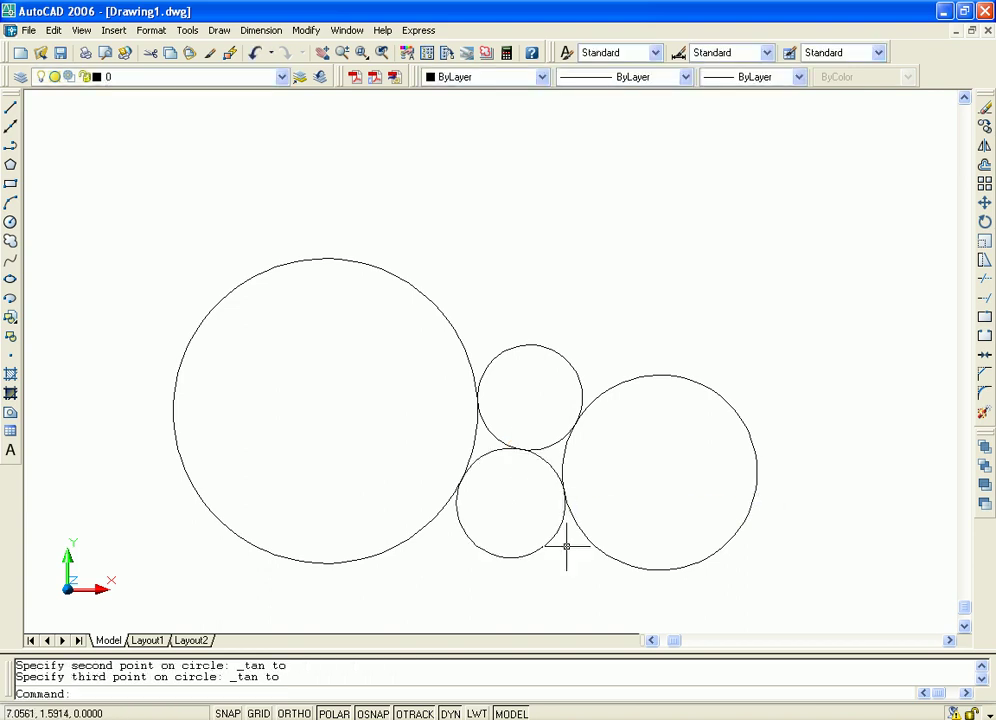
middle_click_drag(817, 495, 781, 381)
scroll(775, 395, "up", 2)
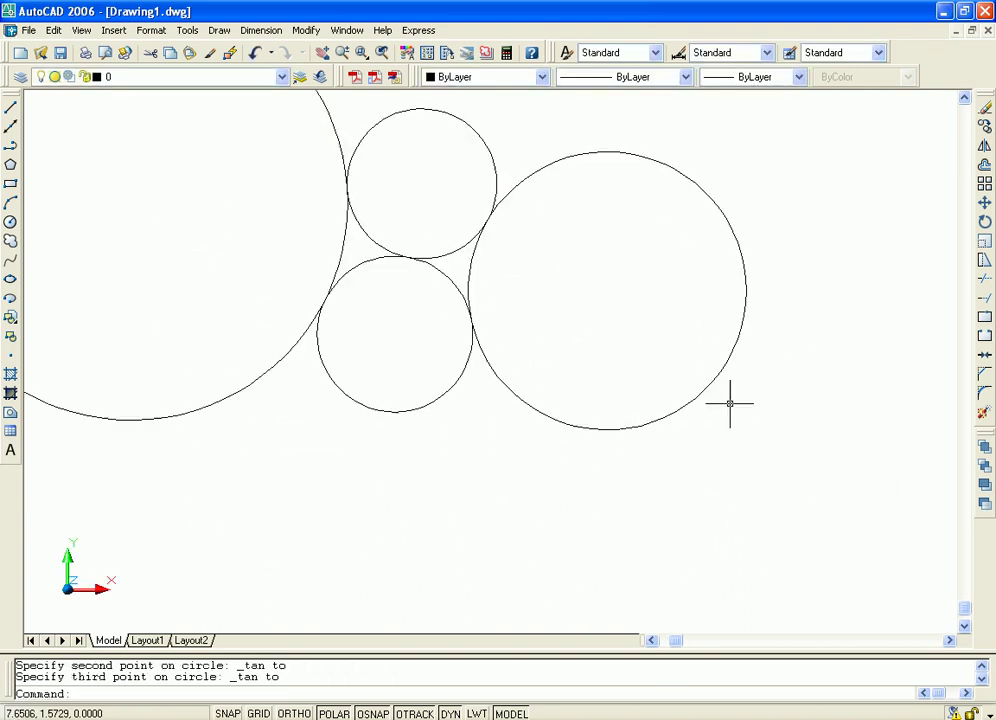
middle_click_drag(594, 333, 667, 409)
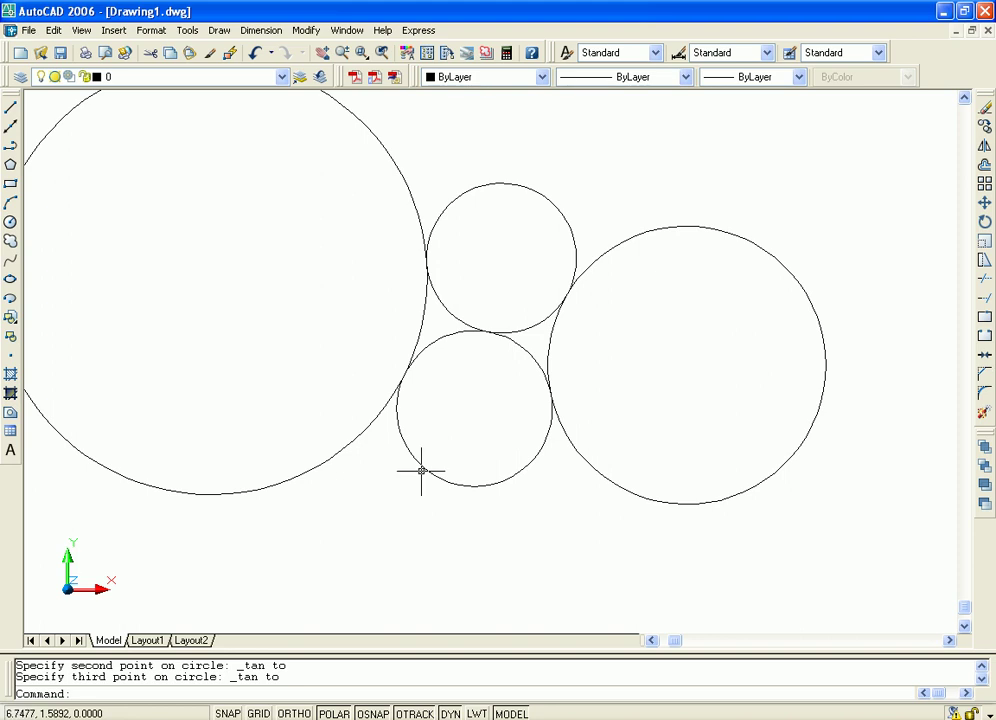
left_click(218, 30)
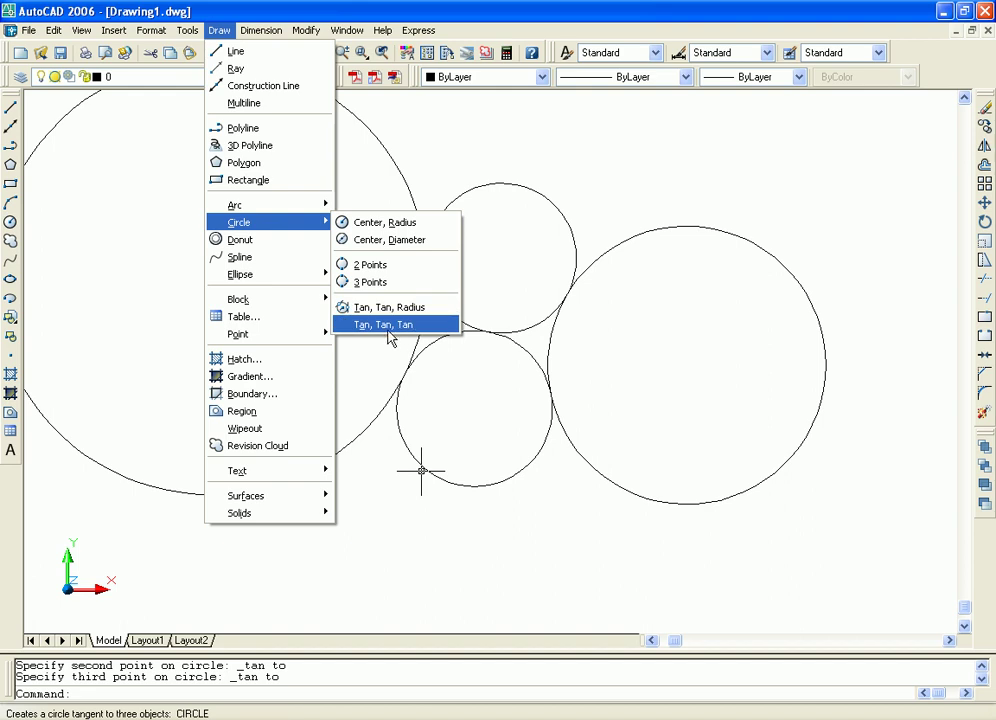
left_click(394, 322)
left_click(434, 329)
left_click(630, 555)
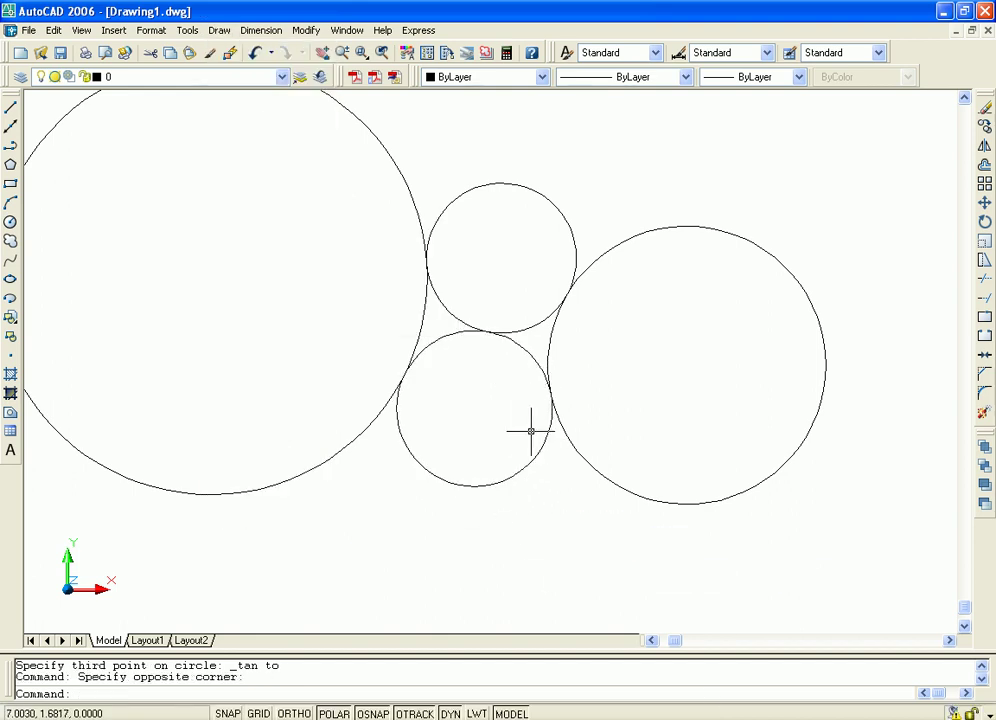
left_click(517, 353)
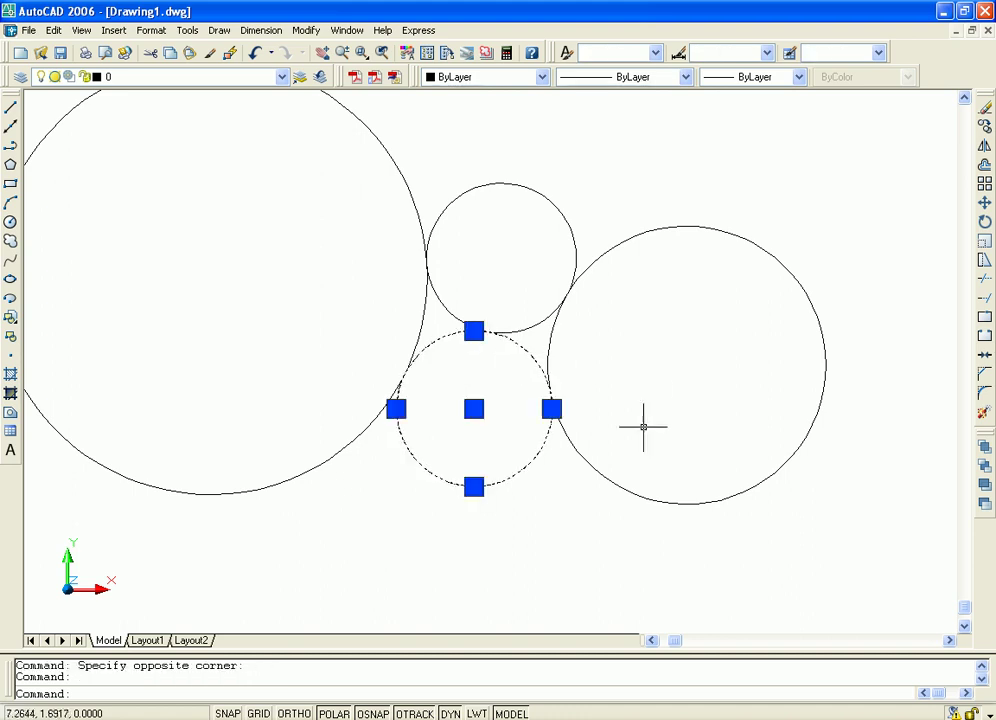
scroll(660, 415, "up", 2)
scroll(640, 400, "up", 2)
middle_click_drag(600, 392, 722, 422)
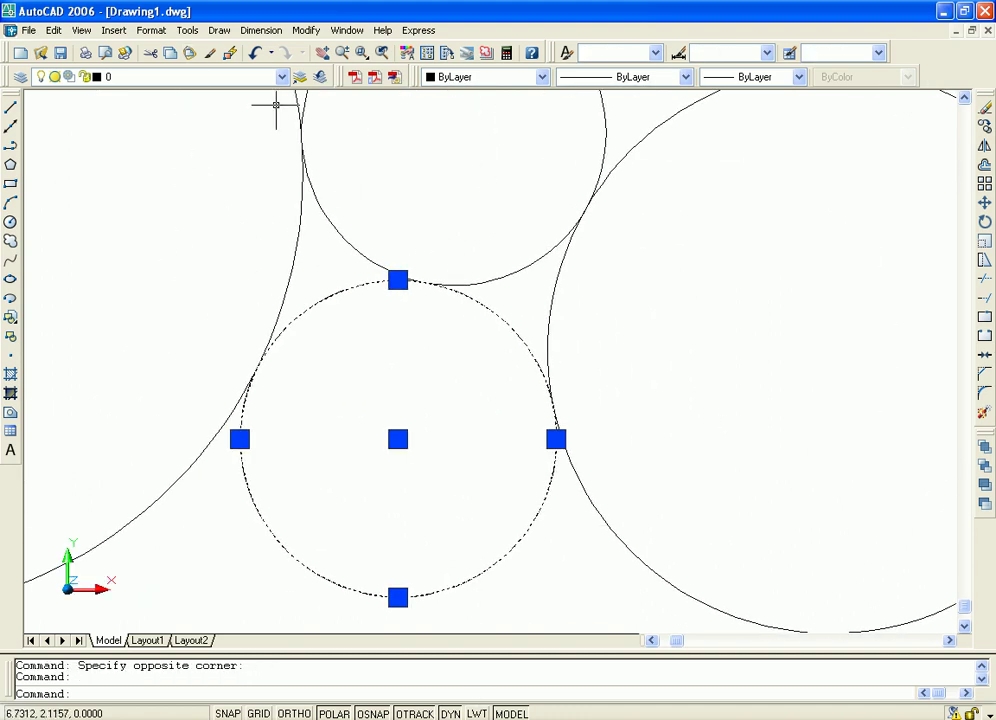
scroll(845, 320, "down", 4)
scroll(823, 329, "down", 2)
scroll(823, 329, "up", 3)
middle_click_drag(683, 273, 628, 302)
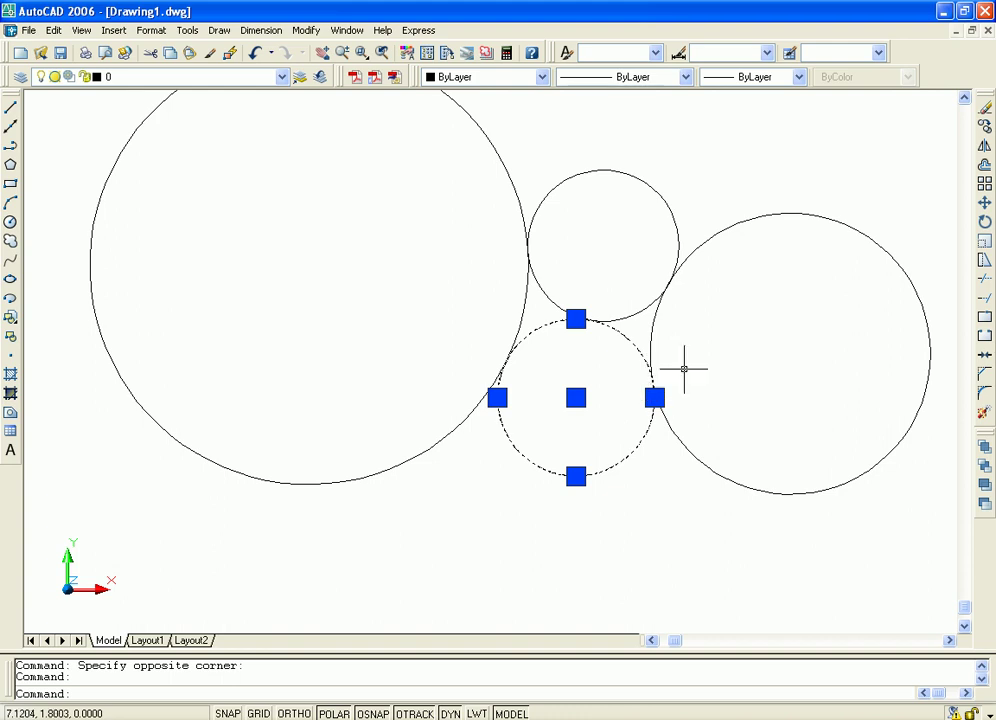
- Add an R0.1810 radius dimension to the lower middle circle, placed to its left
left_click(261, 33)
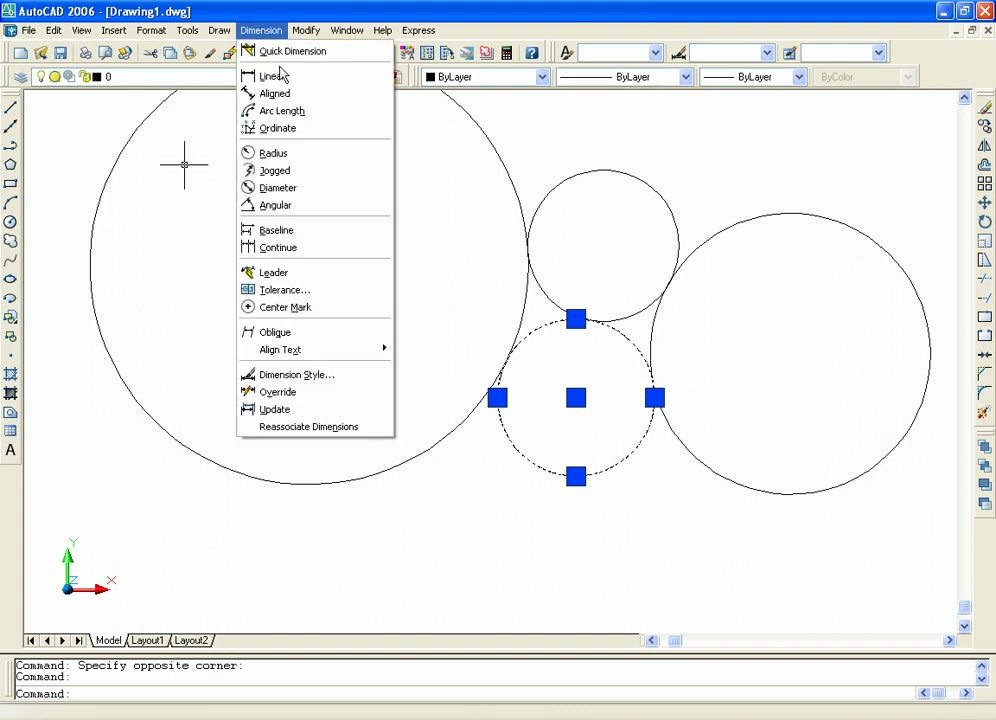
left_click(272, 154)
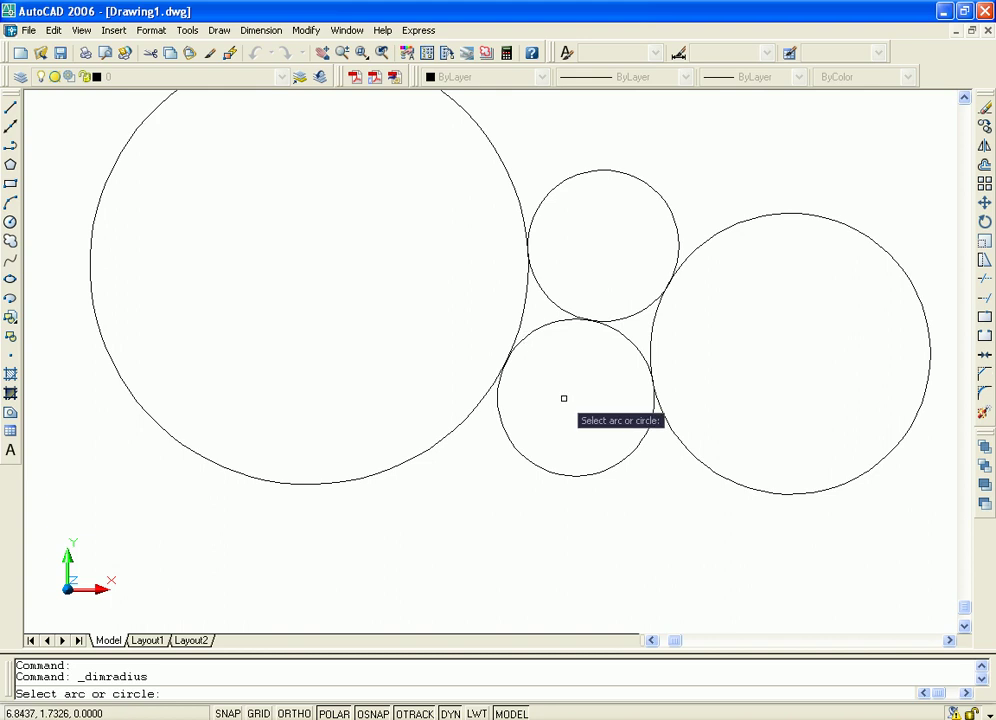
left_click(618, 328)
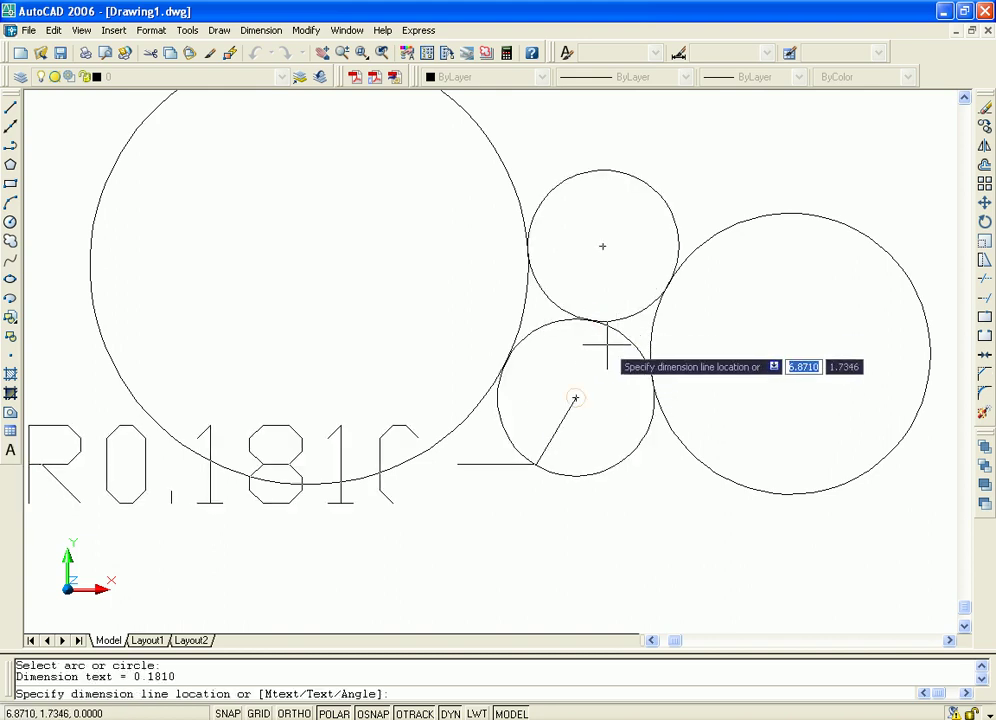
left_click(600, 386)
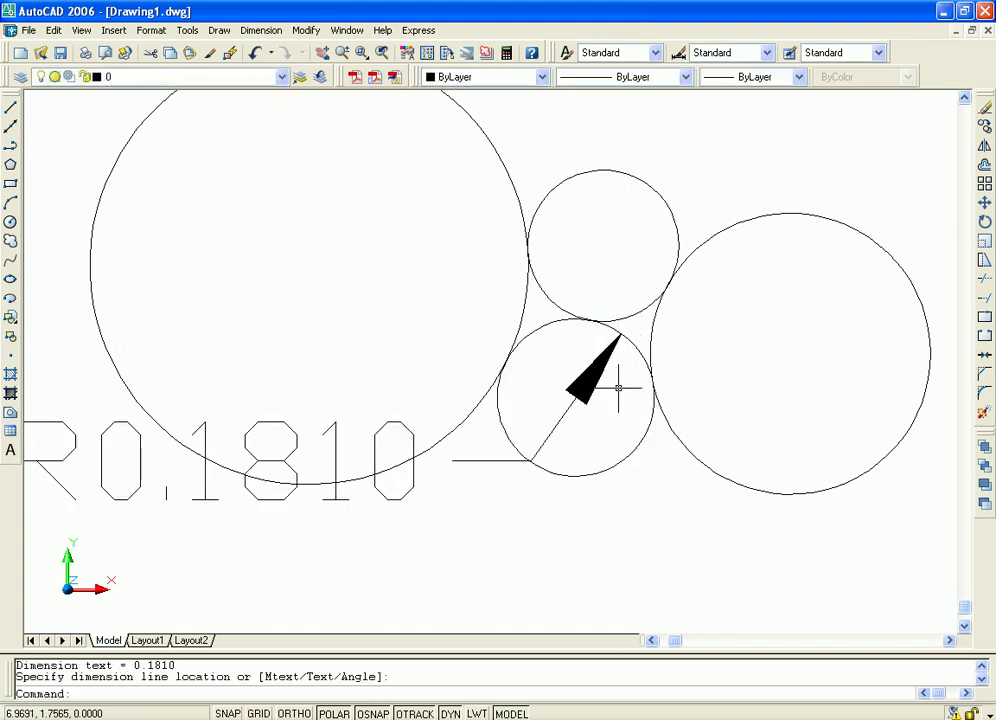
mouse_move(525, 567)
middle_mouse_down()
mouse_move(622, 535)
mouse_move(620, 525)
mouse_move(567, 521)
middle_mouse_up()
scroll(565, 527, "down", 2)
scroll(563, 525, "up", 2)
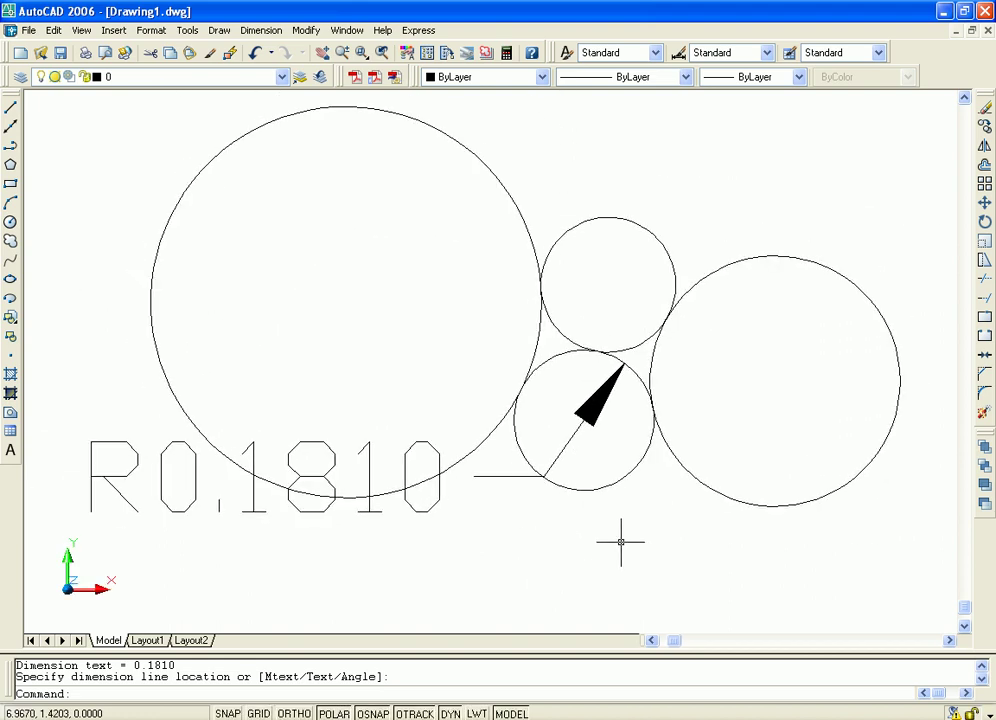
middle_click_drag(622, 540, 580, 547)
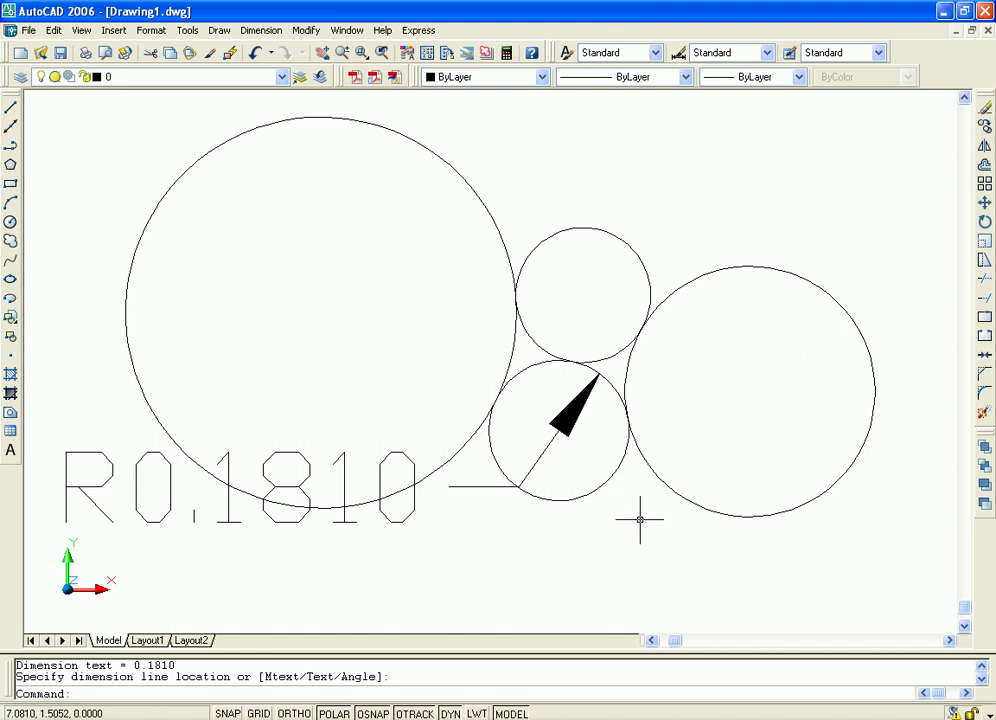
middle_click_drag(647, 516, 584, 540)
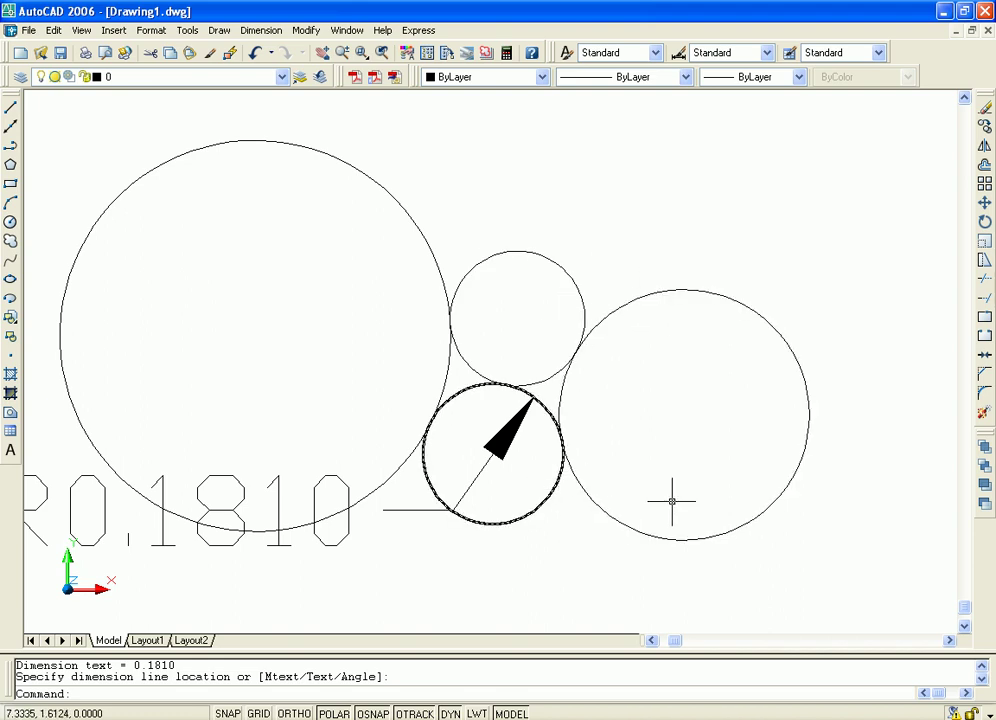
middle_click_drag(671, 500, 705, 421)
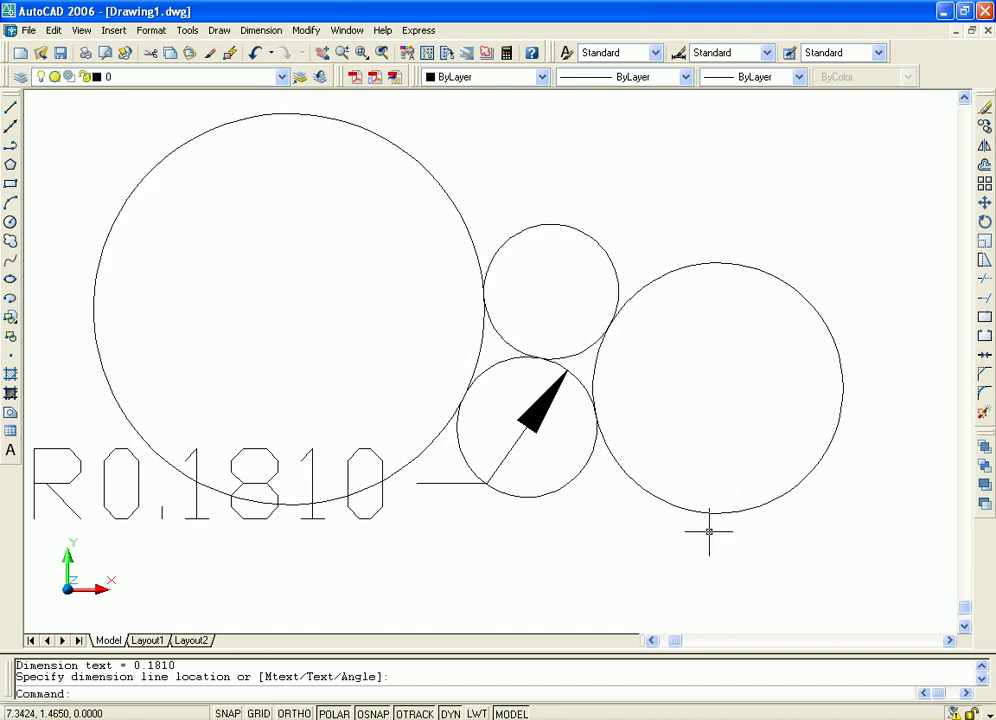
middle_click_drag(661, 516, 666, 541)
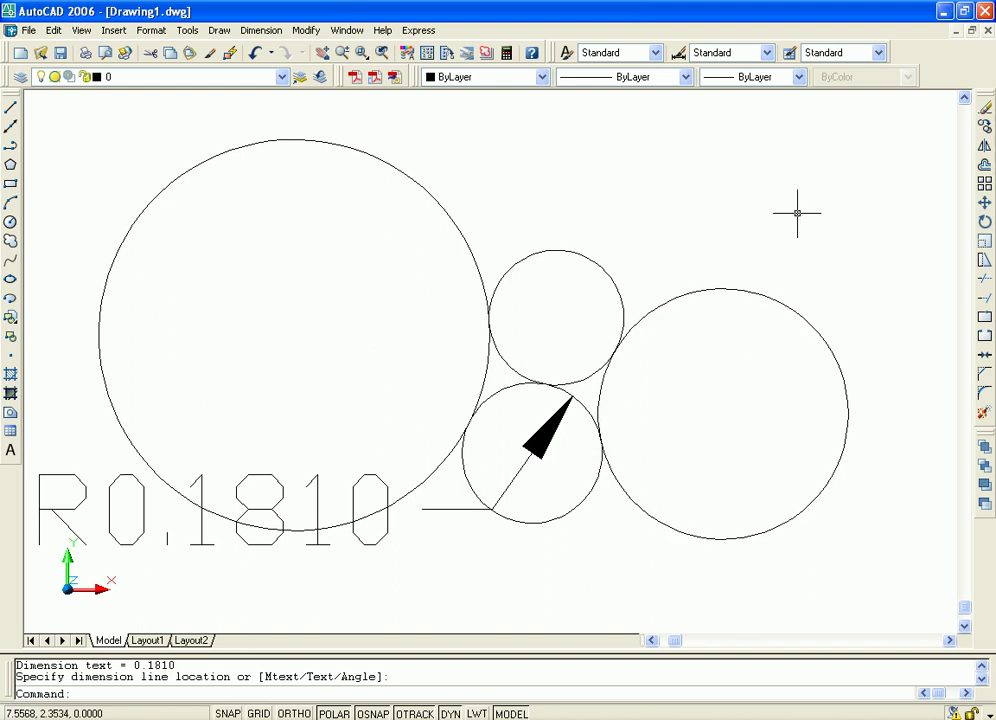
- Erase all circles and the dimension with Ctrl+A and Delete
middle_click_drag(600, 204, 651, 184)
scroll(656, 196, "down", 2)
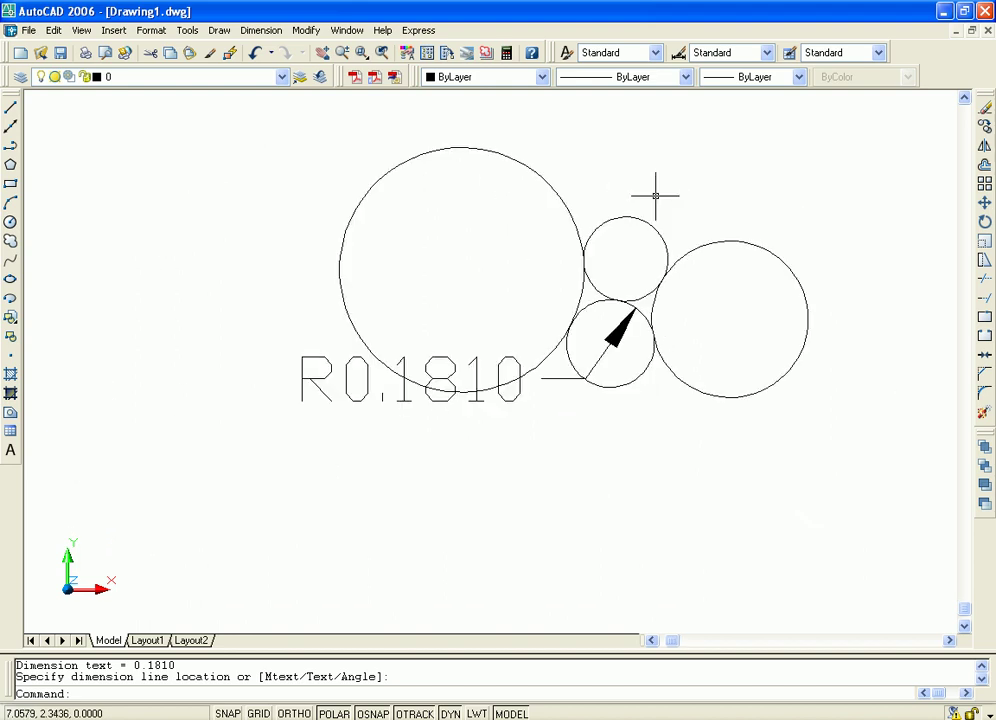
key("ctrl+a")
key("Delete")
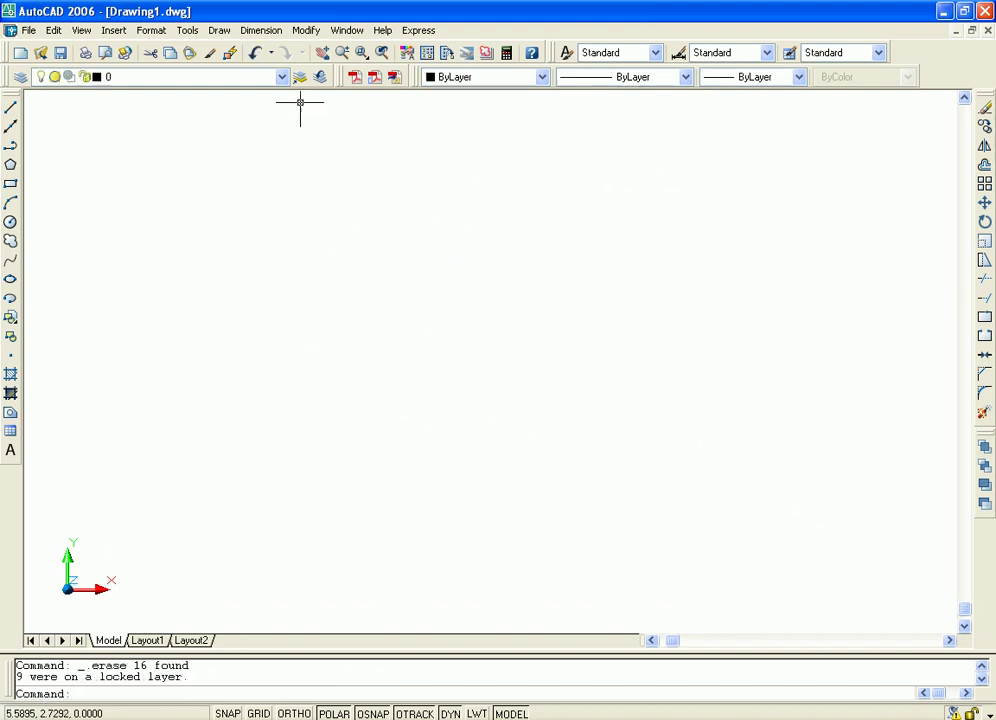
- Set the donut's inside and outside diameters and place a filled donut near centre
key("alt+d")
mouse_move(240, 222)
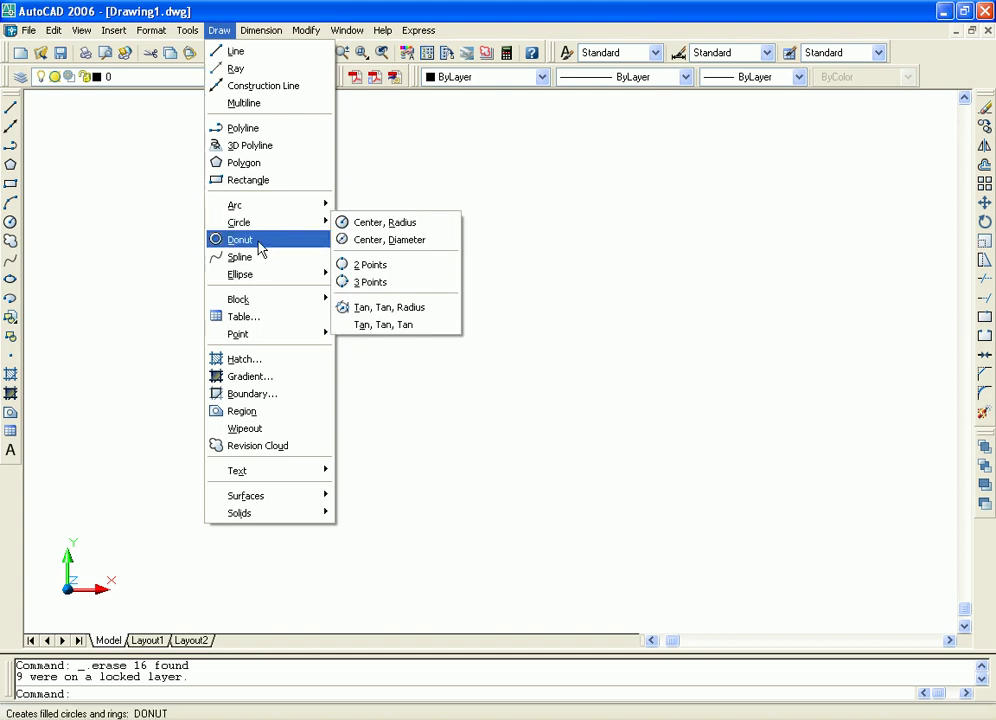
left_click(258, 245)
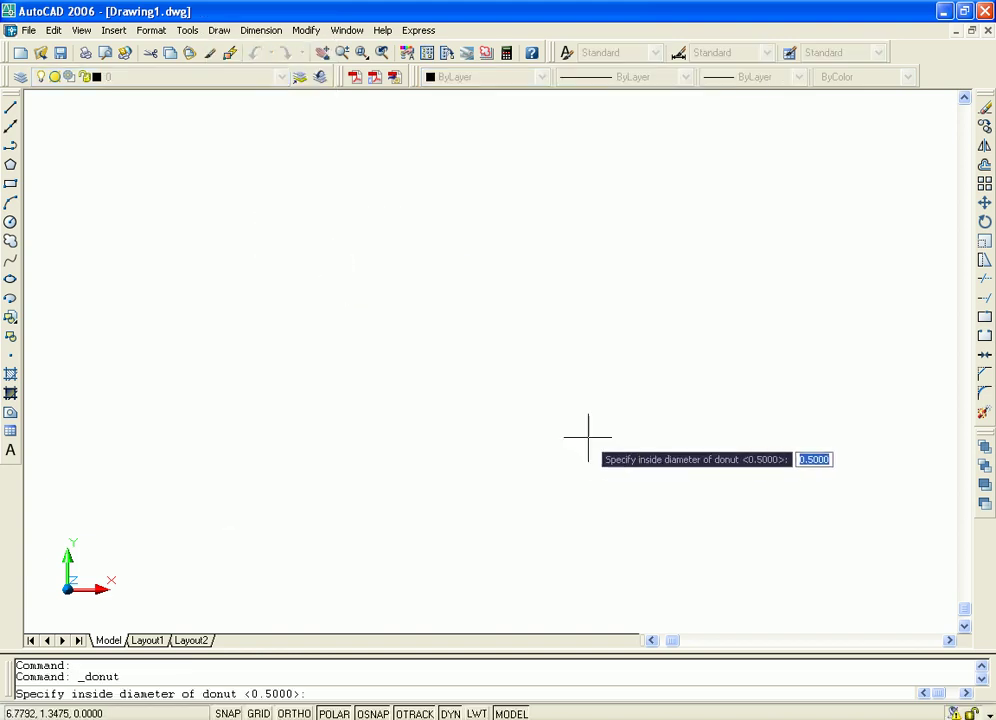
left_click(613, 386)
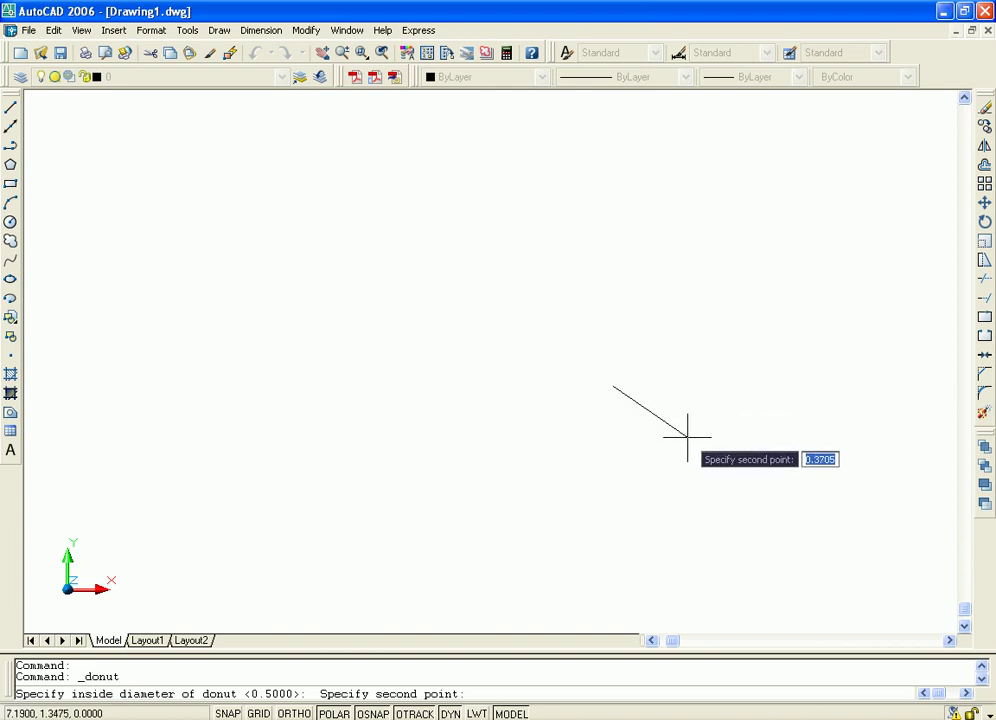
left_click(726, 460)
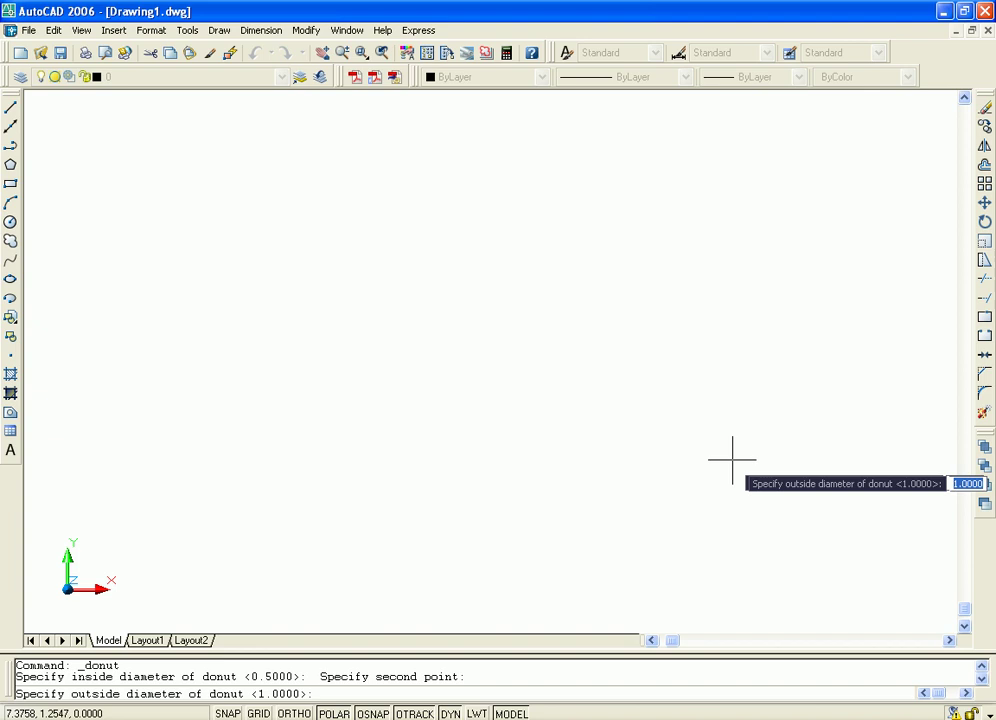
left_click(740, 462)
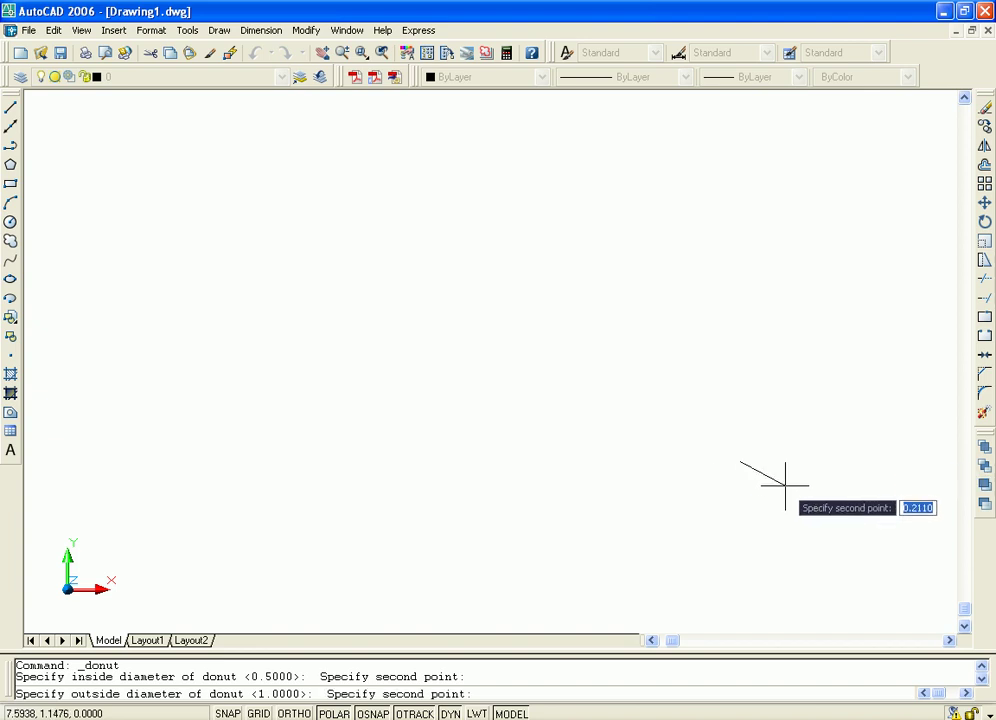
left_click(767, 473)
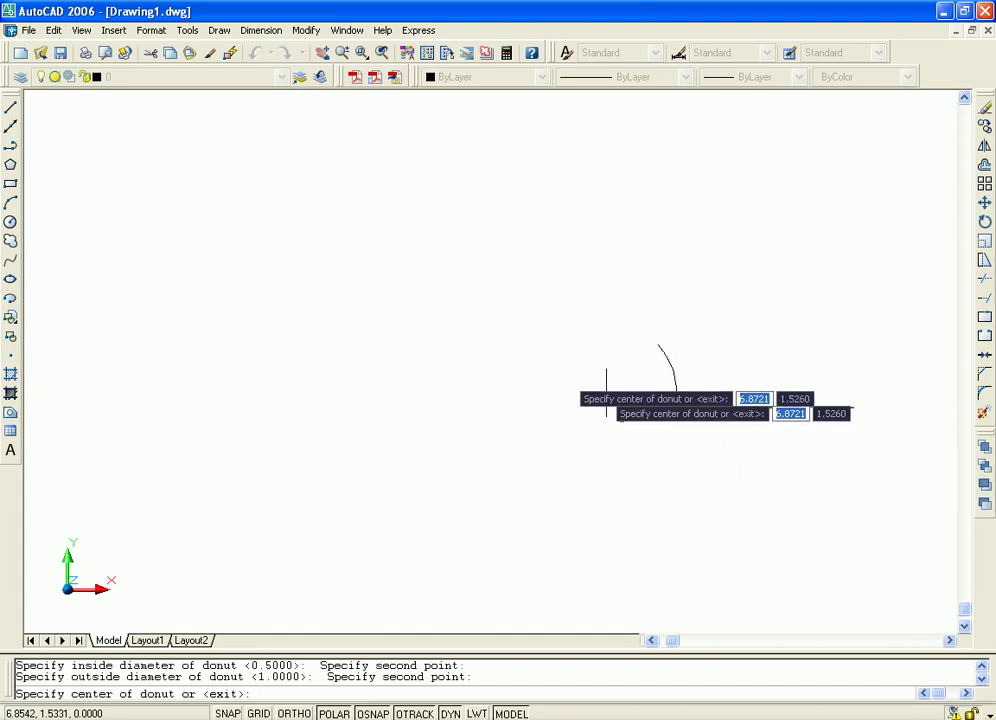
left_click(543, 348)
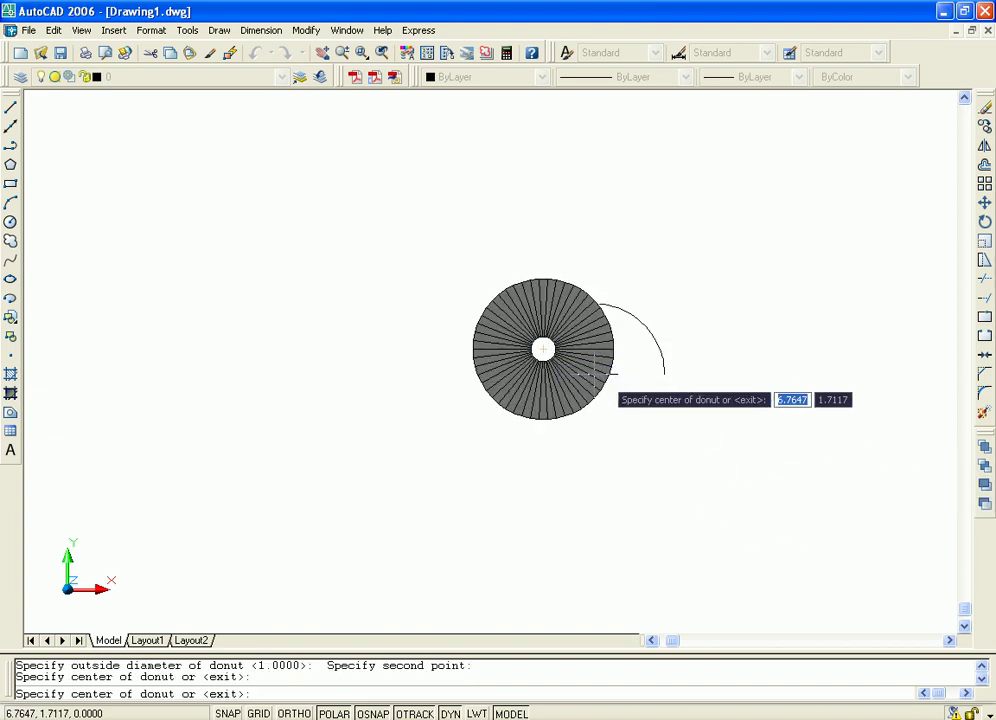
- Place a second donut to the right, then erase it
left_click(747, 348)
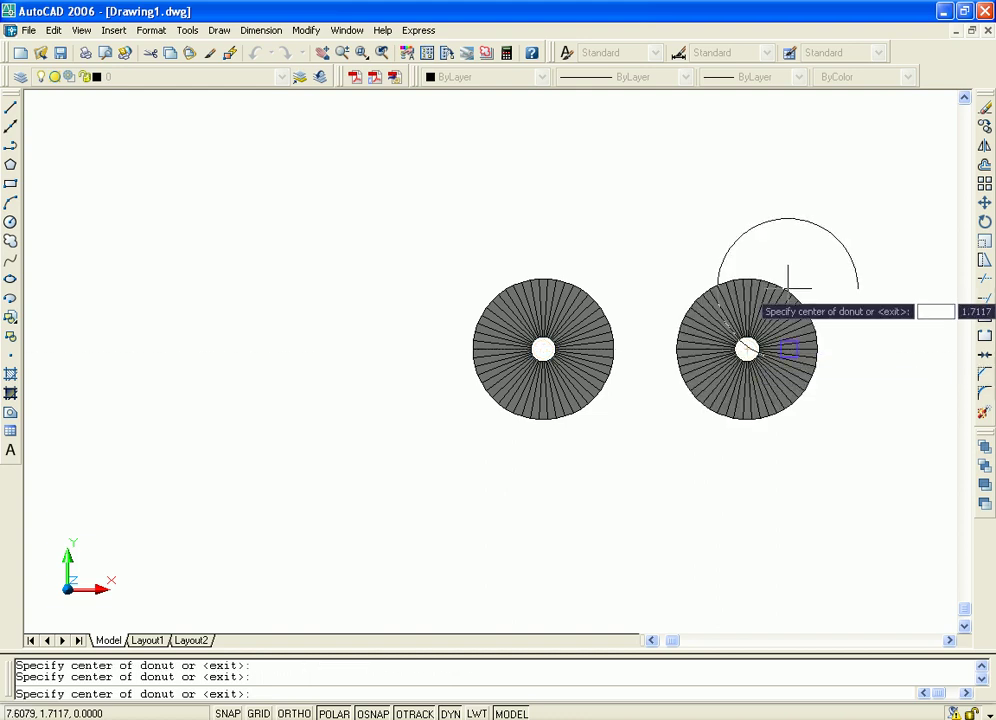
key("ctrl+z")
key("Escape")
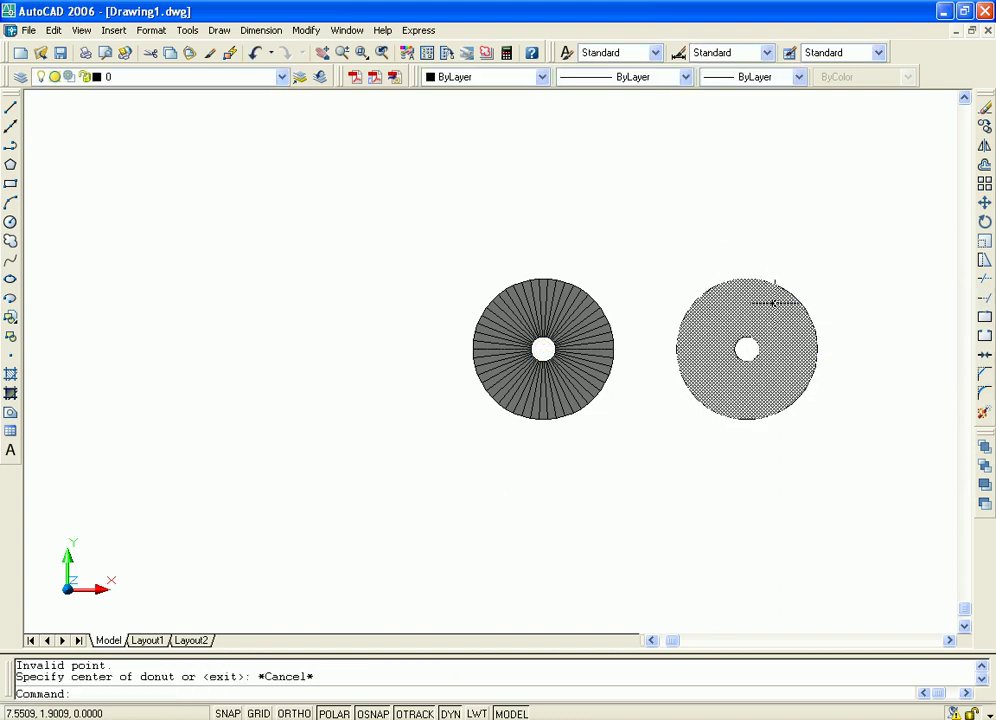
left_click(794, 322)
key("Delete")
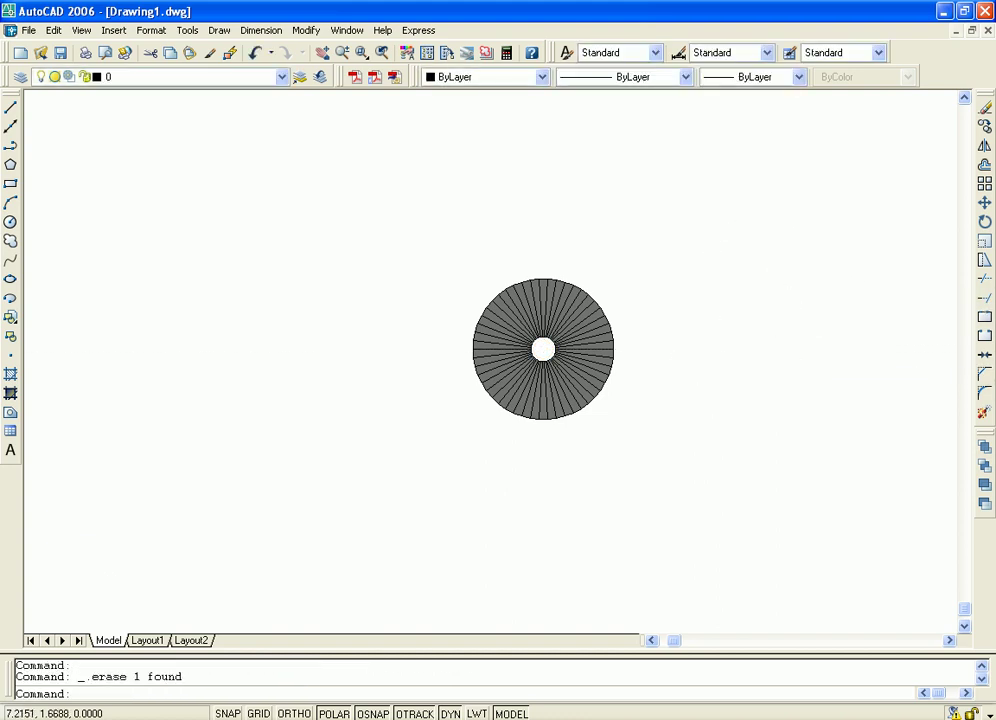
scroll(697, 345, "up", 3)
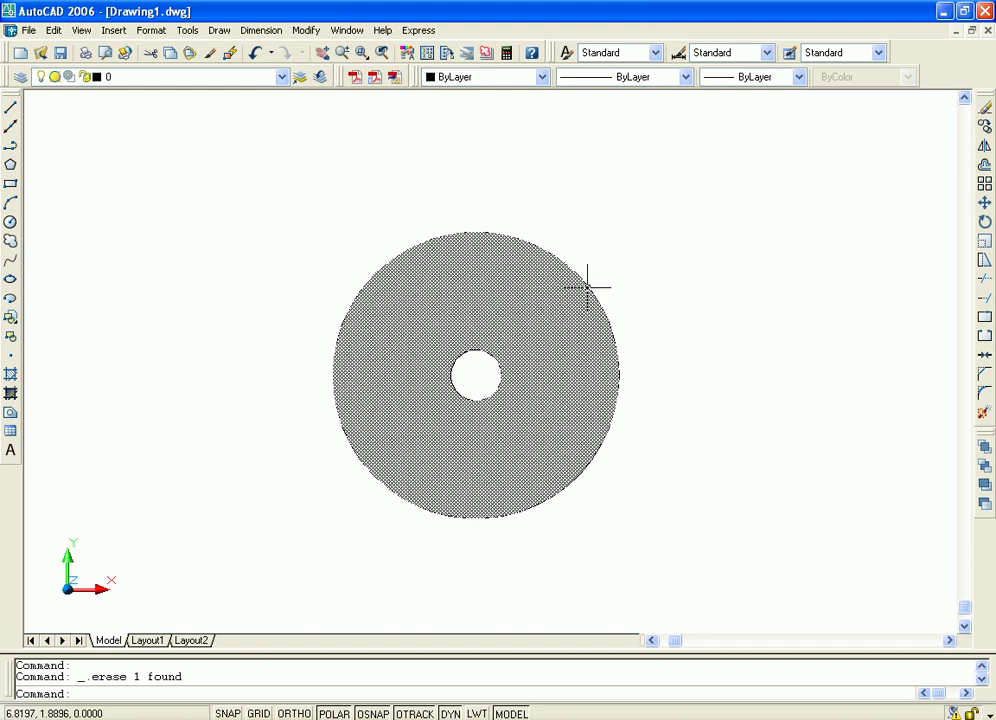
left_click(588, 287)
left_click(81, 30)
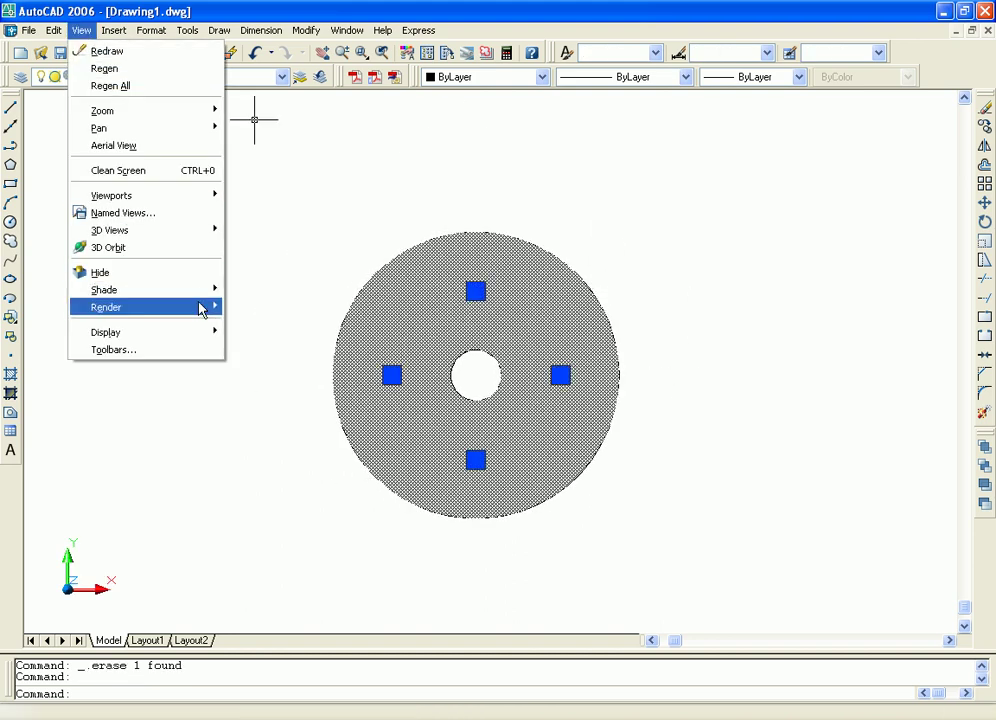
mouse_move(140, 307)
left_click(272, 309)
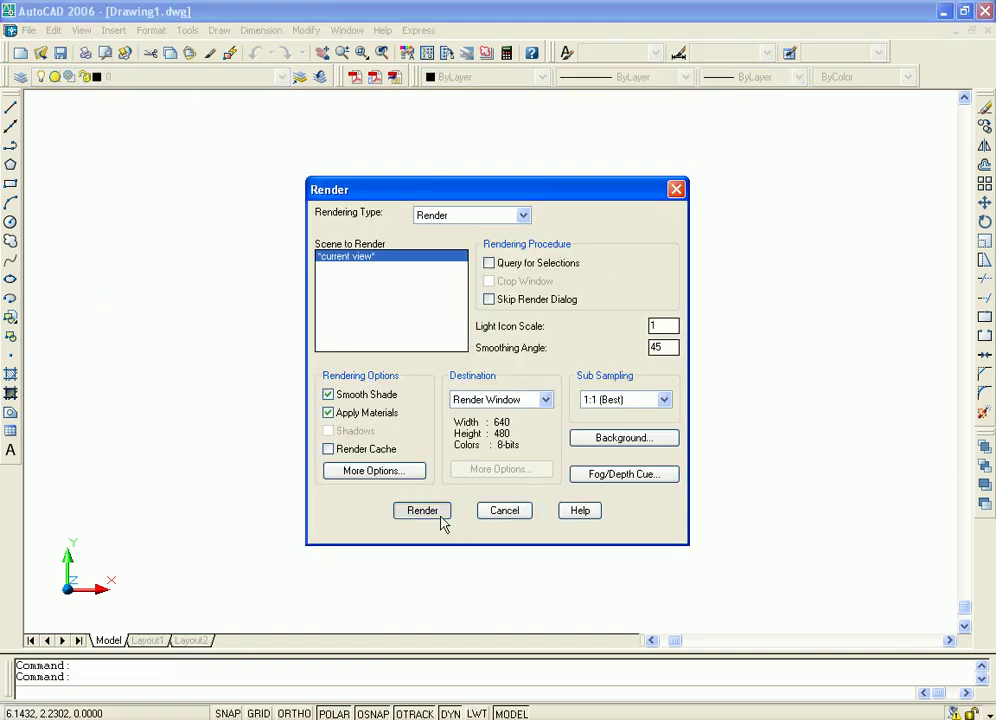
left_click(440, 518)
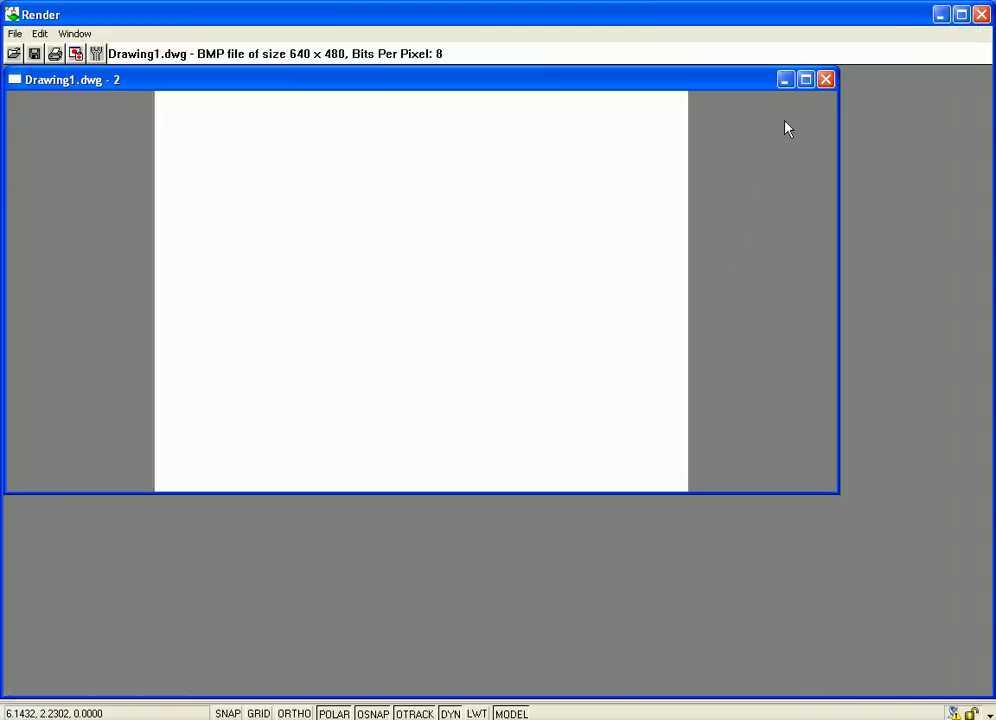
left_click(827, 80)
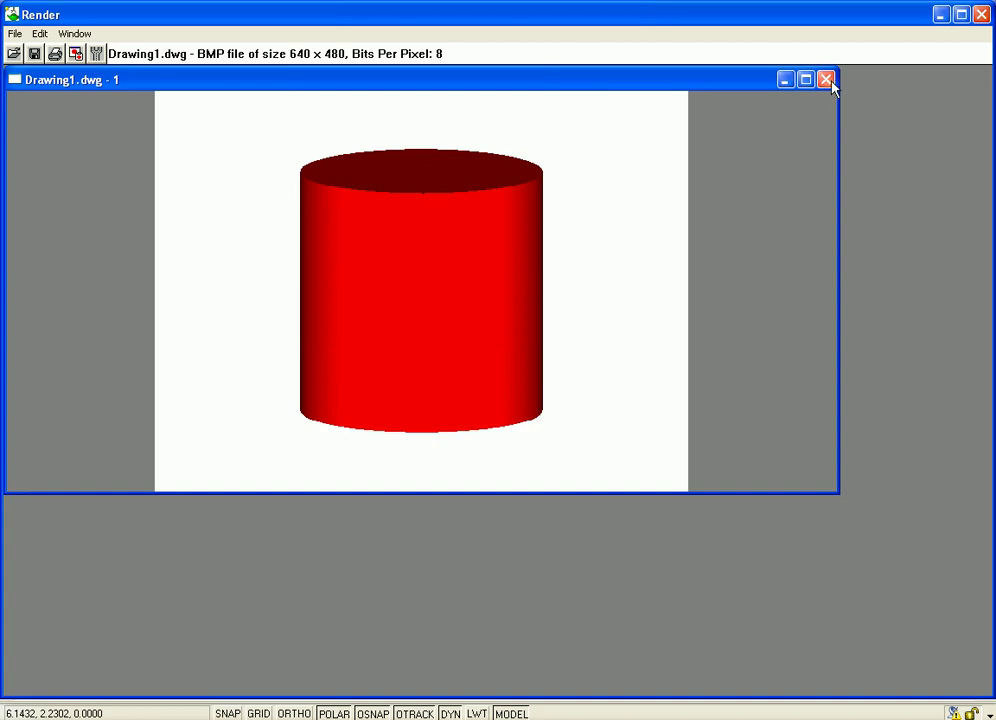
left_click(826, 80)
left_click(981, 14)
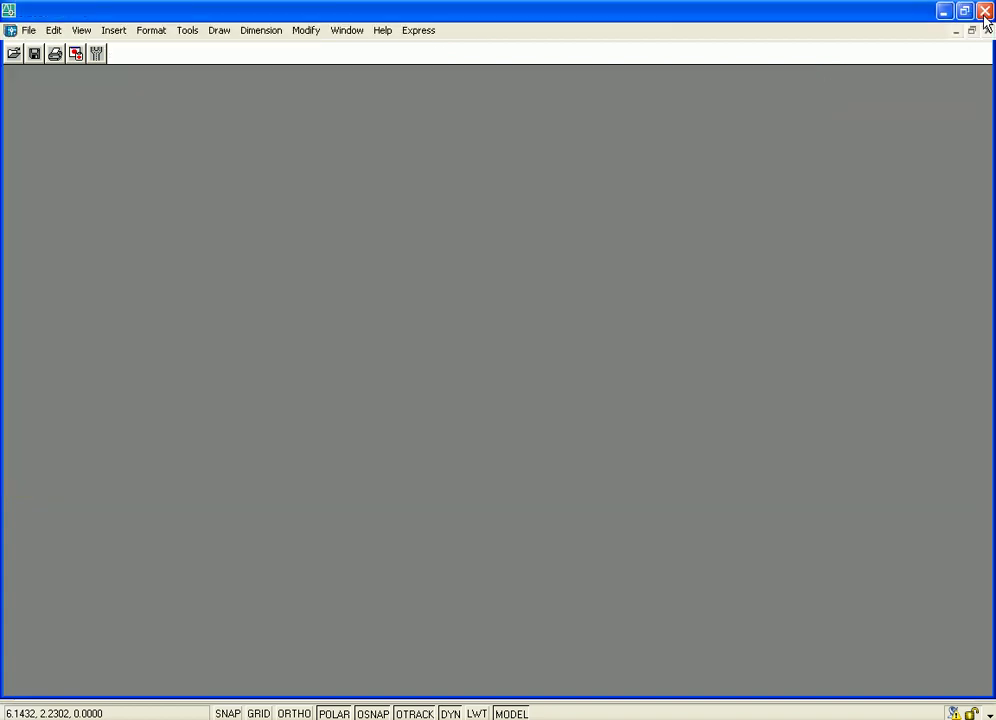
left_click(597, 297)
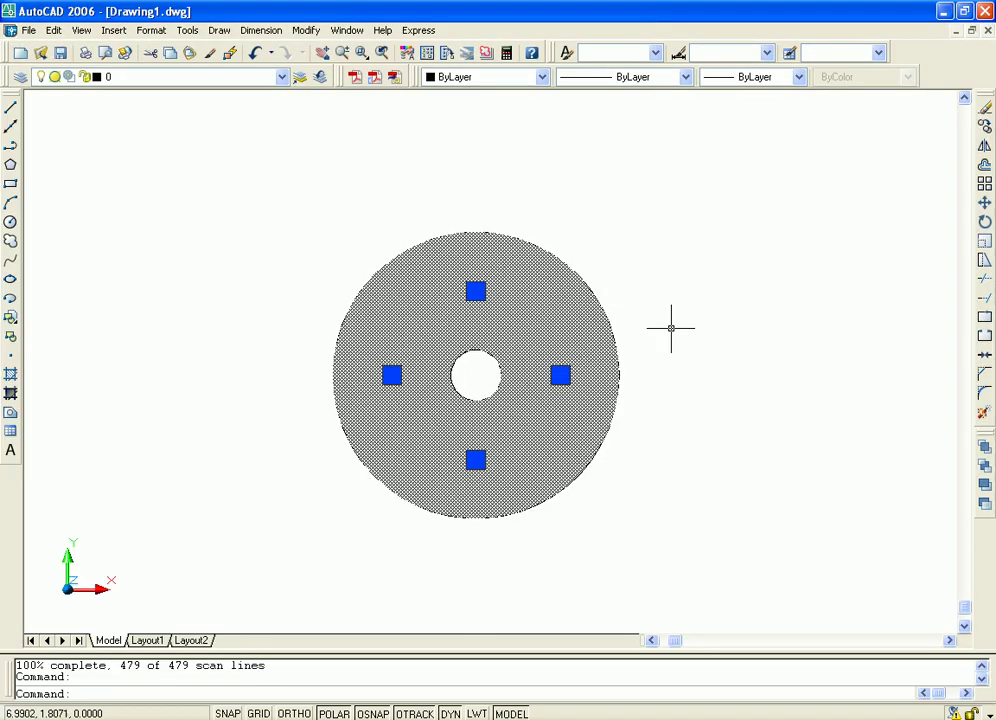
scroll(669, 330, "up", 2)
scroll(815, 235, "down", 2)
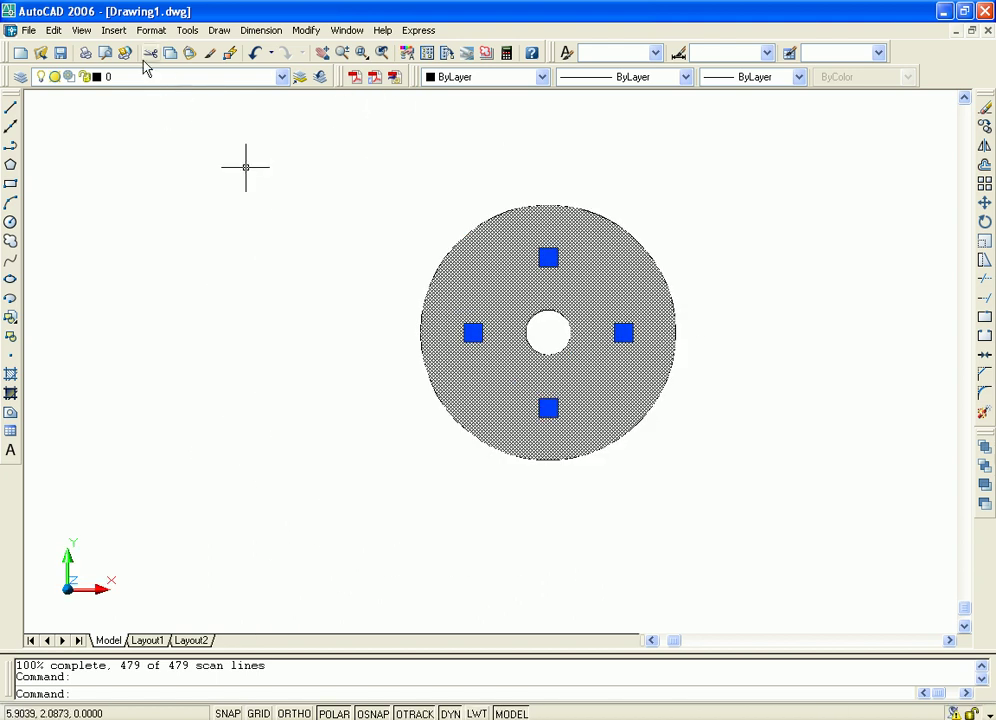
left_click(80, 31)
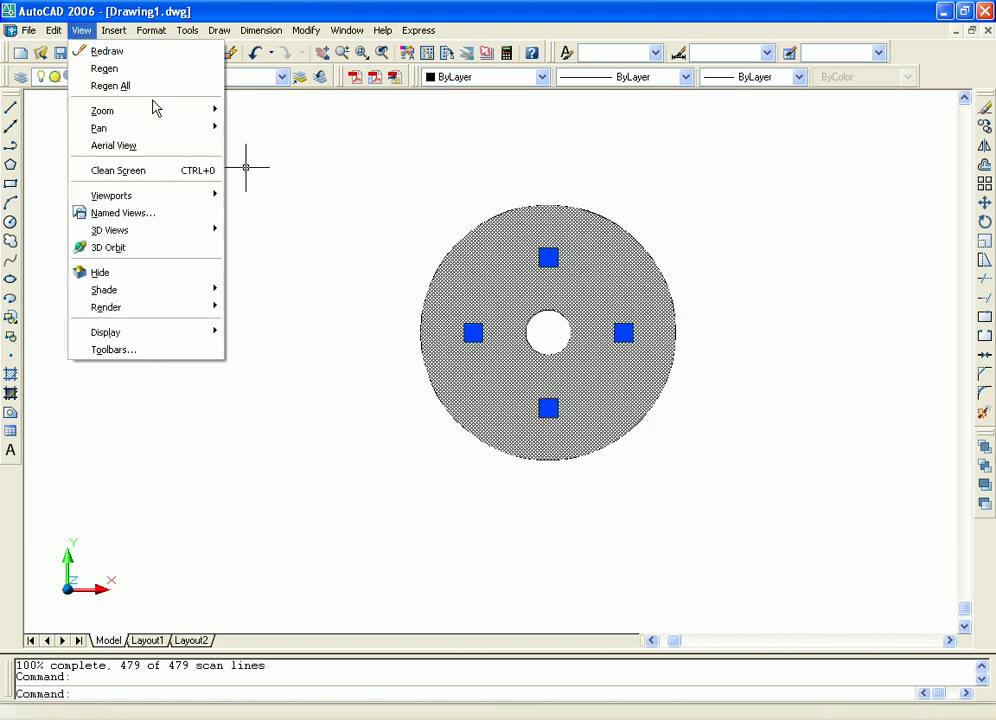
mouse_move(110, 230)
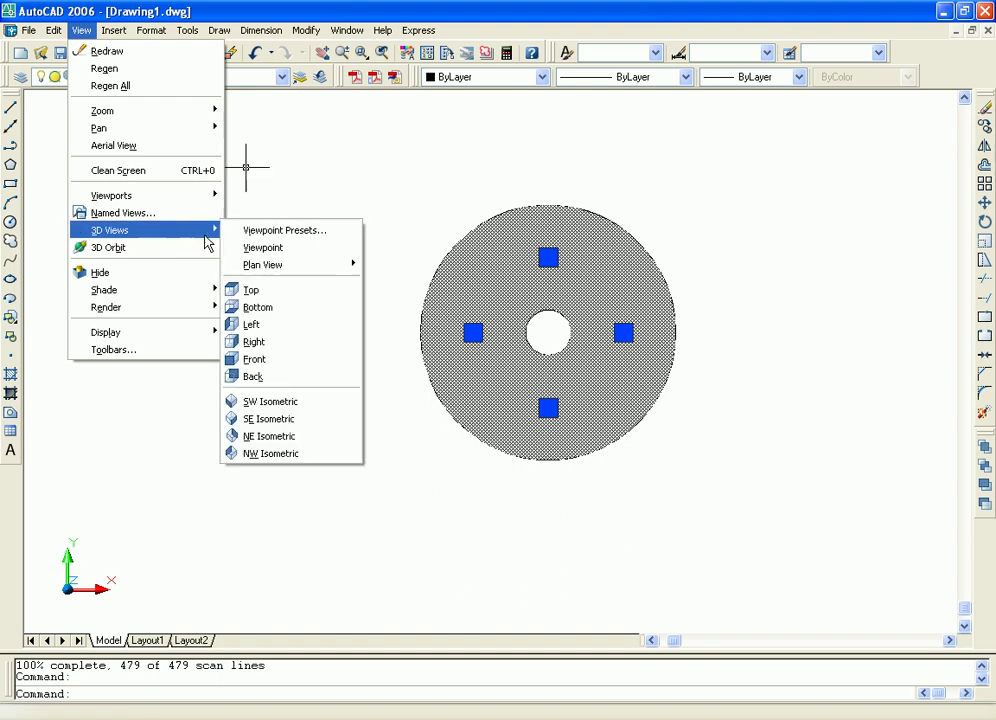
left_click(313, 404)
left_click(270, 401)
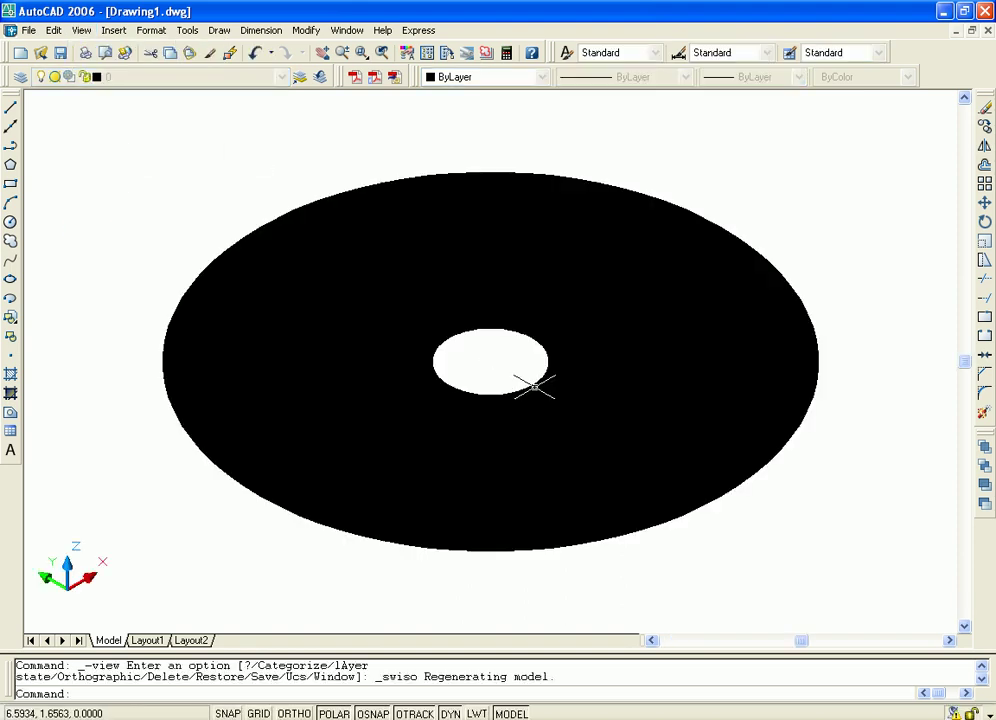
left_click(665, 305)
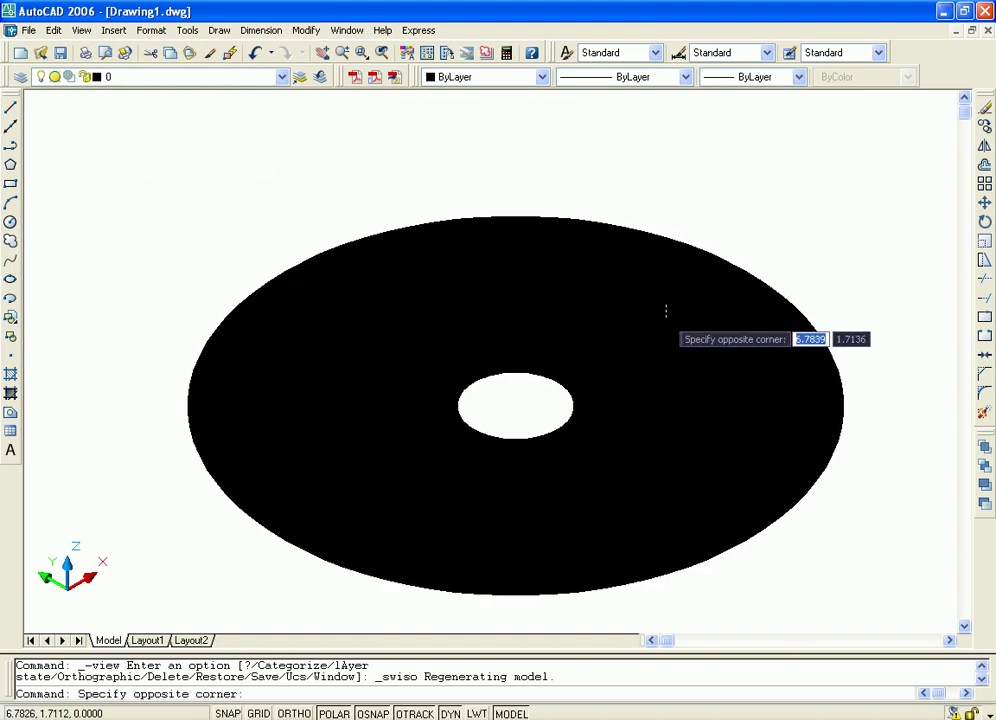
left_click(689, 305)
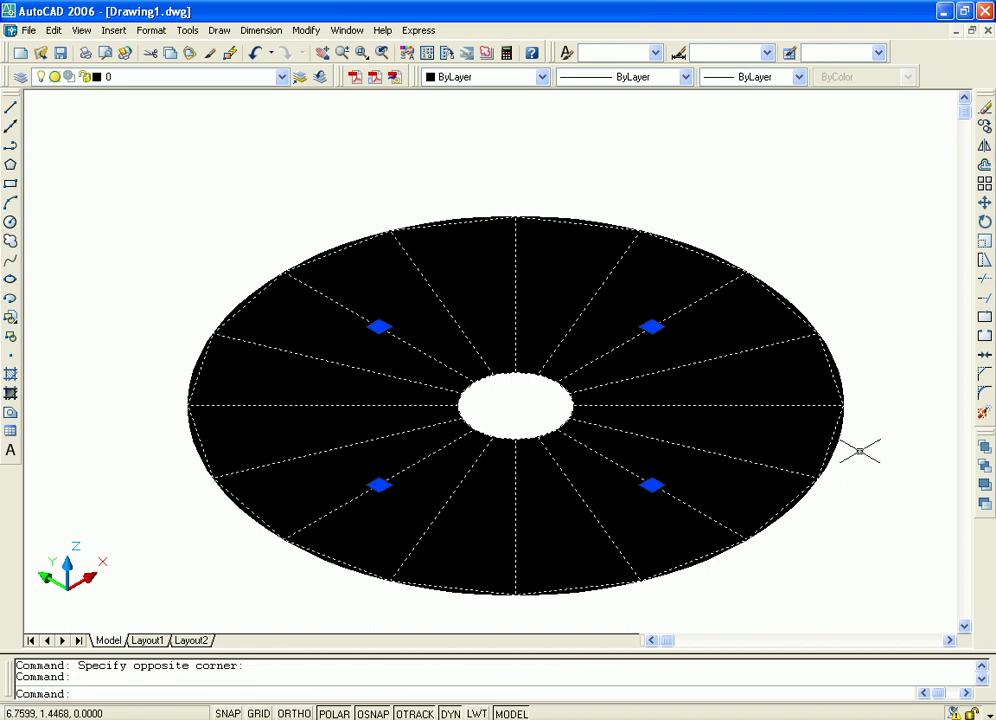
middle_click_drag(858, 451, 827, 400)
scroll(789, 389, "down", 2)
scroll(778, 373, "up", 2)
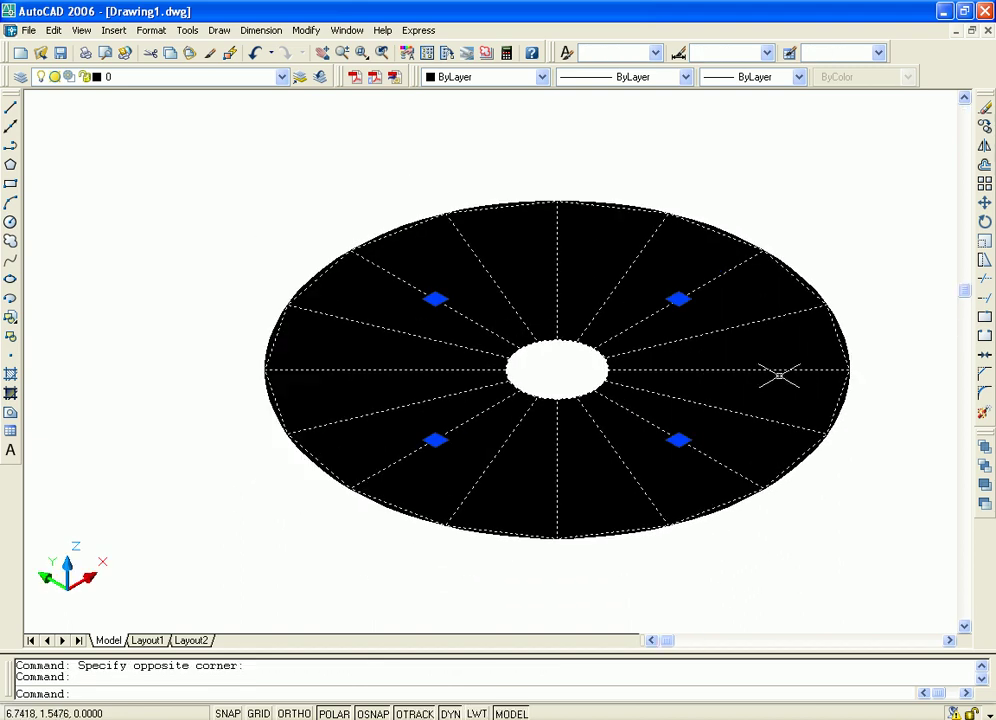
scroll(794, 356, "down", 2)
scroll(803, 357, "up", 2)
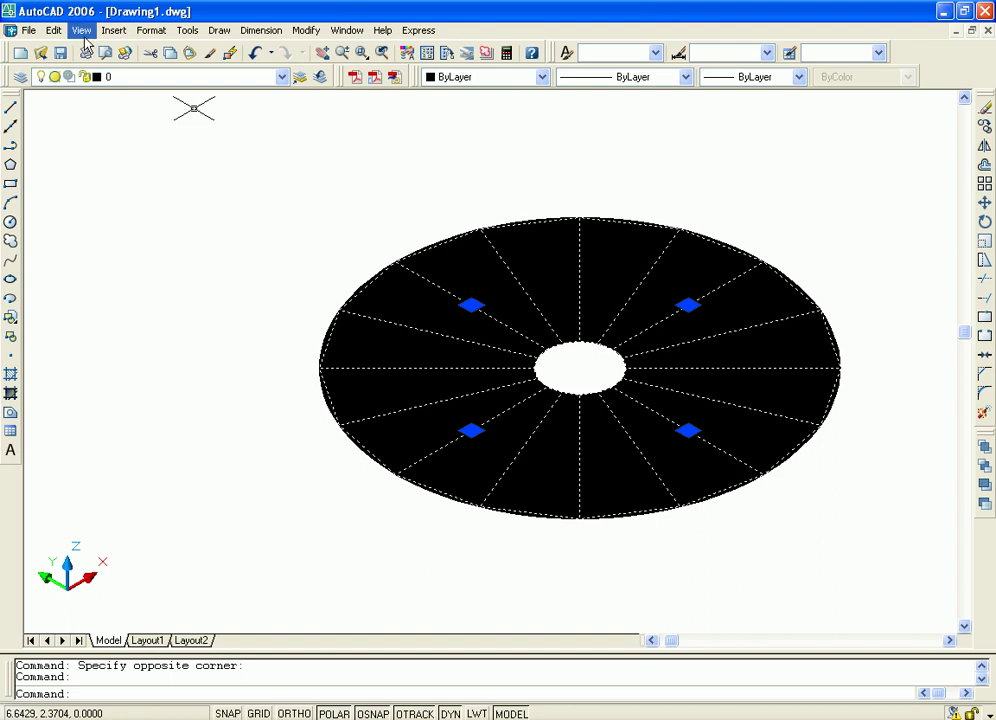
left_click(84, 36)
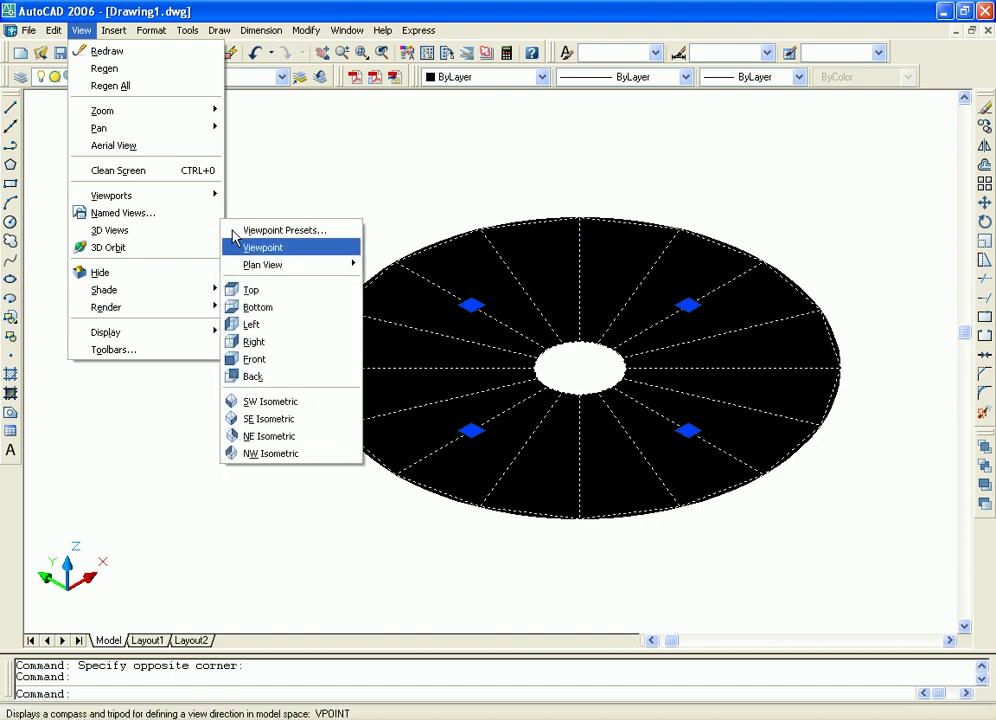
left_click(278, 289)
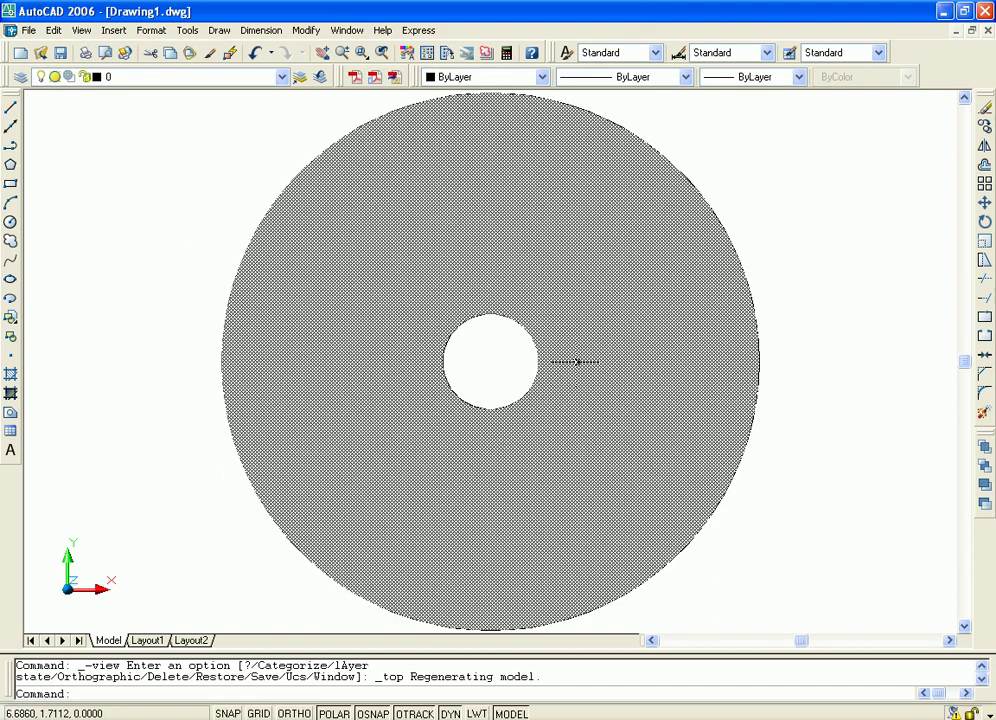
scroll(834, 349, "down", 4)
scroll(834, 349, "up", 3)
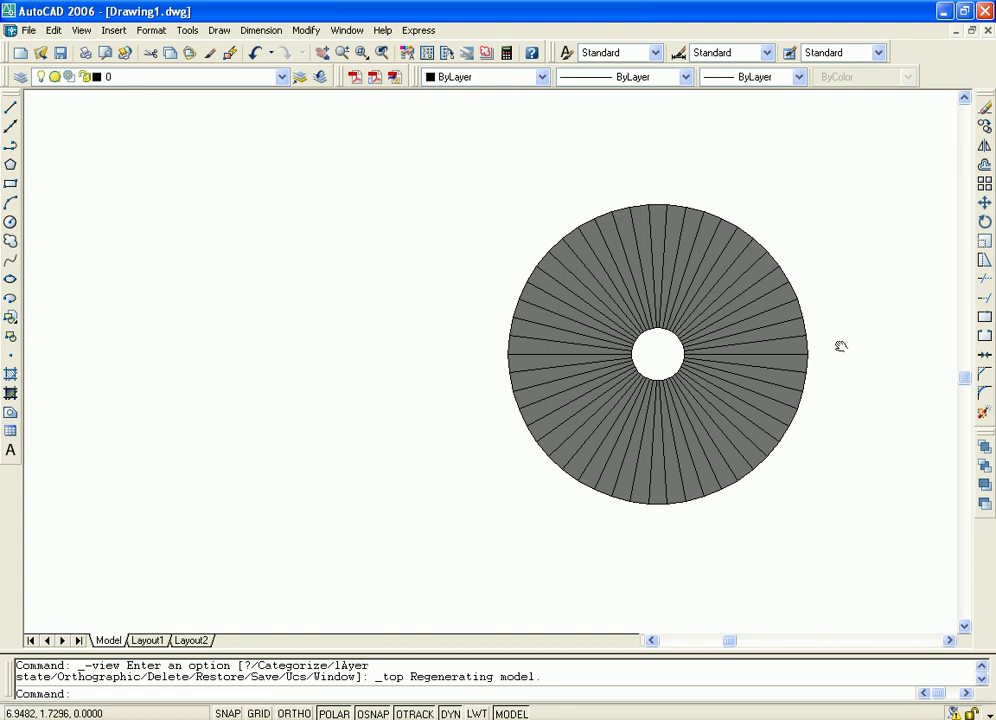
middle_click_drag(840, 344, 755, 340)
- Make the donut's hatch cyan, then set it back to ByBlock so it shows grey
left_click(692, 278)
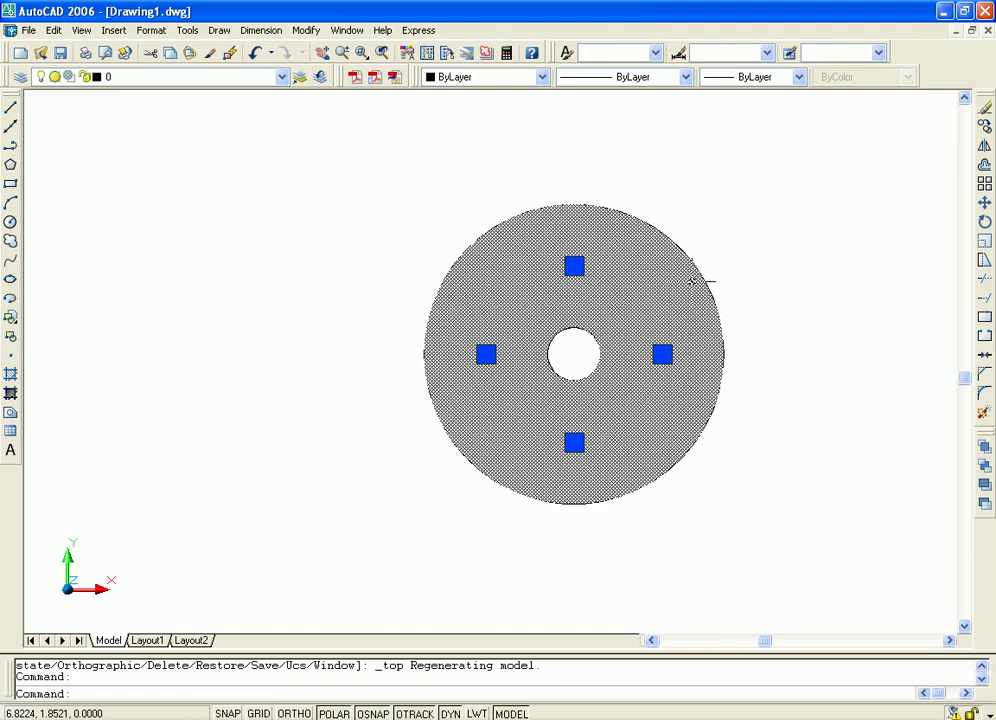
left_click(541, 78)
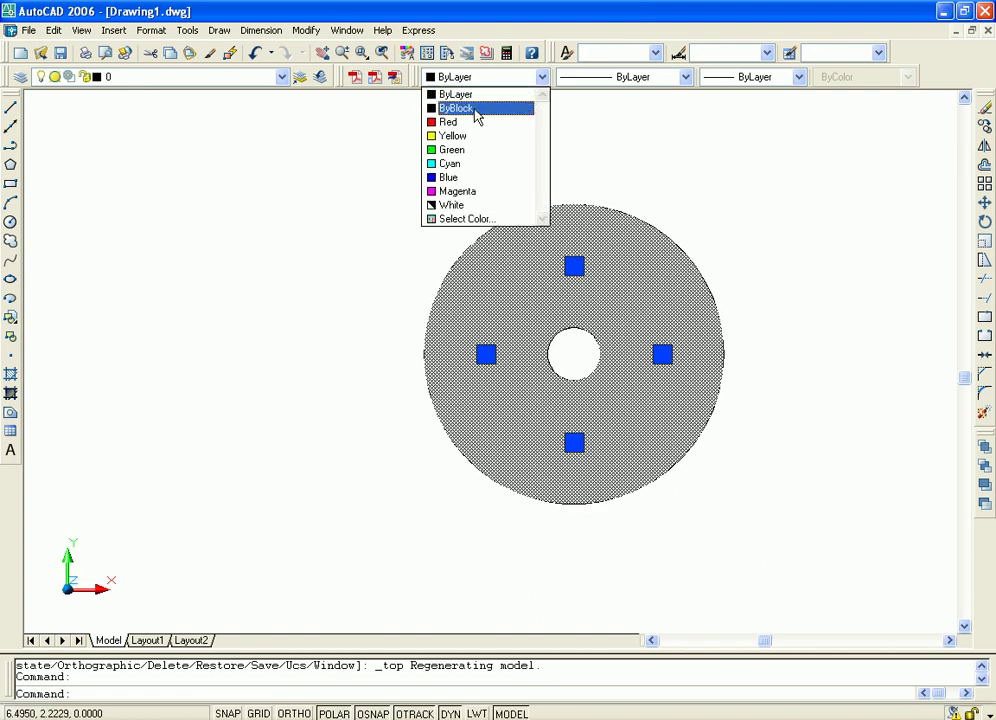
left_click(452, 163)
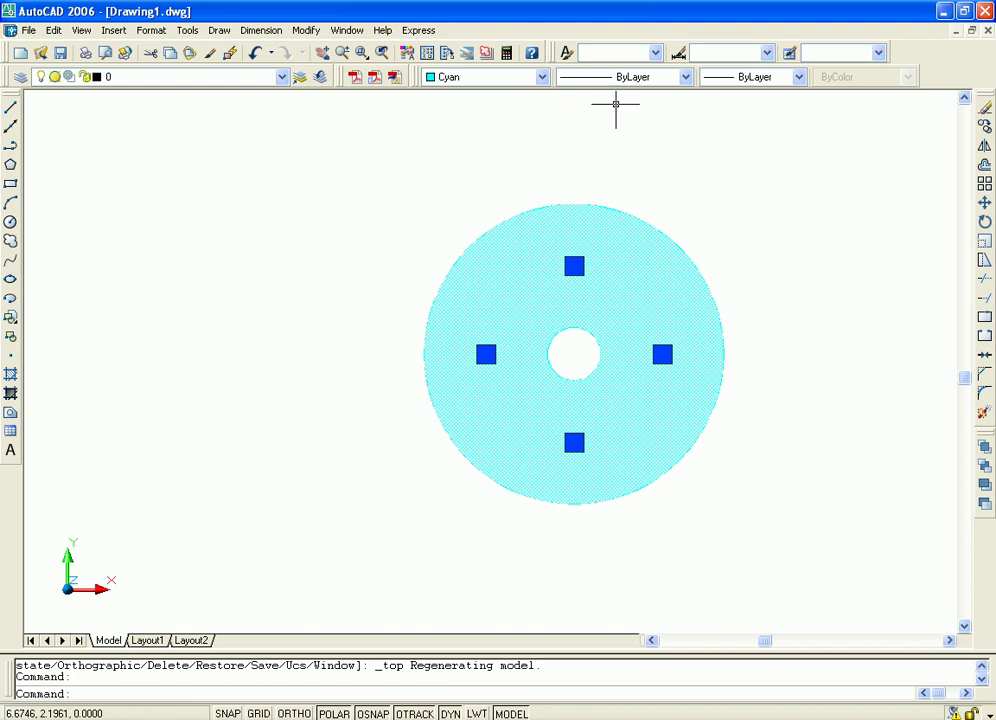
left_click(537, 80)
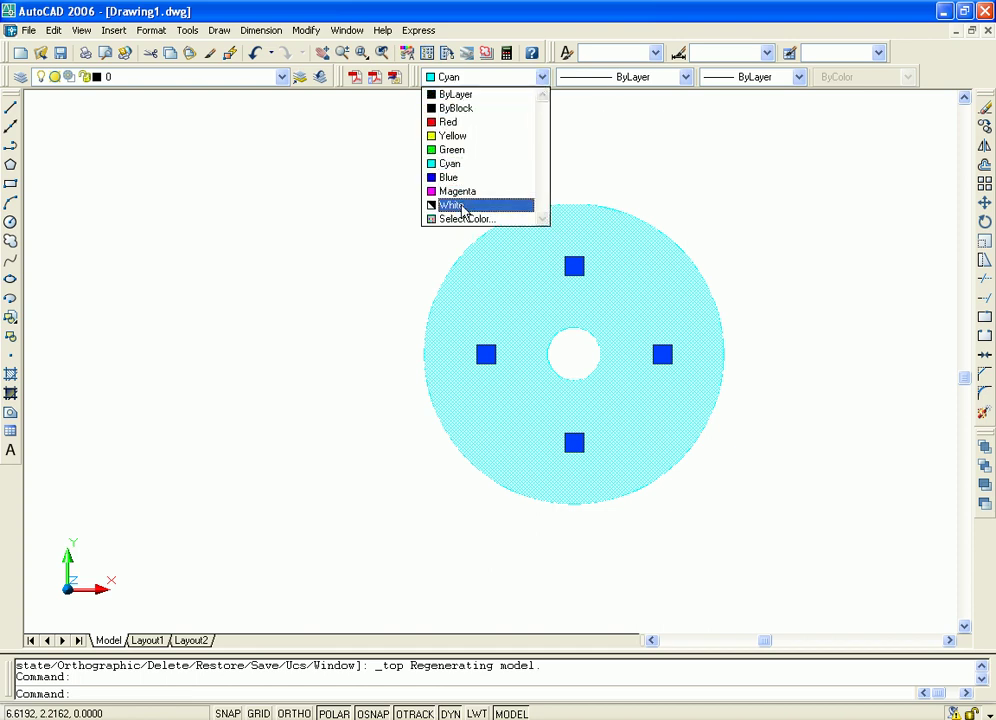
left_click(470, 107)
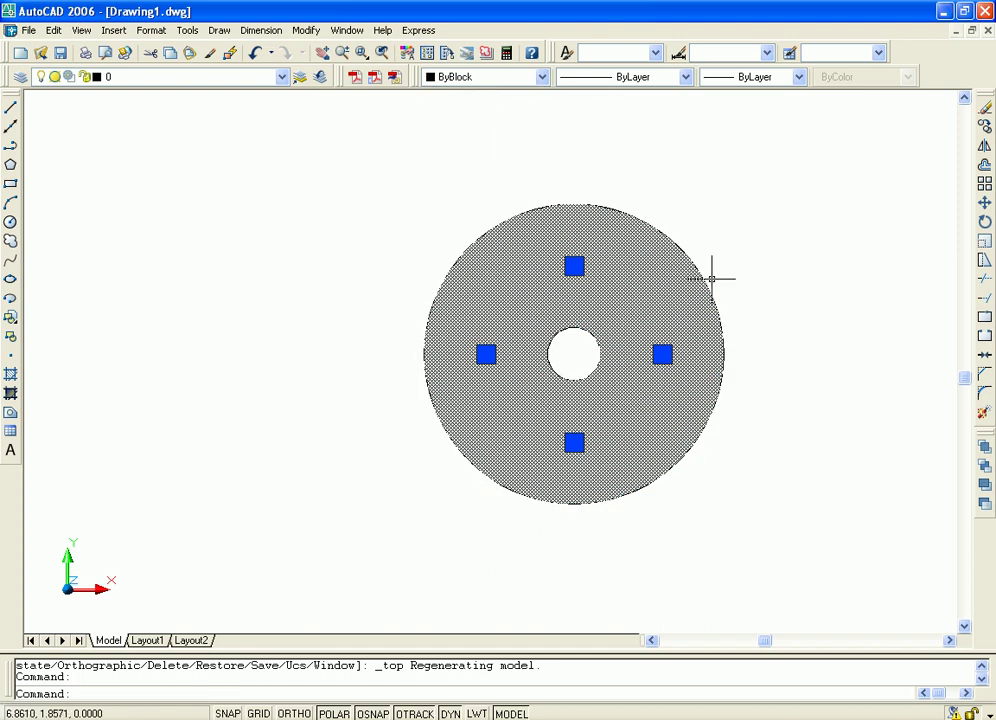
key("Escape")
- Zoom and reposition the donut in the top view, reselecting its hatch to nudge it left and down
scroll(782, 306, "up", 2)
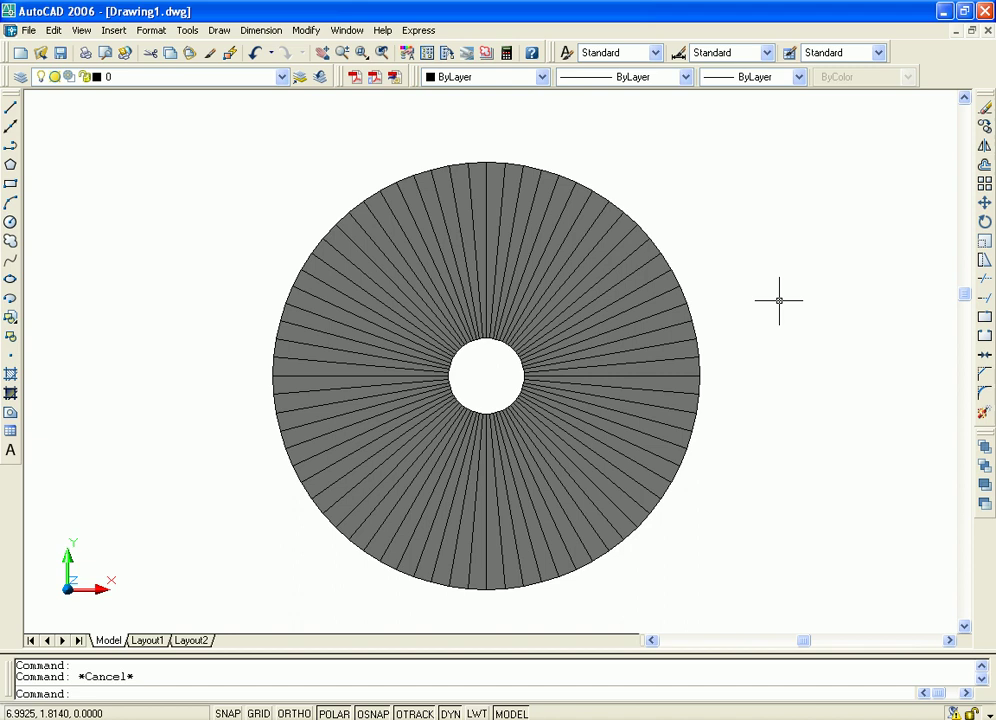
scroll(730, 286, "up", 2)
middle_click_drag(716, 288, 862, 218)
scroll(862, 218, "down", 2)
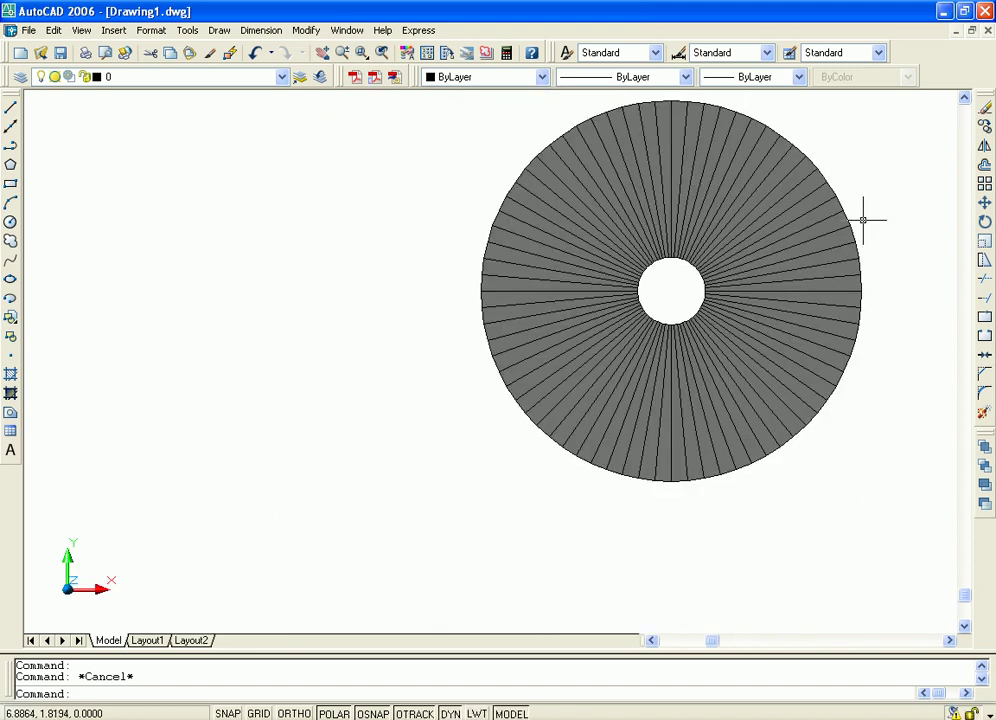
left_click(823, 203)
middle_click_drag(862, 231, 803, 252)
scroll(803, 252, "up", 2)
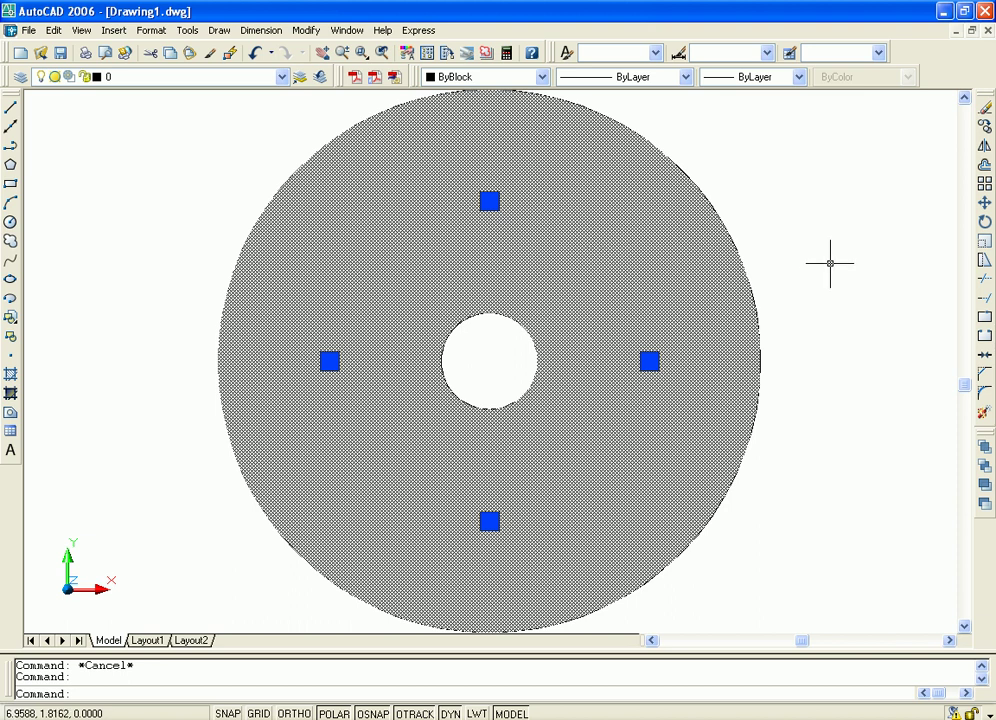
key("Escape")
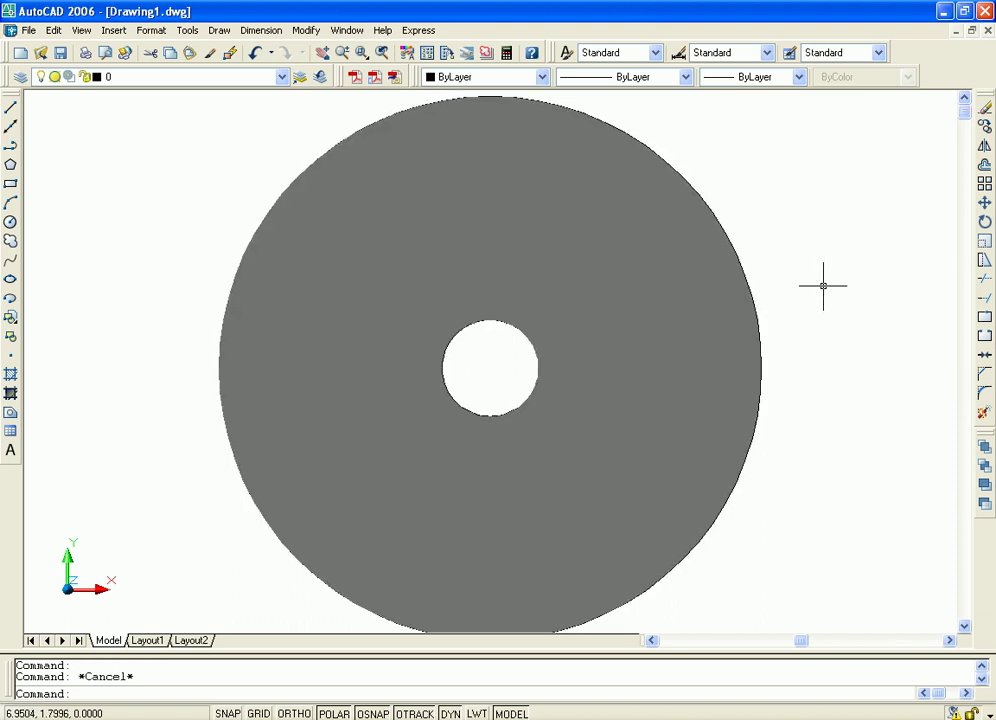
scroll(805, 280, "down", 2)
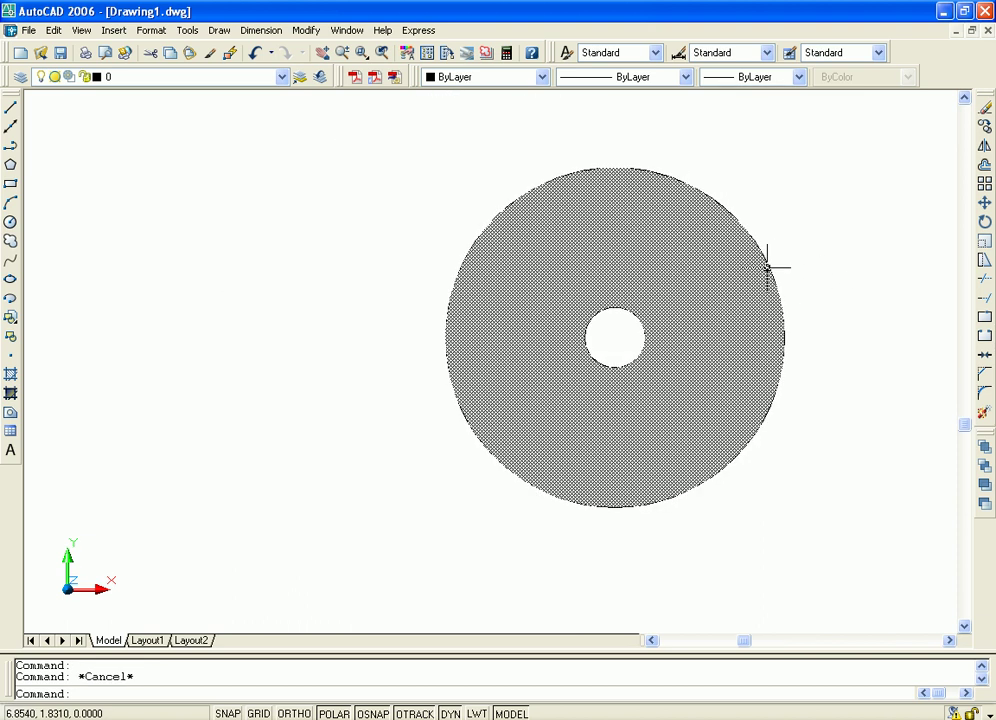
left_click(767, 268)
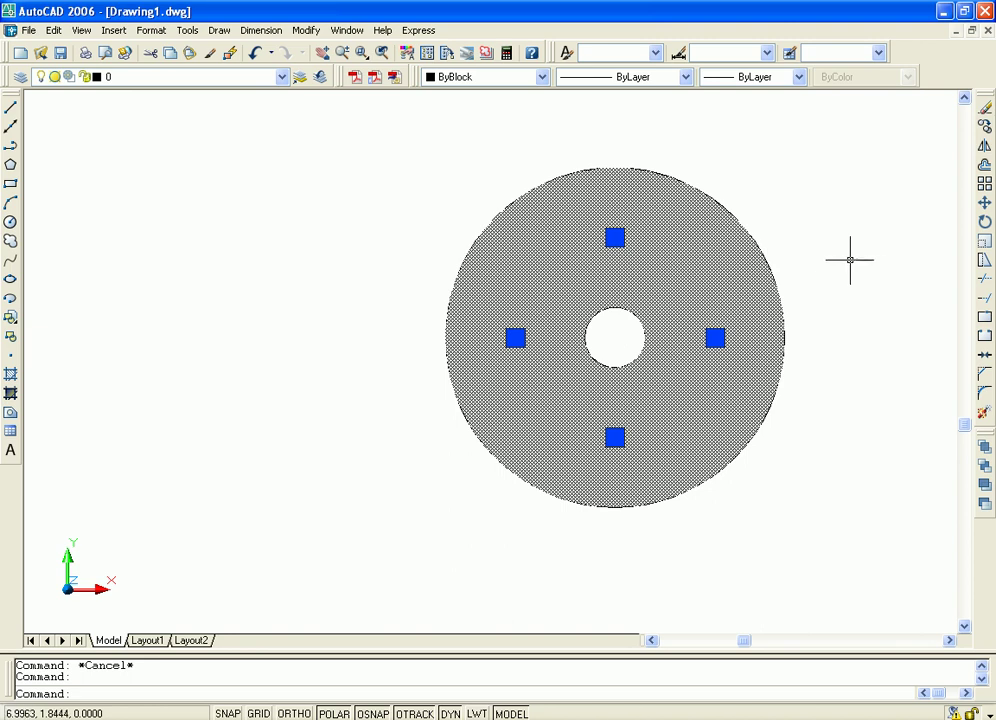
middle_click_drag(836, 276, 806, 303)
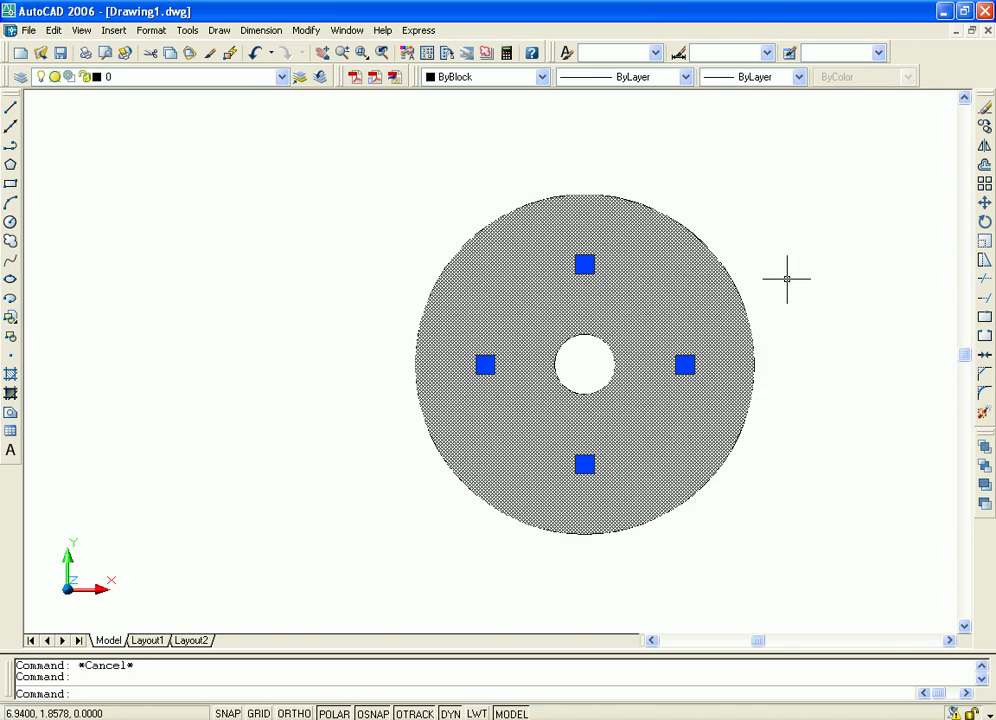
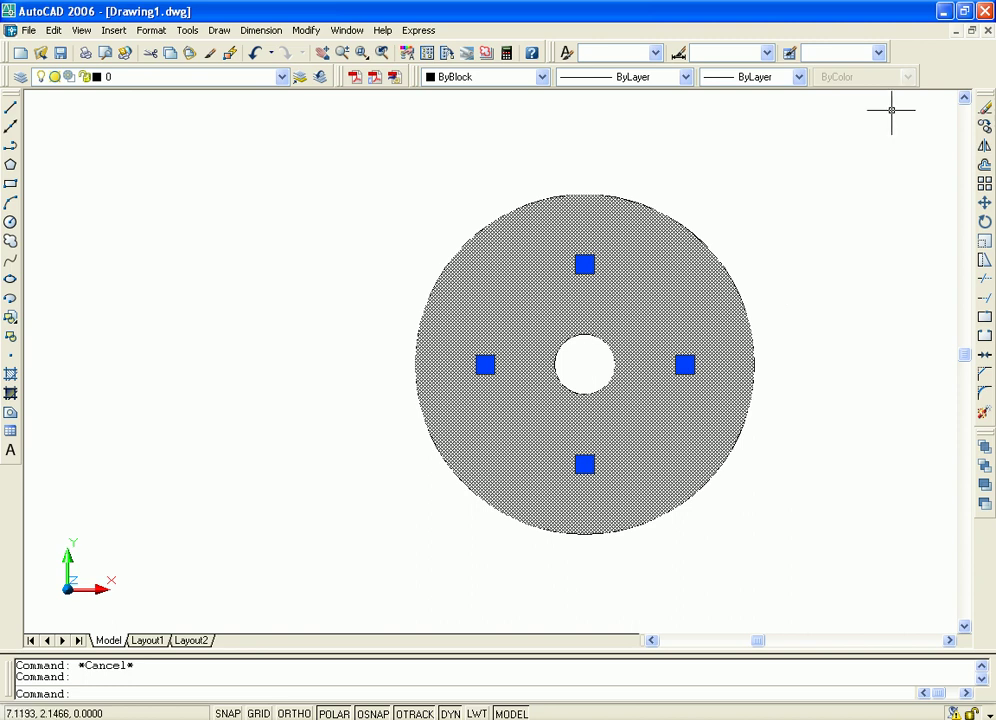
- Draw a solid donut near the drawing centre, picking its inside and outside diameters
left_click(216, 36)
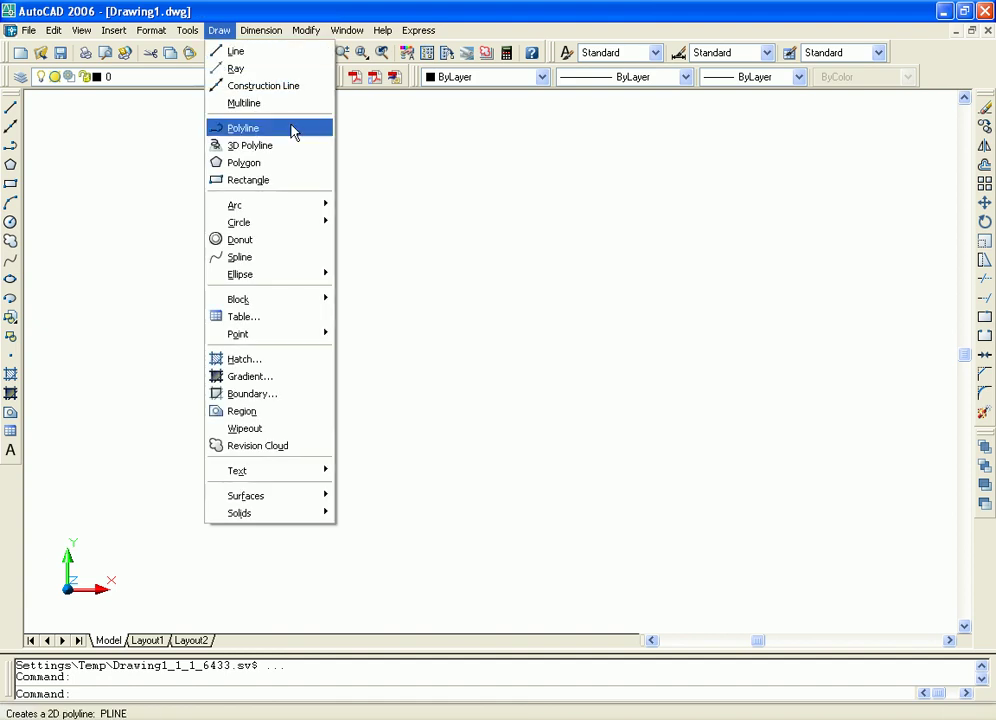
left_click(283, 242)
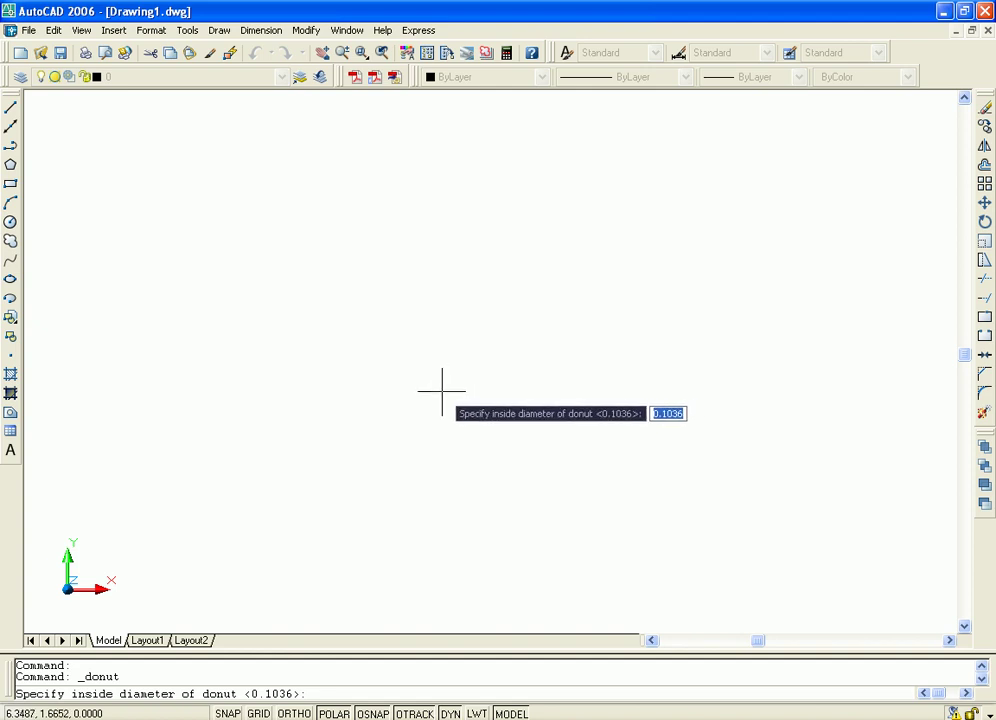
left_click(444, 389)
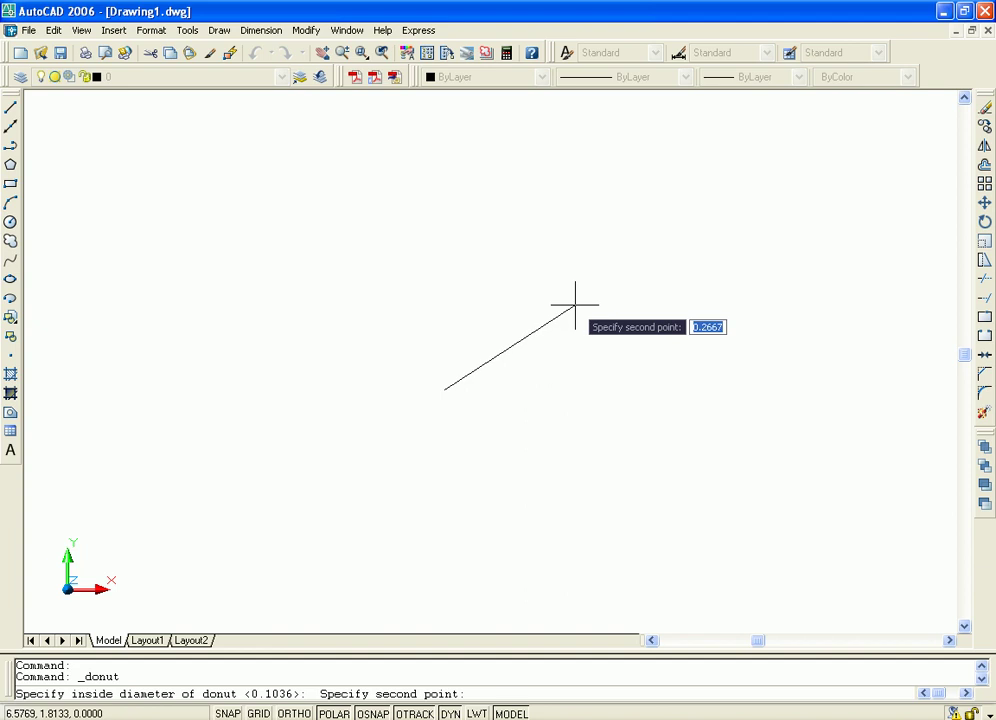
left_click(575, 304)
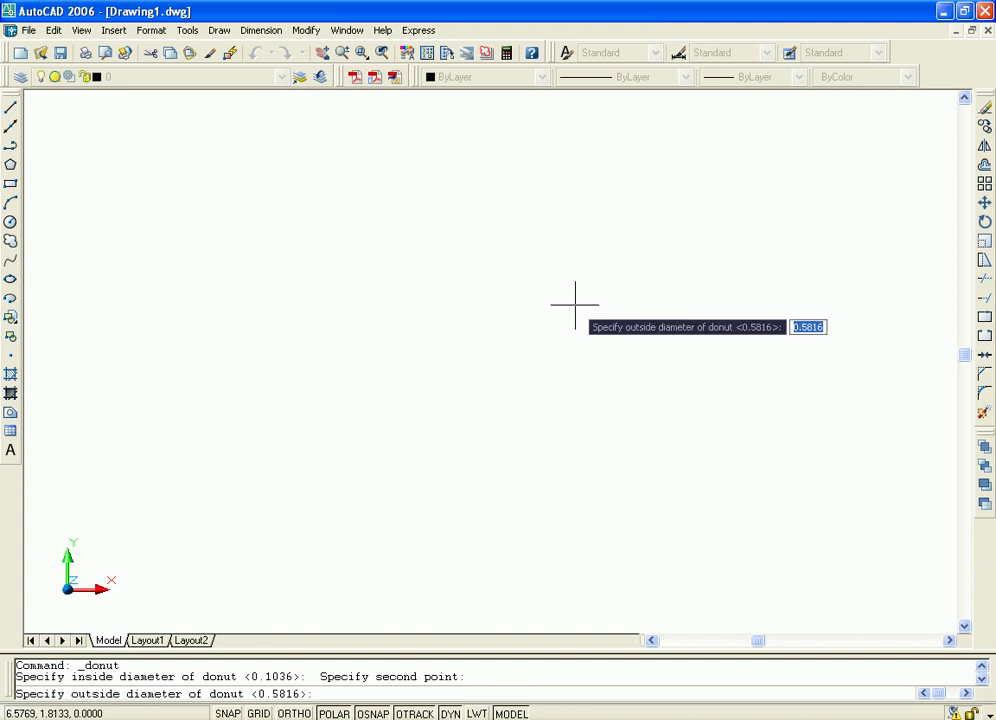
left_click(610, 268)
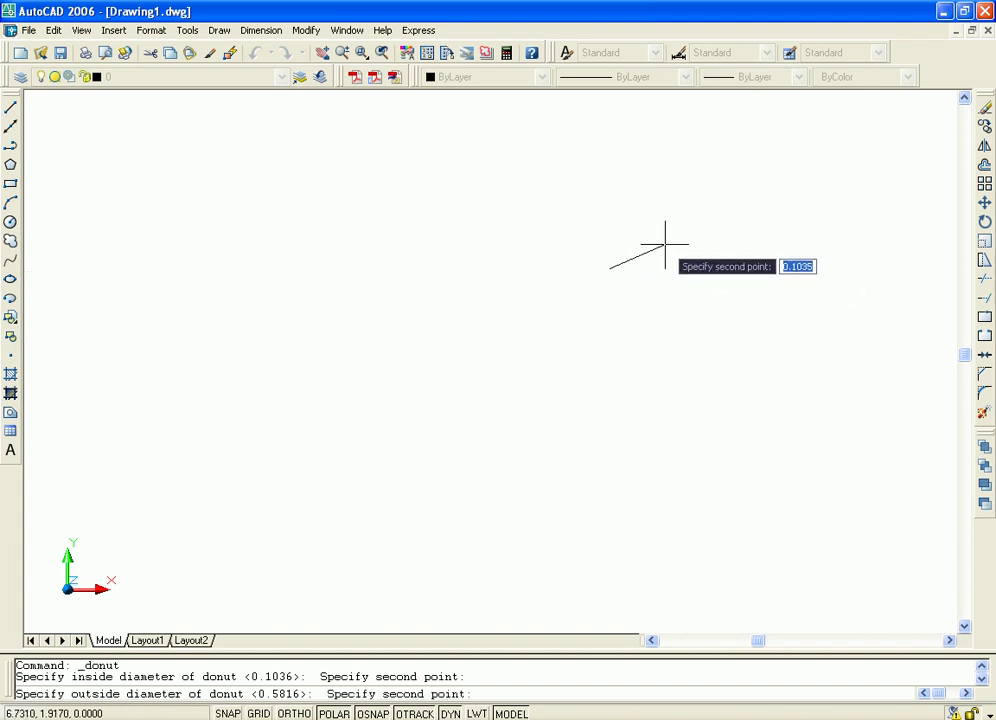
left_click(665, 244)
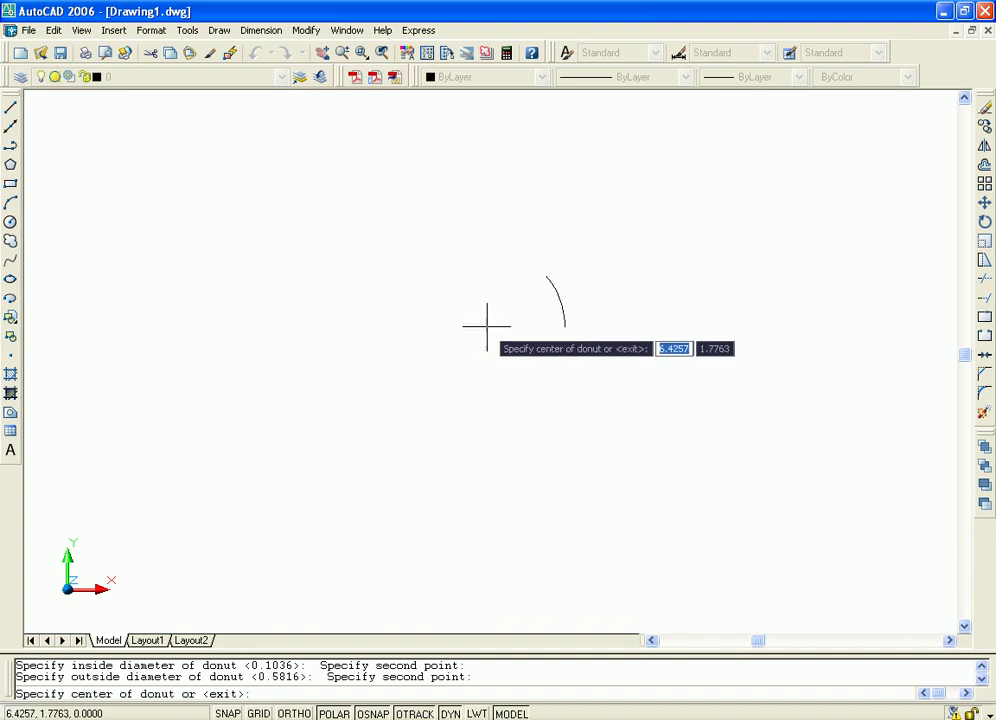
left_click(481, 328)
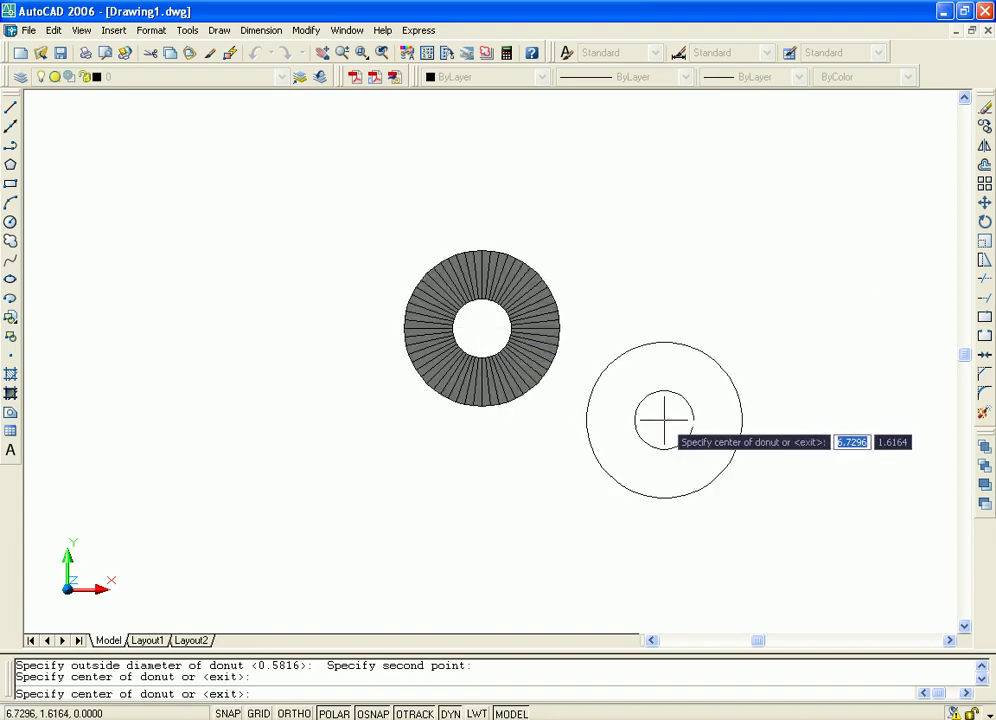
key("Escape")
scroll(618, 375, "up", 3)
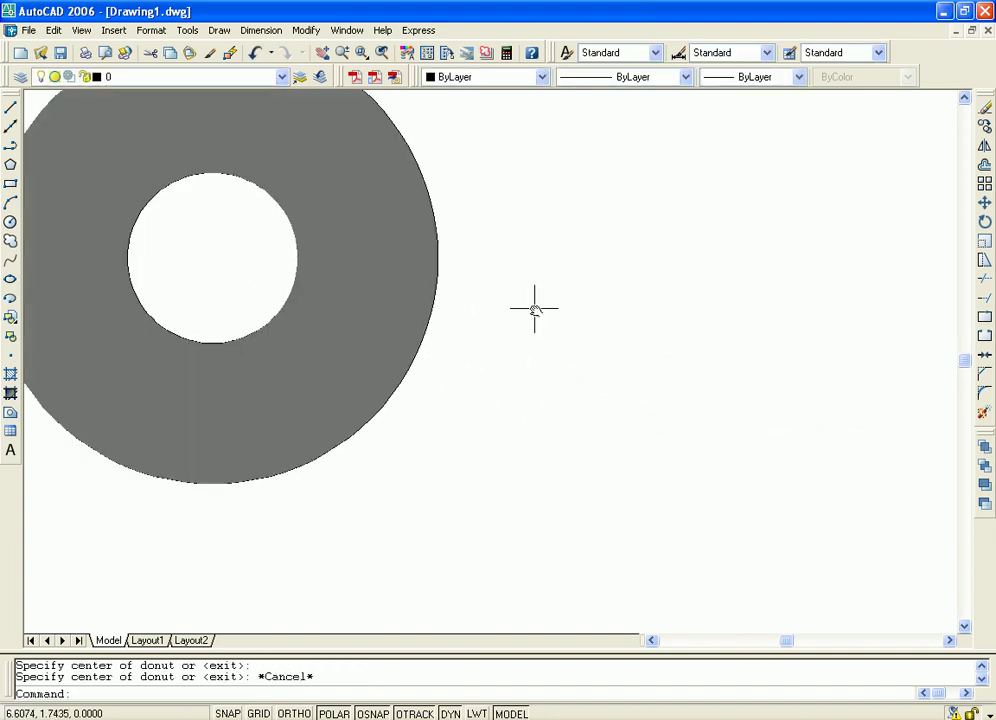
middle_click_drag(534, 307, 711, 362)
scroll(678, 338, "down", 3)
left_click(621, 243)
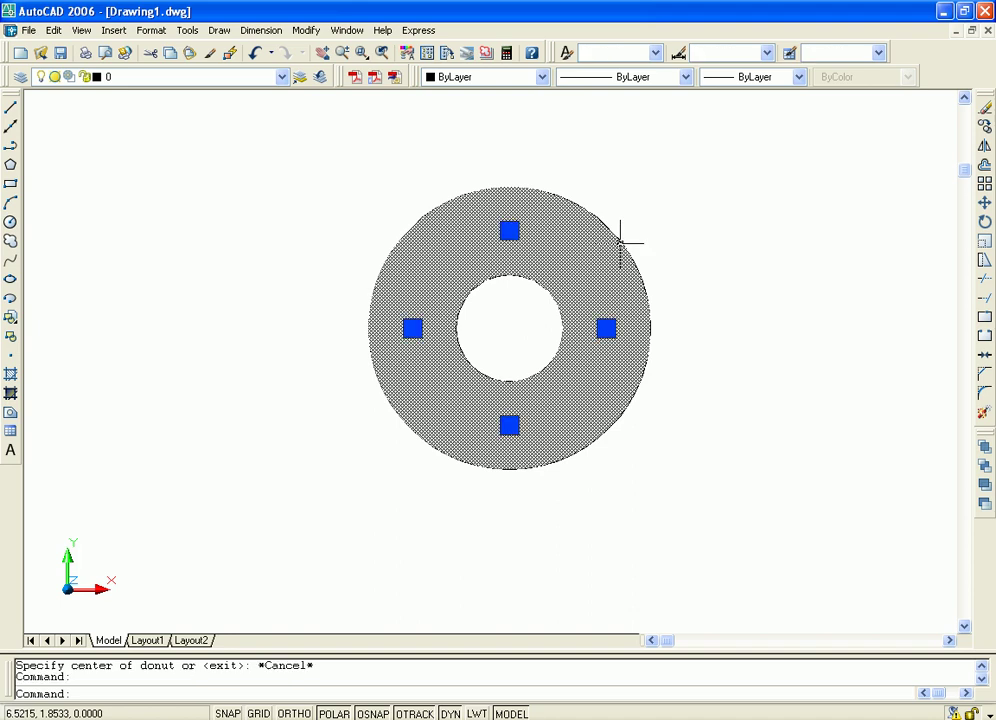
scroll(735, 333, "up", 2)
middle_click_drag(711, 349, 747, 371)
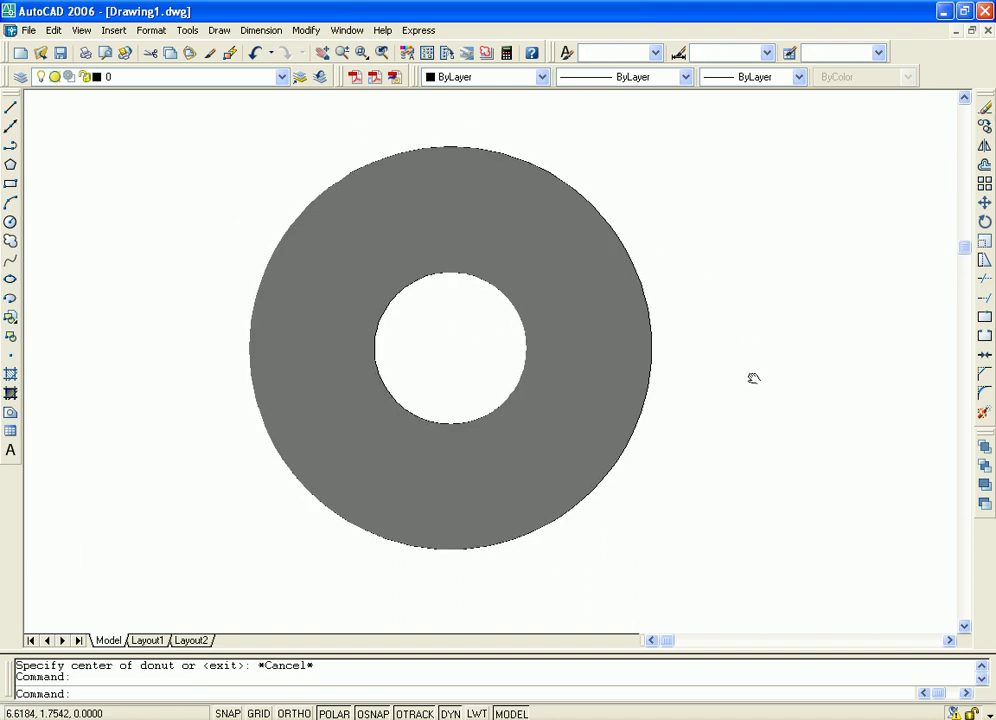
key("Escape")
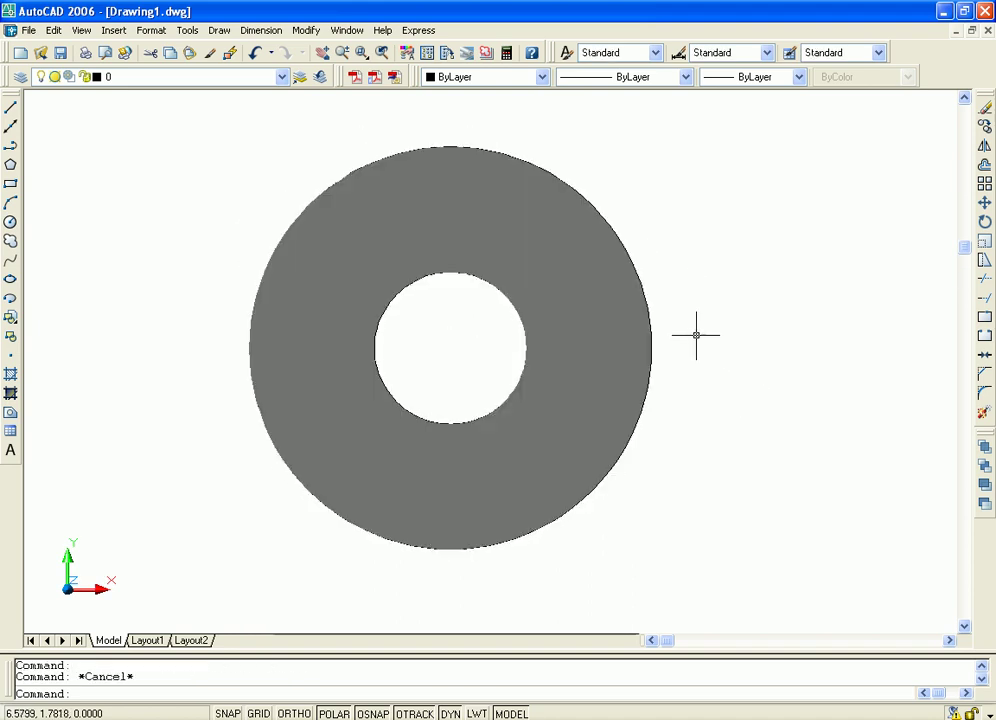
middle_click_drag(706, 348, 723, 366)
left_click(655, 300)
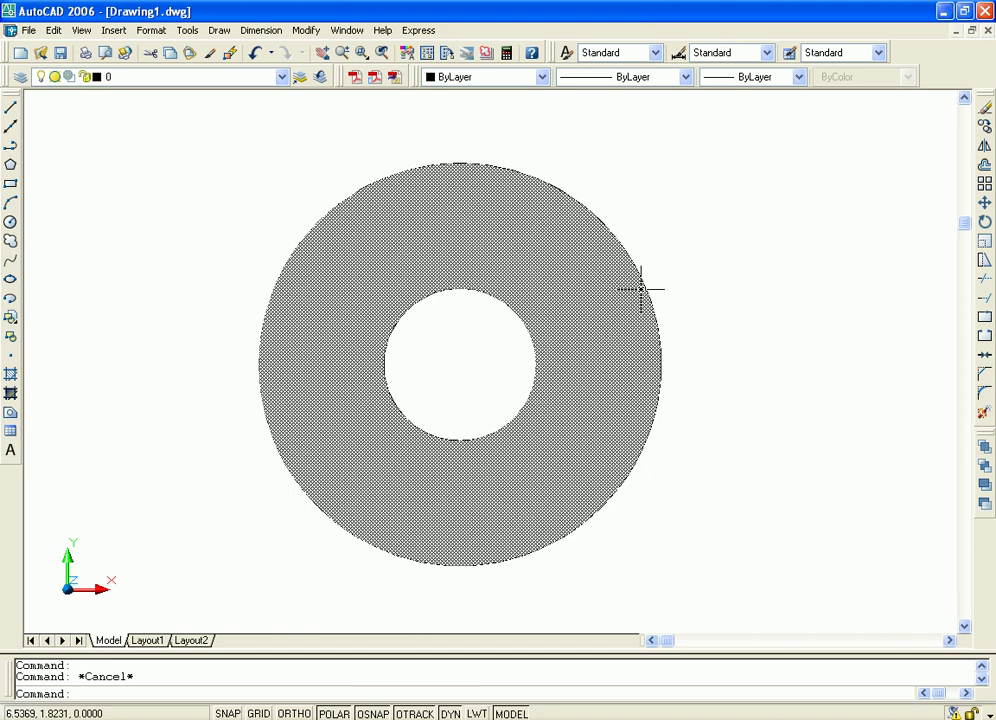
key("Escape")
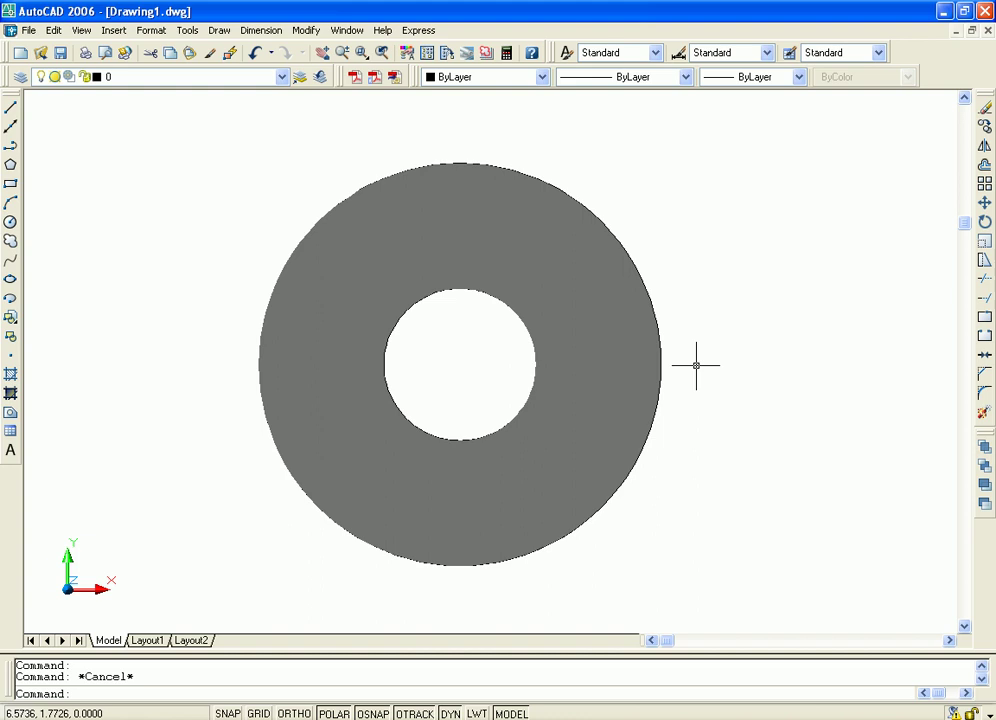
scroll(751, 372, "down", 2)
scroll(751, 372, "up", 2)
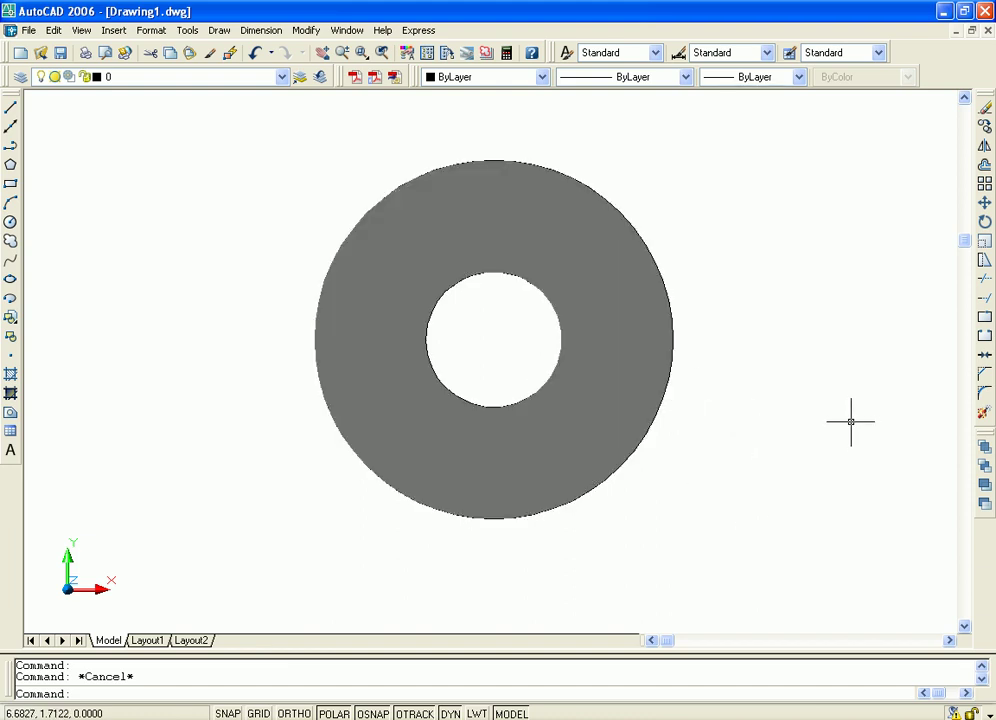
- Select the donut and stretch its right grip inward
left_click(678, 324)
left_click(676, 321)
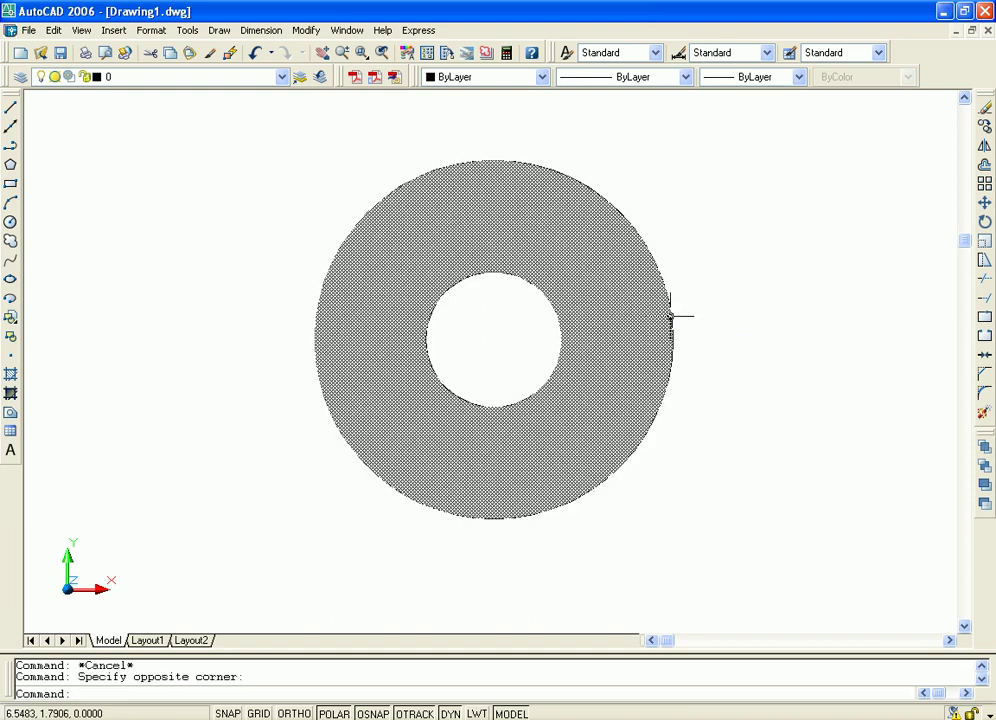
left_click(674, 321)
left_click(616, 340)
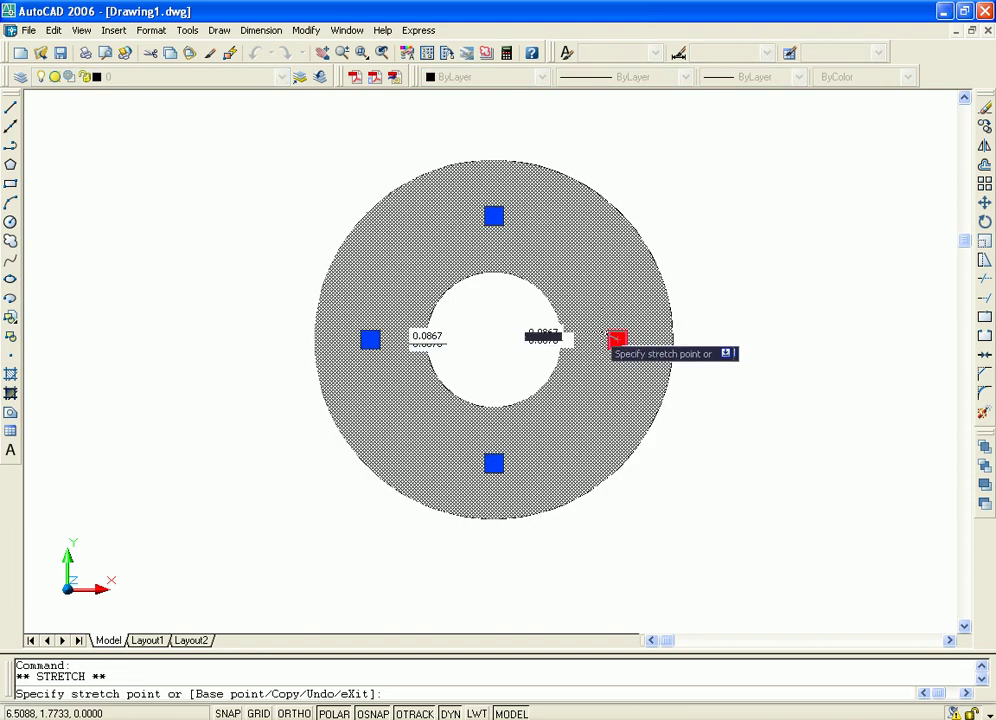
left_click(559, 340)
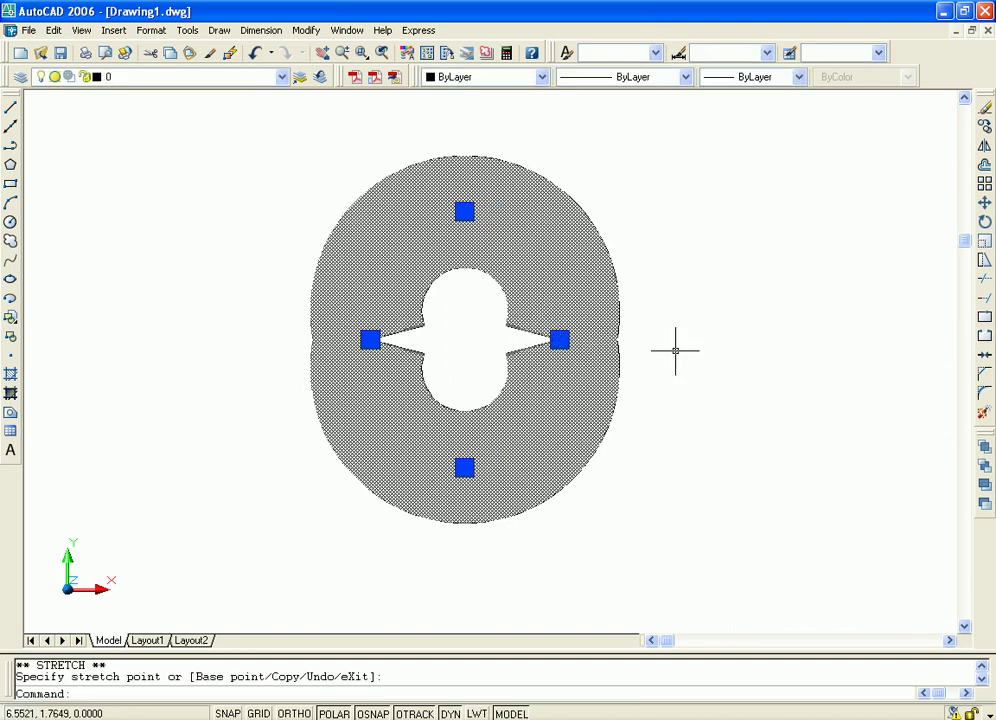
scroll(700, 363, "up", 2)
scroll(689, 367, "up", 2)
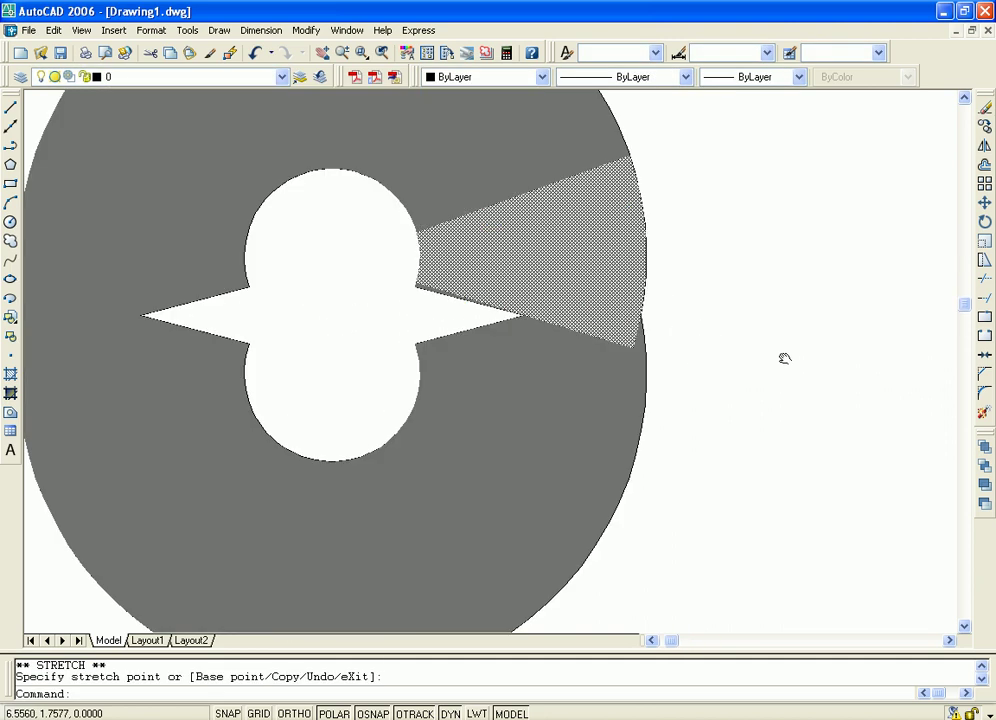
scroll(707, 329, "down", 1)
scroll(707, 337, "down", 2)
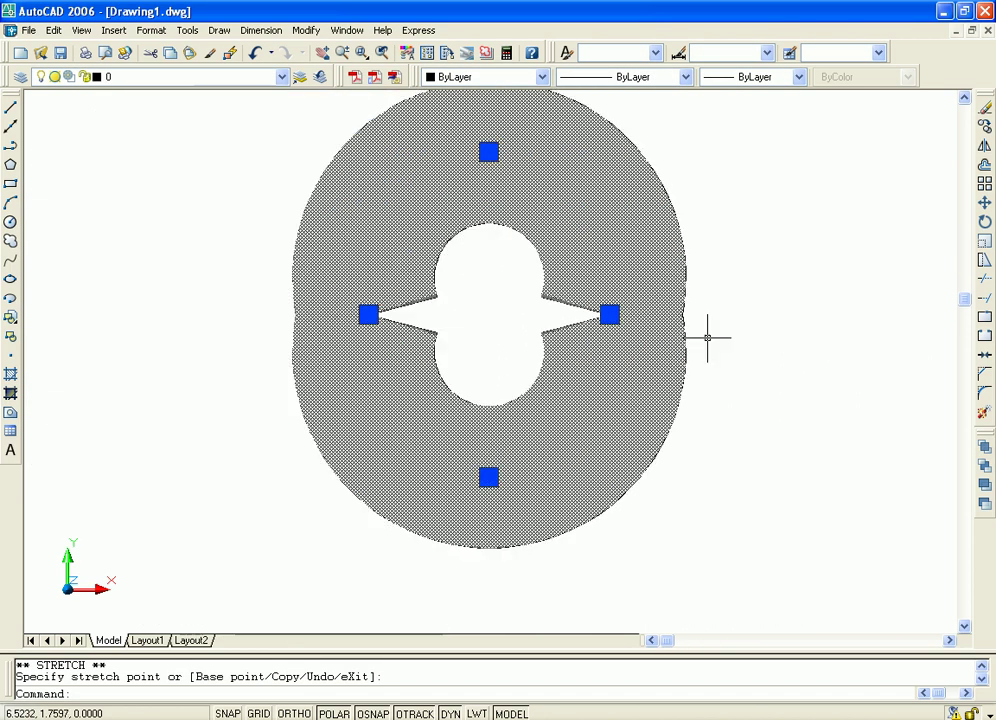
- Stretch the right grip further toward the centre, then reselect the reshaped figure-eight
left_click(610, 315)
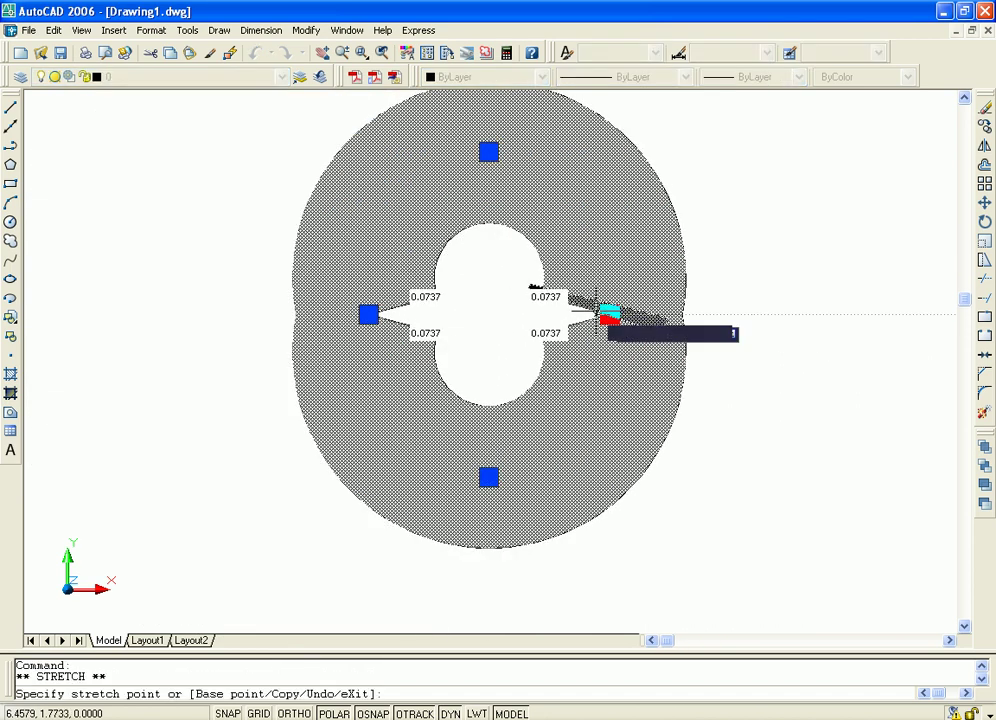
left_click(519, 305)
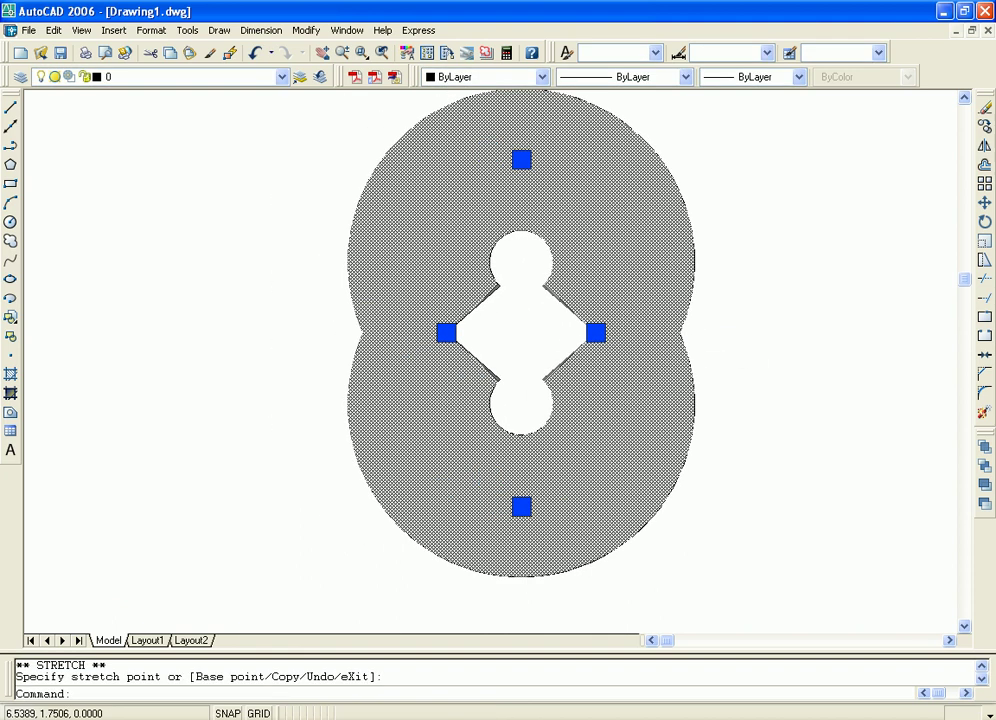
scroll(734, 352, "down", 4)
scroll(767, 356, "up", 2)
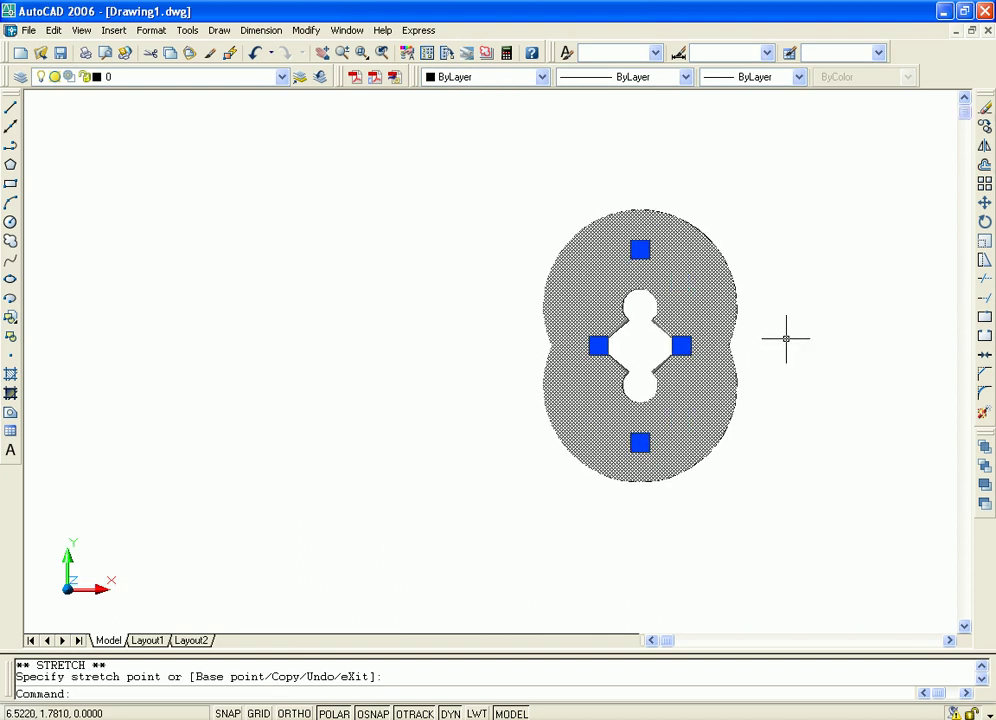
key("Escape")
middle_click_drag(783, 371, 645, 352)
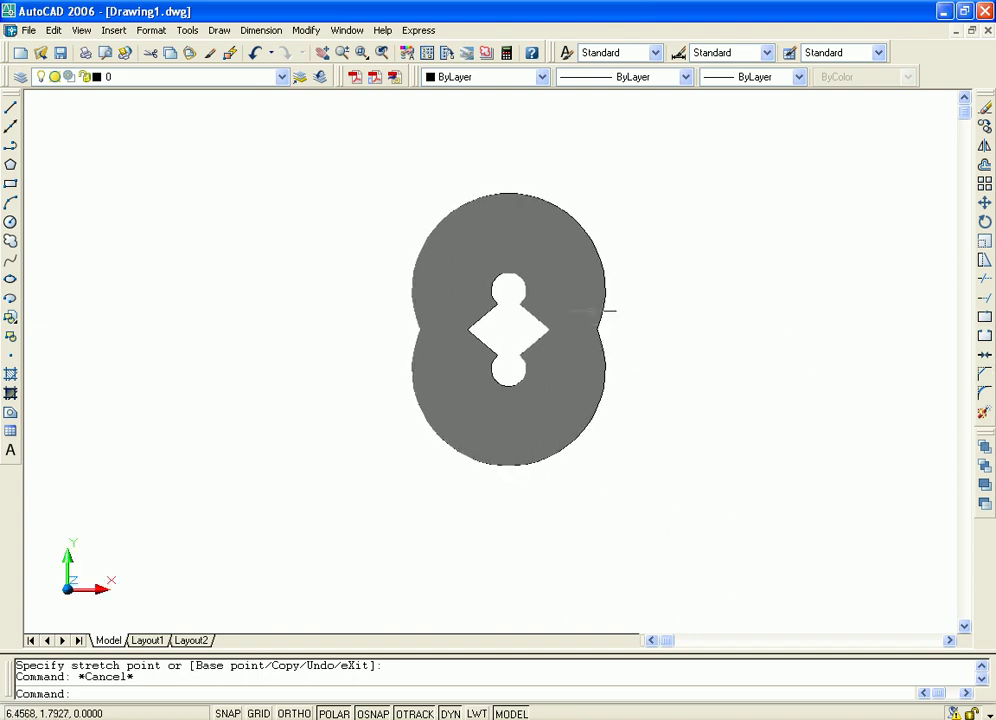
left_click(601, 283)
mouse_move(636, 339)
middle_mouse_down()
mouse_move(673, 362)
mouse_move(634, 350)
middle_mouse_up()
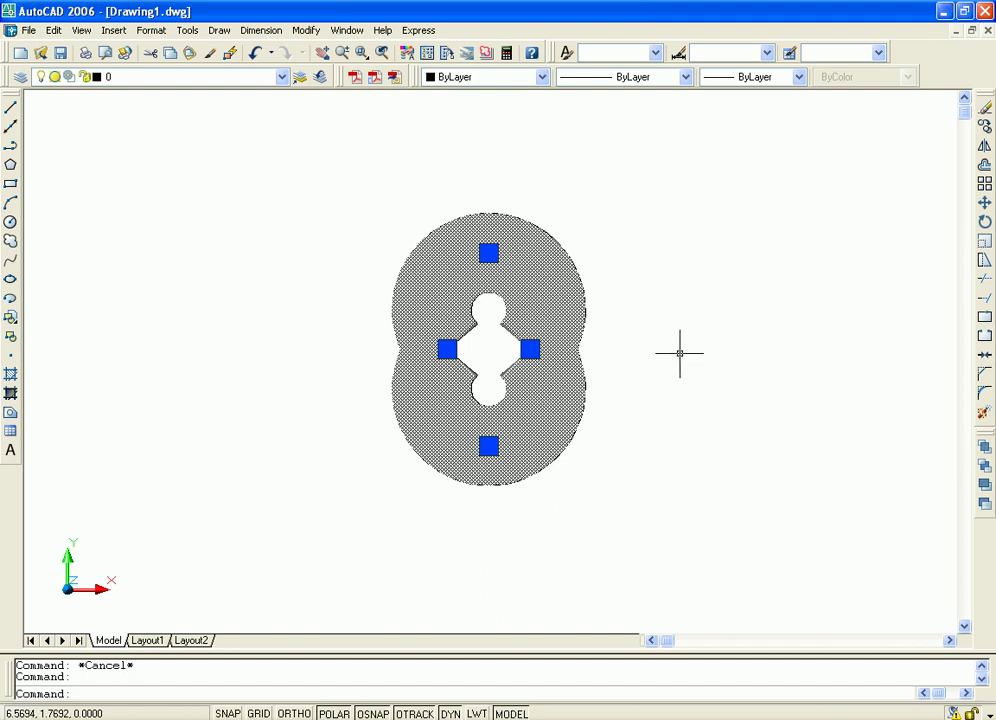
key("Delete")
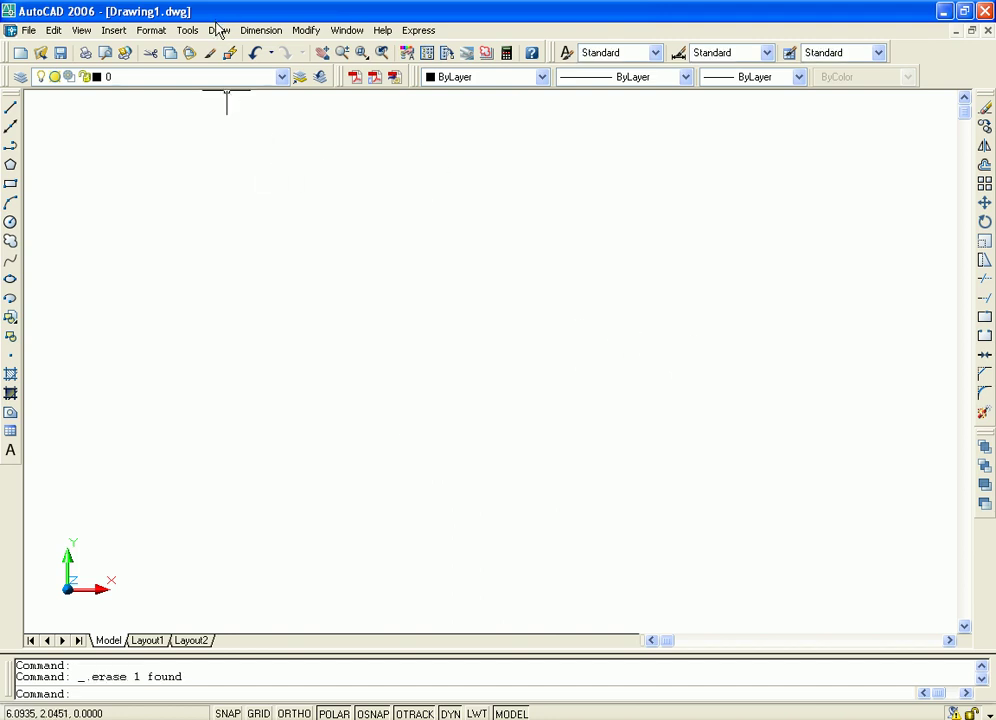
left_click(219, 30)
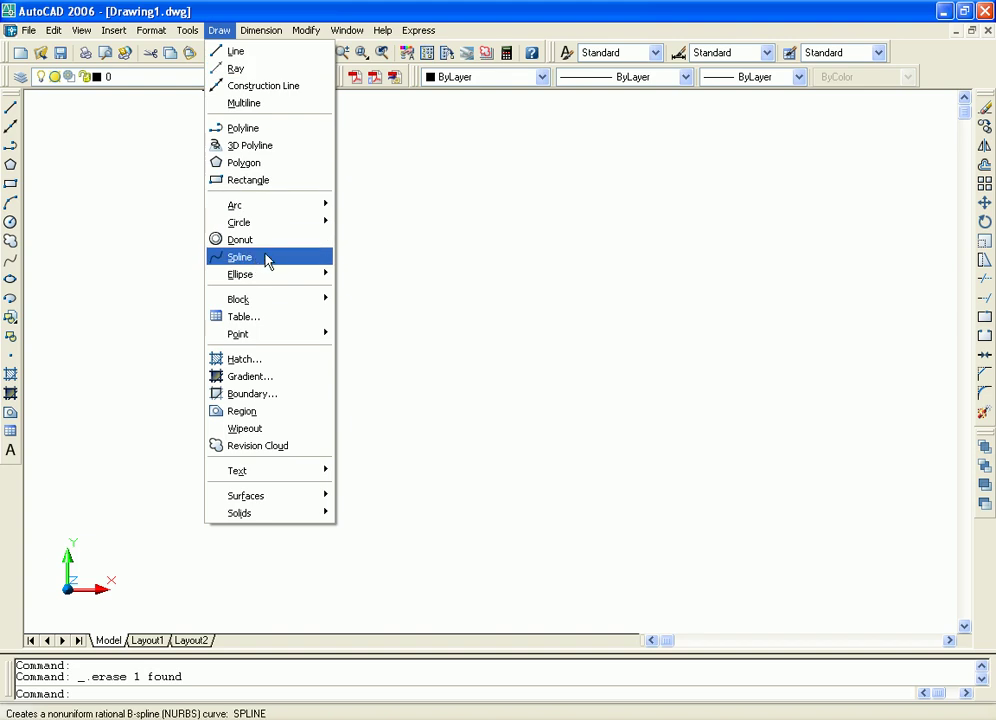
mouse_move(260, 274)
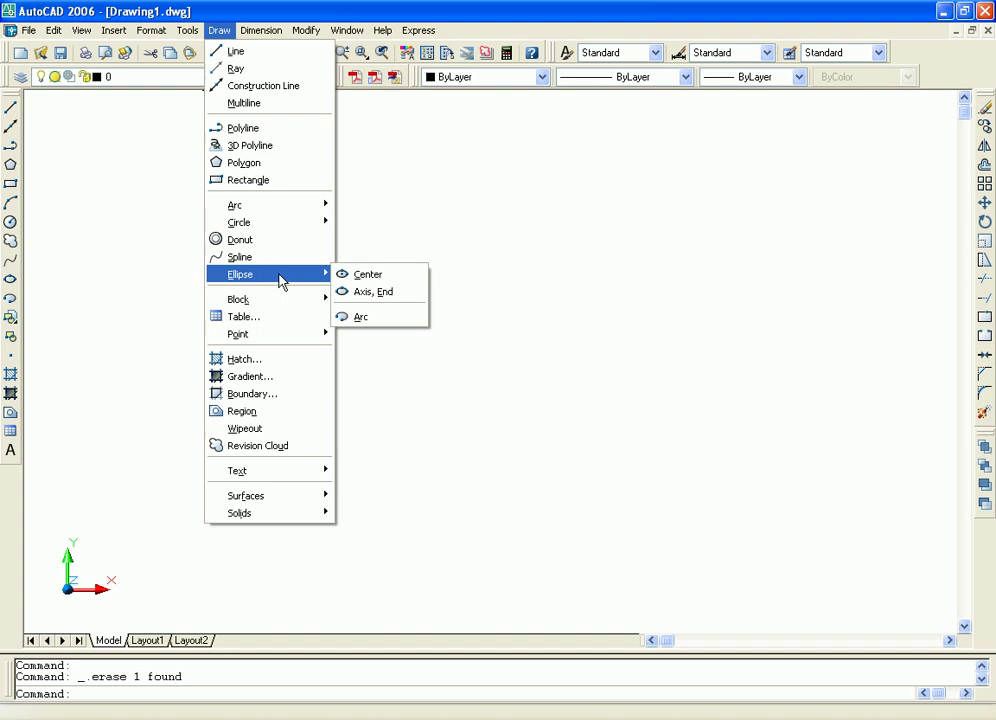
left_click(146, 292)
left_click(93, 316)
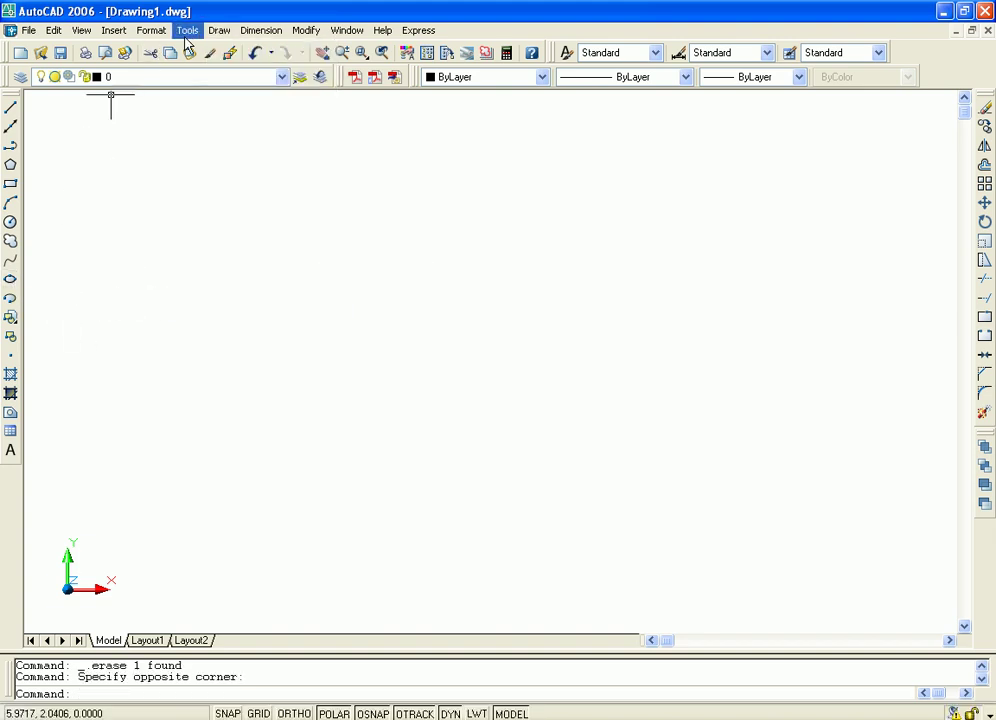
left_click(219, 30)
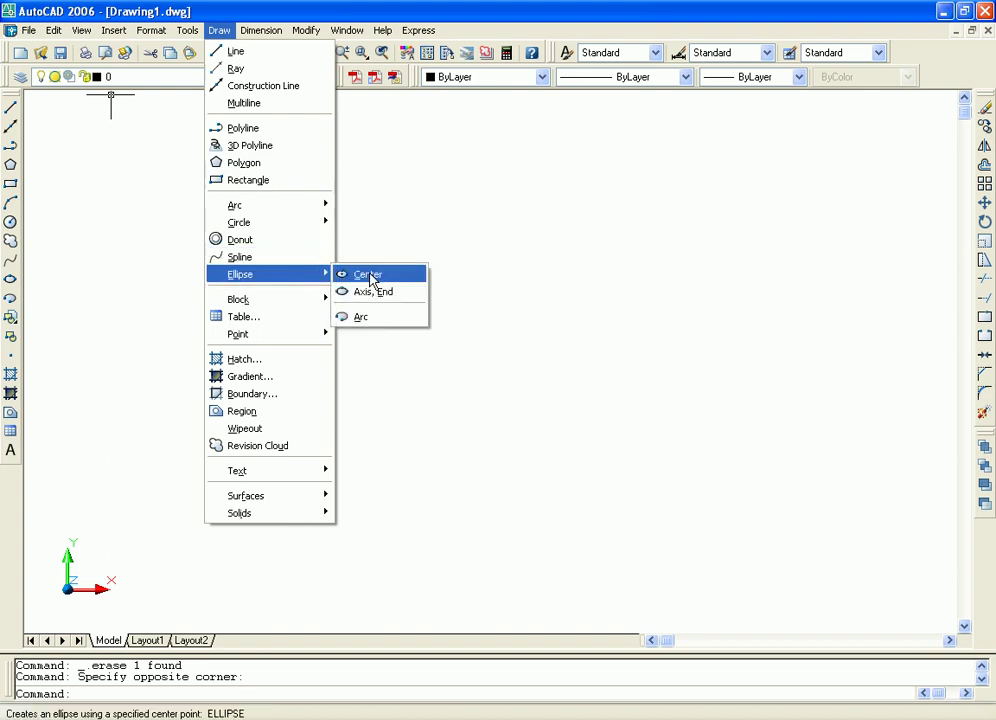
left_click(368, 275)
left_click(545, 295)
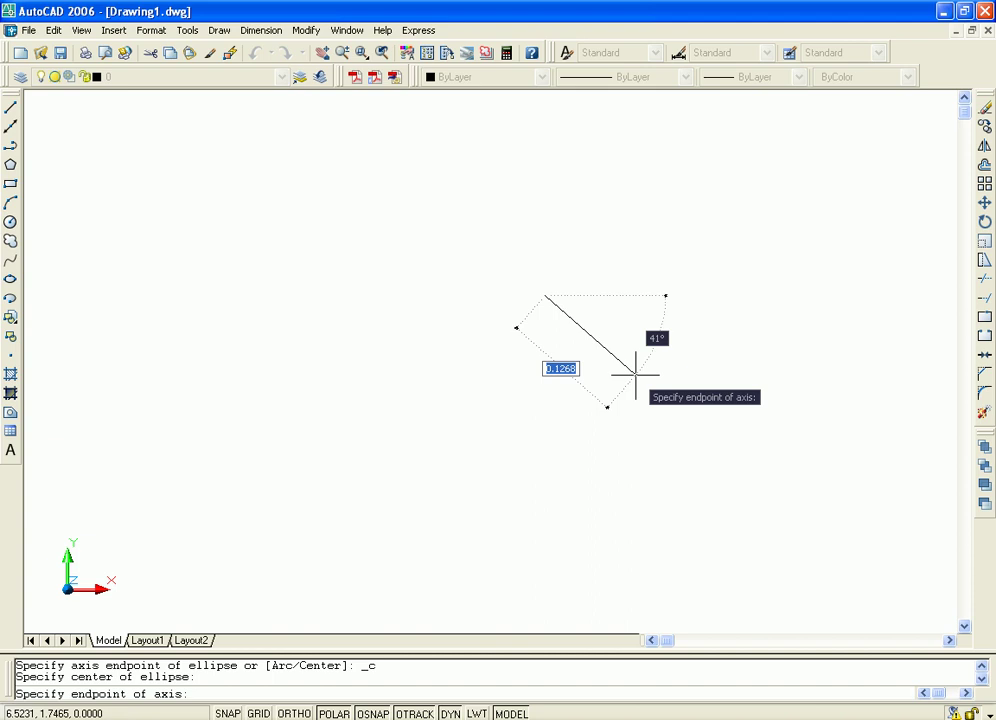
left_click(634, 374)
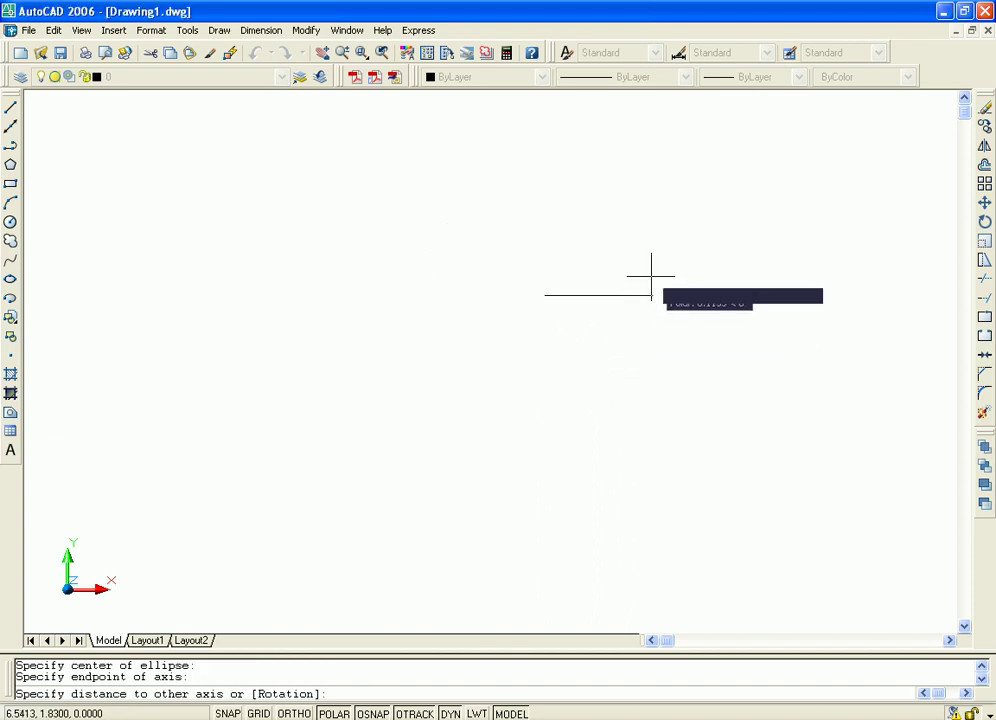
left_click(600, 338)
middle_click_drag(744, 343, 722, 366)
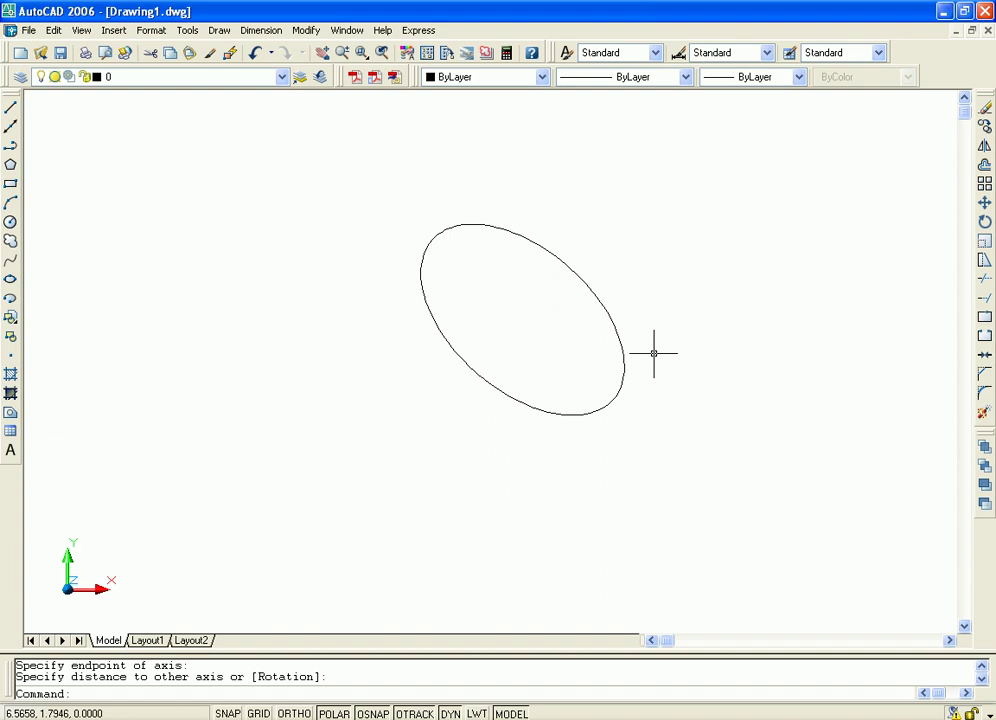
left_click(588, 287)
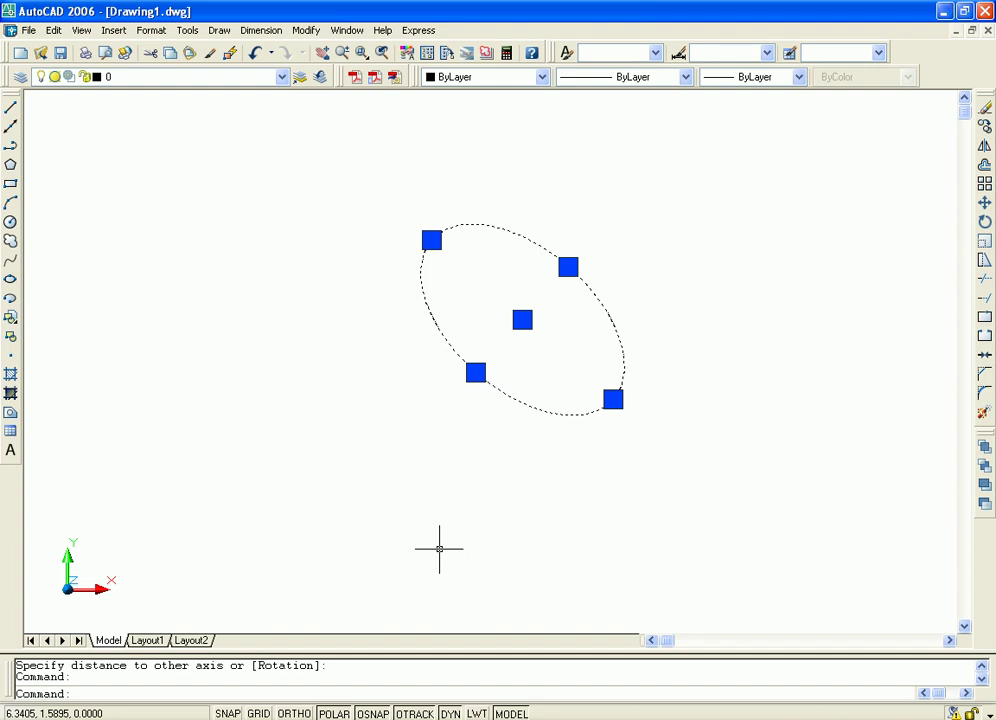
key("Delete")
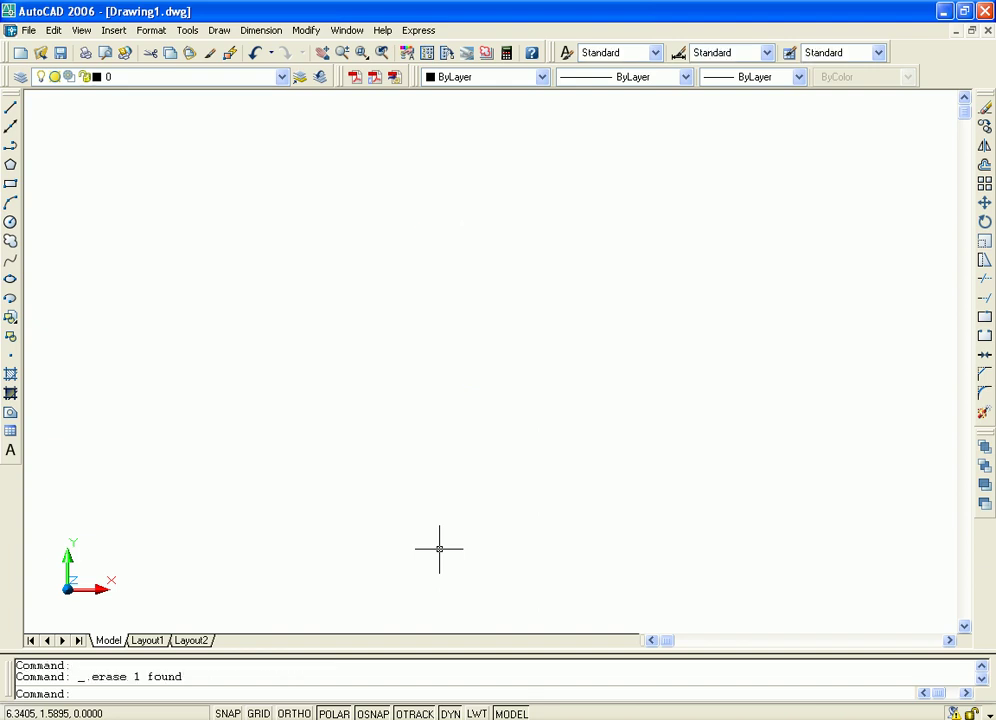
- Draw a tilted ellipse near the centre from two axis endpoints and an other-axis distance
left_click(220, 30)
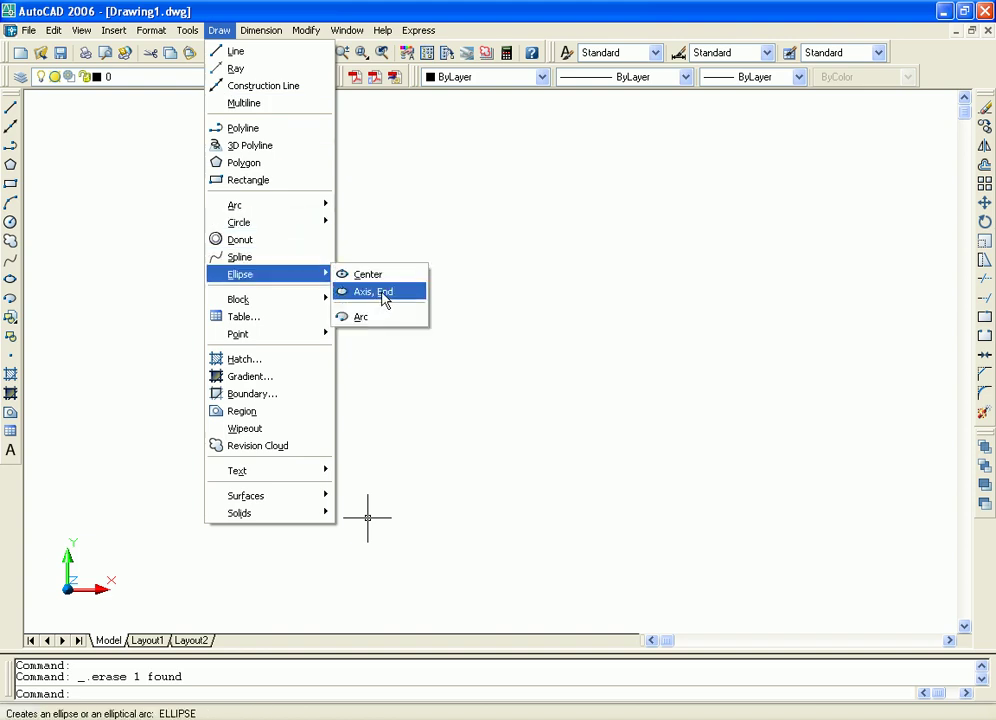
left_click(384, 291)
left_click(368, 292)
left_click(584, 386)
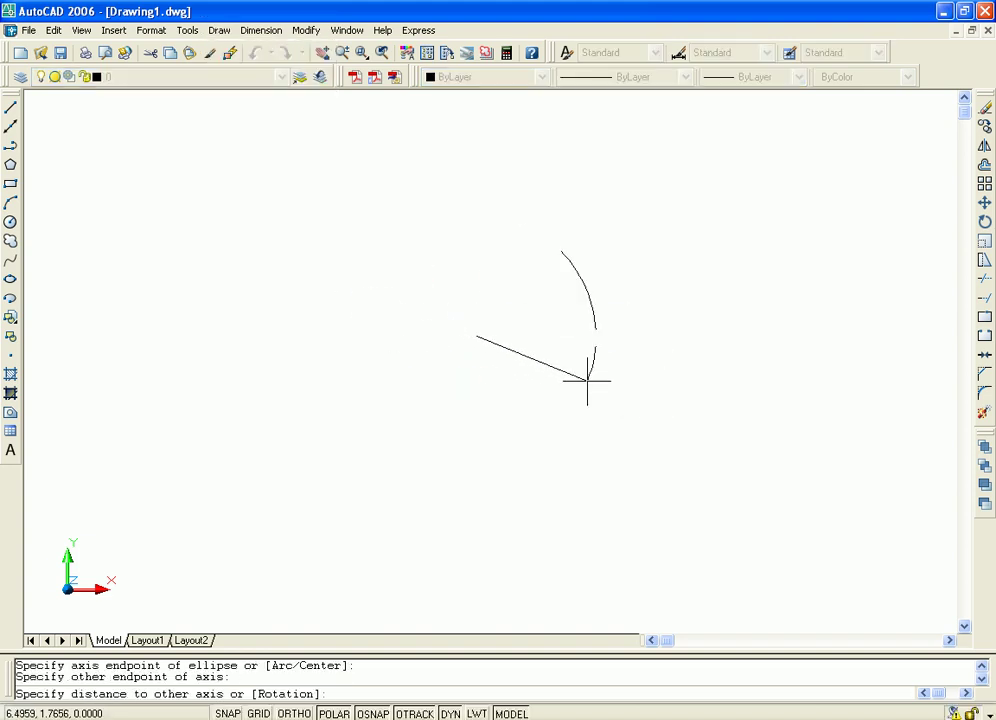
left_click(537, 298)
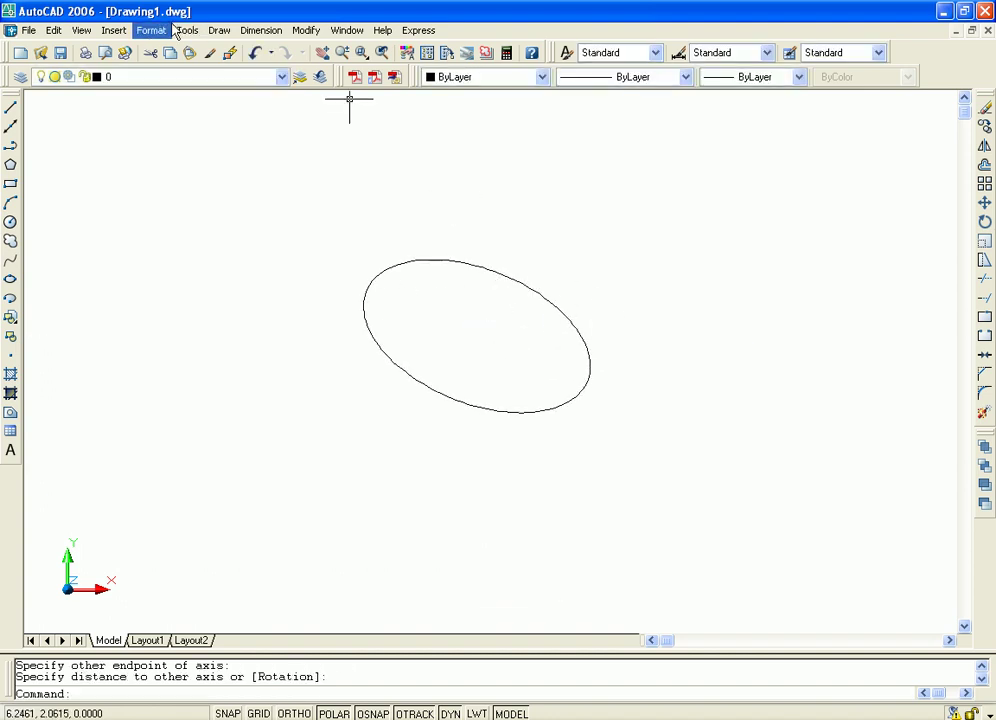
left_click(219, 30)
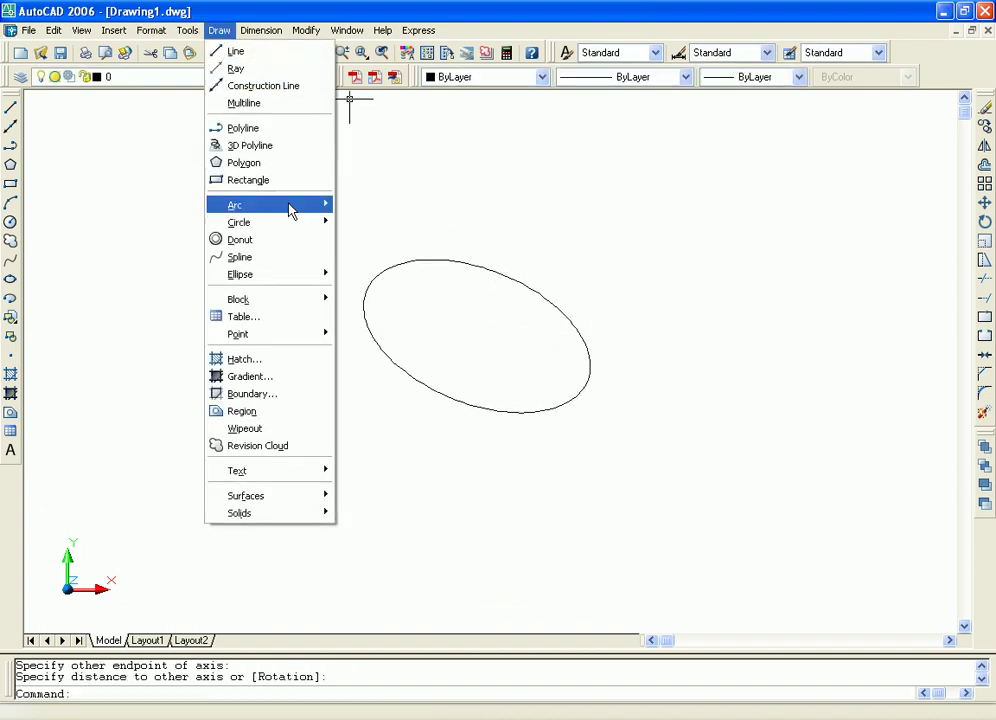
- Draw a trial spline through three points with start and end tangents
left_click(278, 258)
left_click(174, 337)
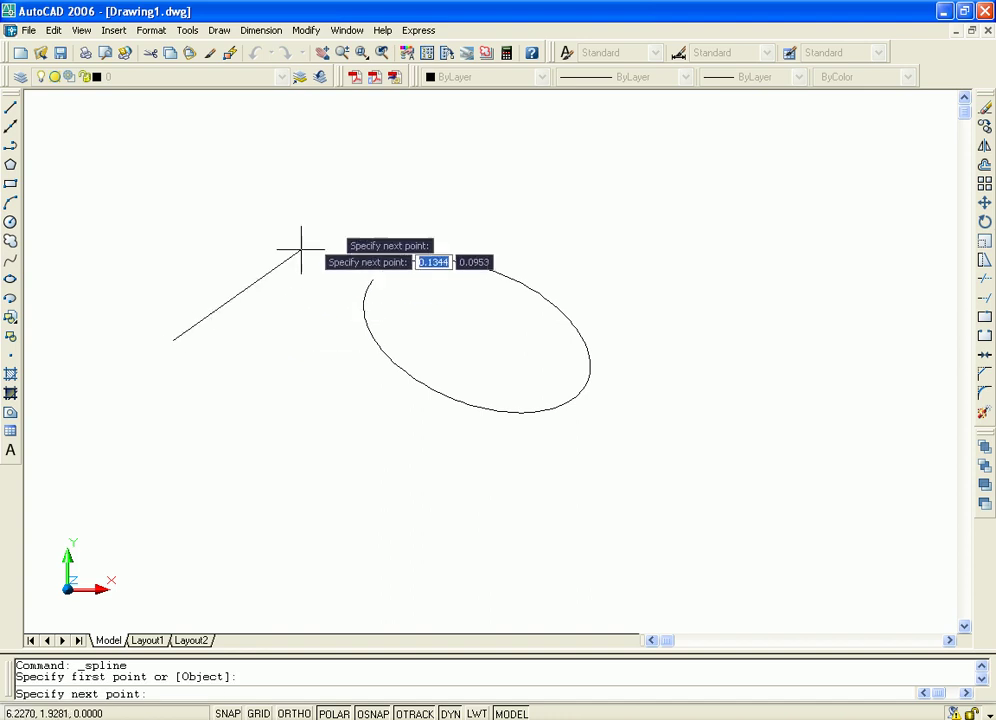
left_click(475, 161)
left_click(610, 160)
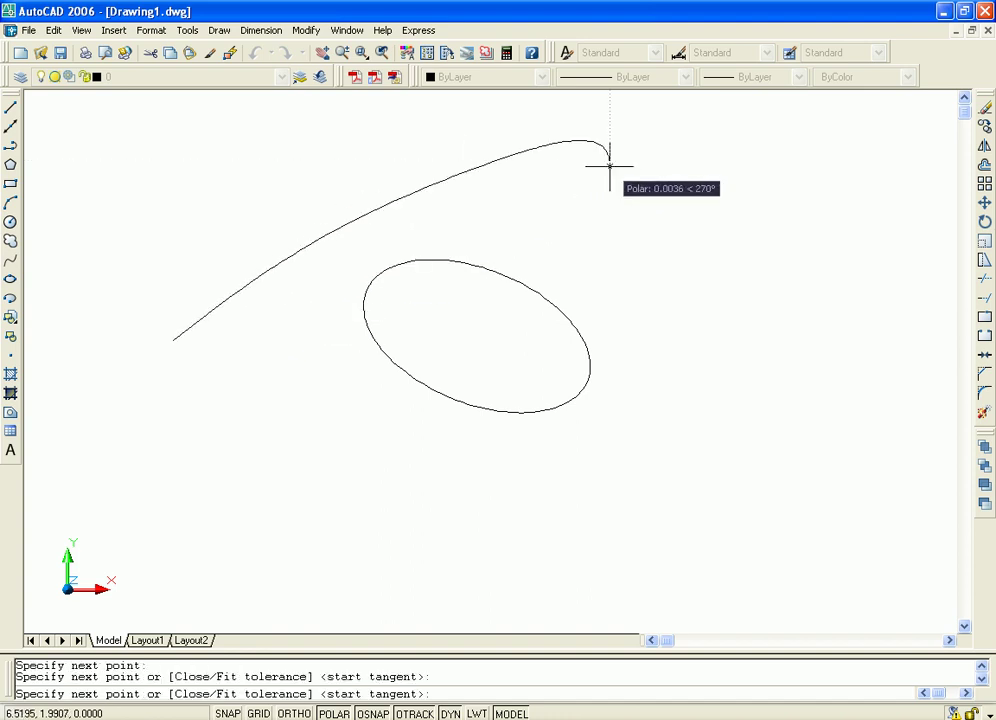
key("Return")
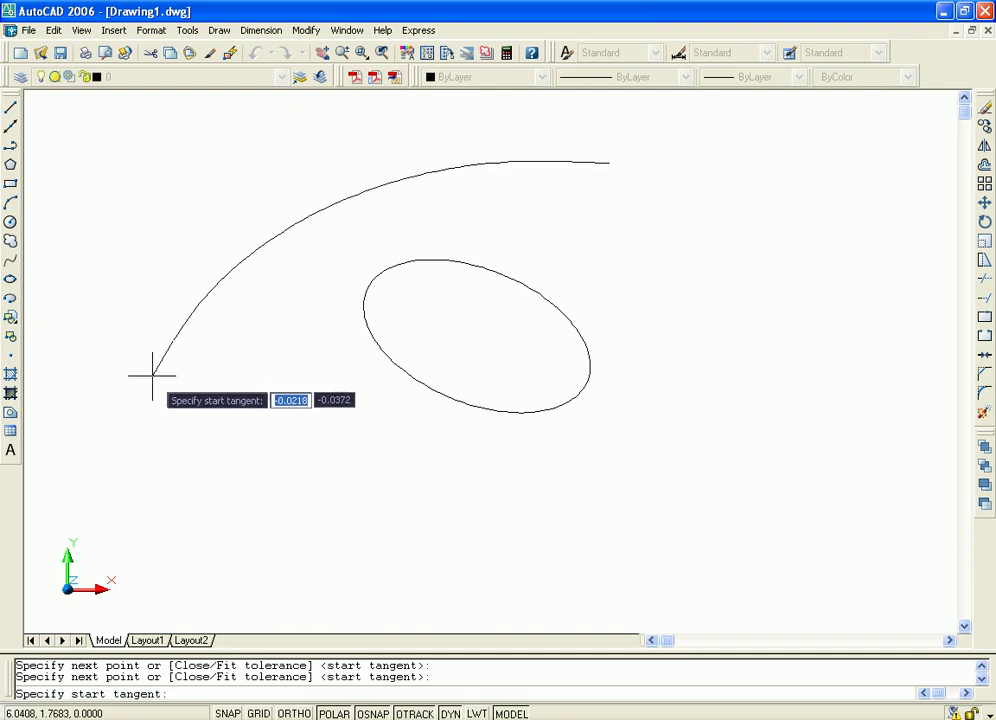
left_click(158, 371)
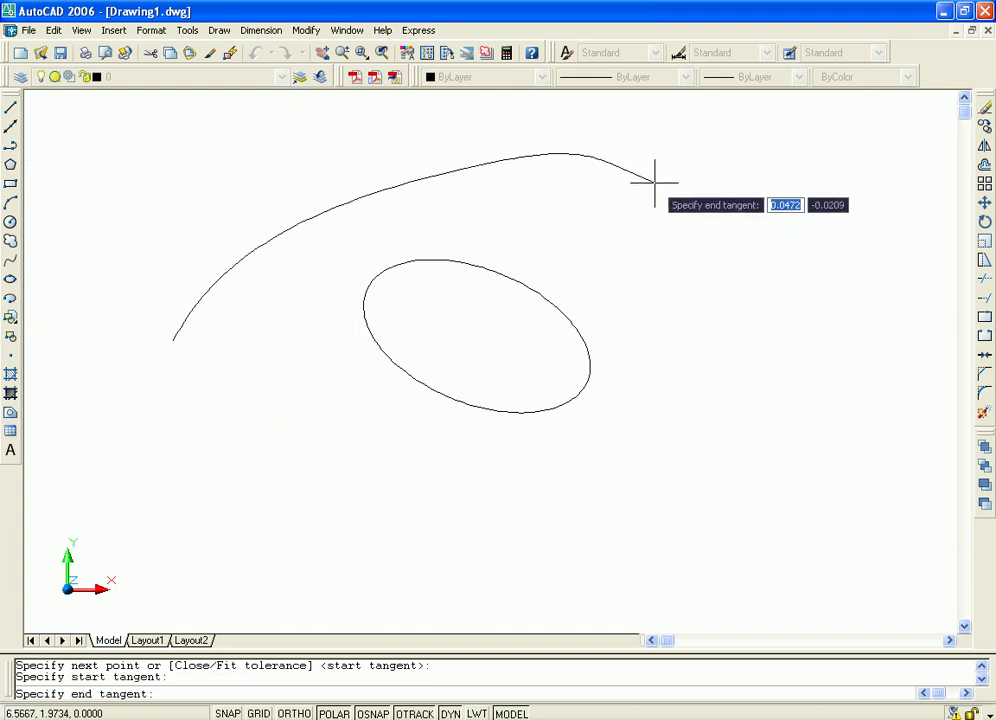
left_click(655, 182)
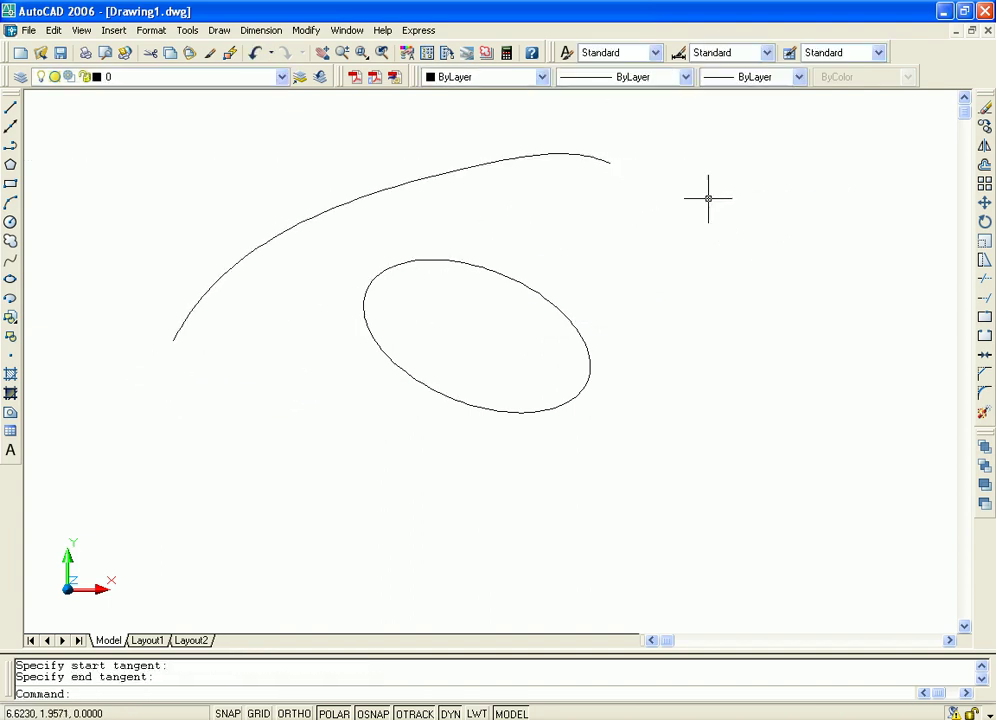
- Drag the spline's middle fit point left, then erase the spline and the tilted ellipse
left_click(506, 162)
left_click(487, 162)
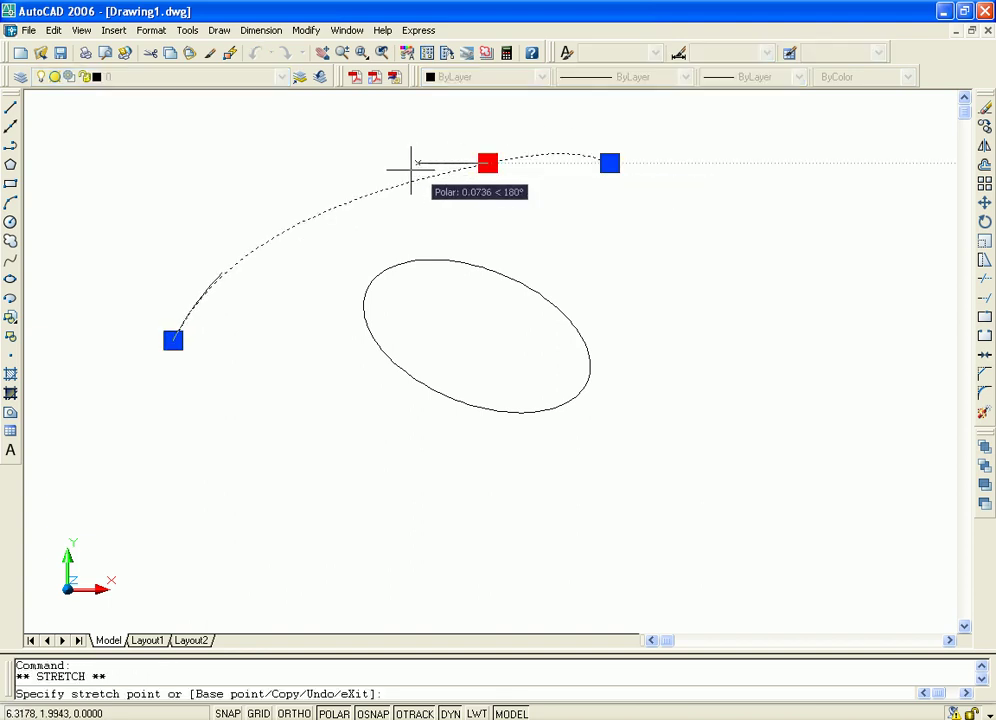
left_click(369, 164)
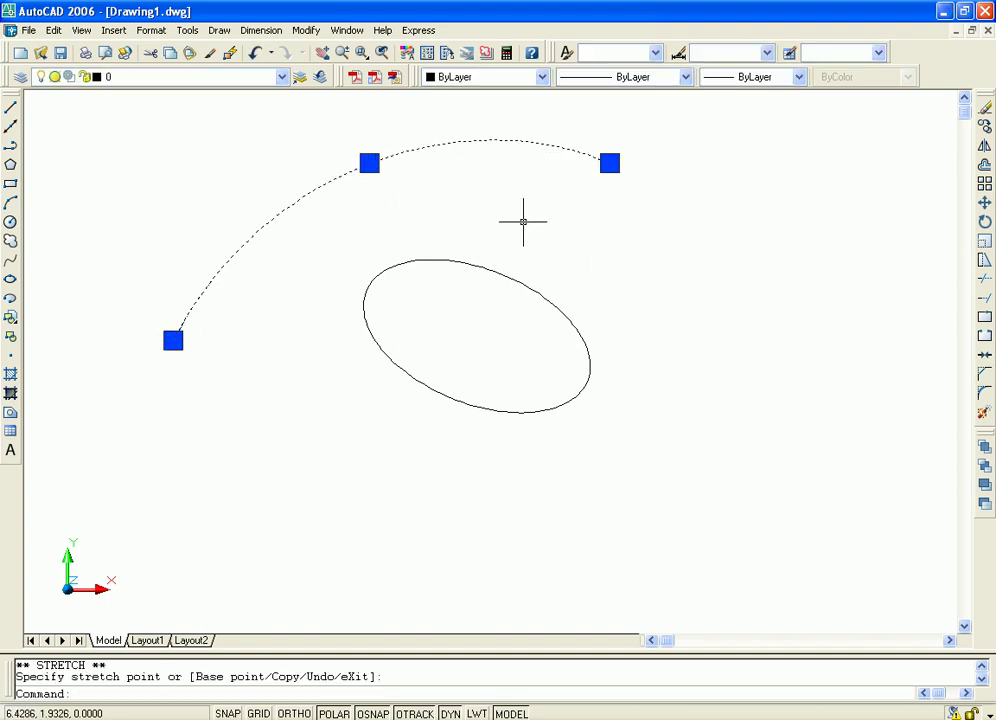
key("Delete")
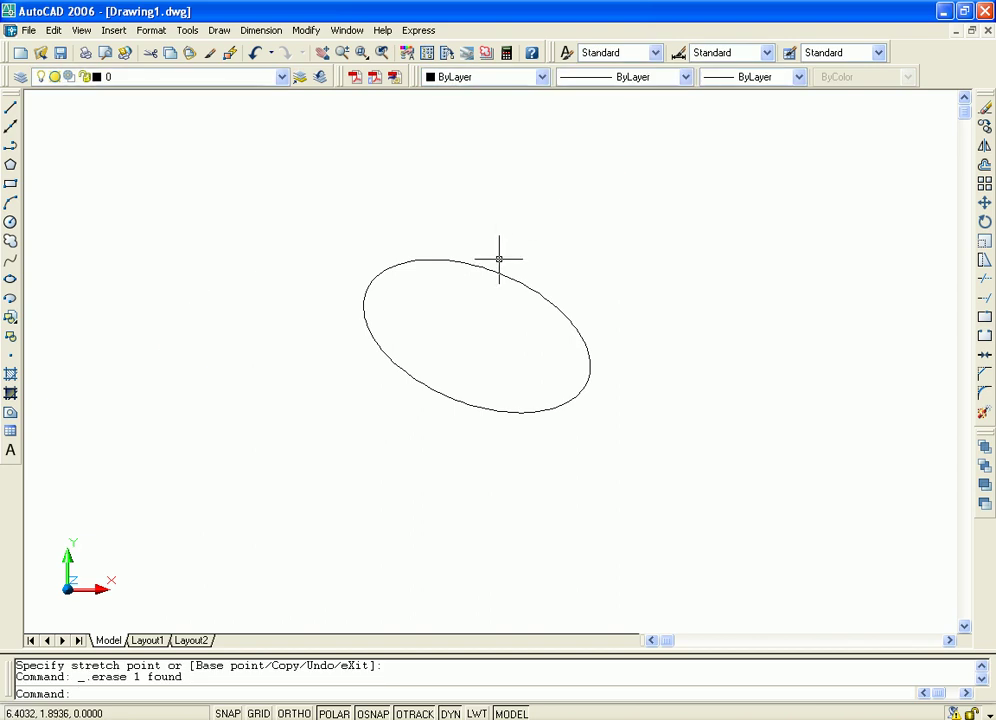
left_click(527, 277)
key("Delete")
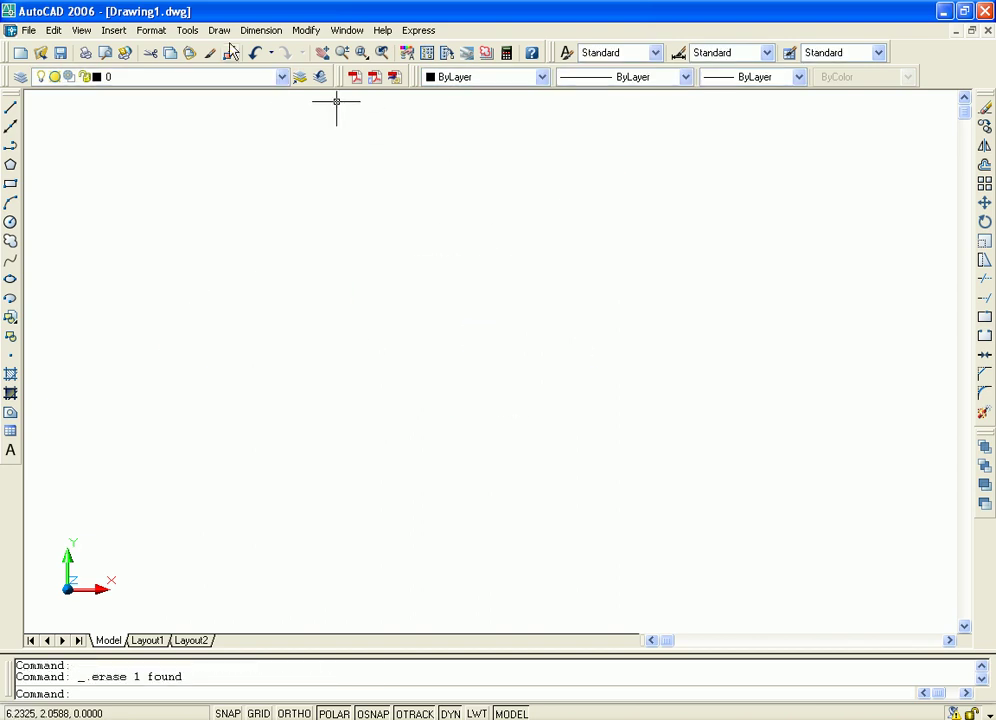
left_click(219, 30)
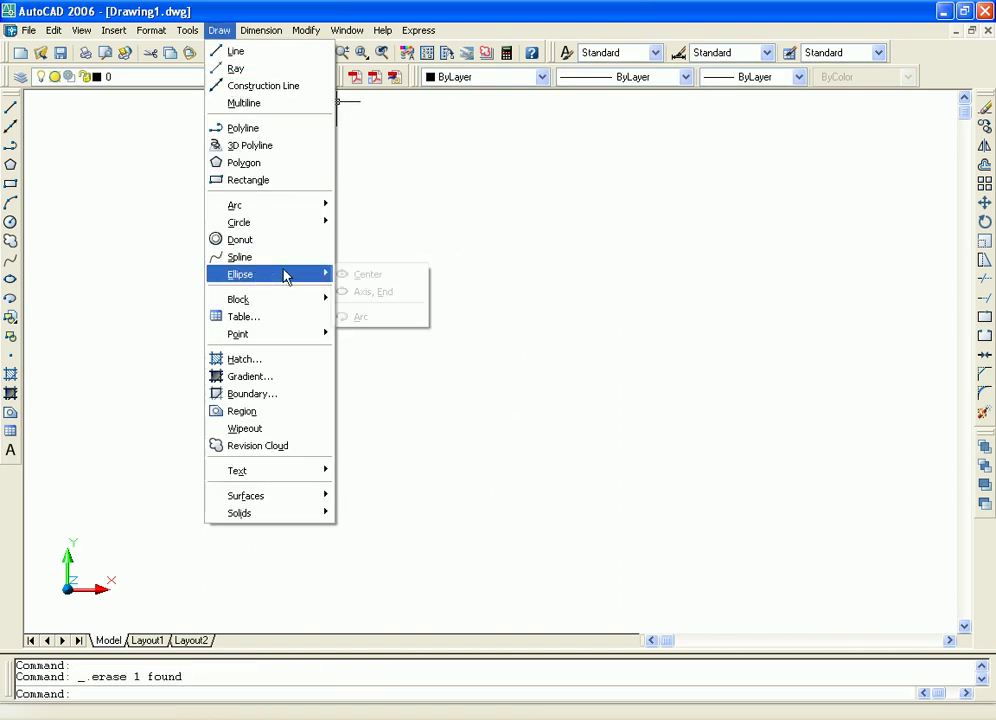
- Draw a flat horizontal ellipse from two axis endpoints and an other-axis distance
left_click(376, 292)
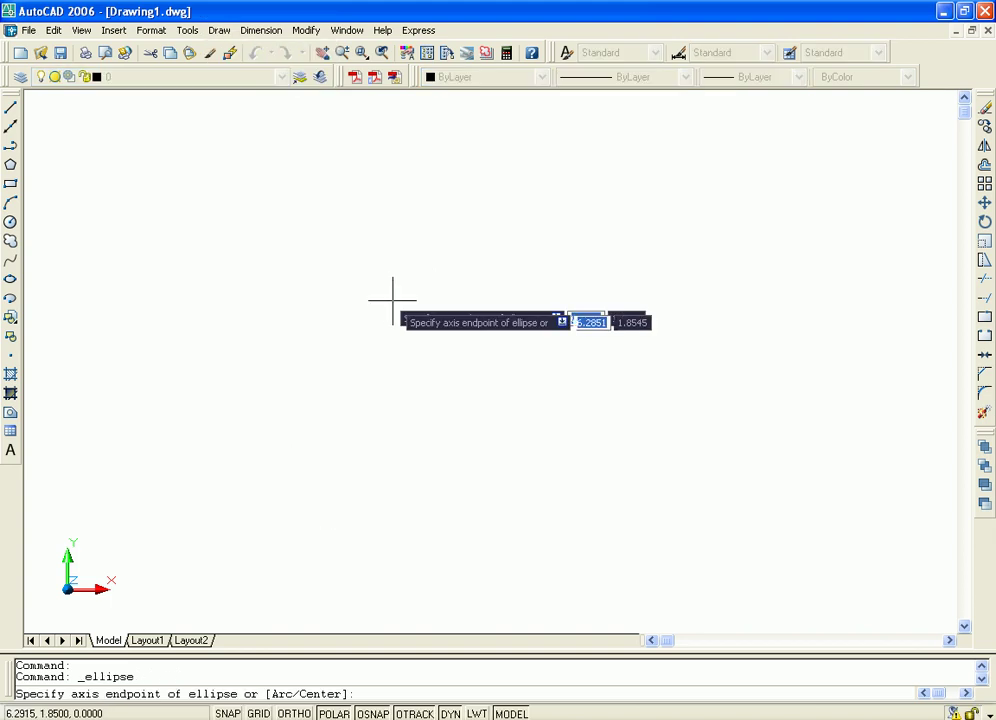
left_click(400, 393)
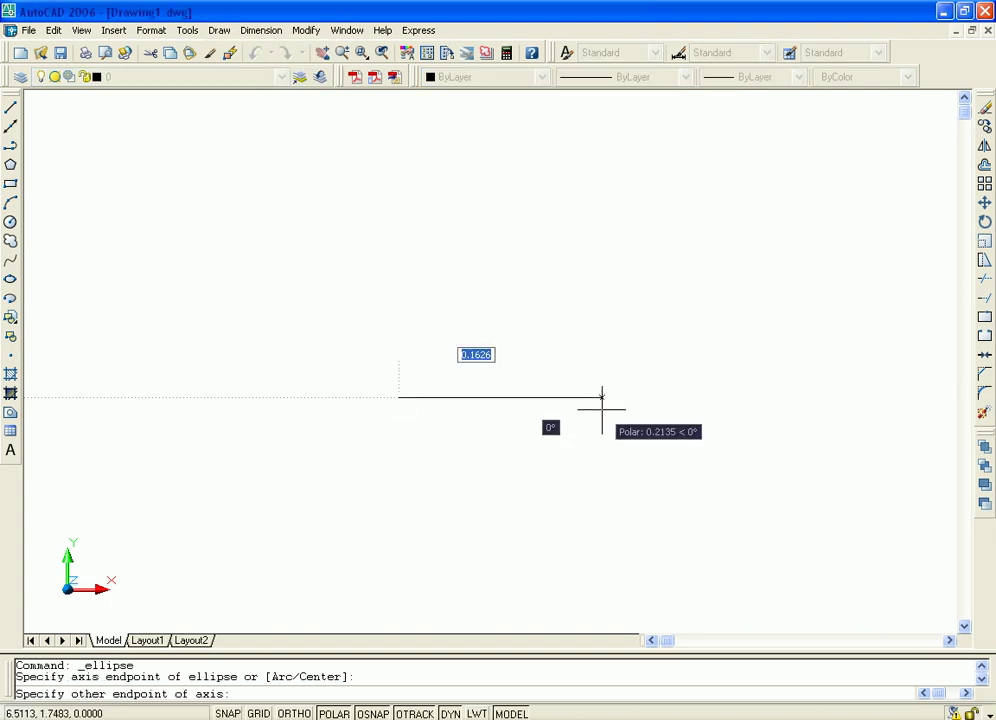
left_click(646, 397)
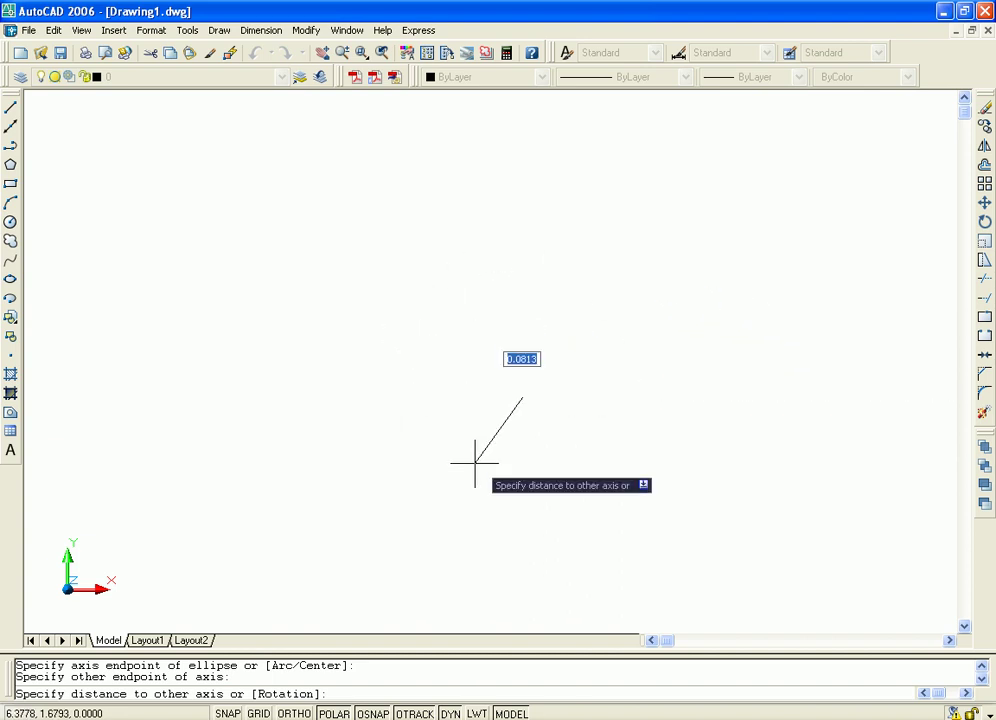
left_click(500, 409)
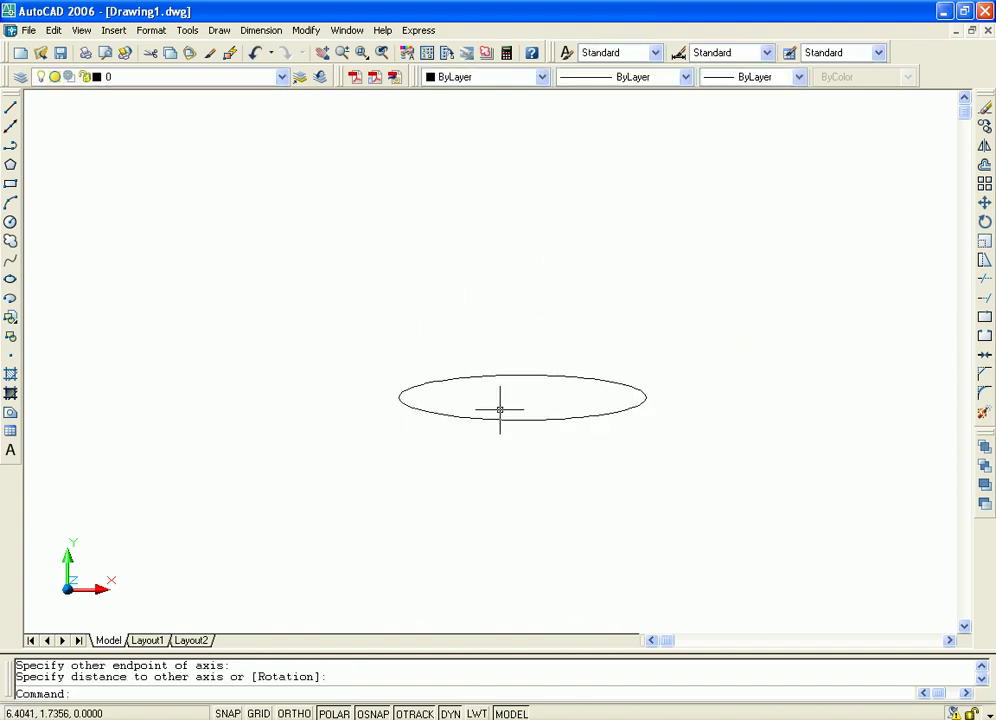
- Select and deselect the flat ellipse, panning the view so it shifts
mouse_move(713, 393)
middle_mouse_down()
mouse_move(738, 353)
mouse_move(718, 282)
middle_mouse_up()
scroll(702, 293, "up", 2)
scroll(658, 296, "down", 3)
scroll(658, 296, "down", 2)
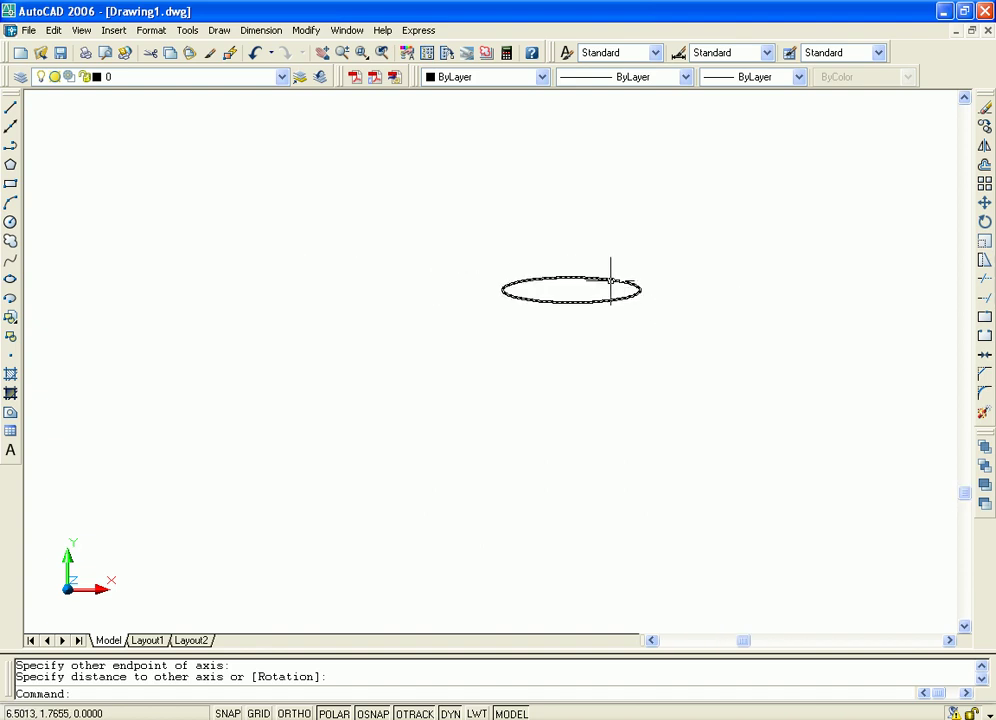
left_click(611, 280)
key("Escape")
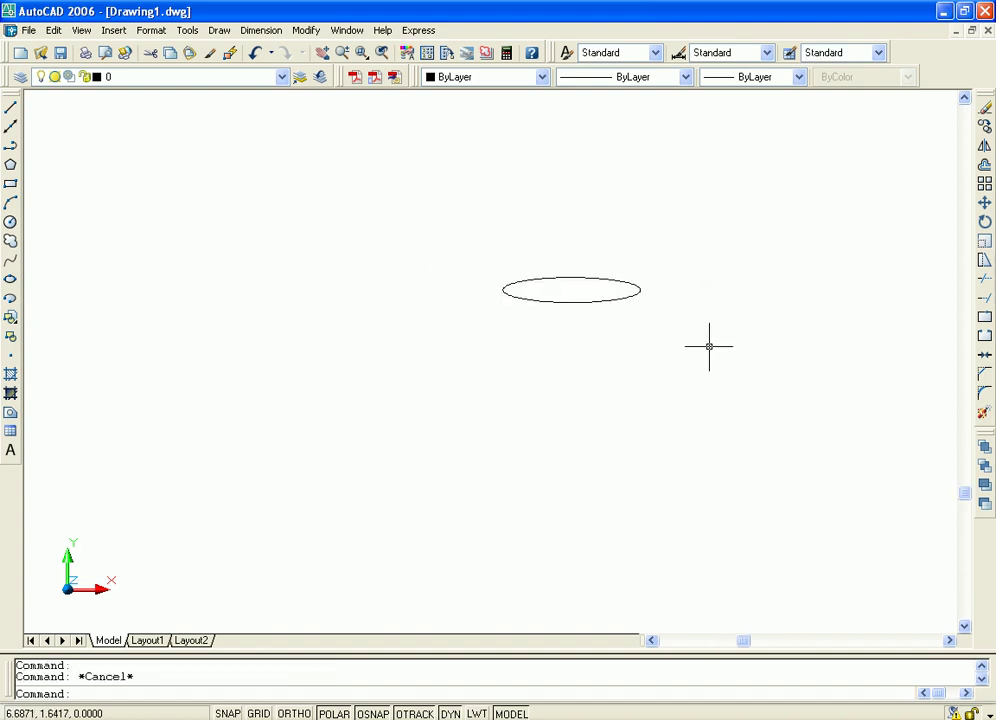
scroll(708, 354, "up", 2)
middle_click_drag(708, 342, 695, 358)
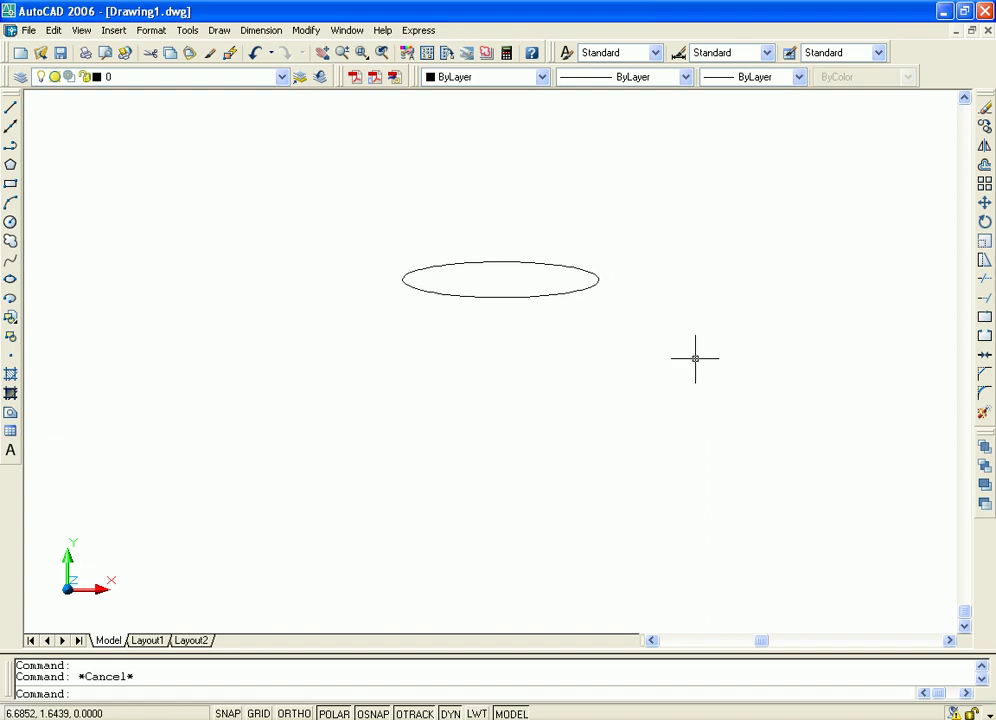
left_click(216, 32)
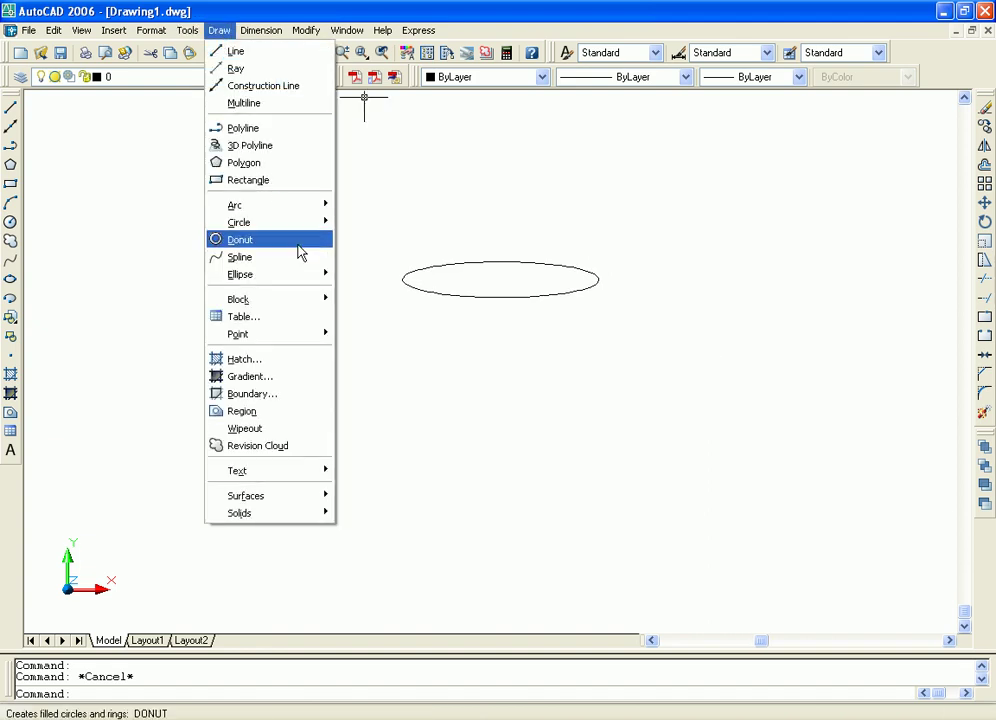
mouse_move(262, 274)
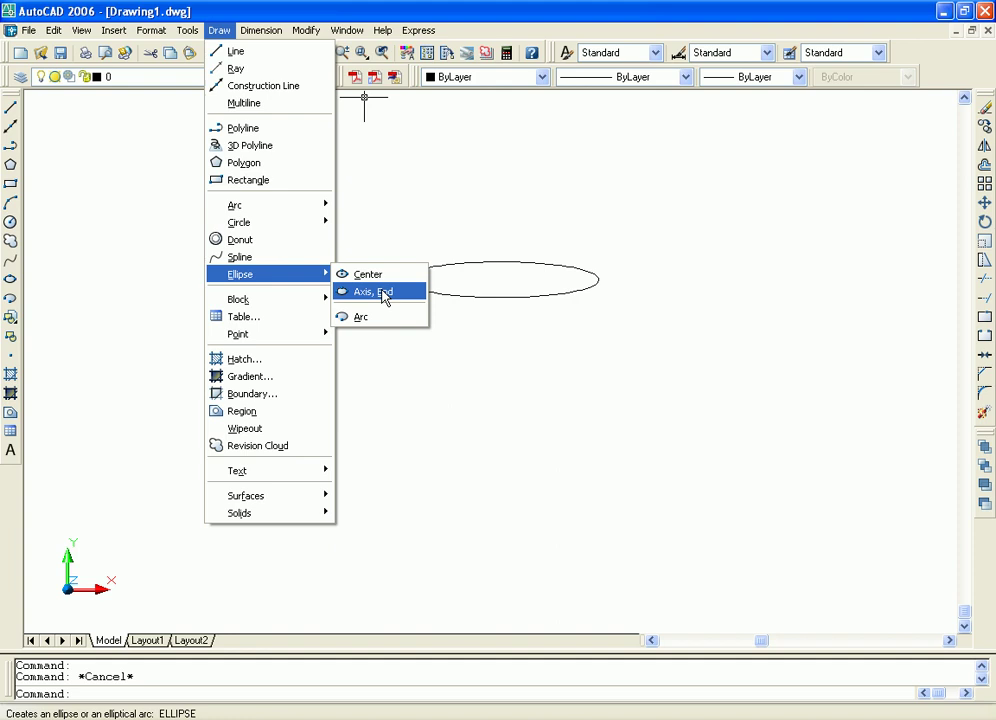
- Draw a second, smaller horizontal ellipse below and right of the first
left_click(378, 292)
left_click(473, 370)
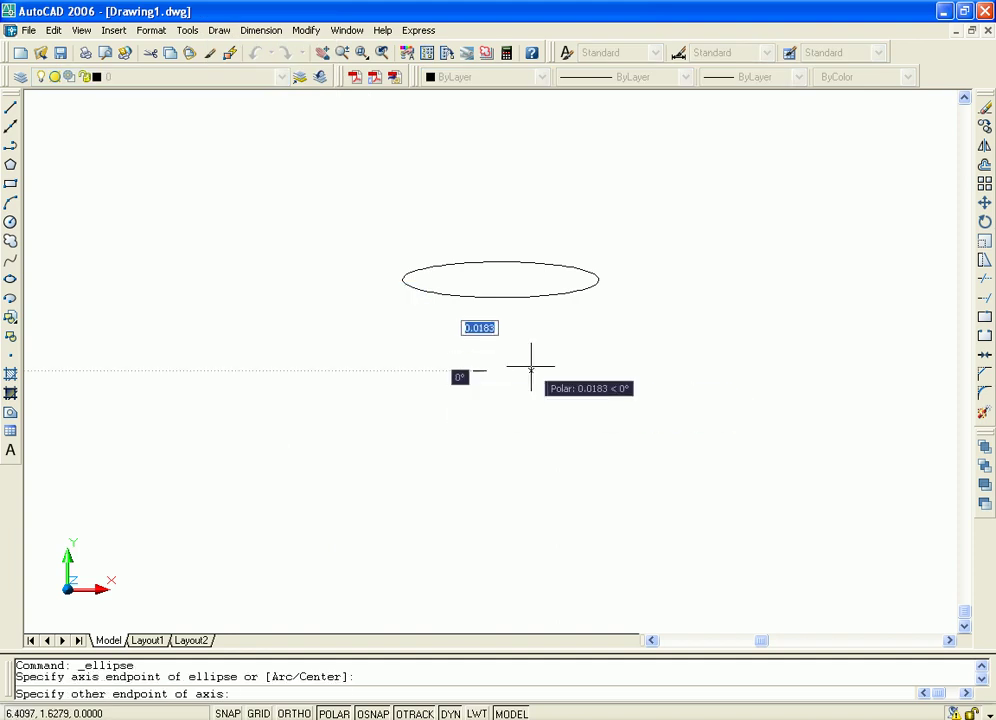
left_click(605, 370)
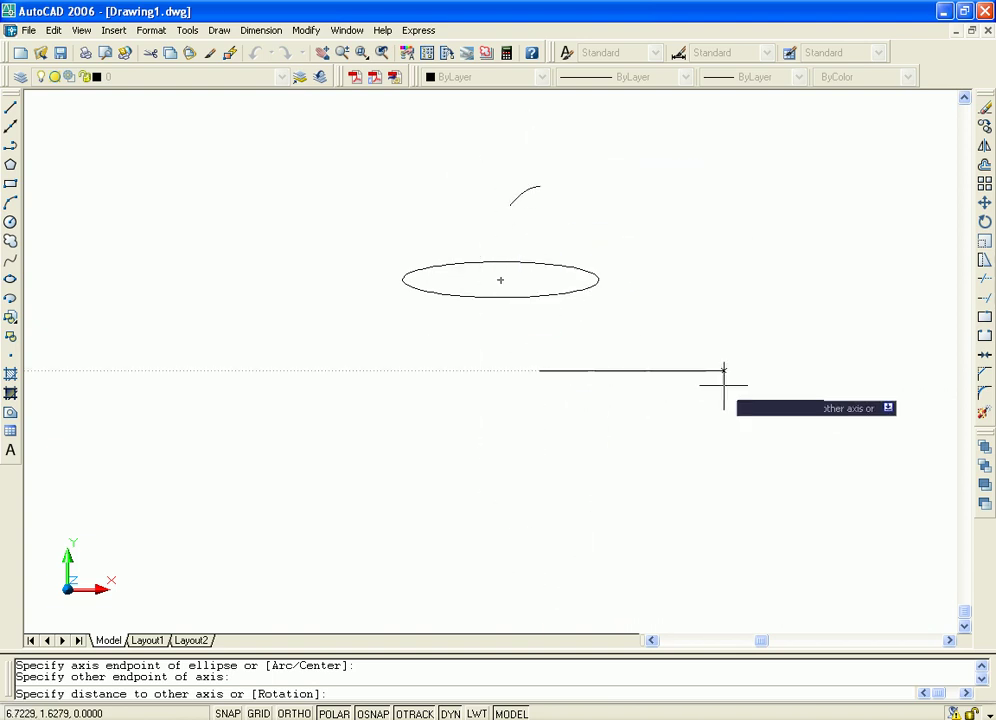
left_click(559, 370)
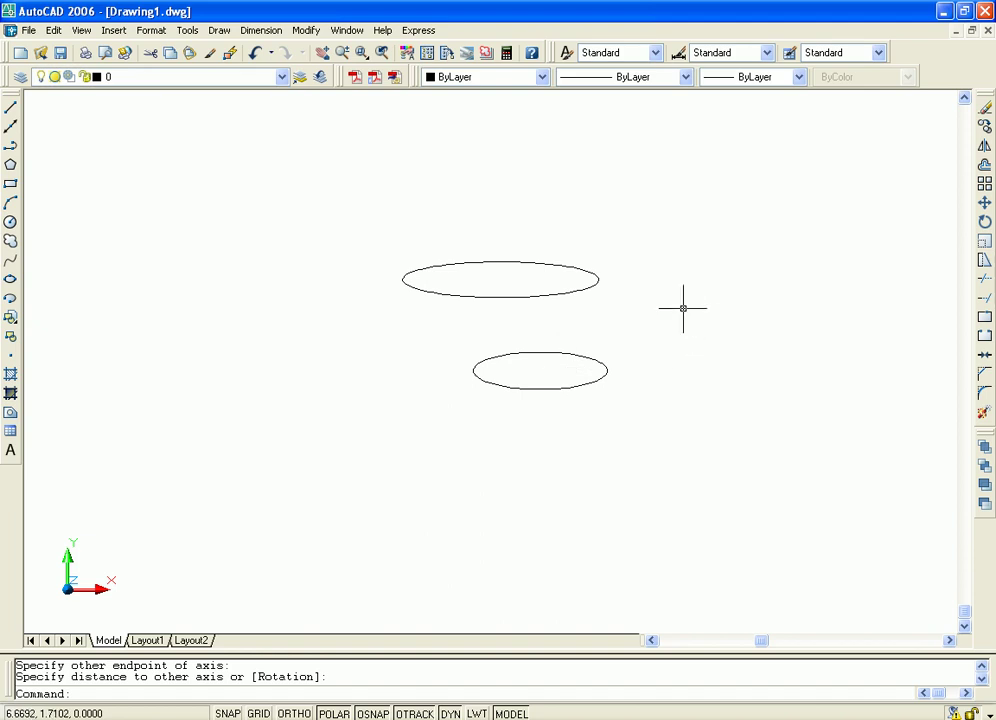
left_click(593, 357)
left_click(590, 356)
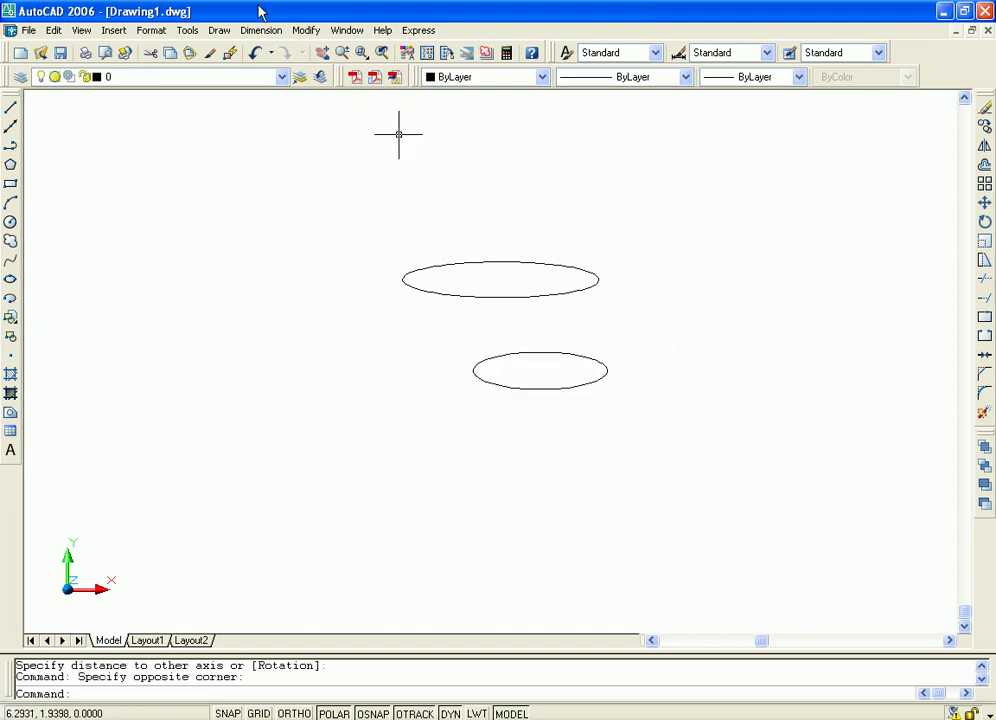
left_click(218, 32)
mouse_move(268, 274)
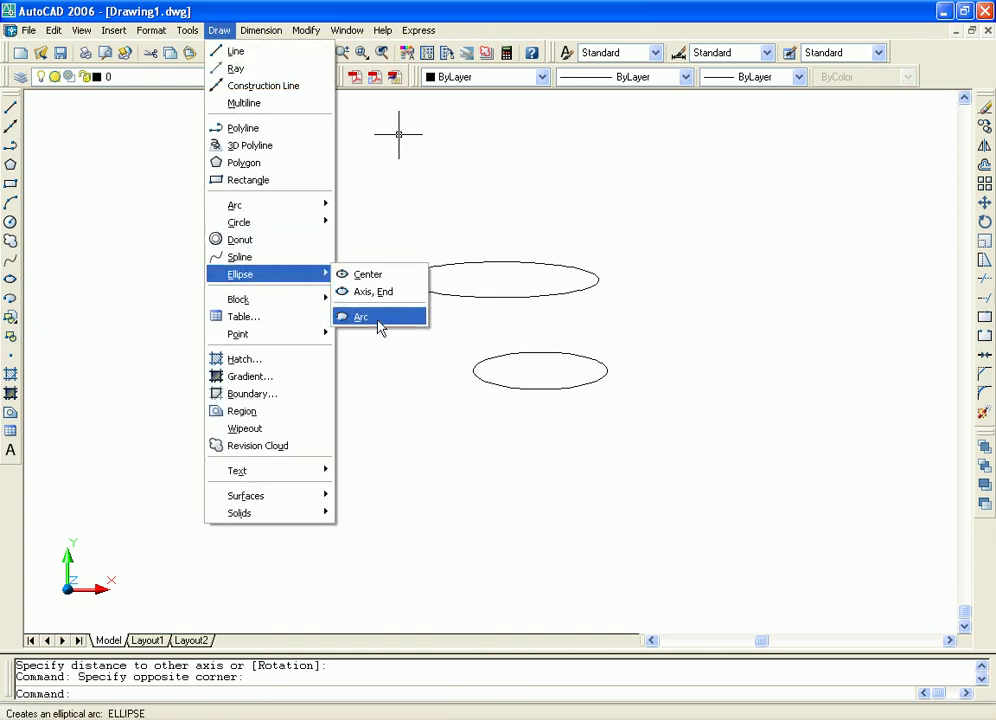
- Draw a large elliptical arc around the left and underside of both ellipses with start and end angles
left_click(376, 317)
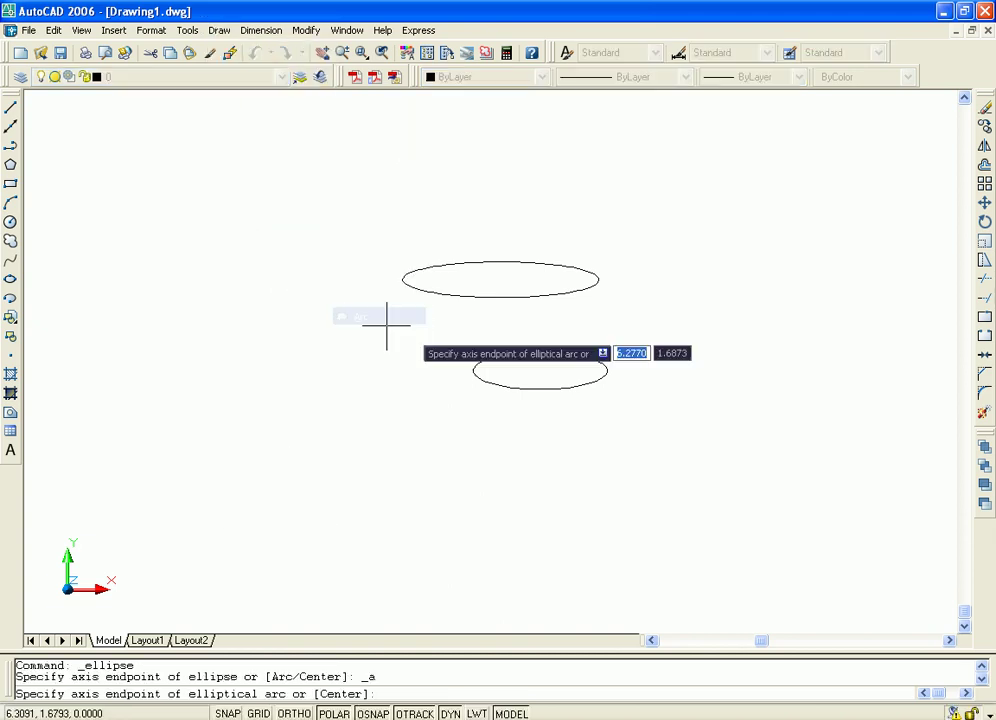
left_click(255, 359)
left_click(457, 162)
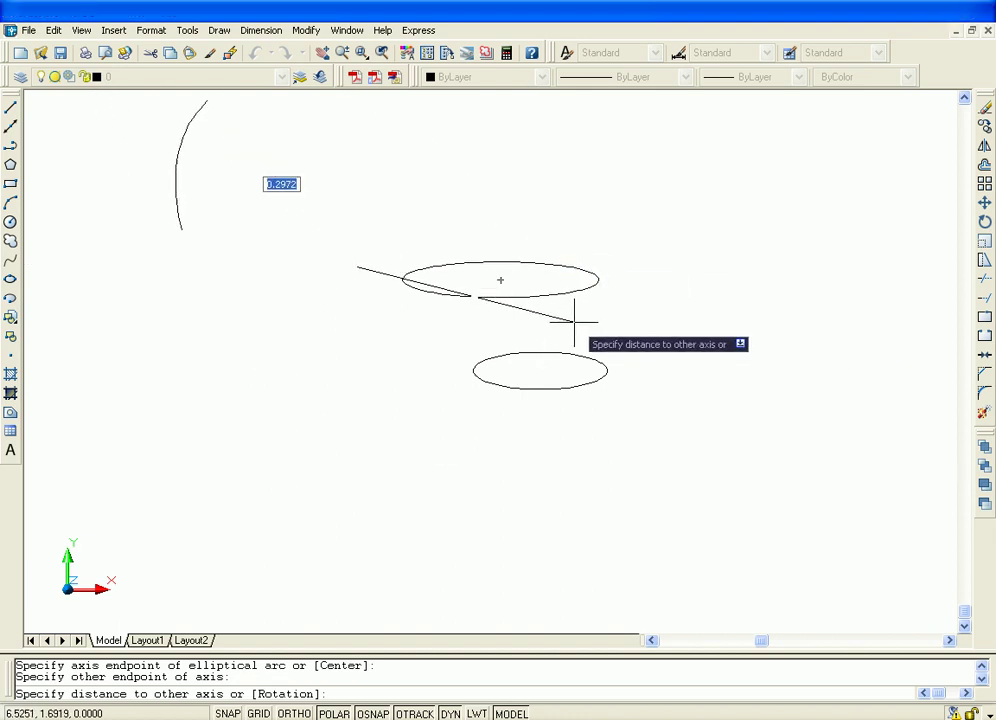
left_click(620, 325)
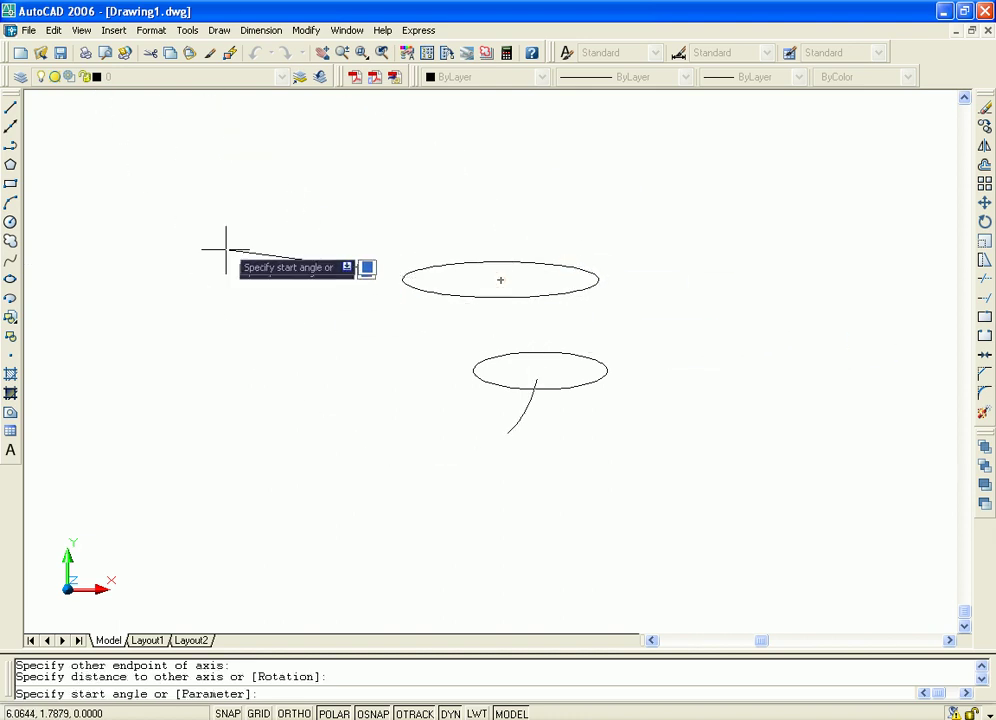
left_click(197, 228)
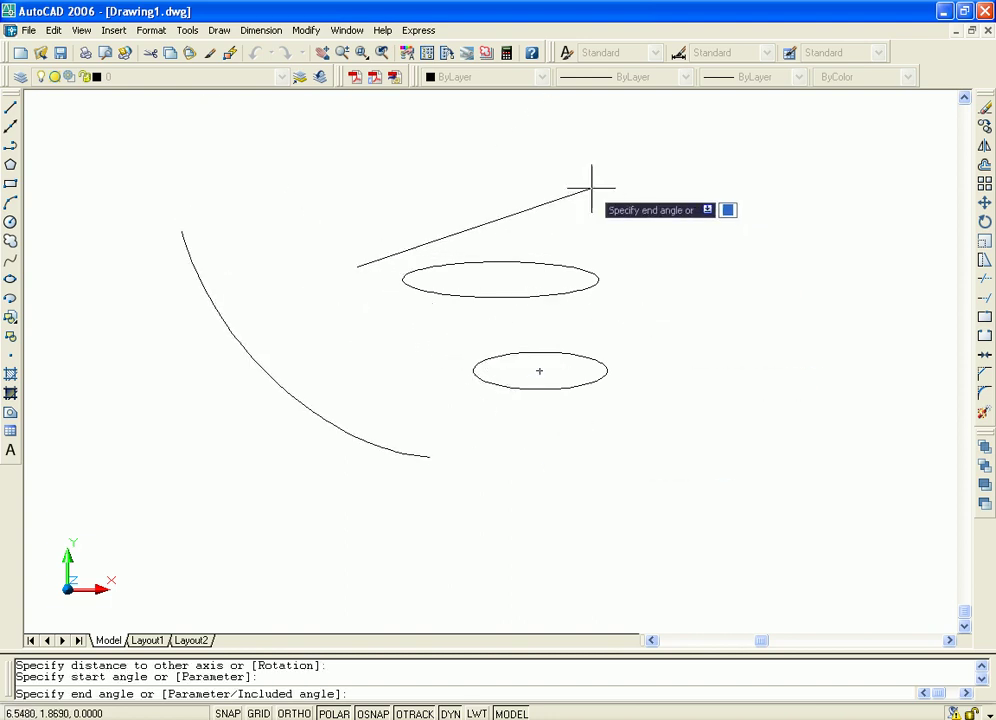
left_click(709, 251)
middle_click_drag(709, 251, 807, 391)
scroll(827, 378, "down", 2)
scroll(826, 382, "up", 1)
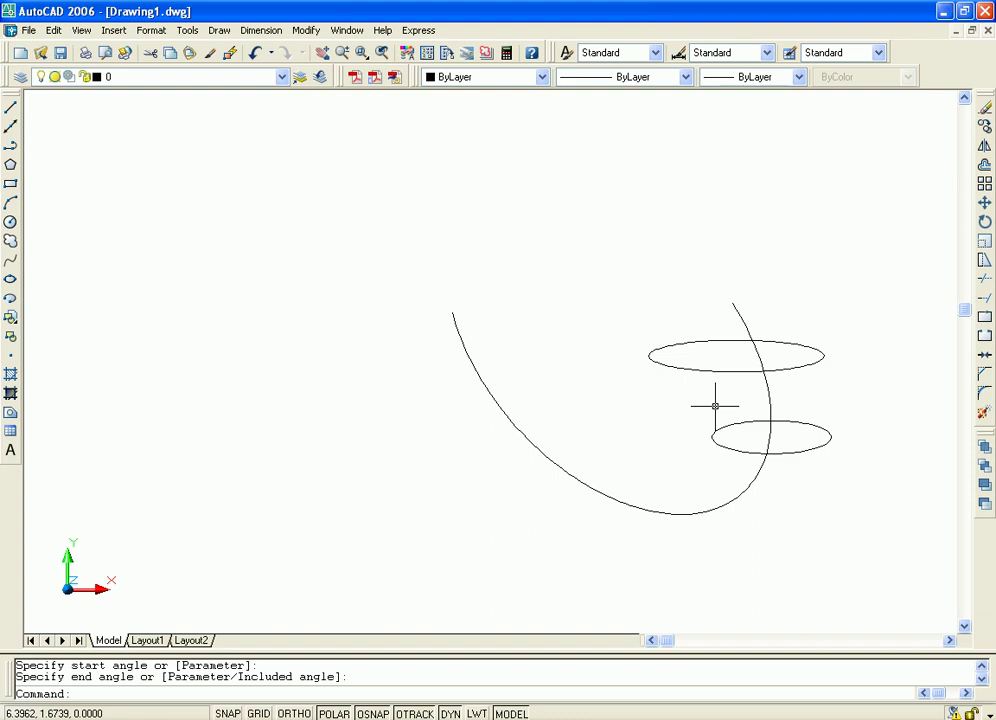
- Select everything with Ctrl+A and delete it
key("ctrl+a")
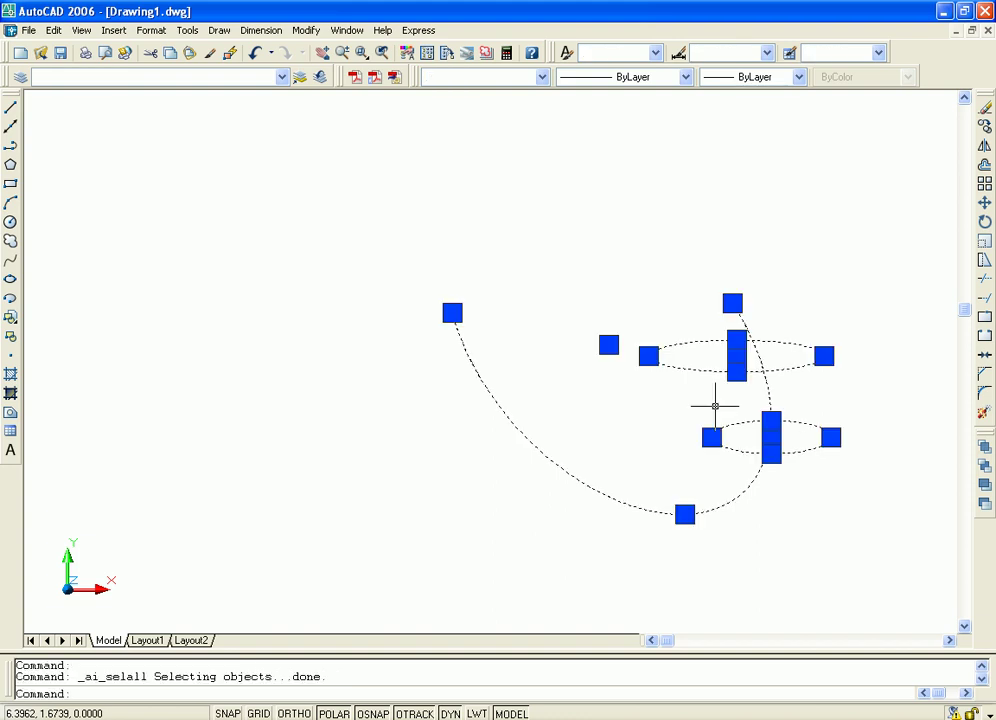
key("Delete")
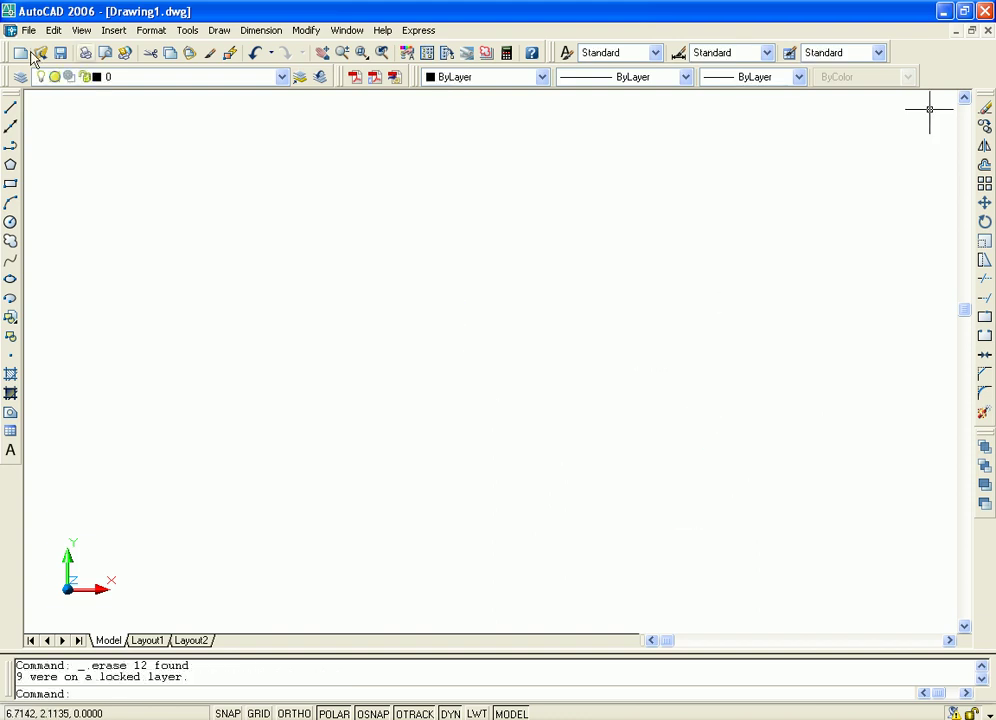
left_click(218, 30)
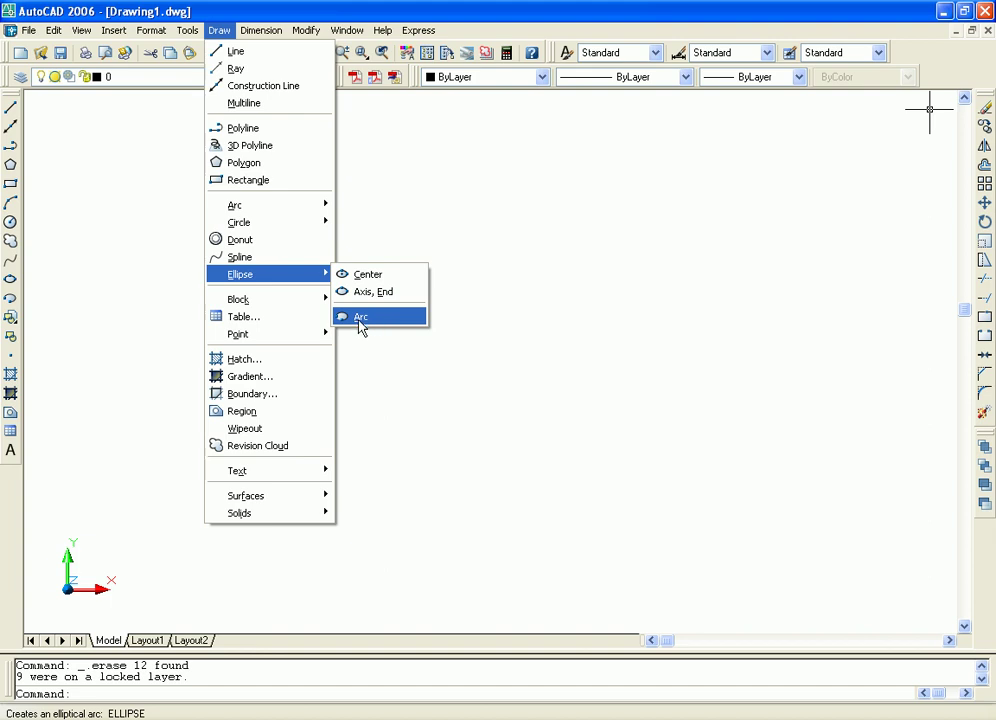
mouse_move(260, 299)
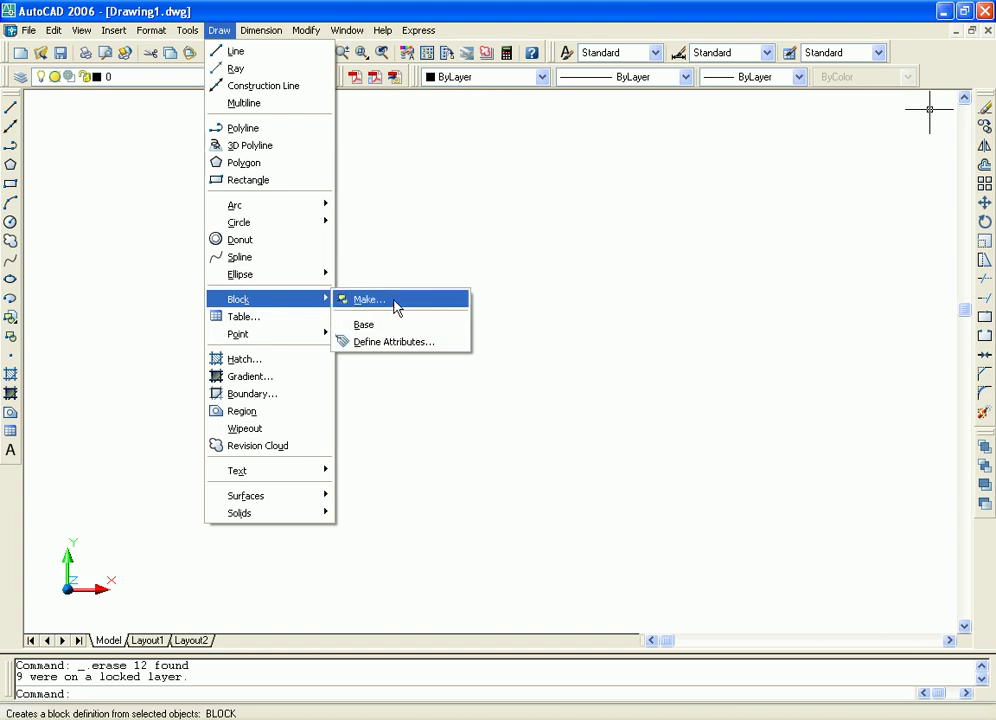
- Draw connected lines for the left eave, roof peak, right eave, walls and base of the house
left_click(528, 281)
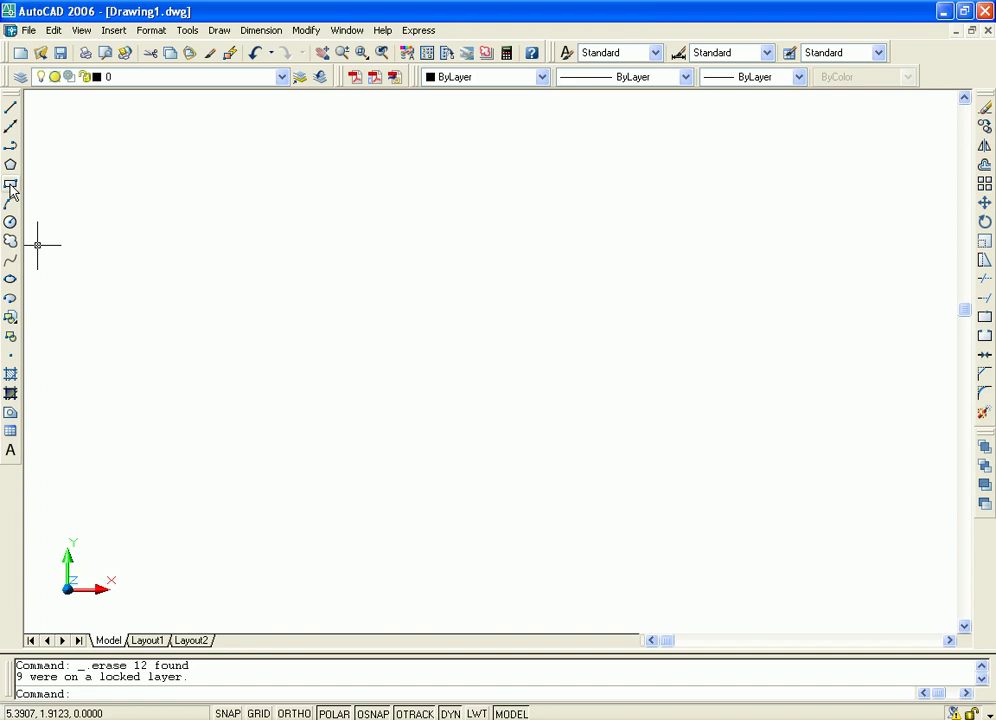
left_click(11, 106)
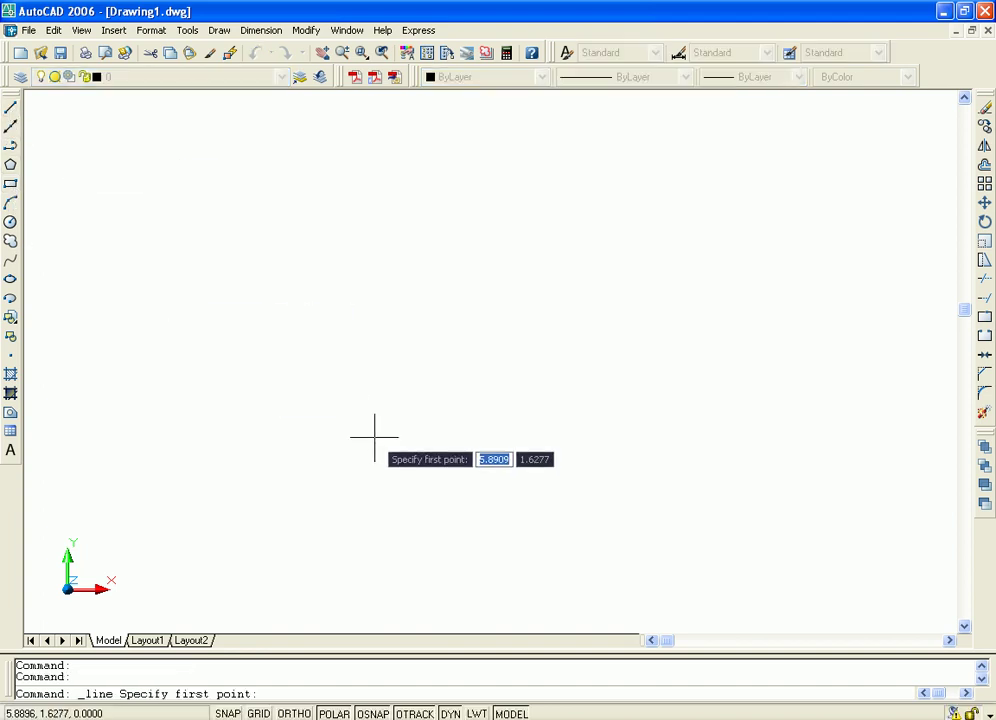
left_click(323, 352)
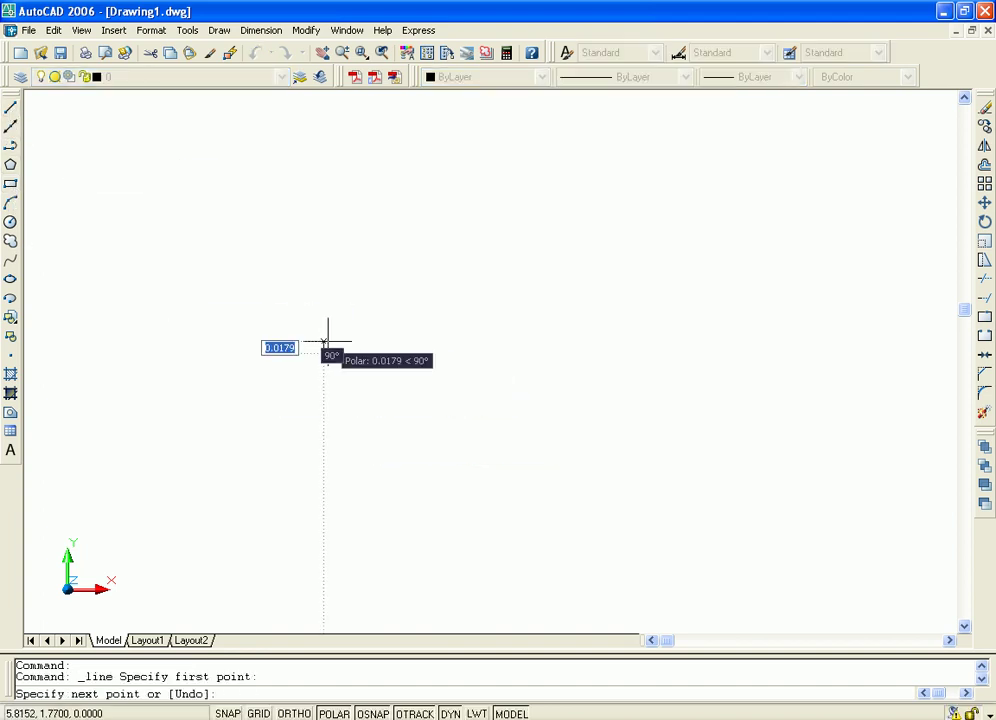
left_click(516, 146)
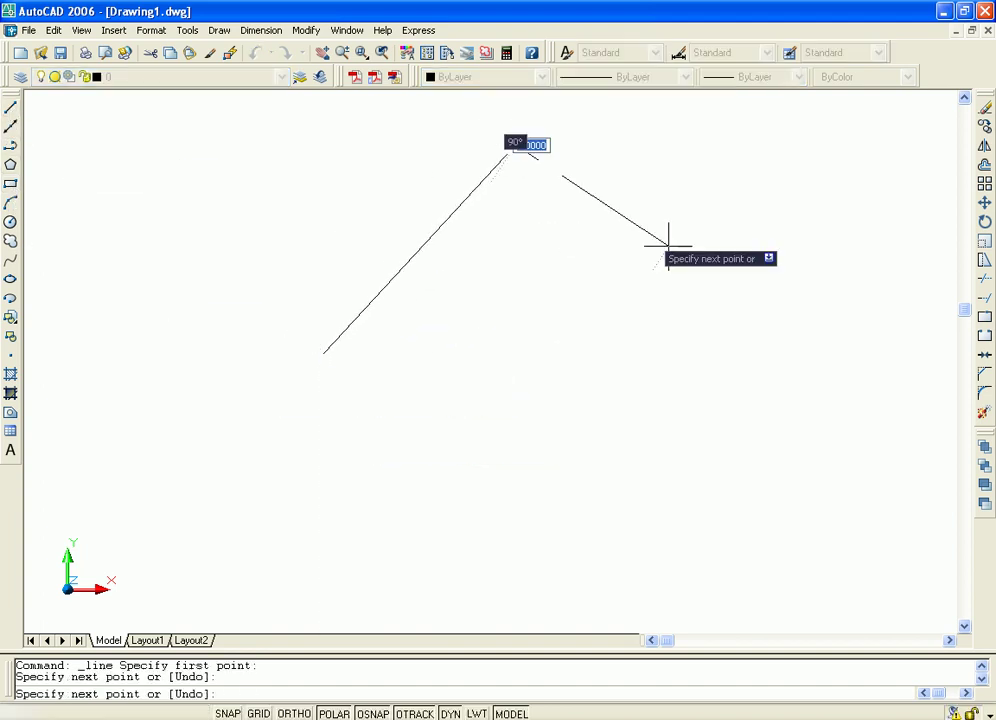
left_click(774, 335)
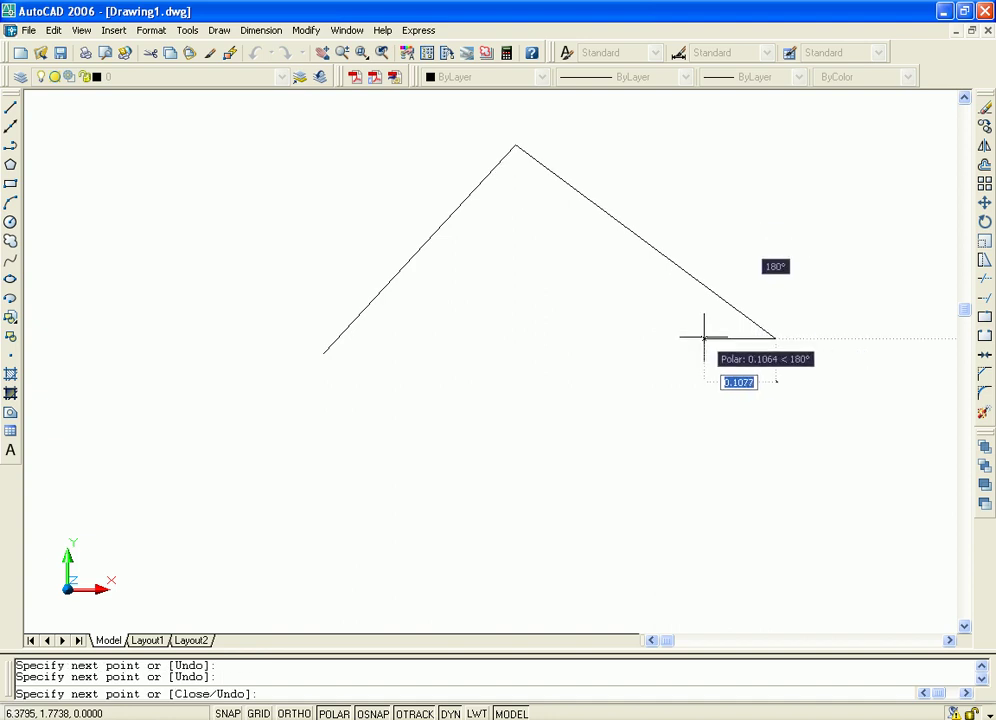
left_click(704, 337)
left_click(704, 579)
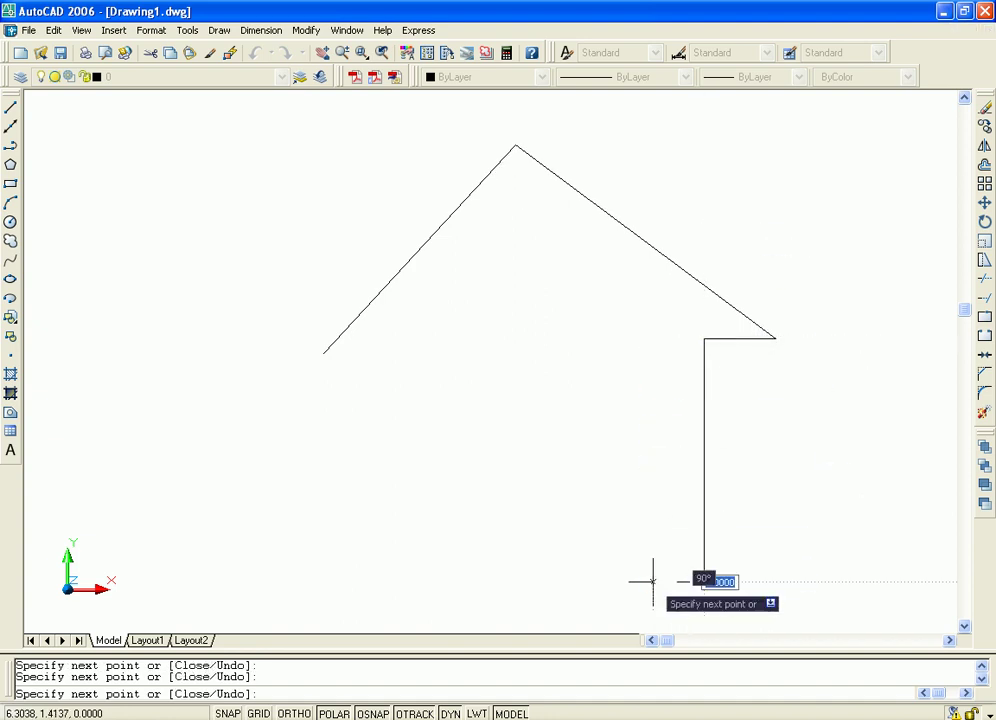
left_click(357, 581)
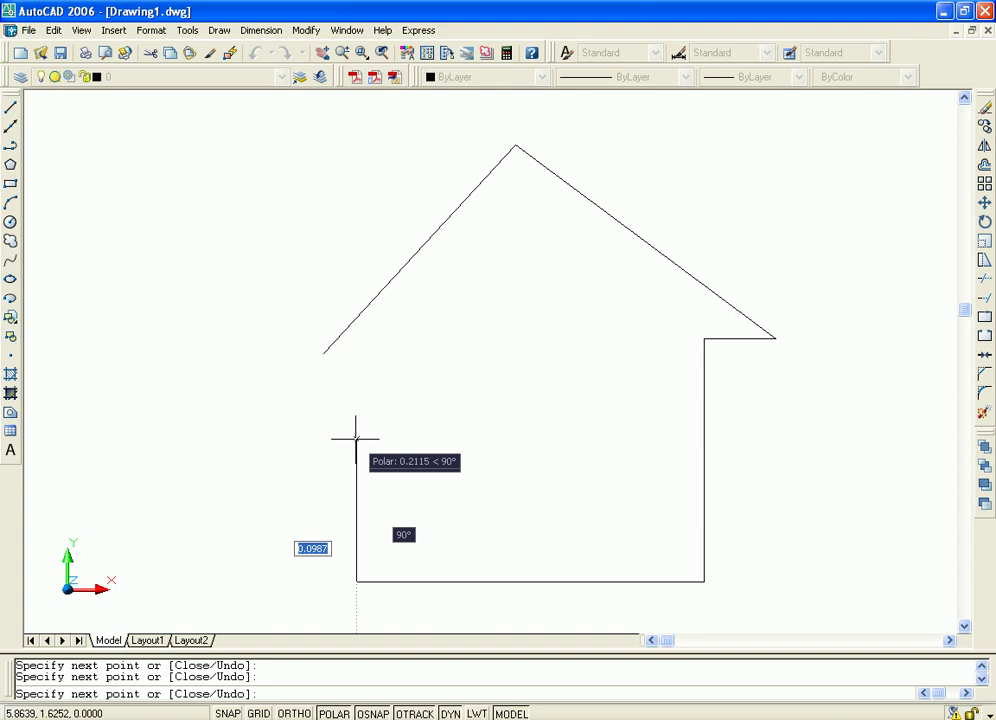
left_click(323, 350)
left_click(327, 350)
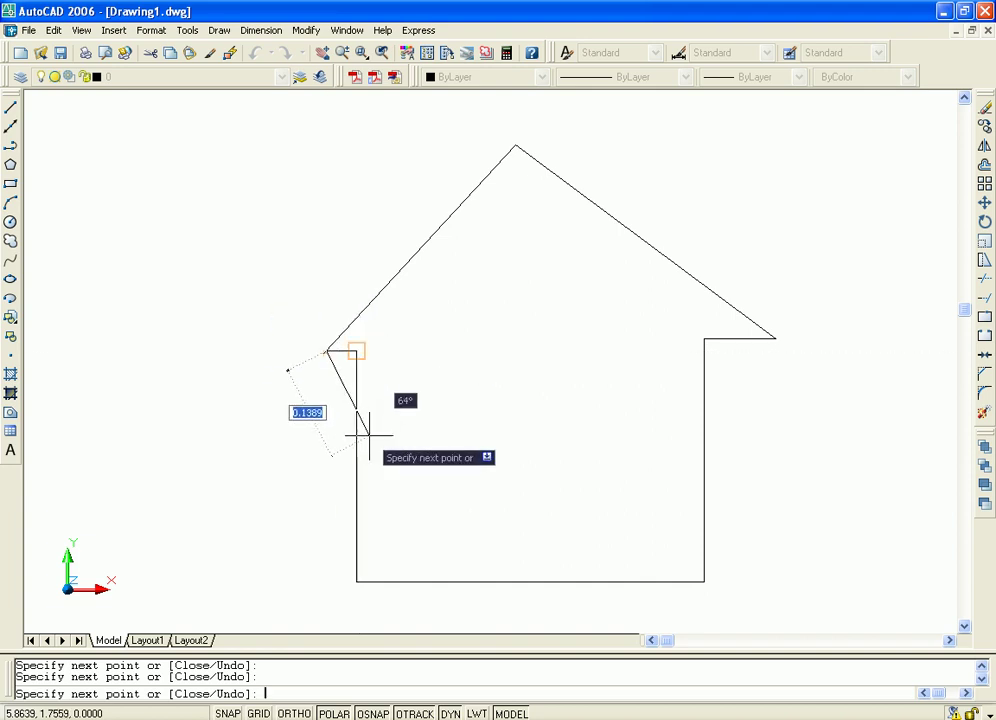
key("Return")
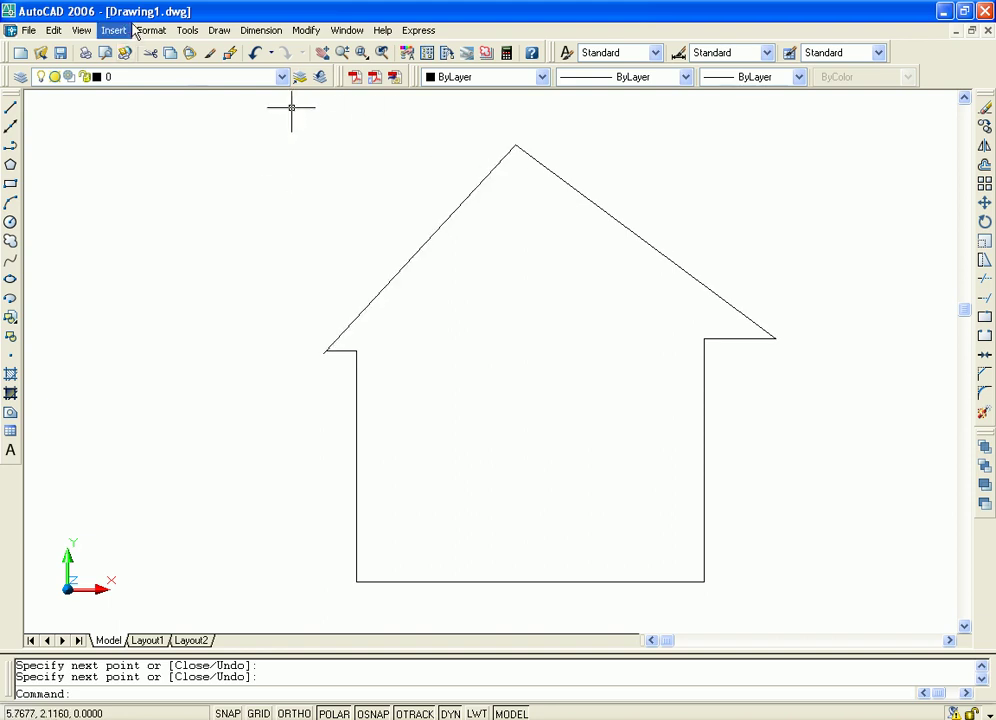
- Window-select the house lines into a block named 'Hose', then erase it
left_click(219, 30)
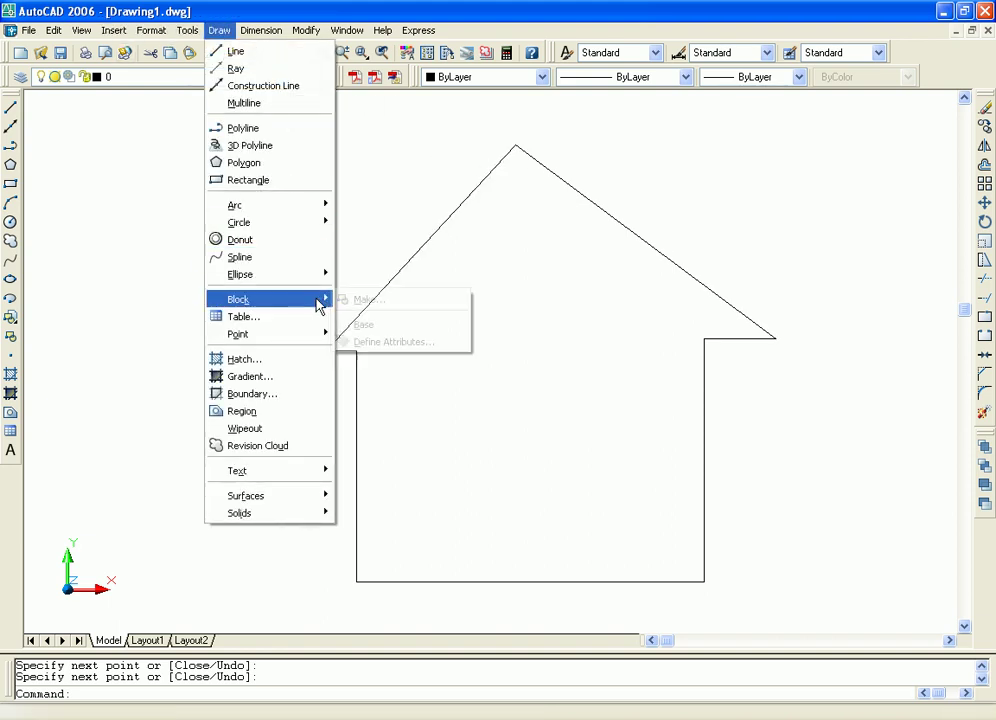
left_click(360, 299)
type("Hose")
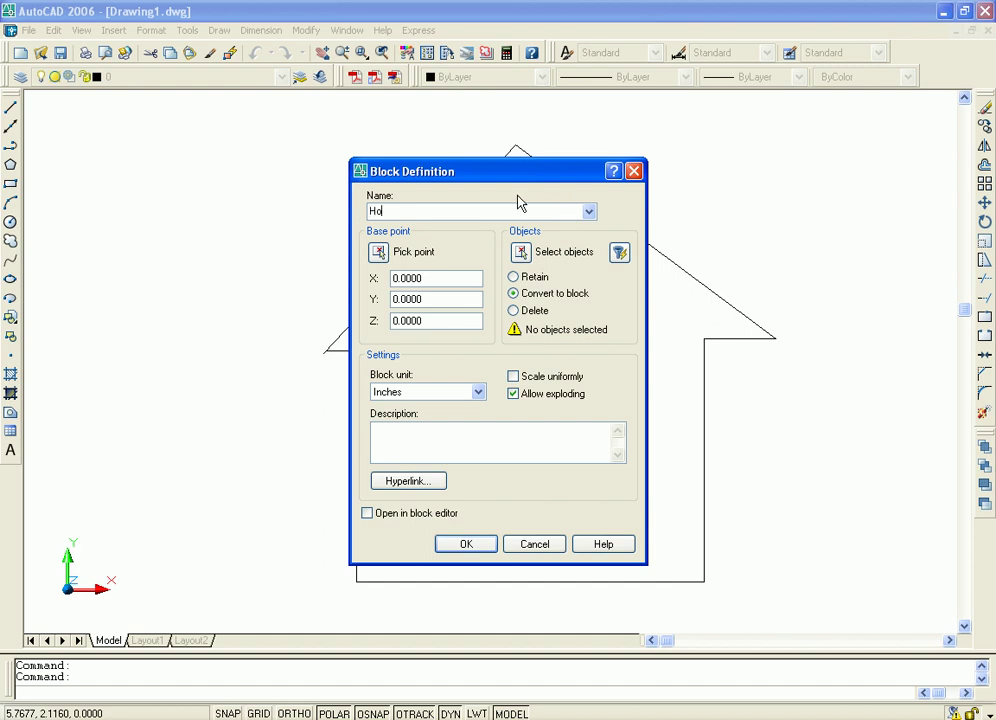
left_click(521, 252)
left_click(288, 141)
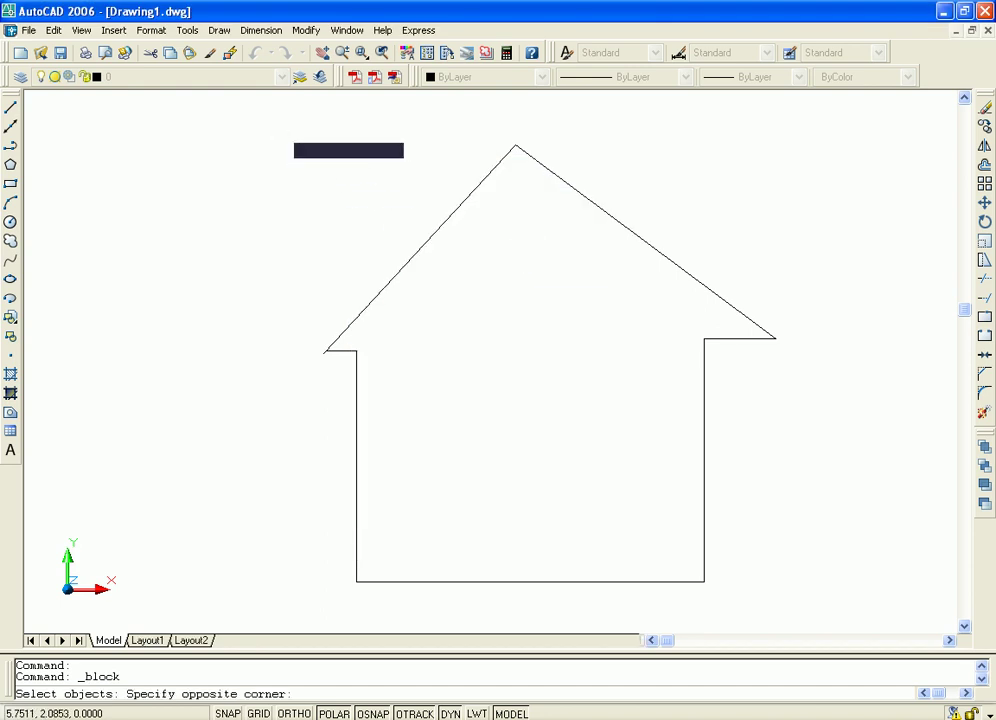
left_click(805, 609)
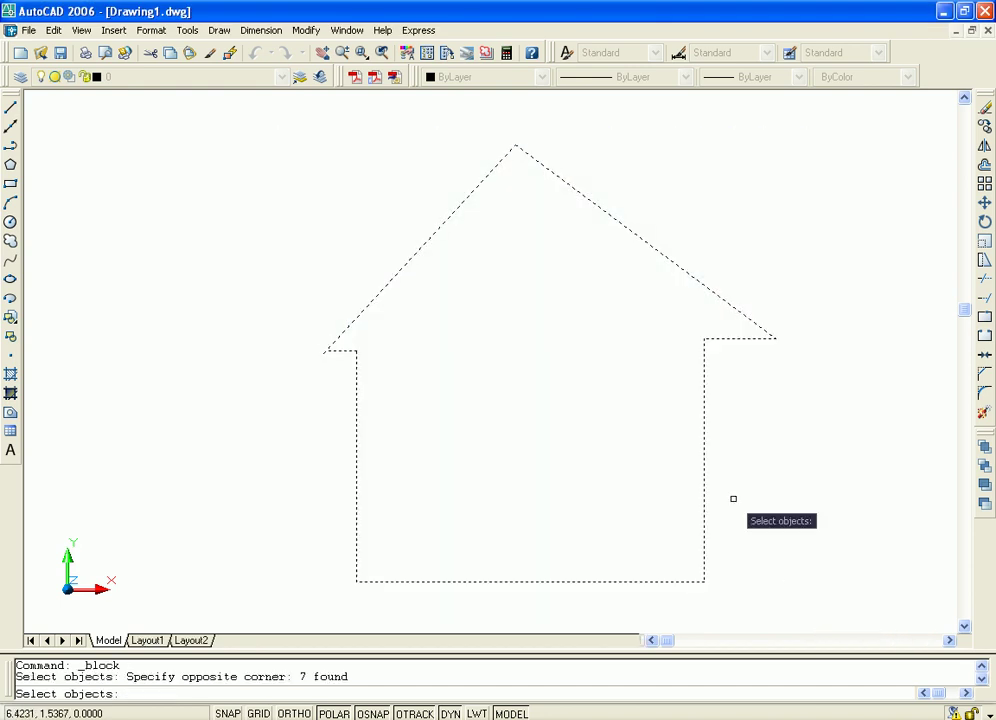
key("Return")
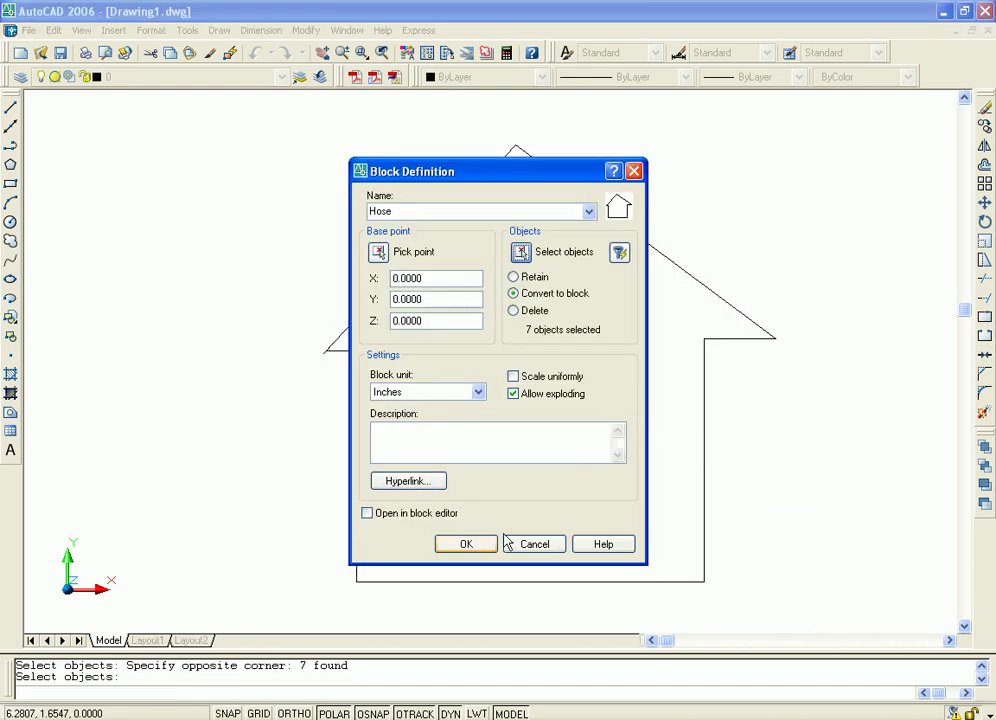
left_click(464, 544)
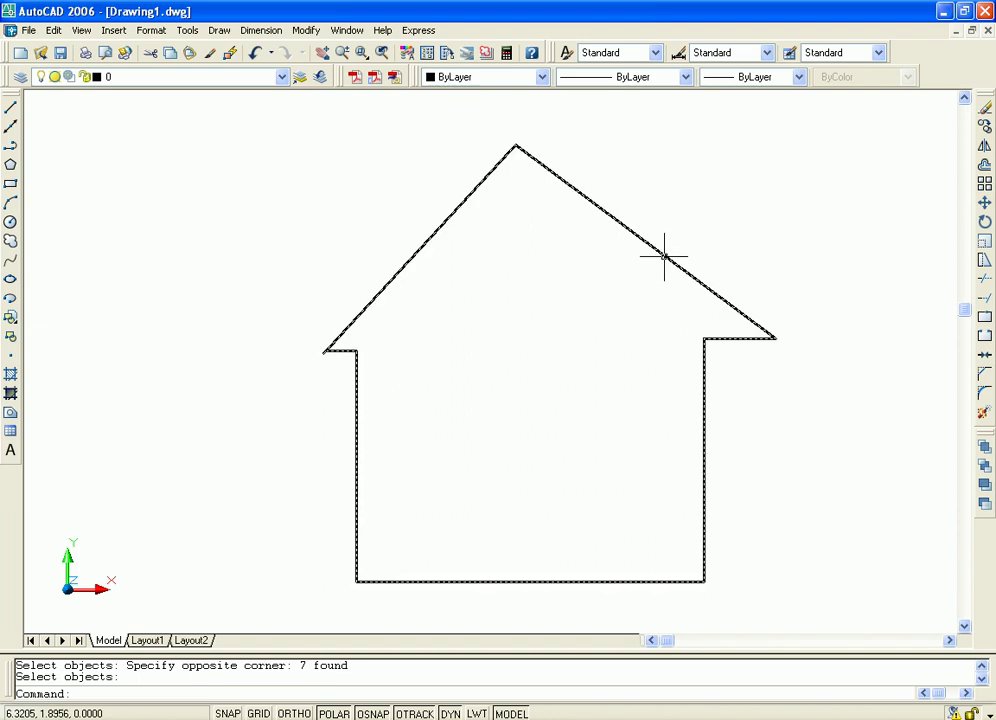
key("Delete")
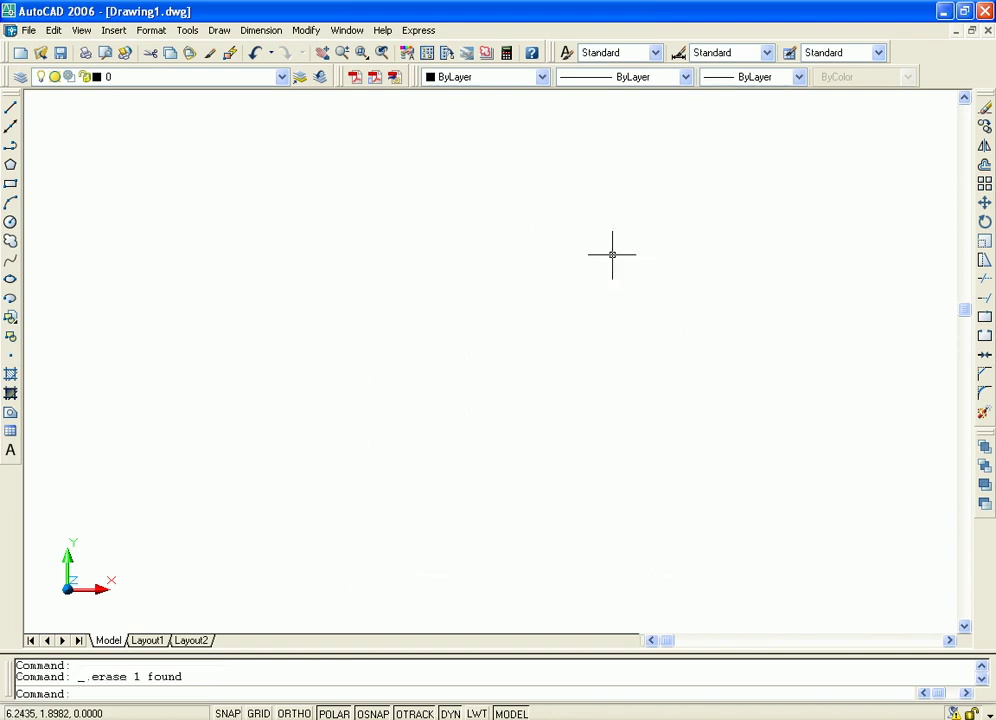
- Set the drawing's base point with Draw > Block > Base
left_click(219, 30)
mouse_move(238, 299)
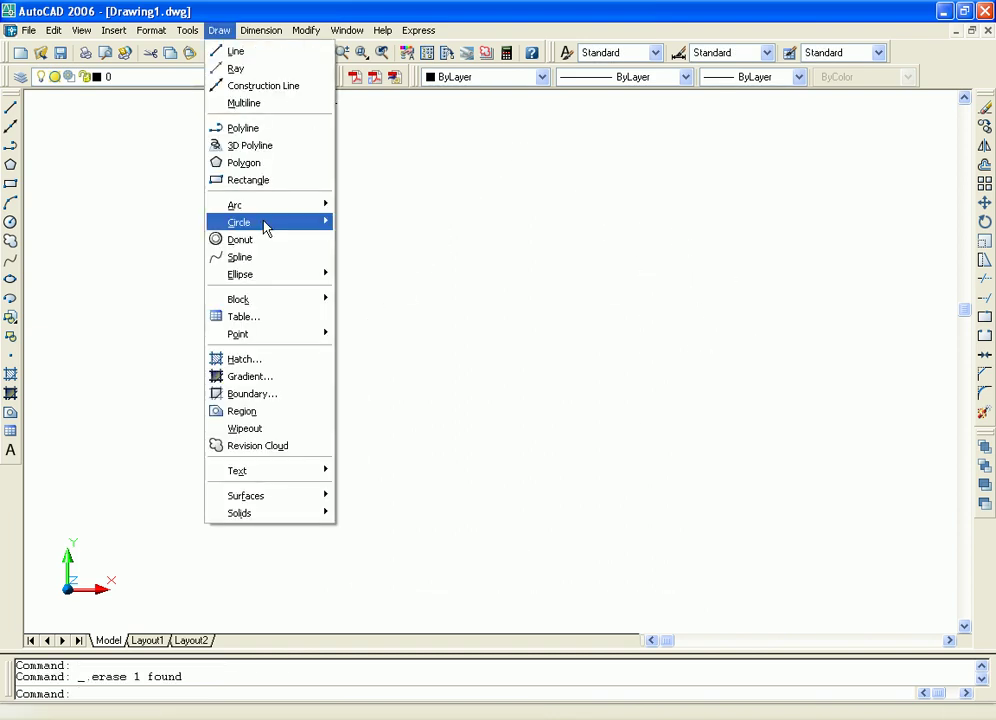
left_click(378, 325)
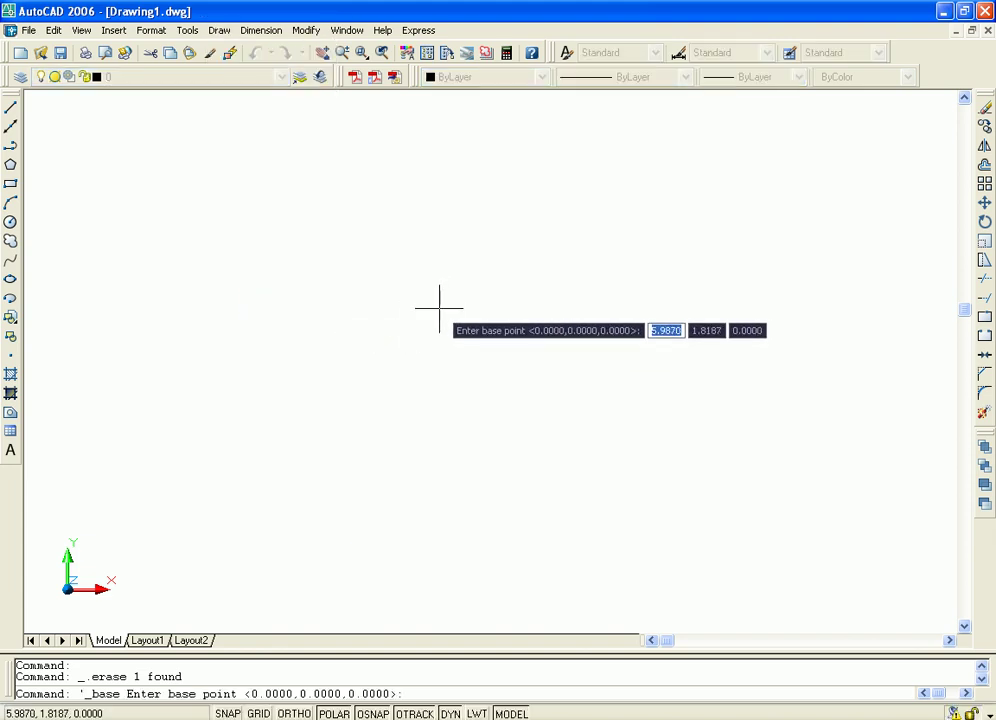
left_click(463, 317)
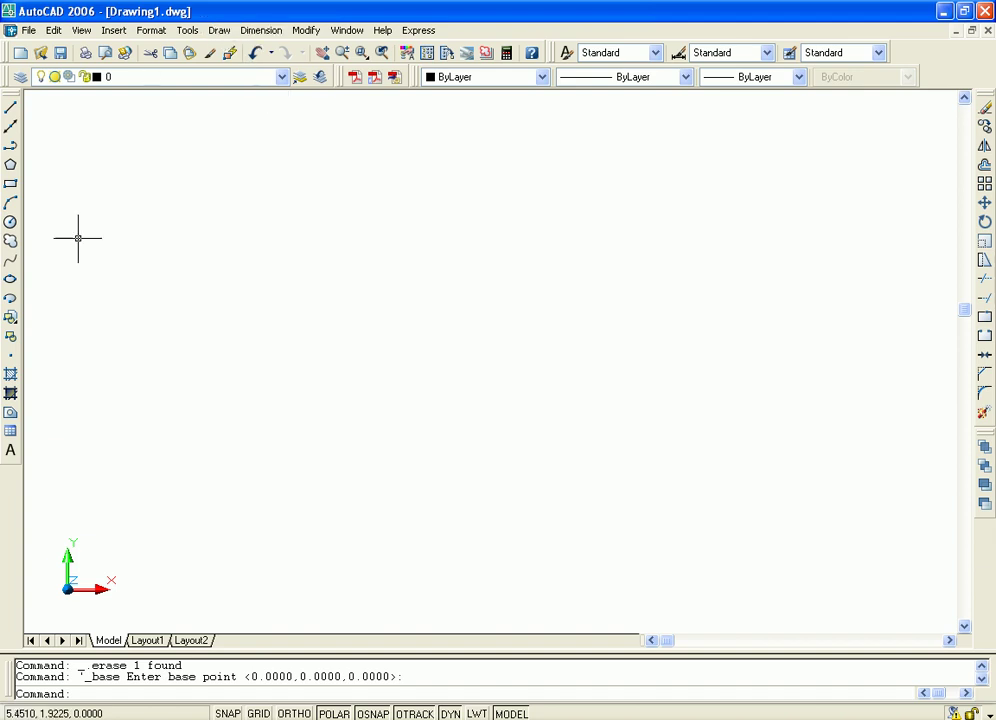
- Reinsert the Hose block at a picked insertion point
left_click(11, 318)
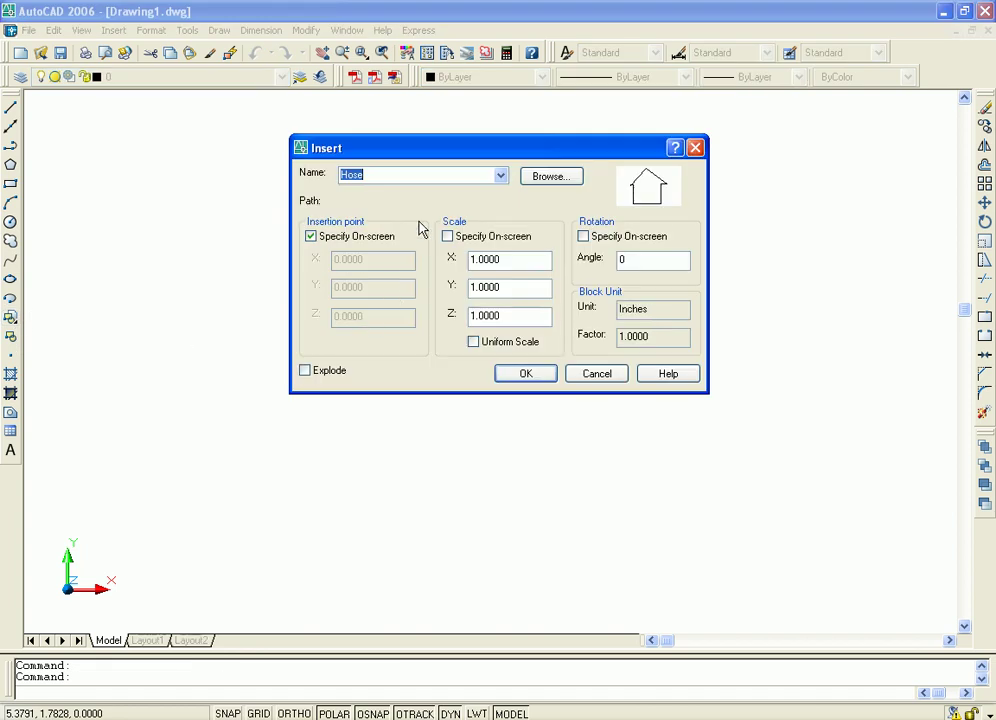
left_click(526, 374)
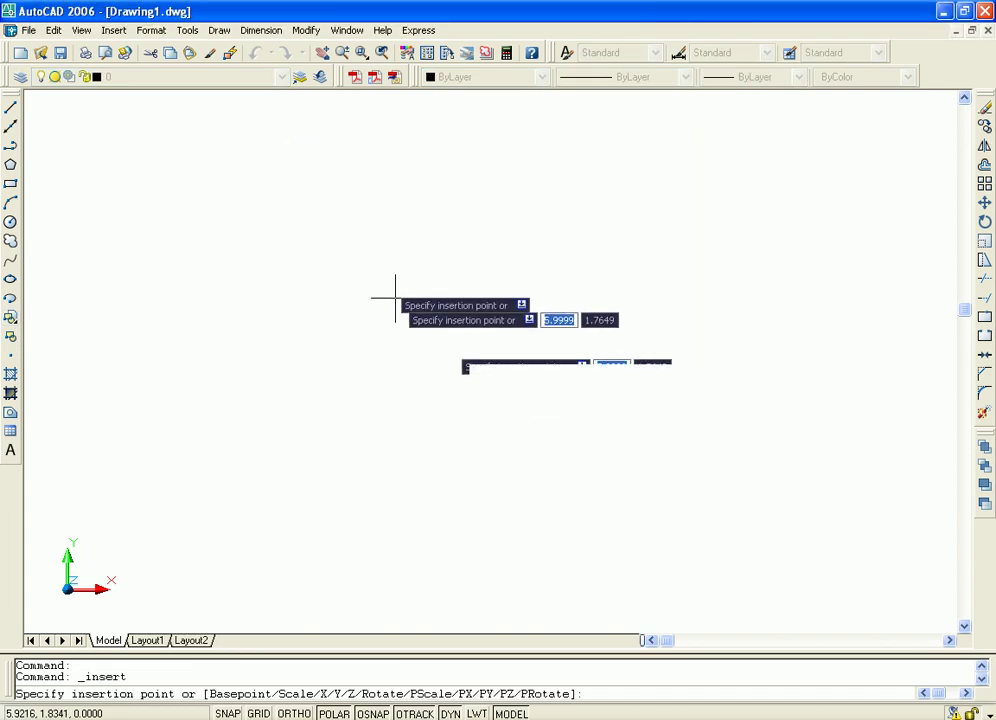
left_click(534, 366)
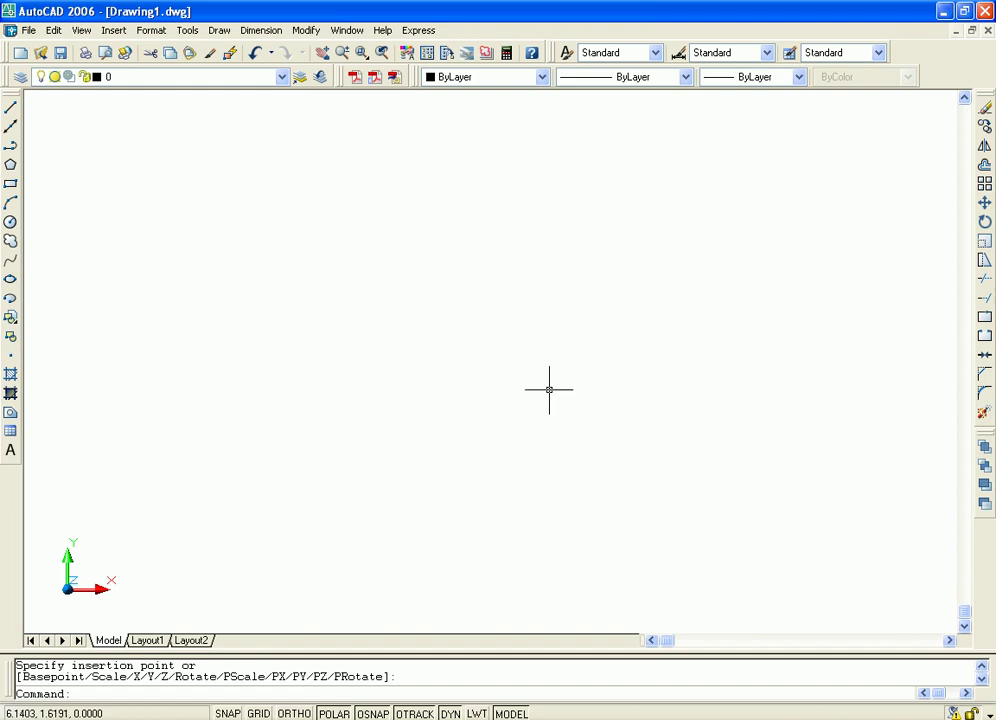
- Zoom to the whole drawing and enlarge the reinserted house in view
left_click(81, 30)
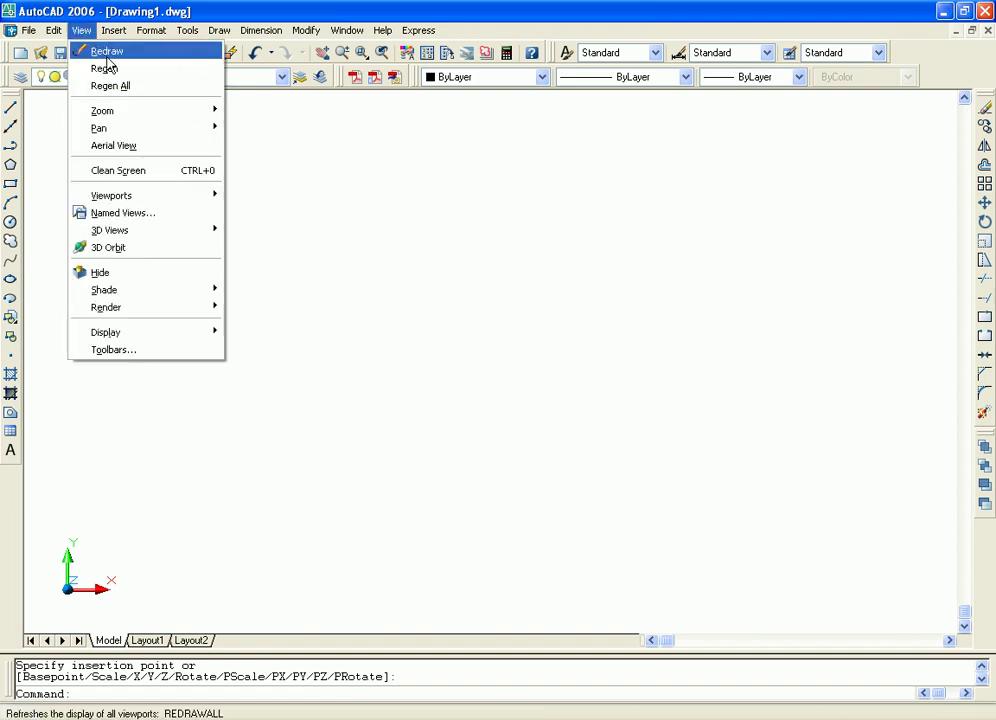
mouse_move(102, 111)
left_click(262, 289)
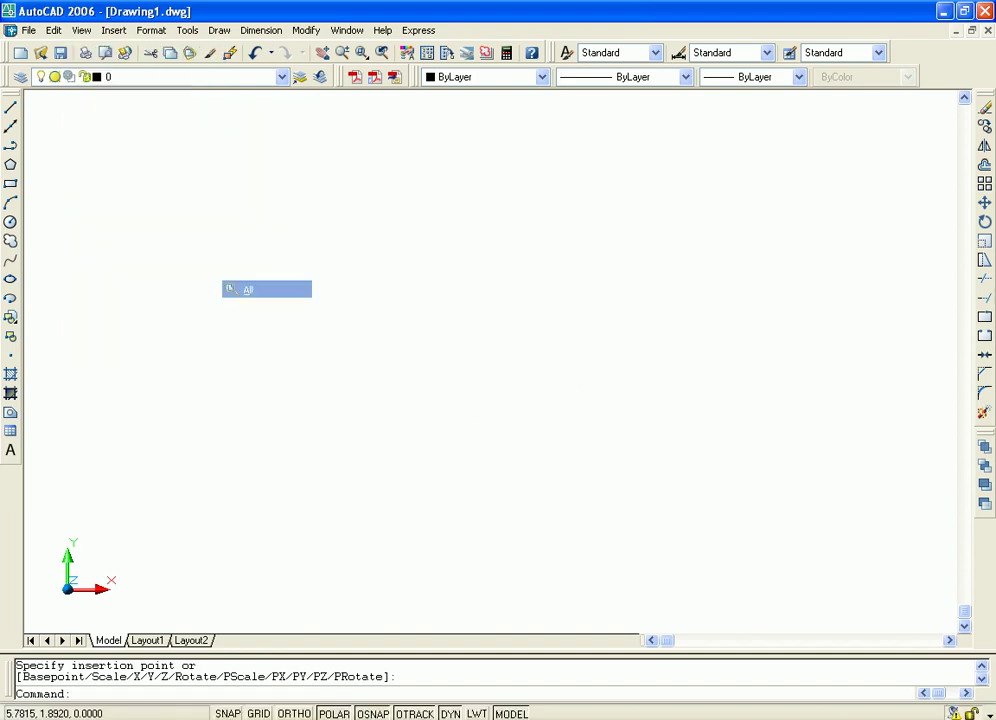
middle_click_drag(894, 467, 660, 449)
scroll(645, 440, "up", 5)
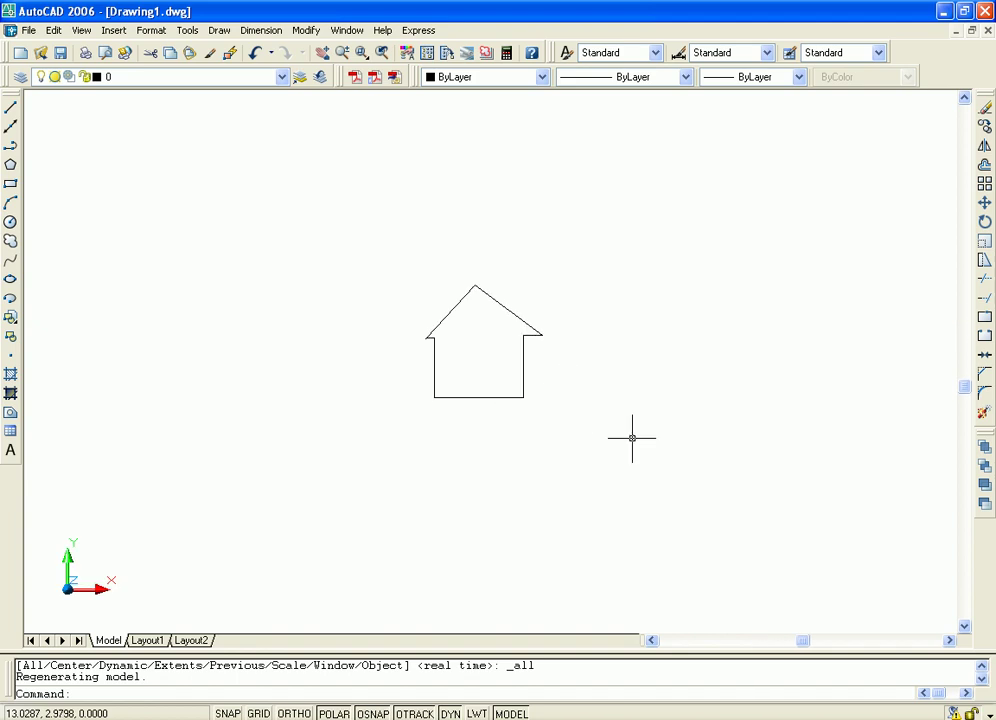
scroll(612, 405, "up", 3)
- Pick a new drawing base point inside the house outline
left_click(441, 296)
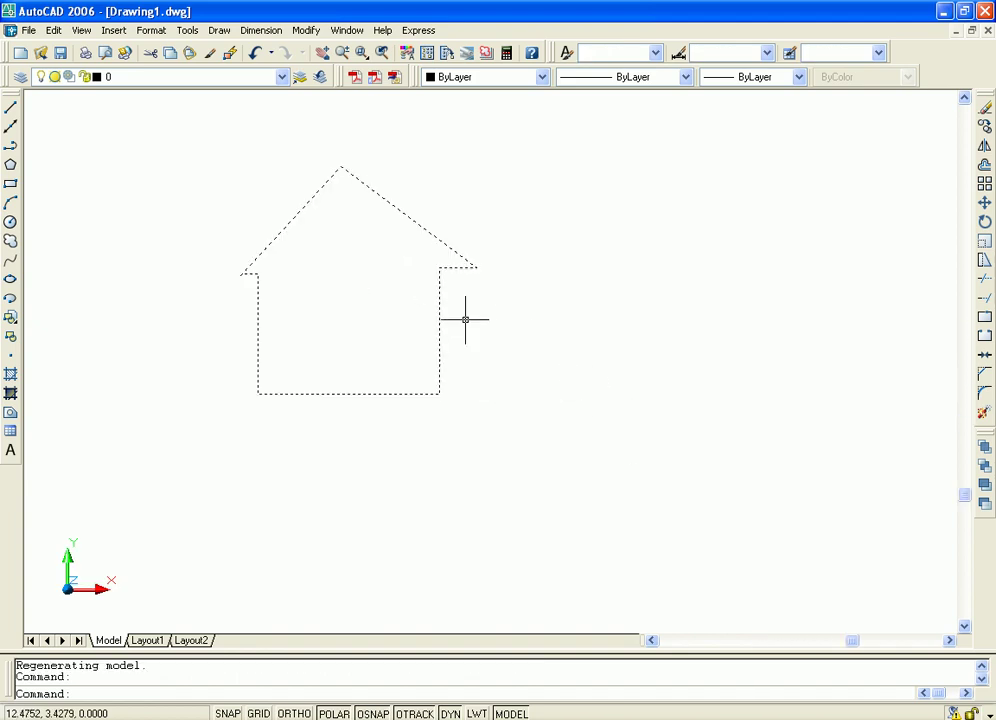
left_click(219, 31)
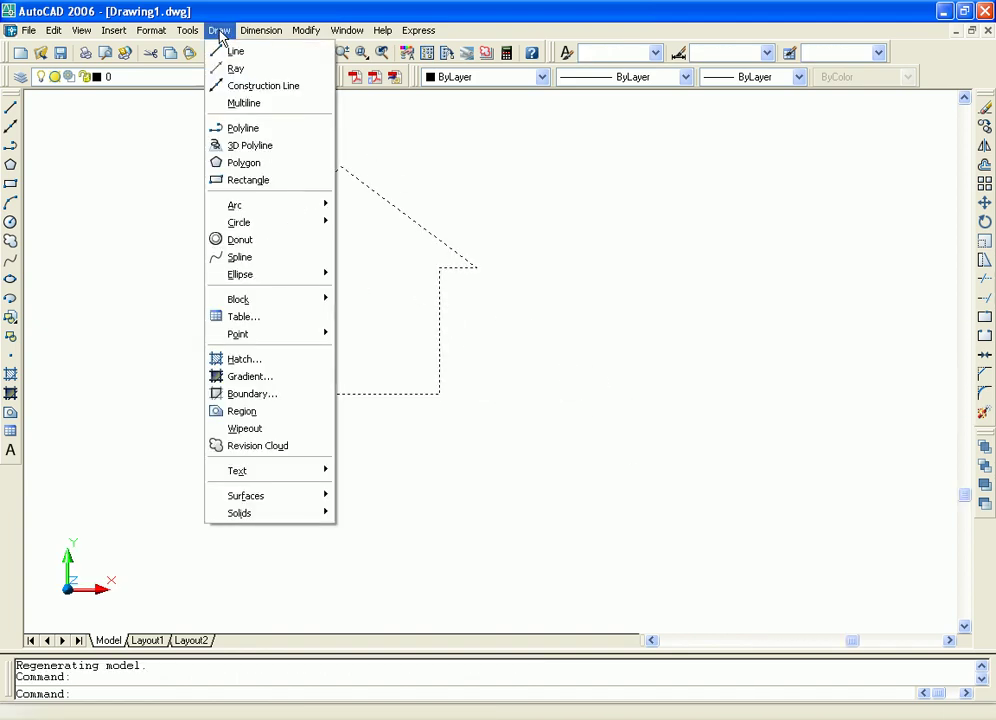
mouse_move(266, 299)
left_click(366, 322)
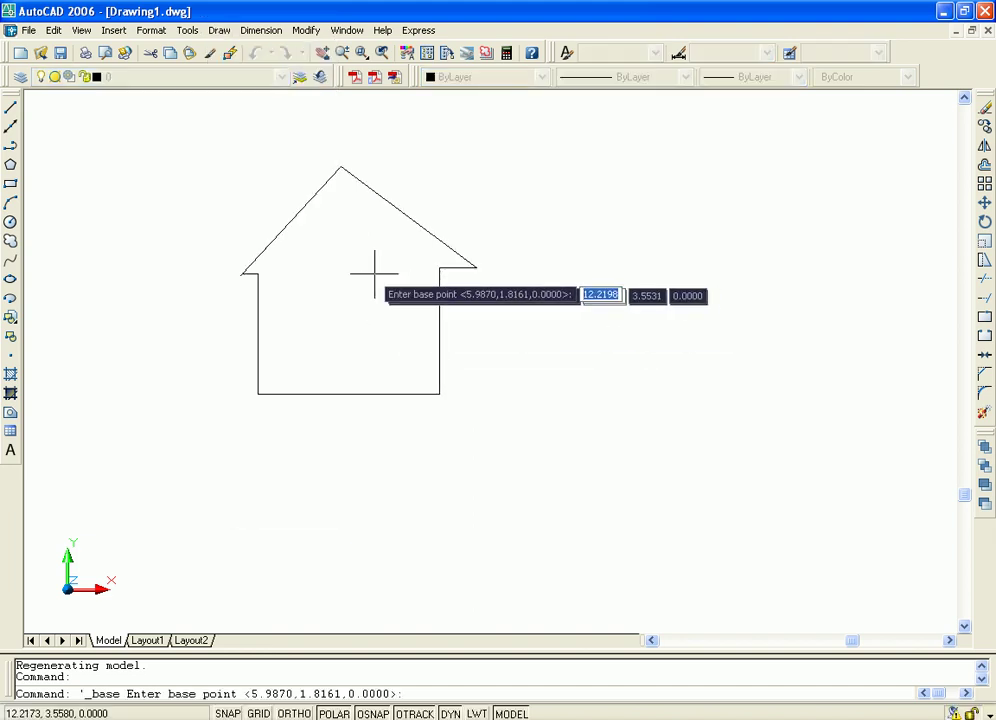
left_click(380, 274)
- Select the house block, clear the selection, then reselect it
left_click(357, 180)
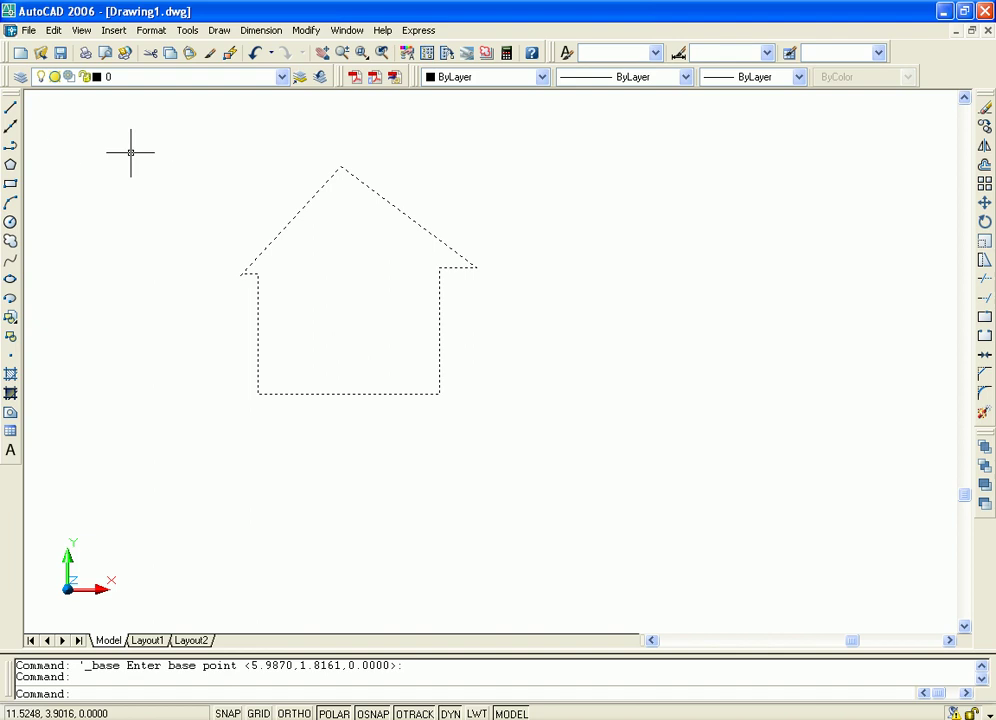
key("Escape")
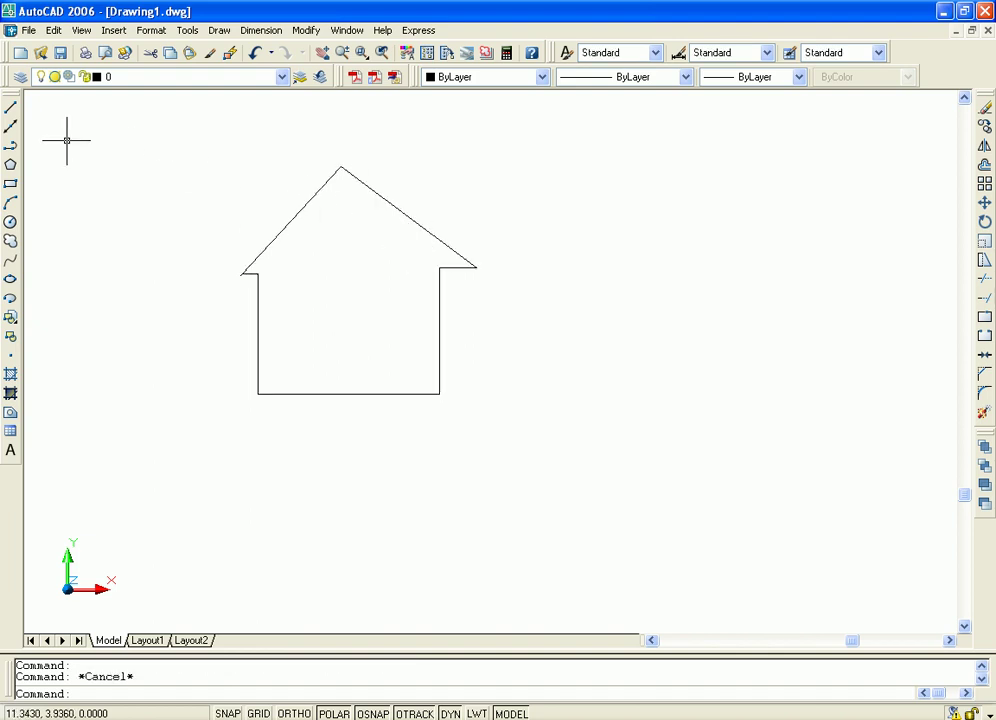
left_click(358, 180)
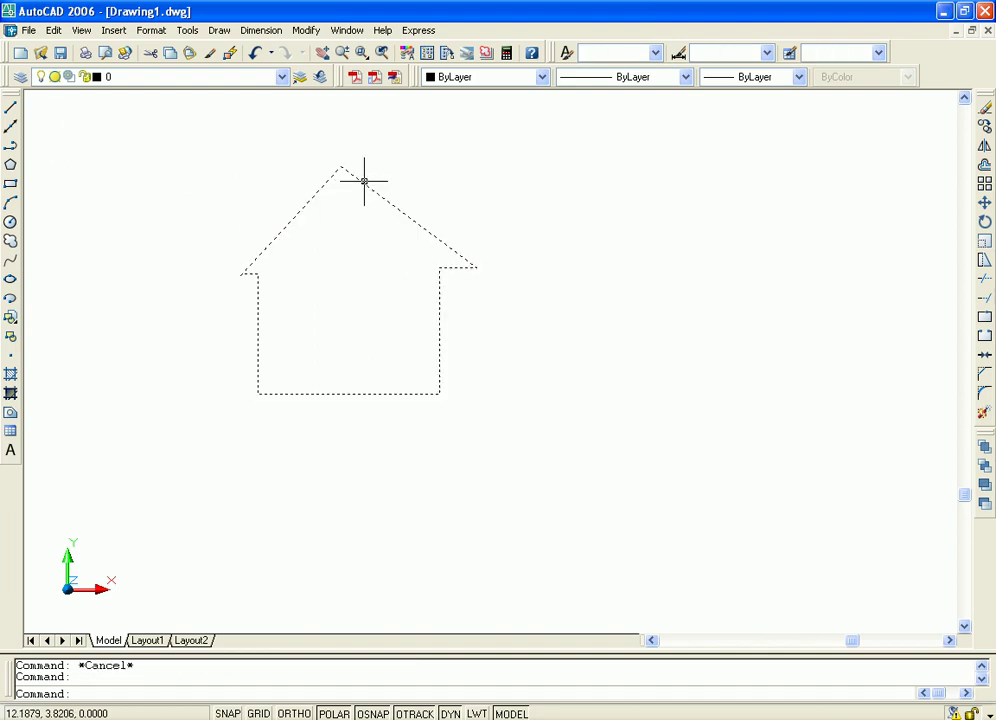
left_click(224, 35)
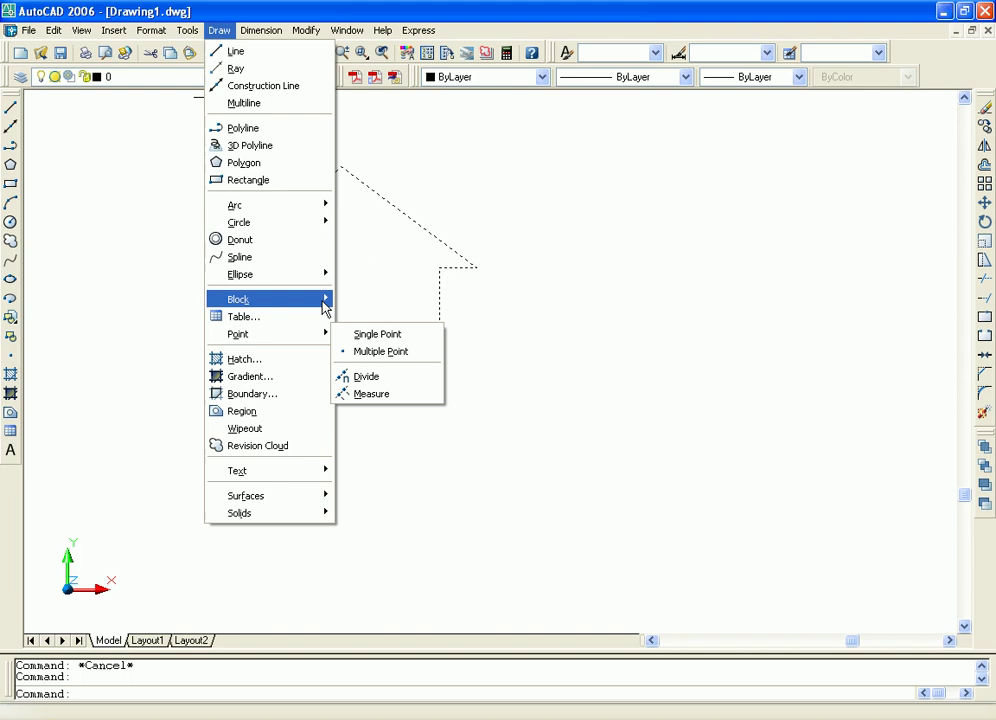
mouse_move(238, 299)
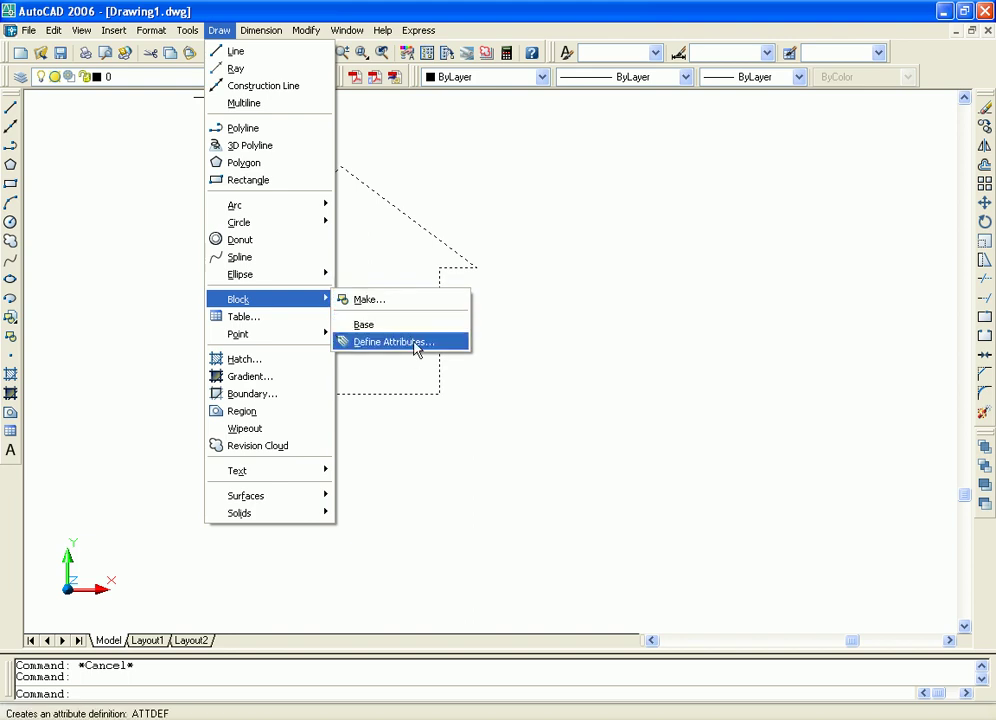
left_click(416, 346)
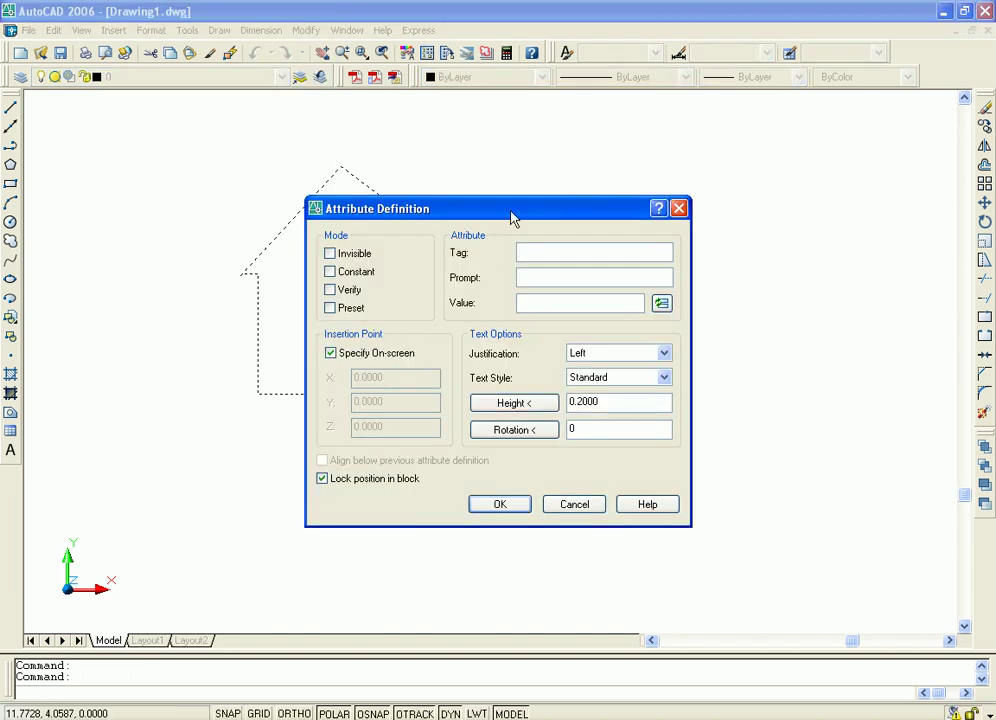
left_click_drag(511, 218, 578, 192)
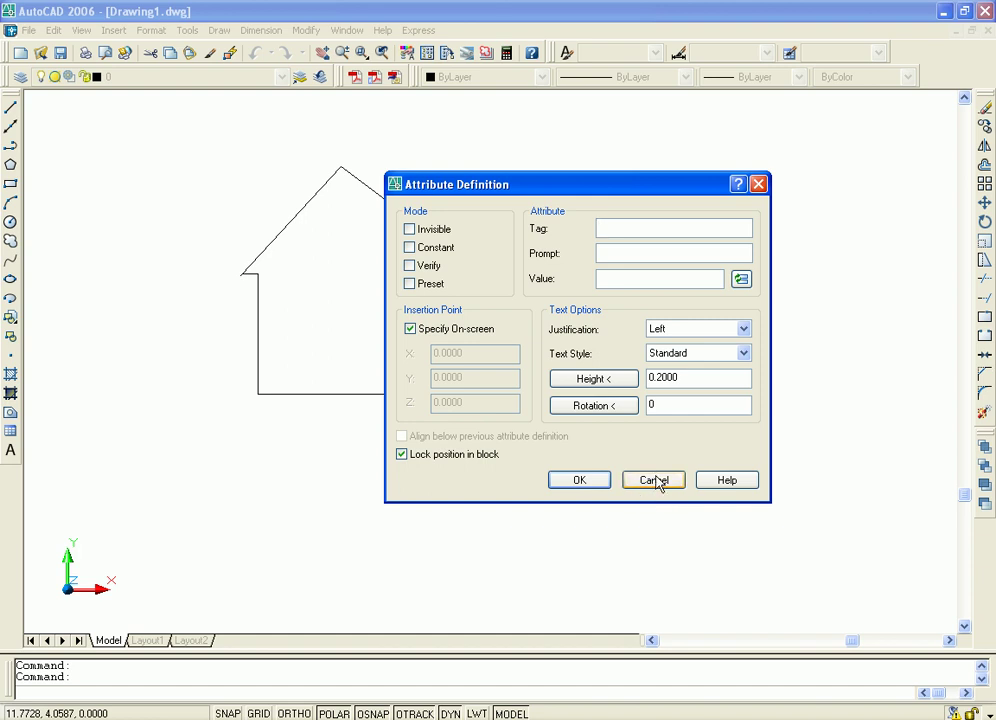
left_click(654, 480)
left_click(218, 31)
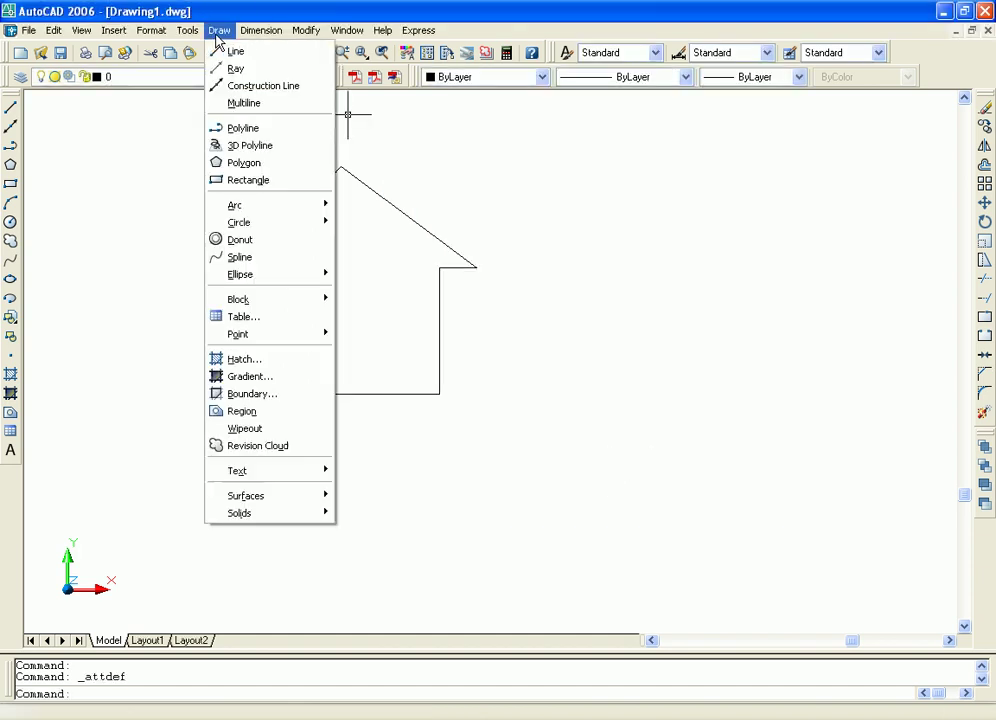
mouse_move(268, 299)
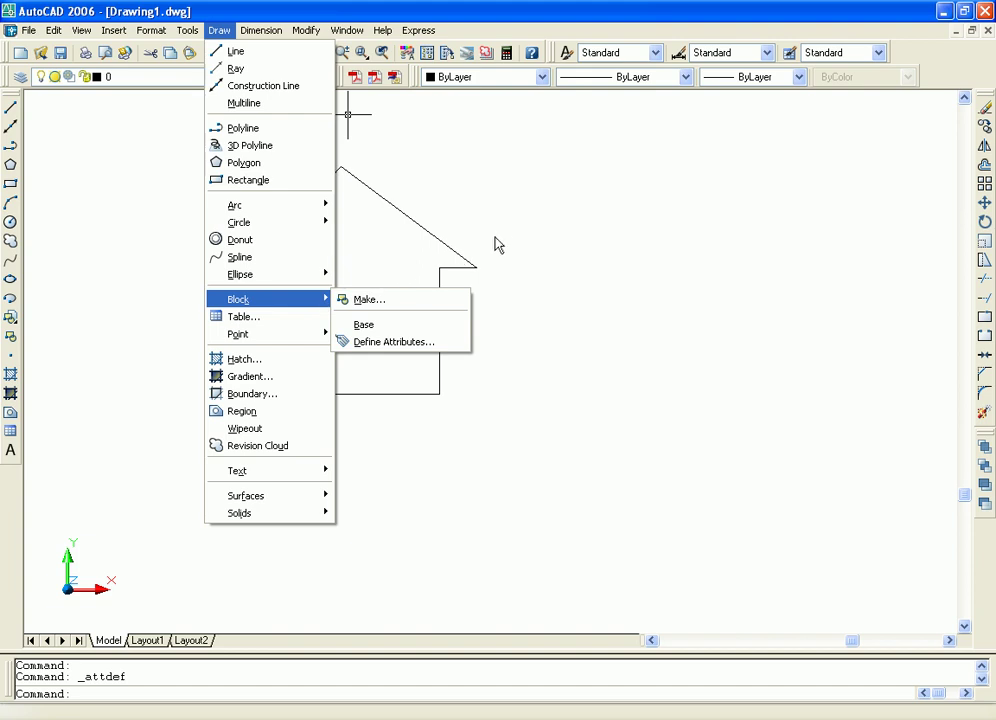
key("Escape")
key("Escape")
key("Escape")
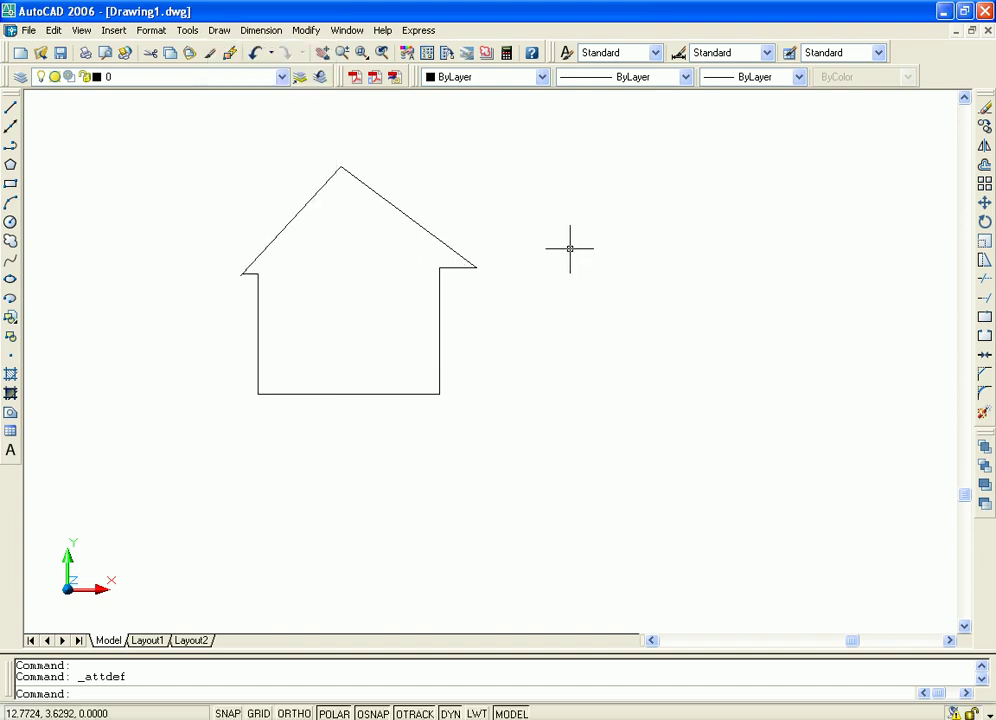